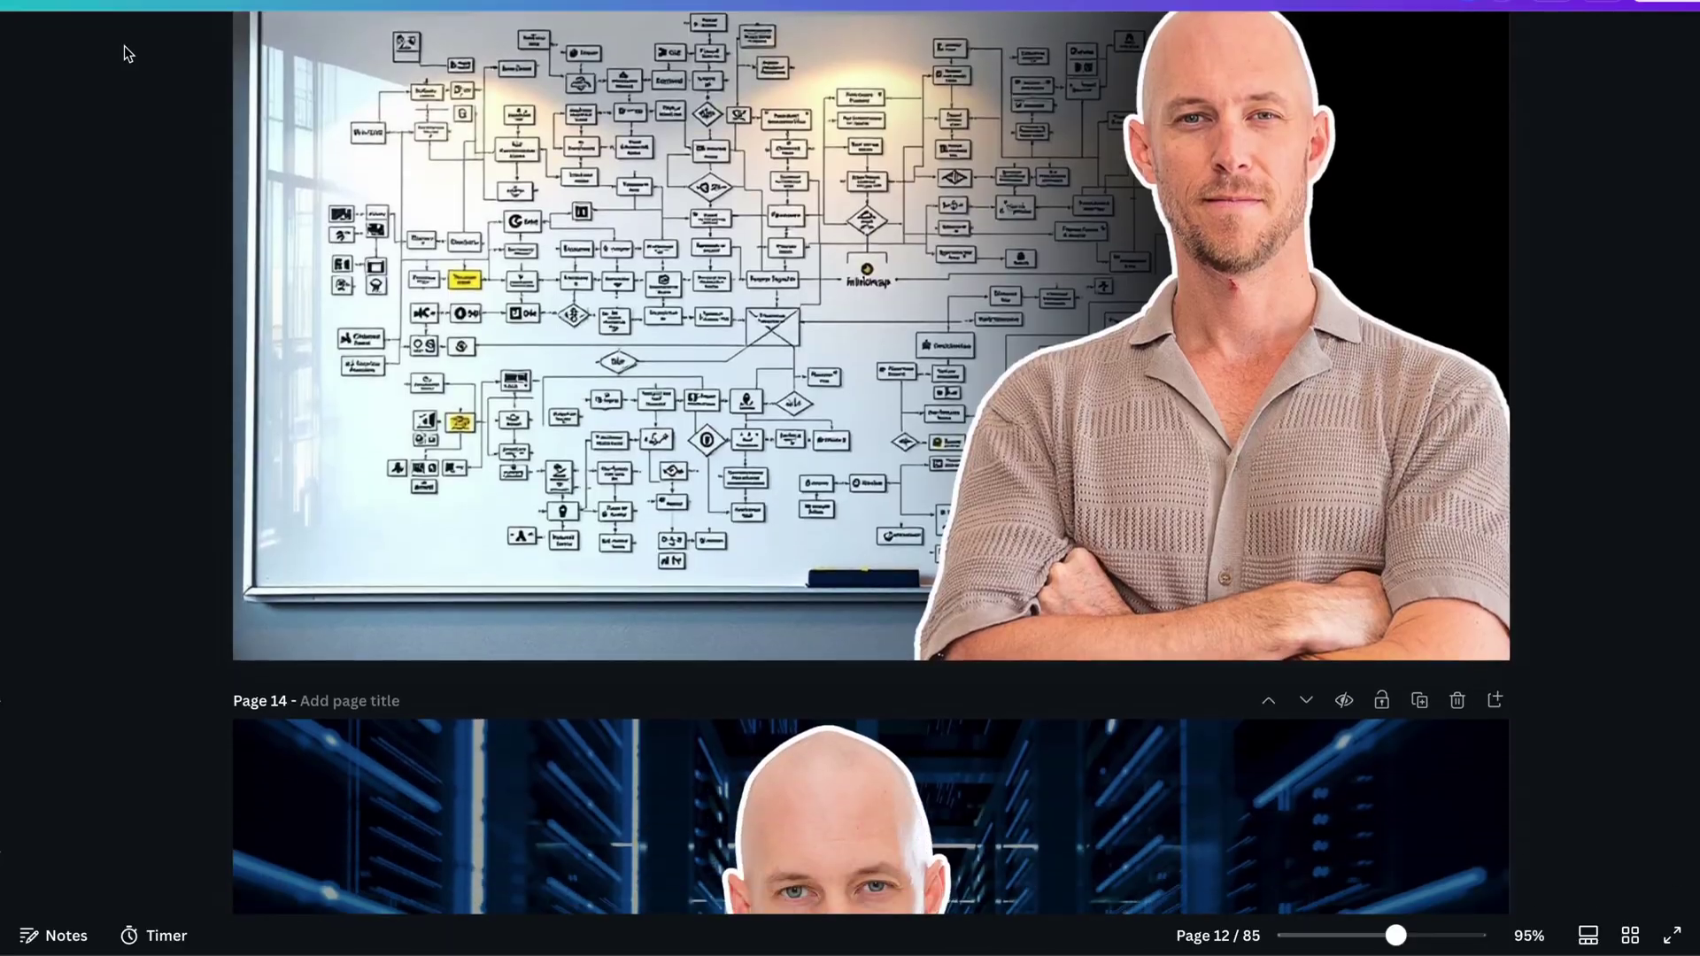
Scroll through the 85-page Canva deck of AI-generated portrait thumbnails
scroll(124, 45, down, 9)
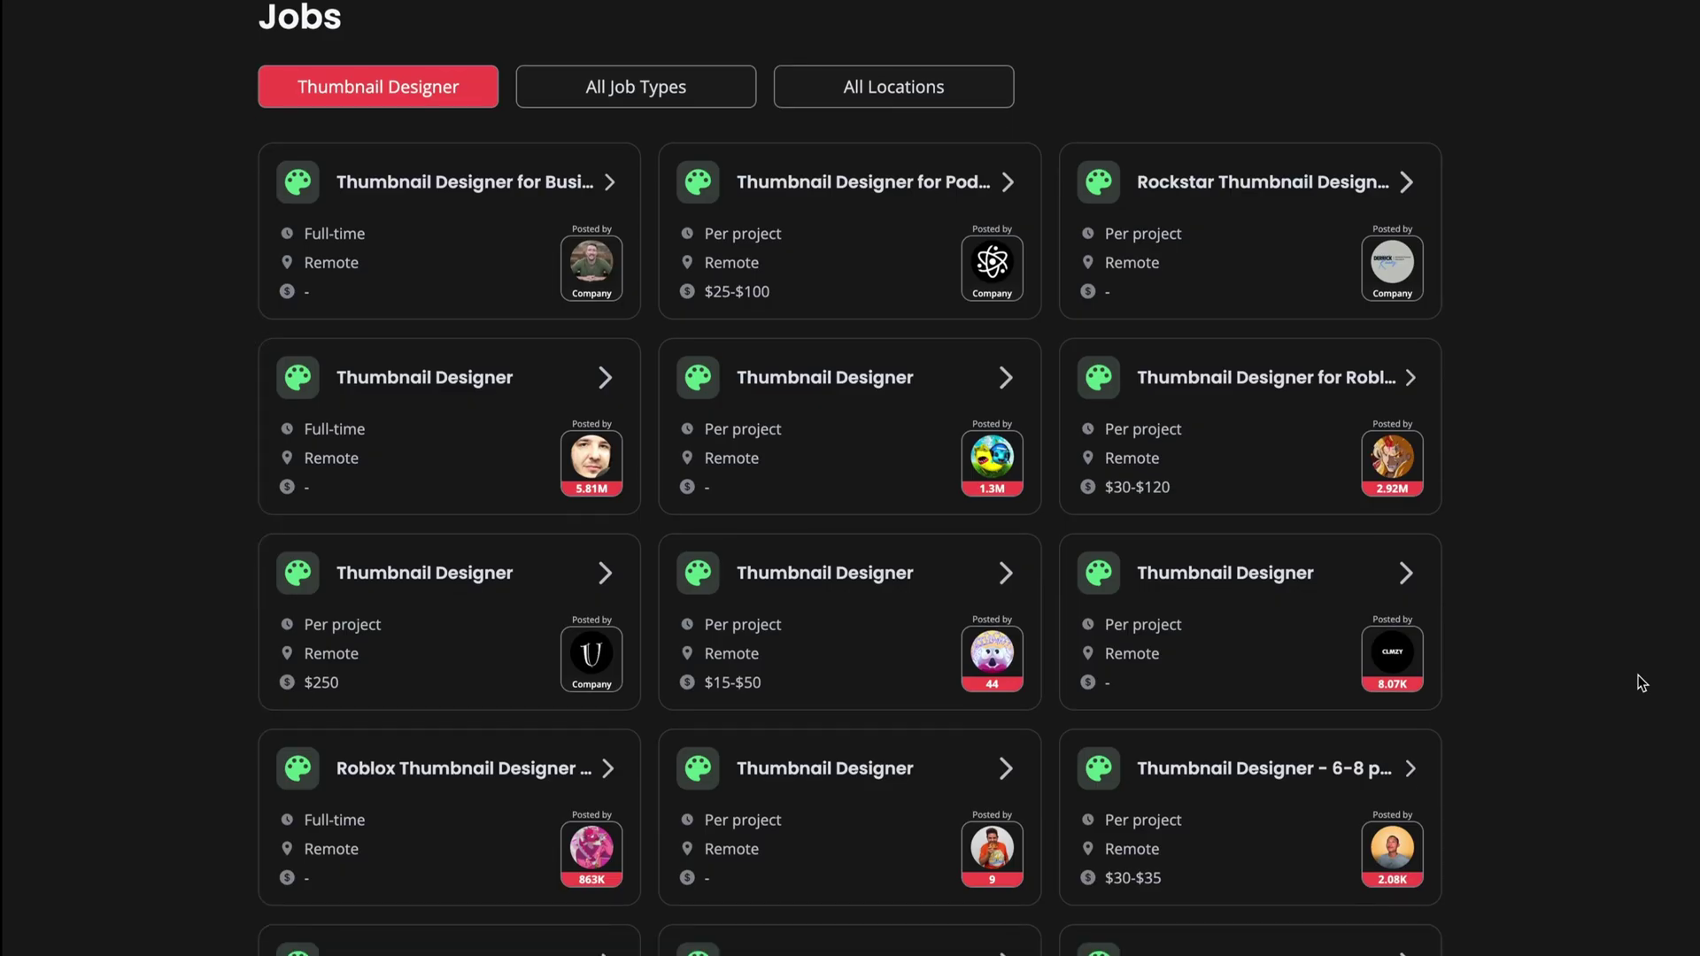
Browse the Thumbnail Designer job listings, then deselect the playground's highlighted cost sentence
scroll(1642, 683, down, 15)
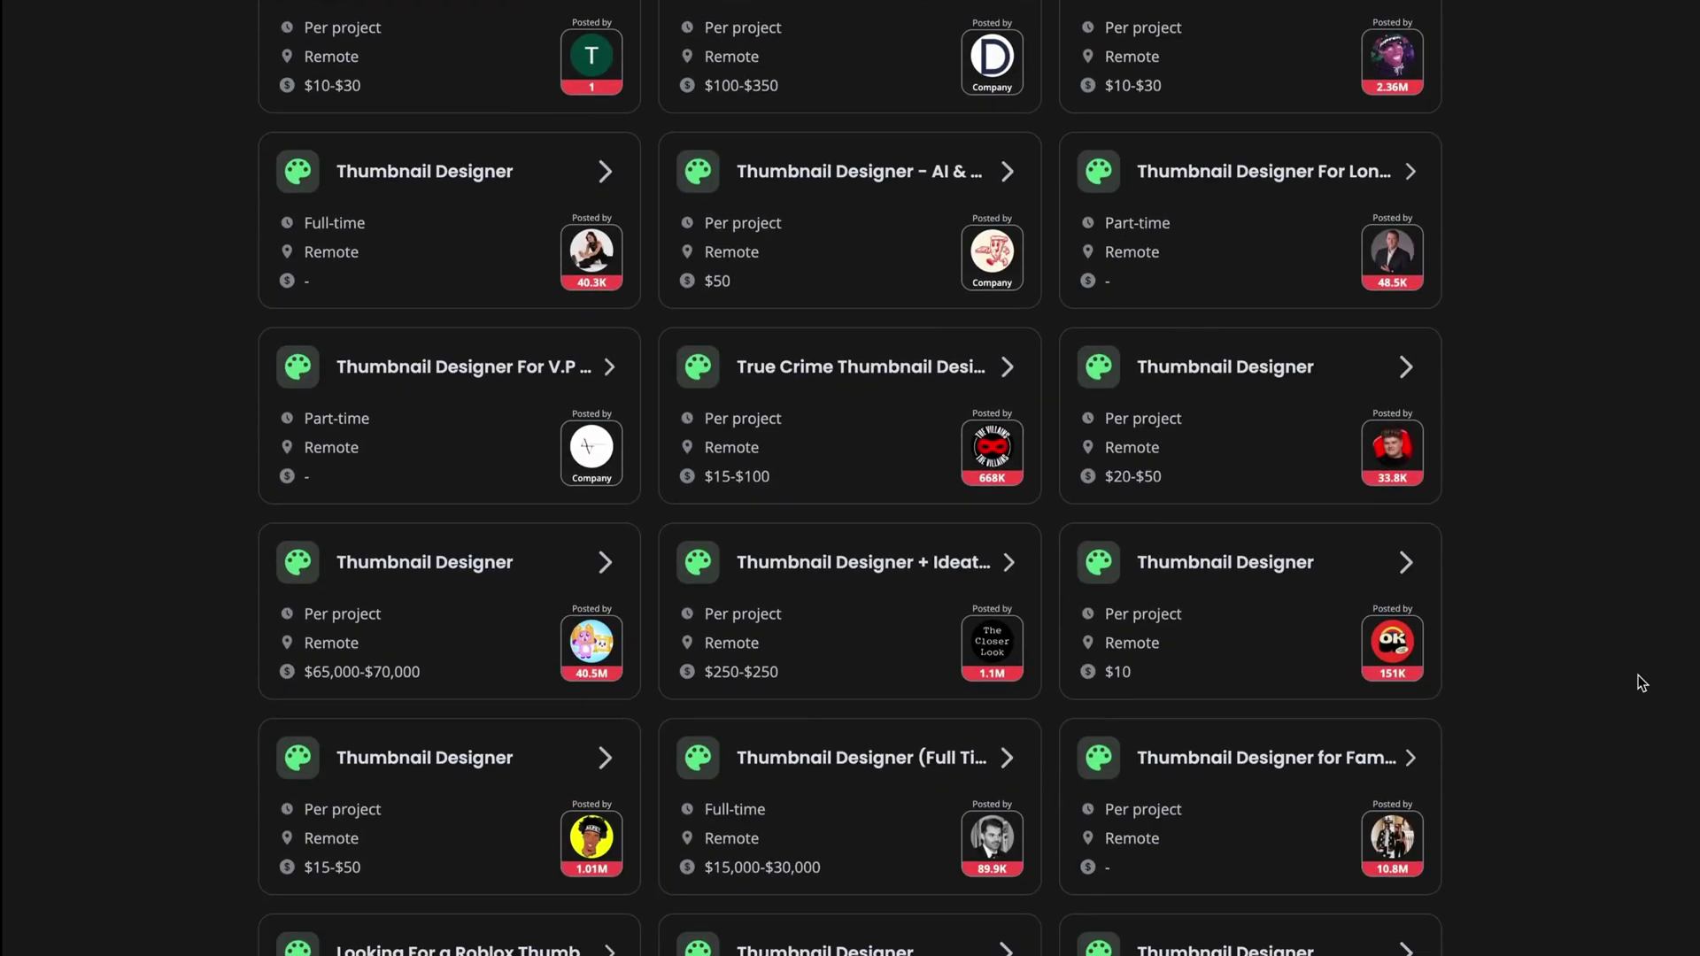
scroll(1642, 682, down, 7)
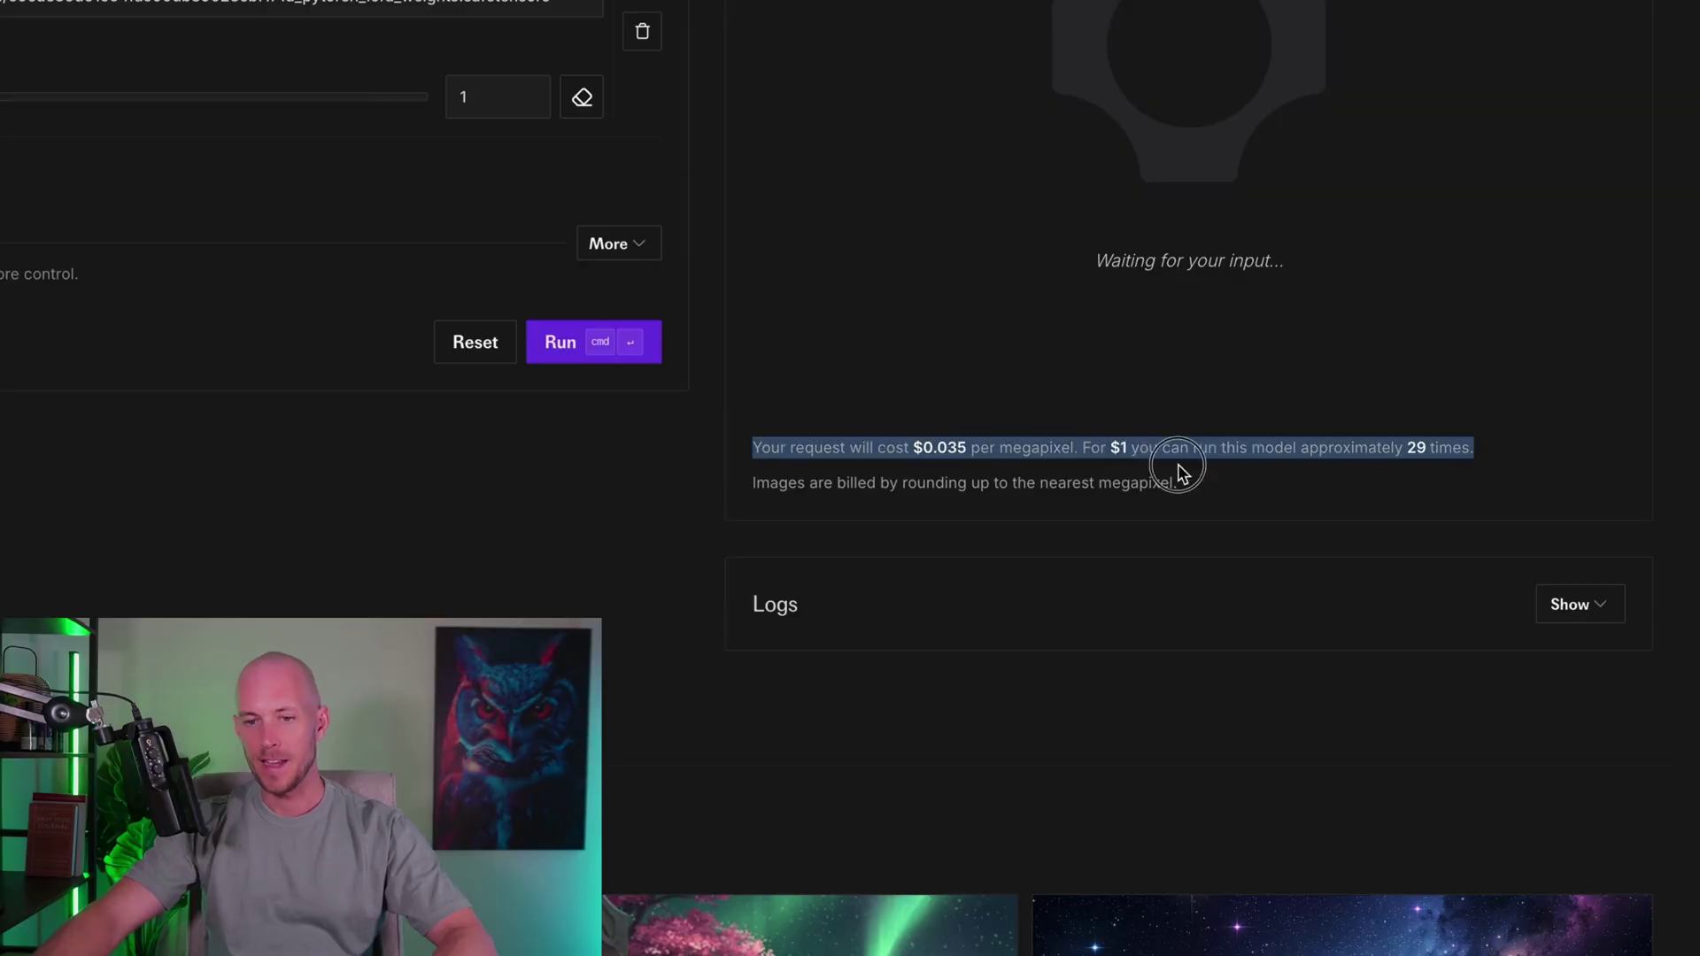
click(1301, 504)
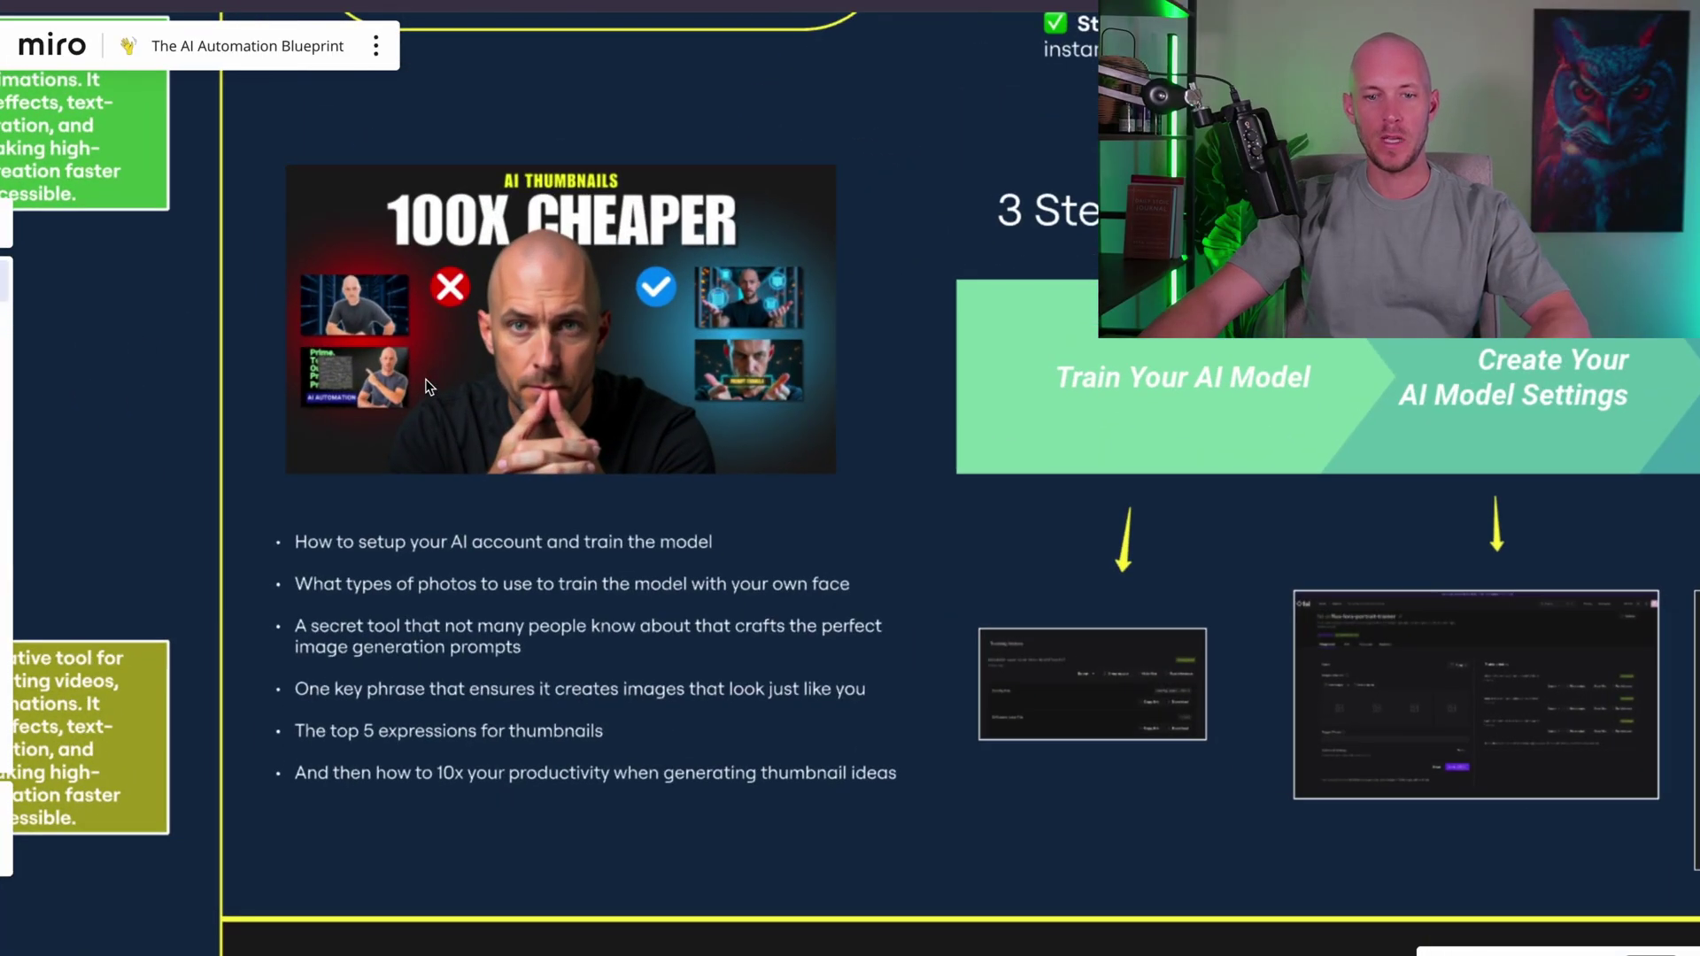
scroll(428, 387, down, 5)
scroll(420, 387, up, 4)
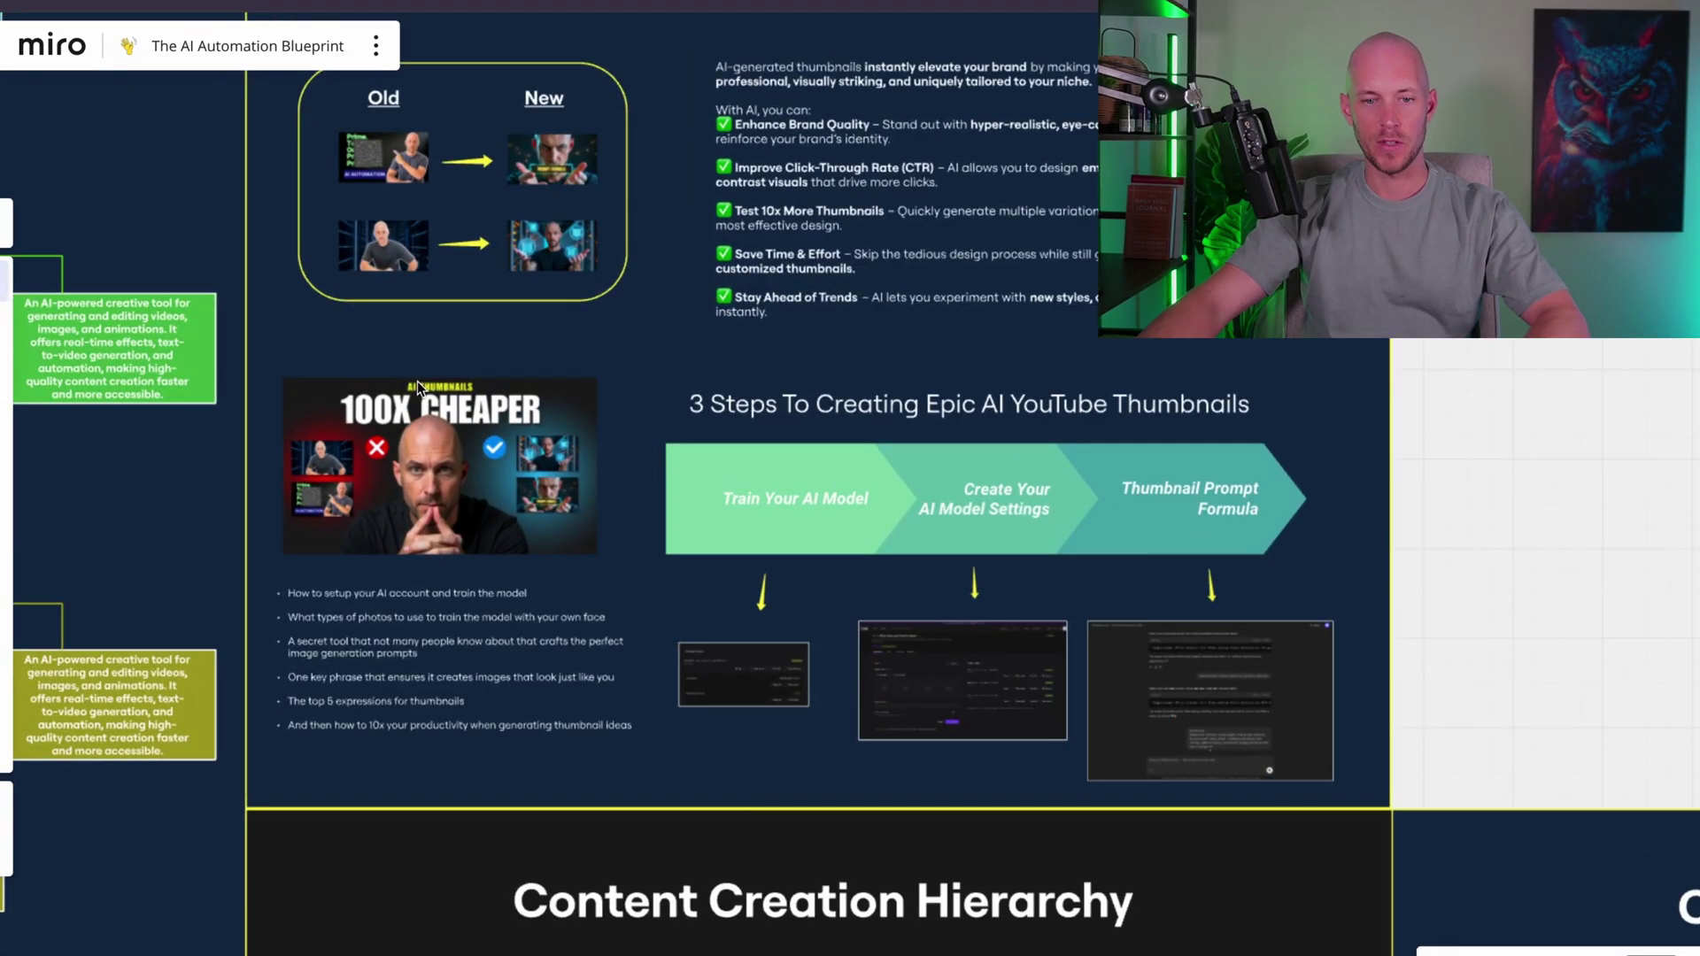
scroll(416, 384, down, 5)
scroll(384, 384, up, 3)
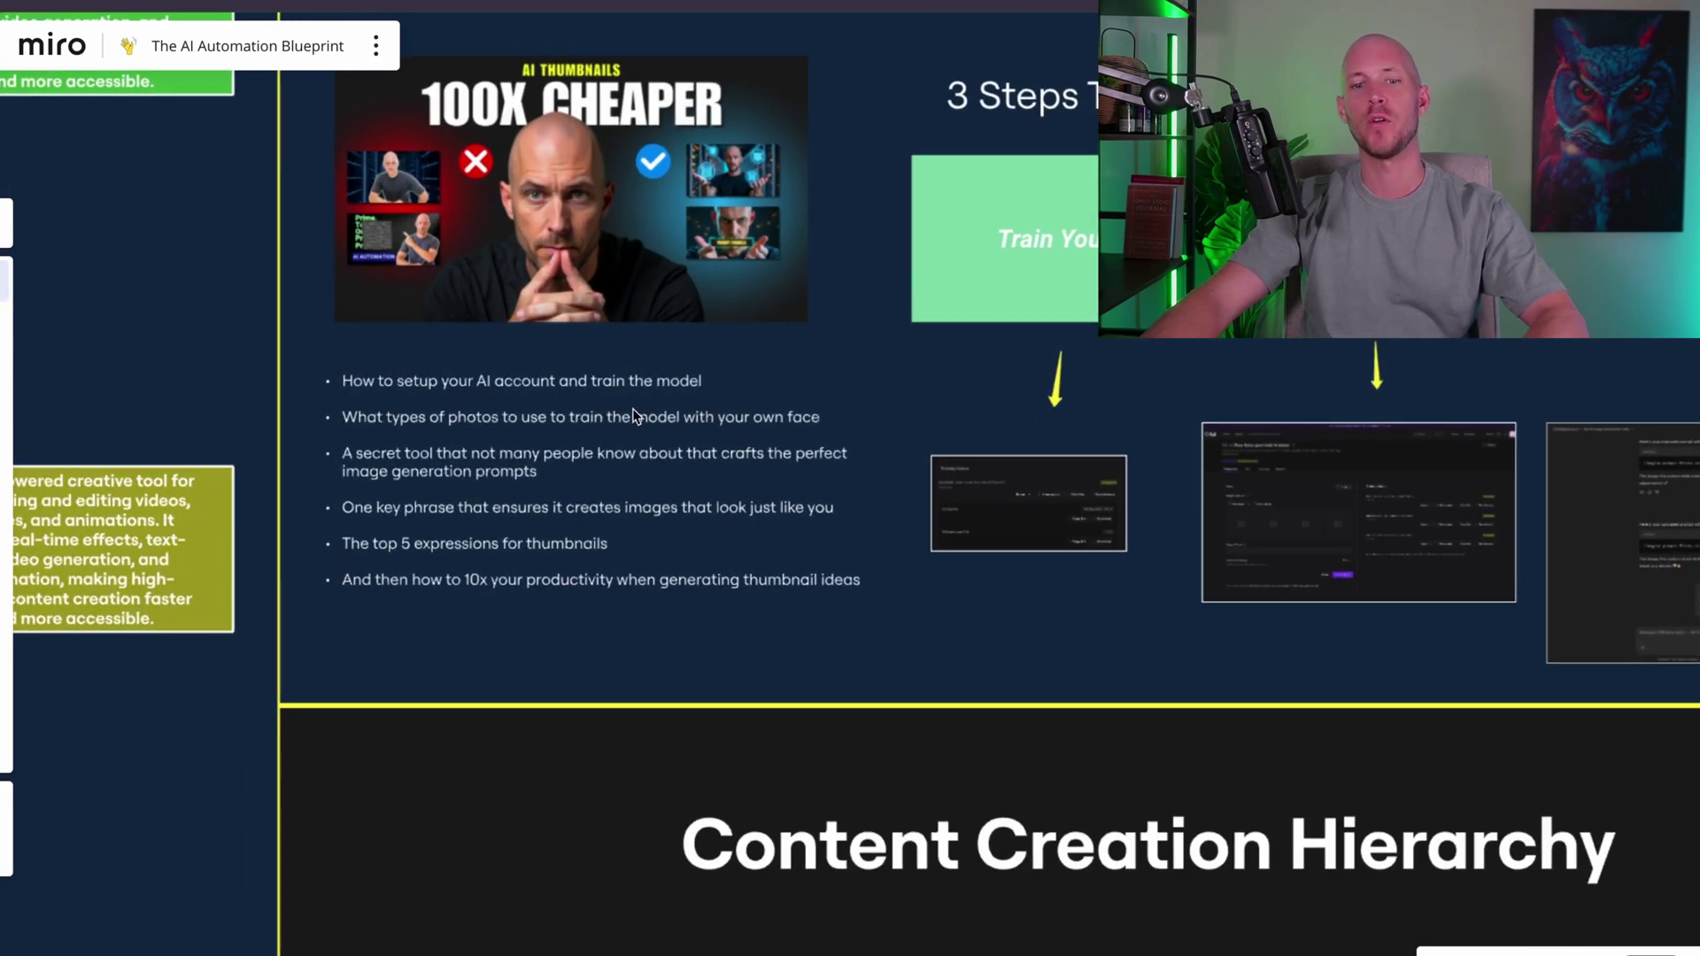
scroll(580, 409, down, 1)
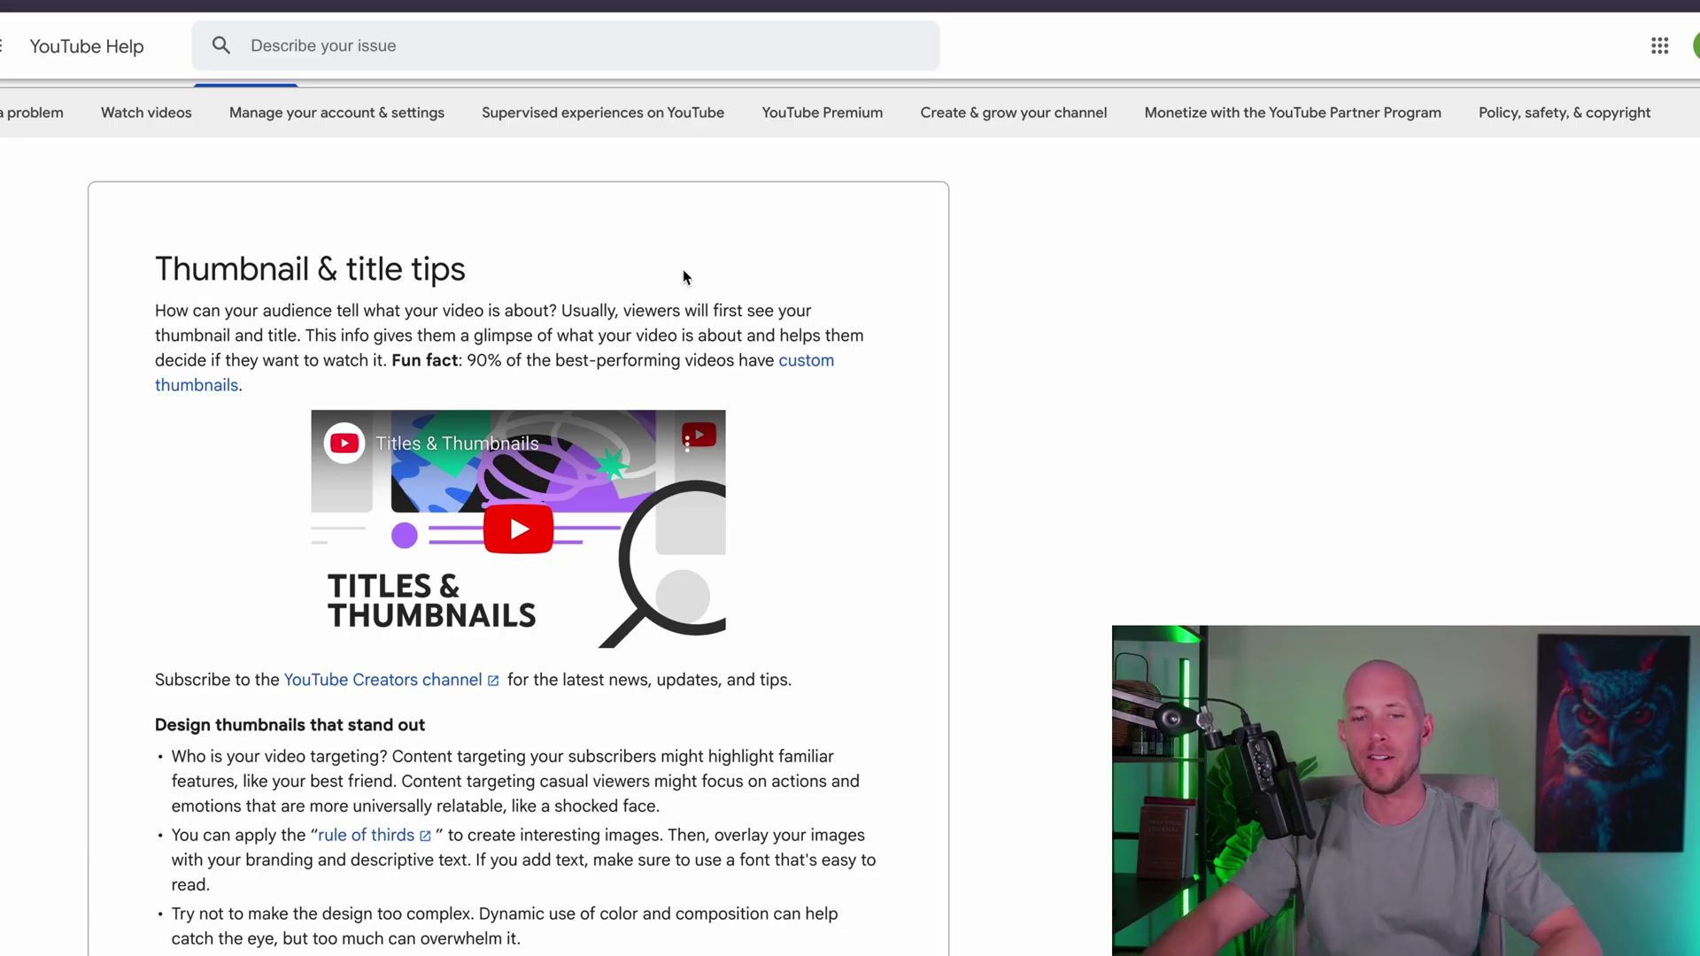
scroll(686, 271, up, 1)
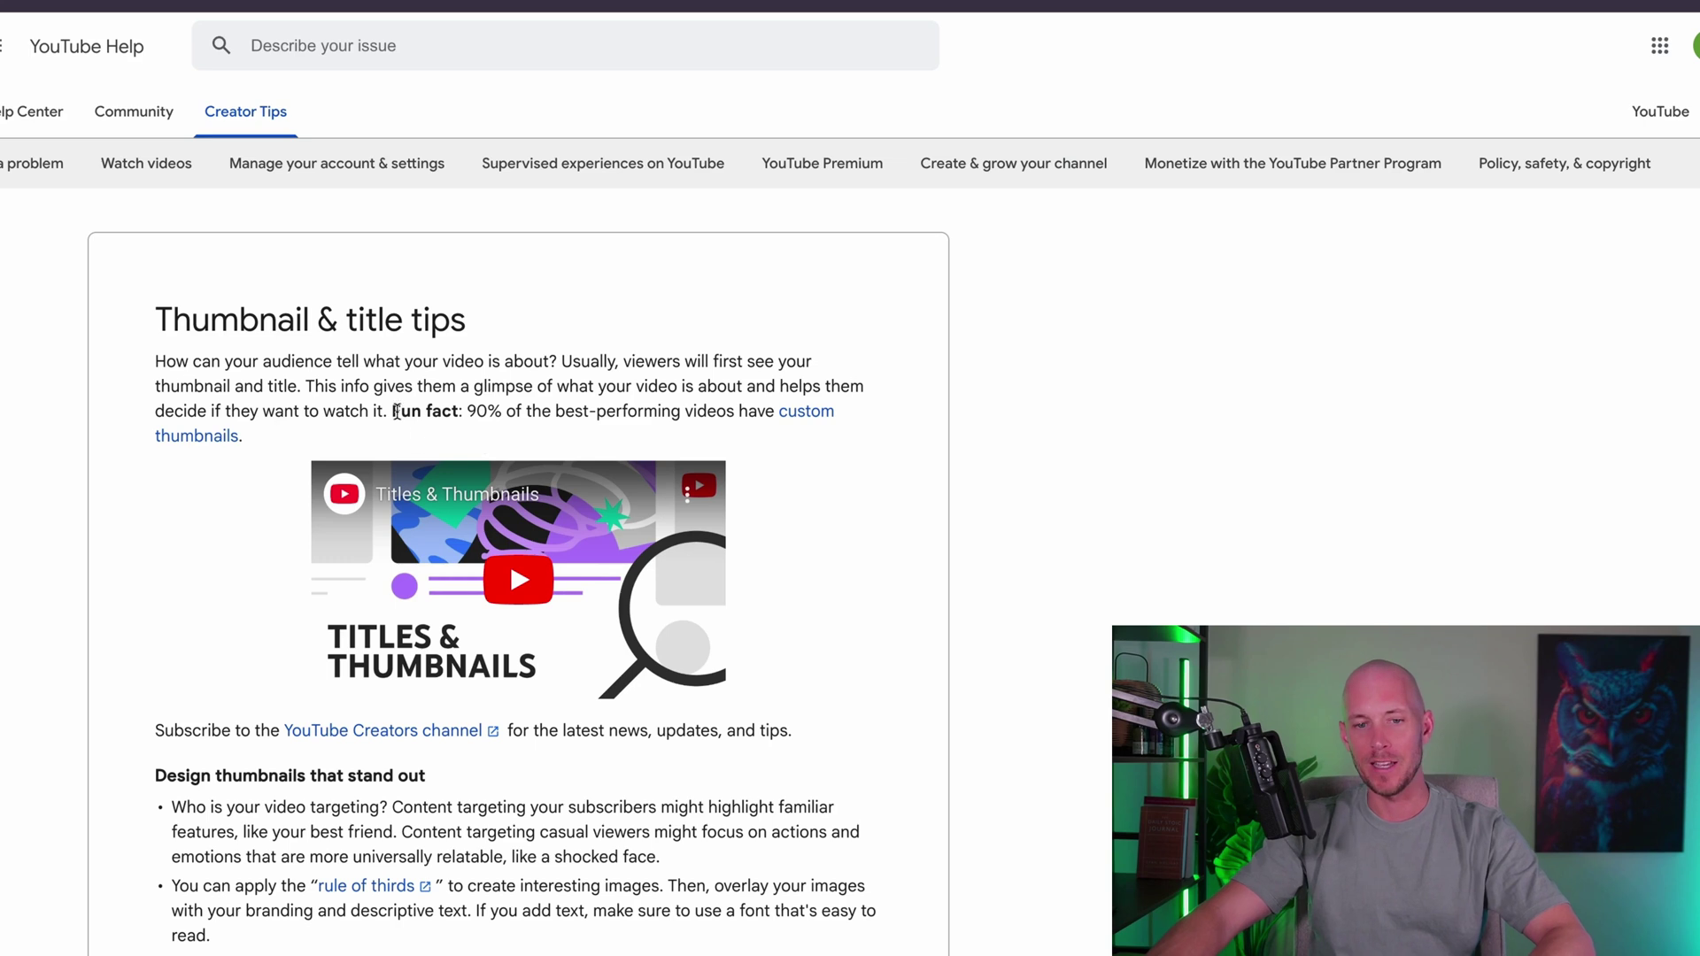
drag(405, 412, 417, 425)
click(482, 421)
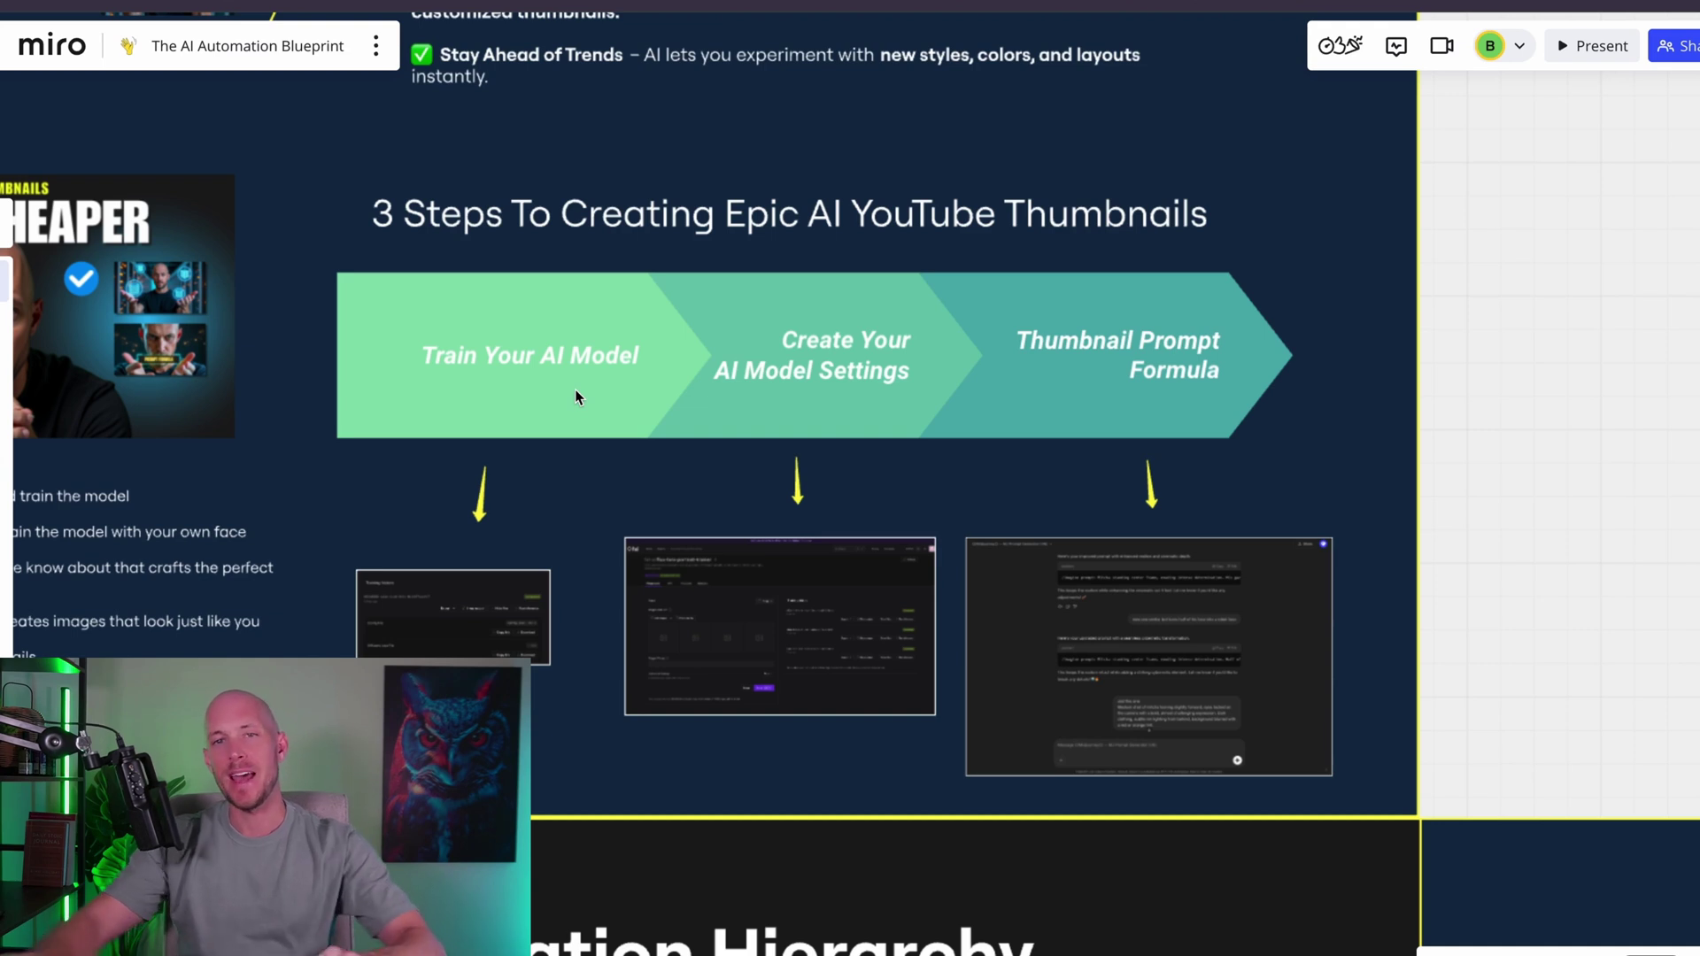
click(467, 362)
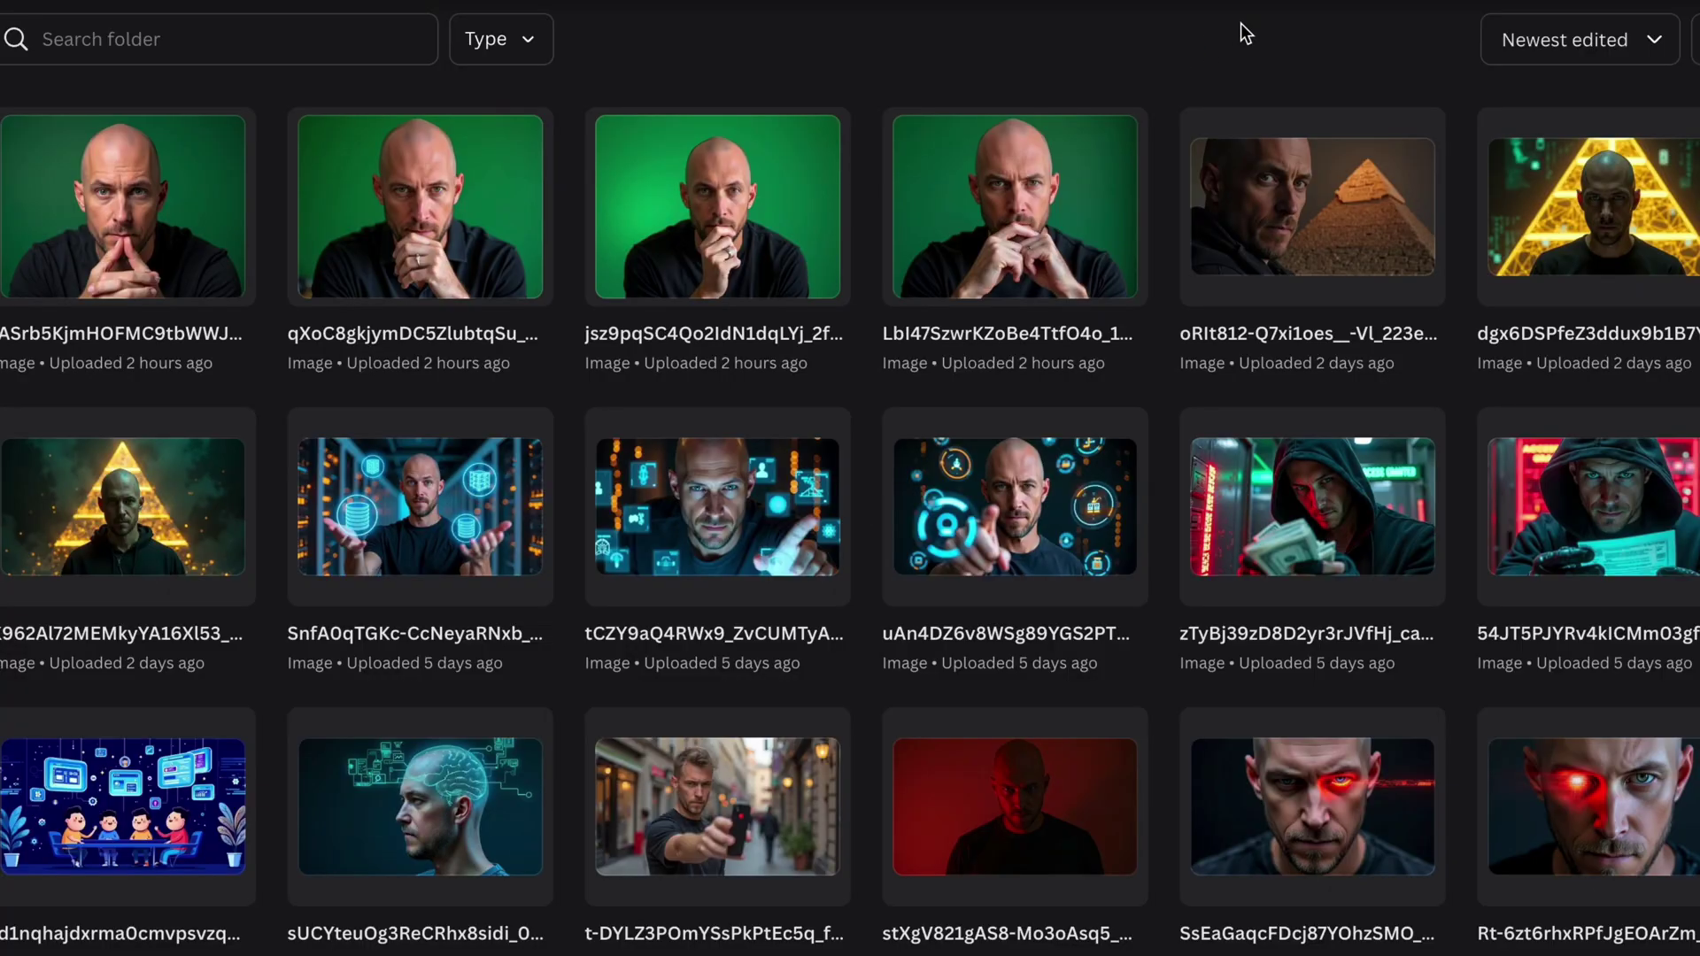
scroll(1240, 23, down, 5)
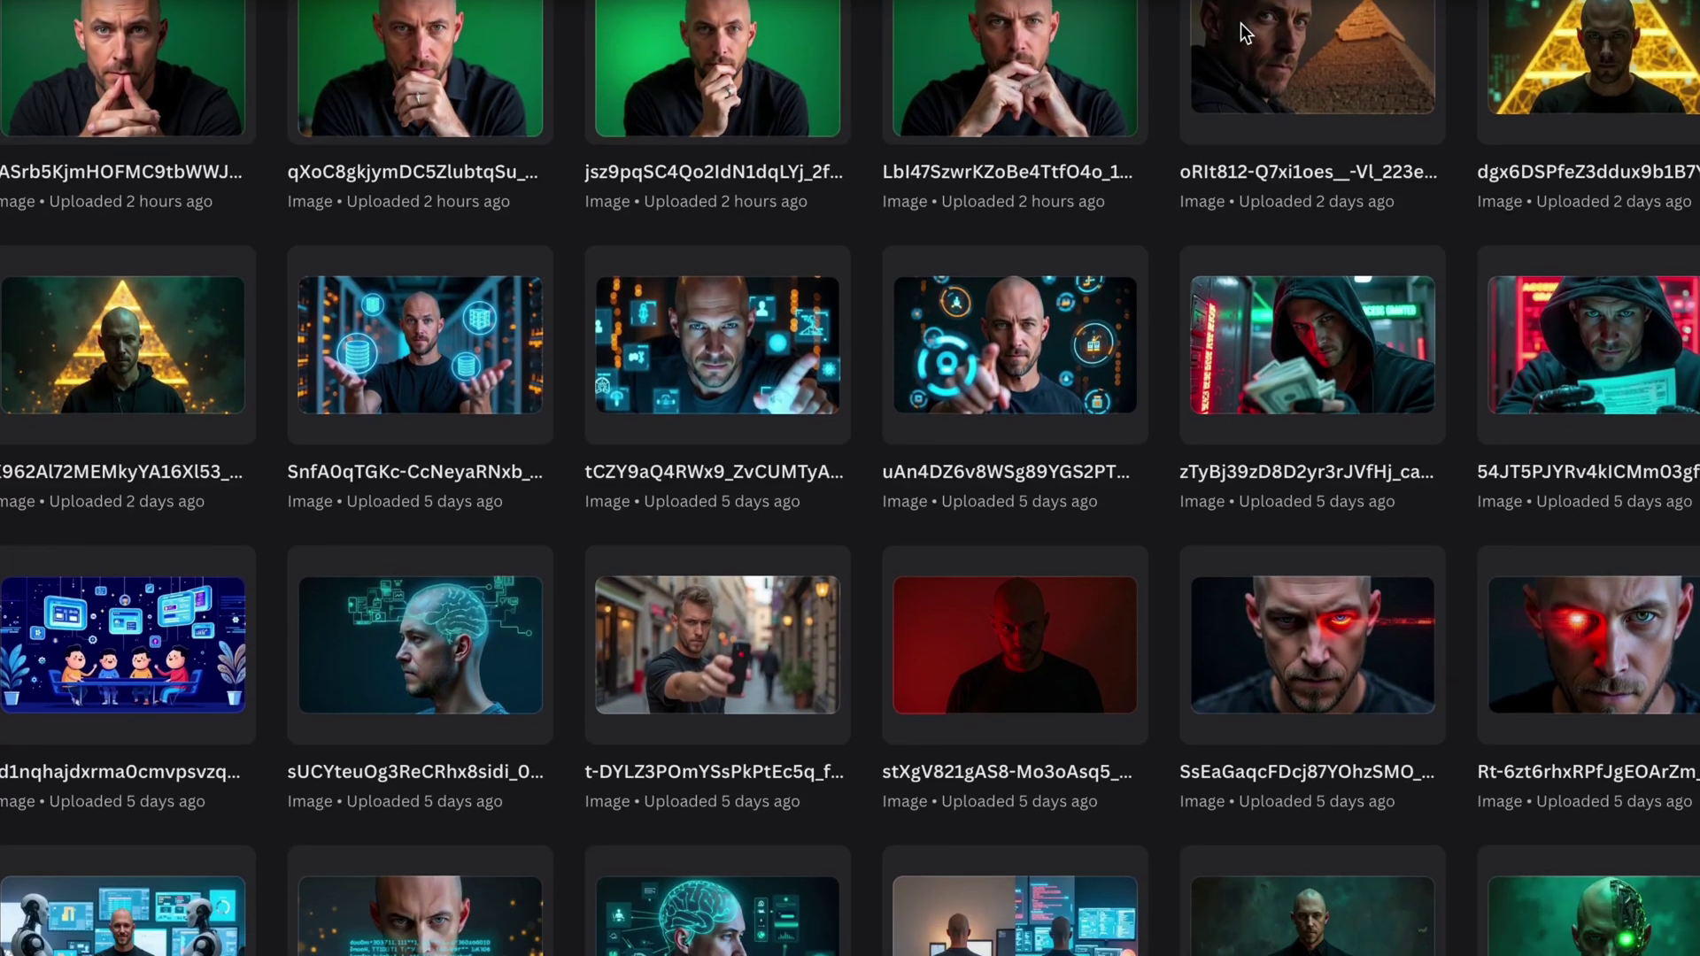
scroll(1242, 31, down, 1)
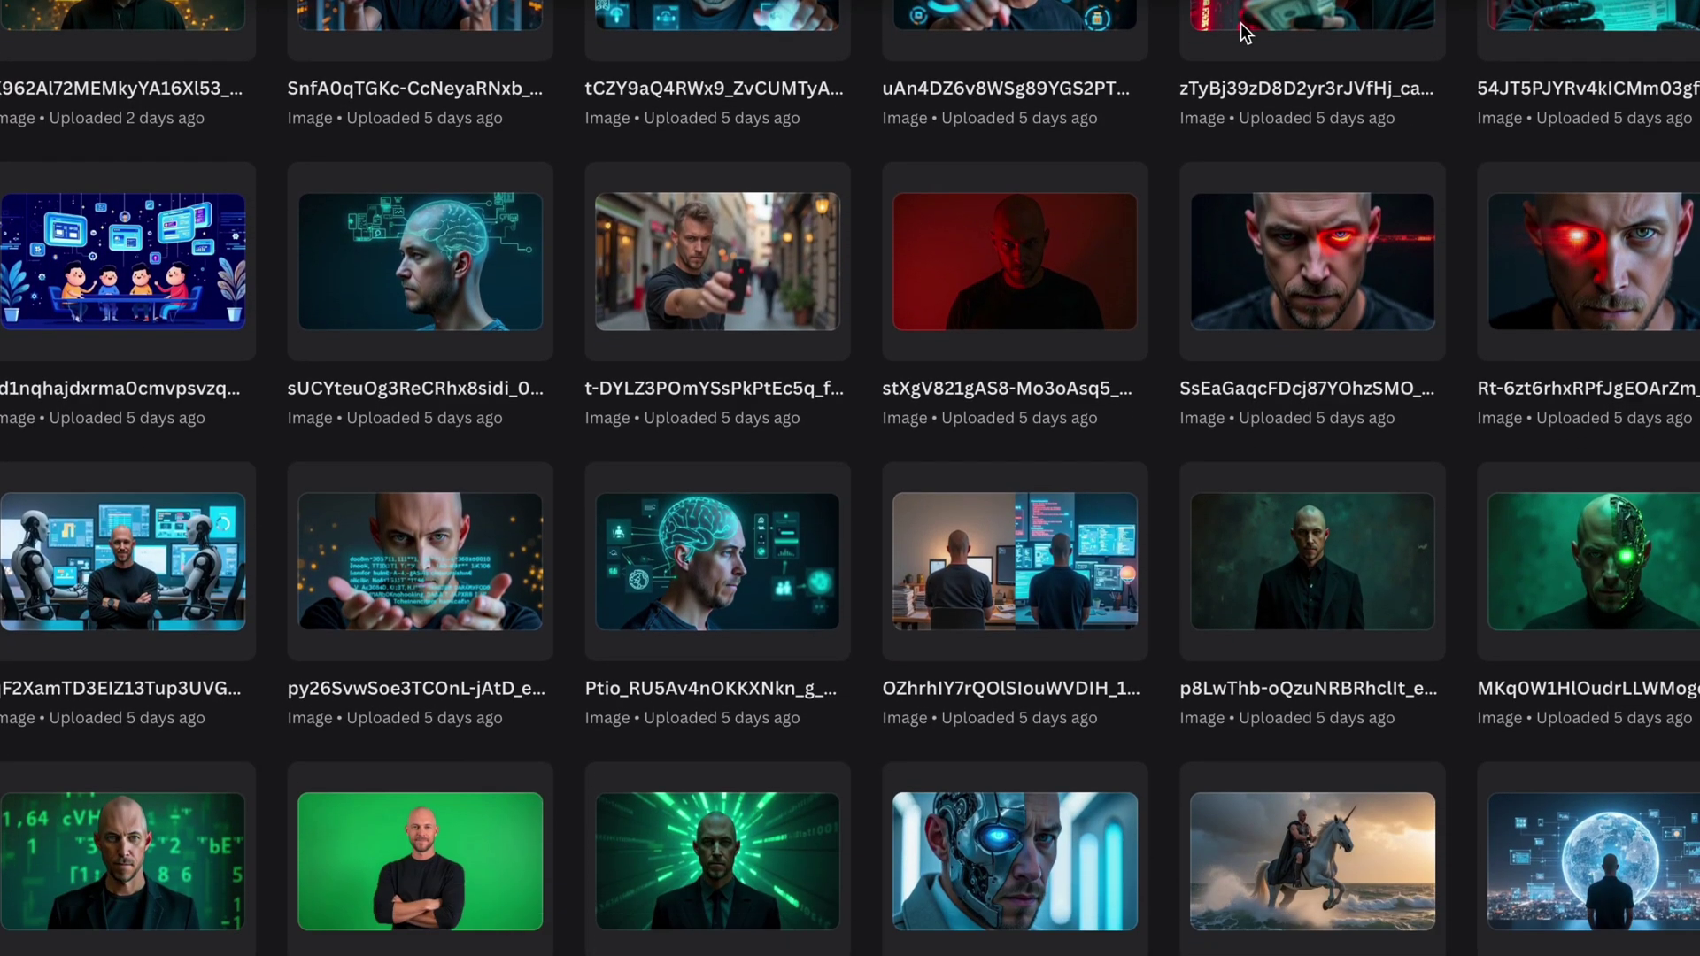
scroll(1242, 31, down, 2)
scroll(1242, 31, down, 4)
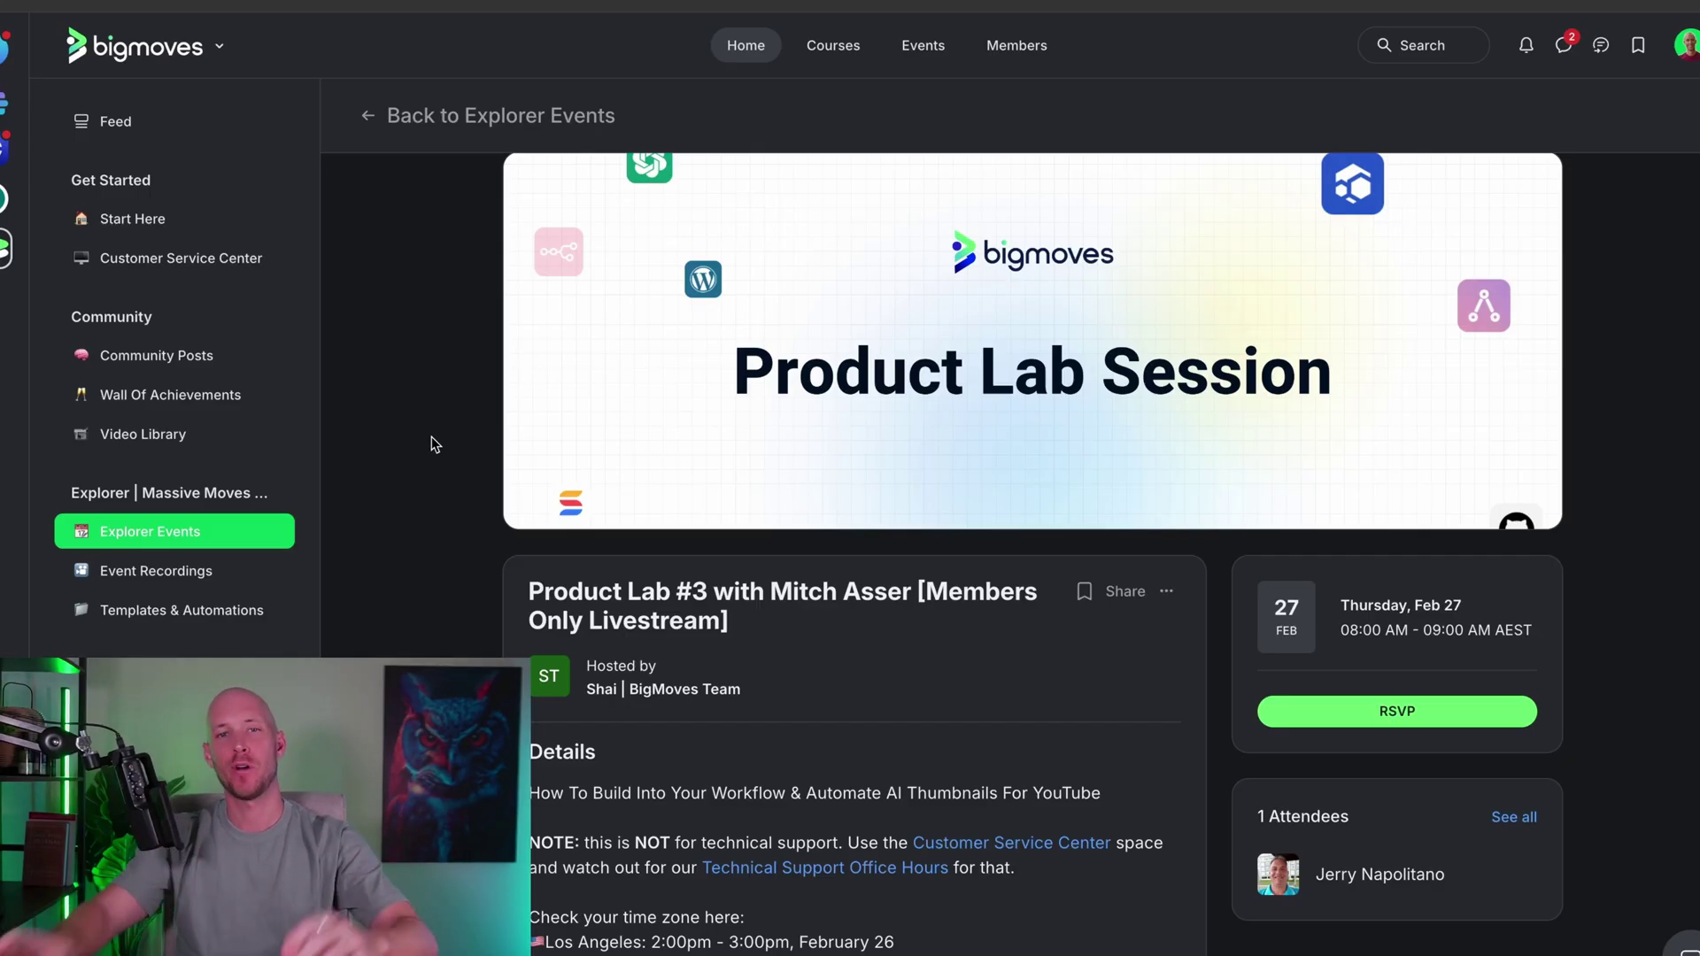
scroll(464, 526, down, 1)
triple_click(552, 670)
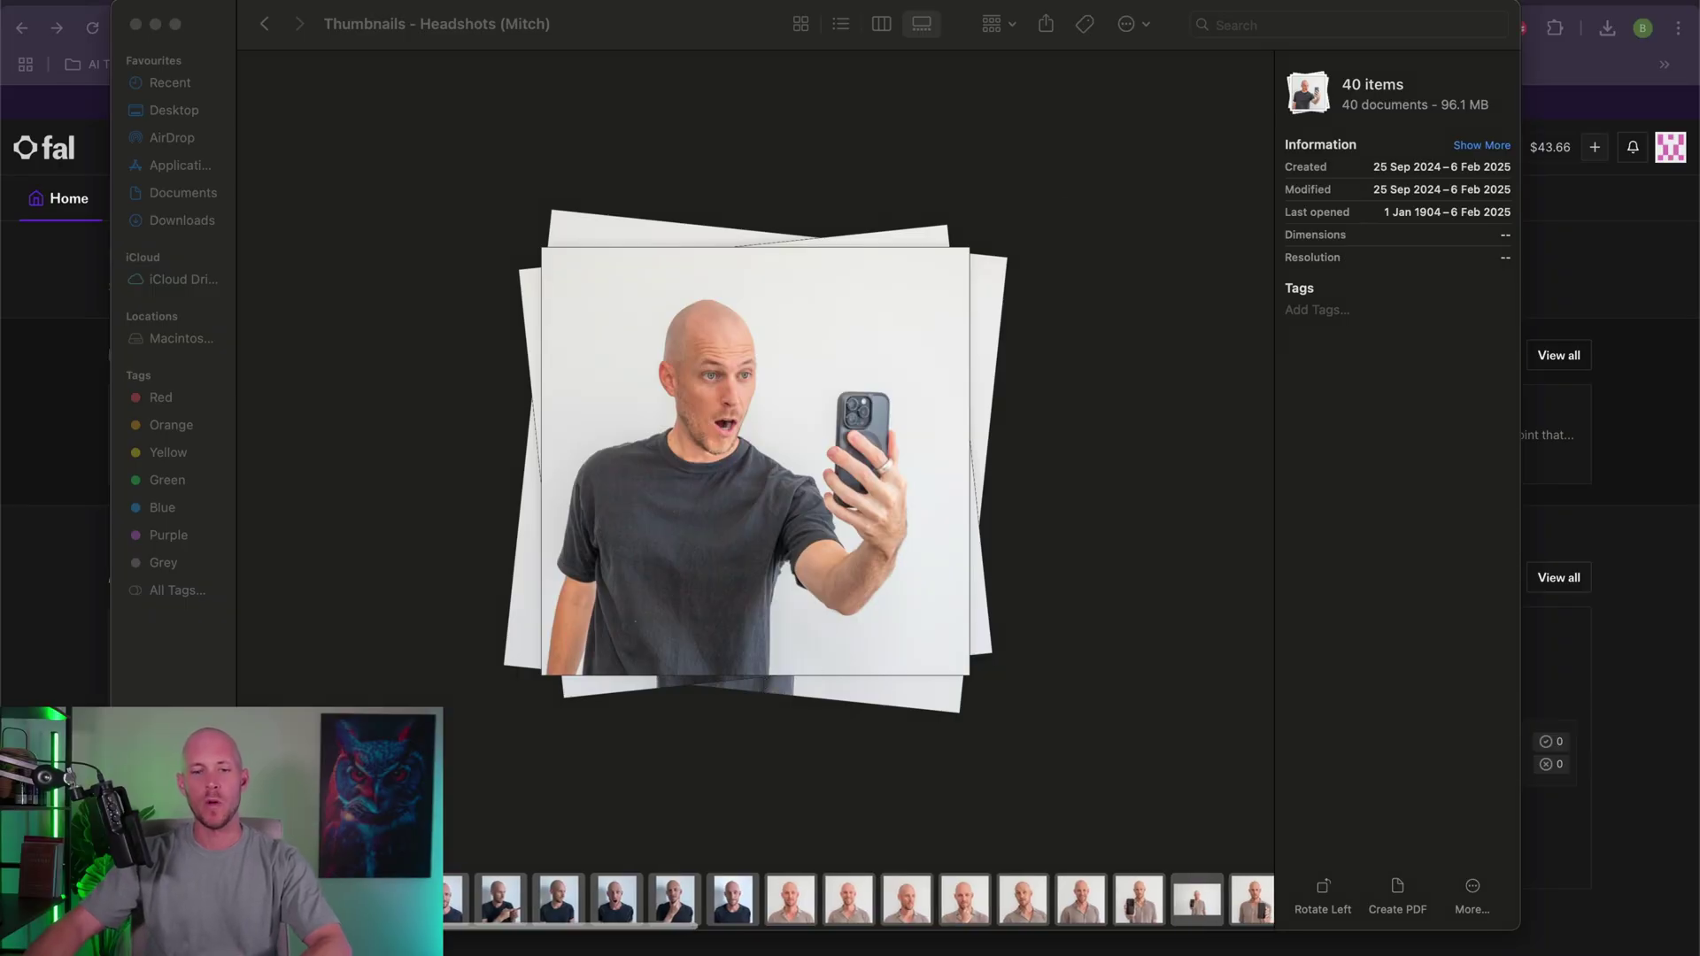
Step back and forth through the headshots, from 1.png to the last one, IMG_0909.jpg
key(Right)
key(Left)
key(Right)
key(Right)
key(Right)
key(Right)
key(Right)
key(Right)
key(Right)
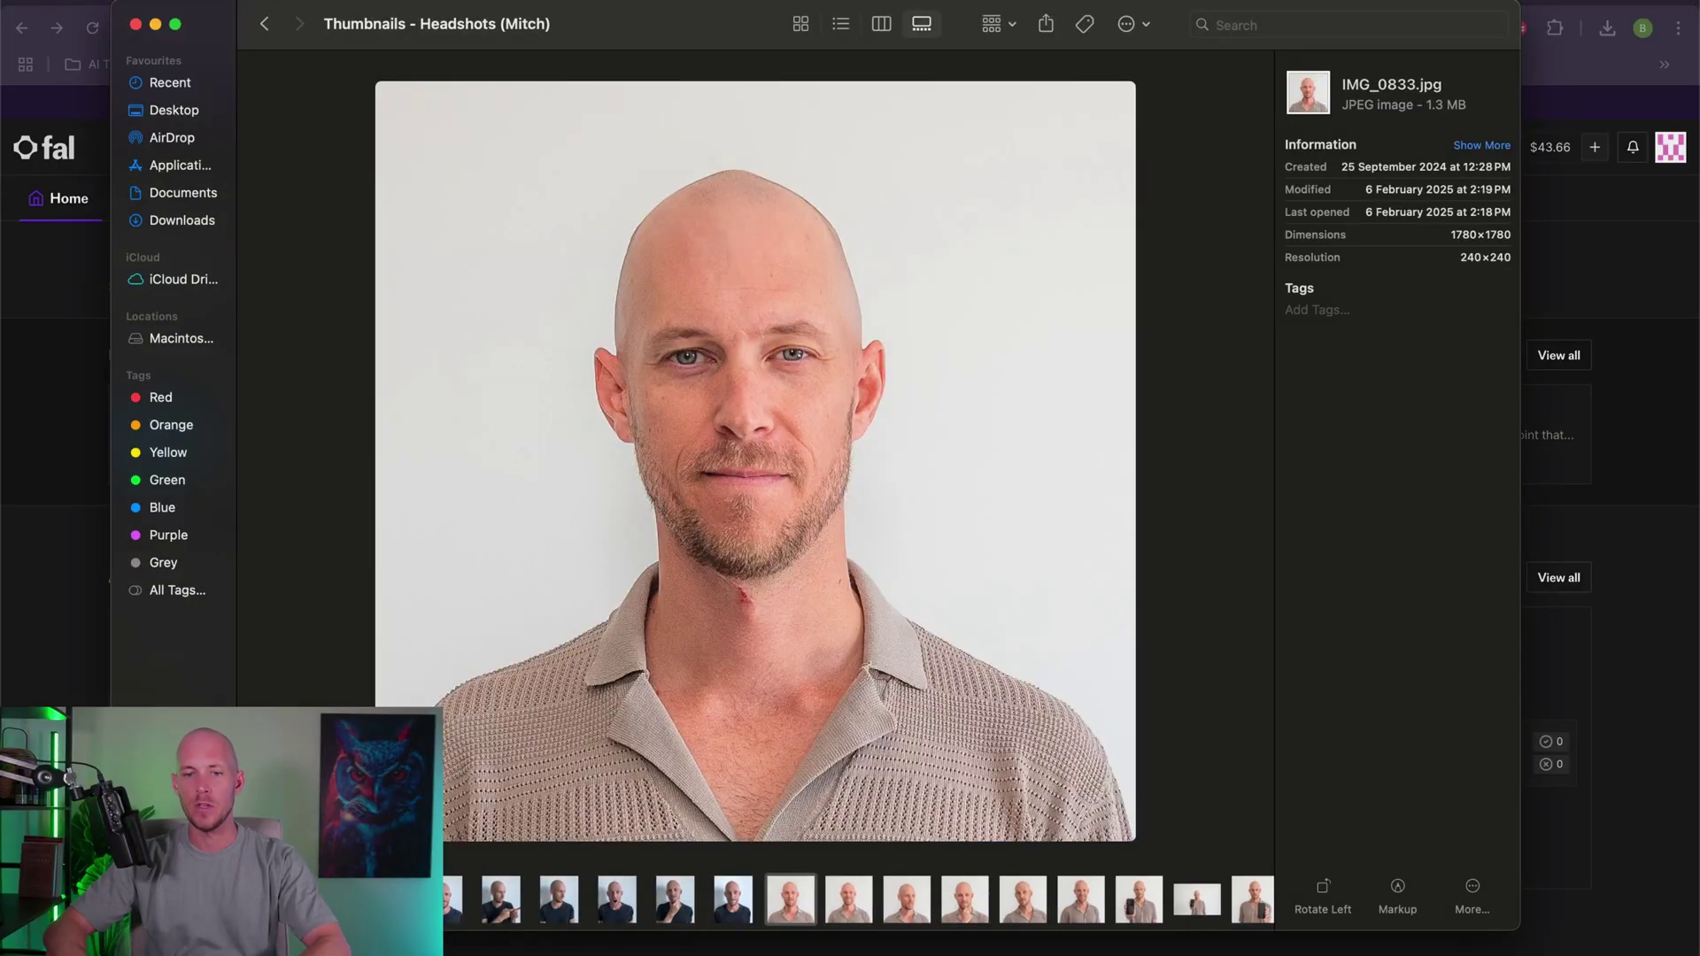
key(Left)
key(Right)
key(Right)
key(Right)
key(Right)
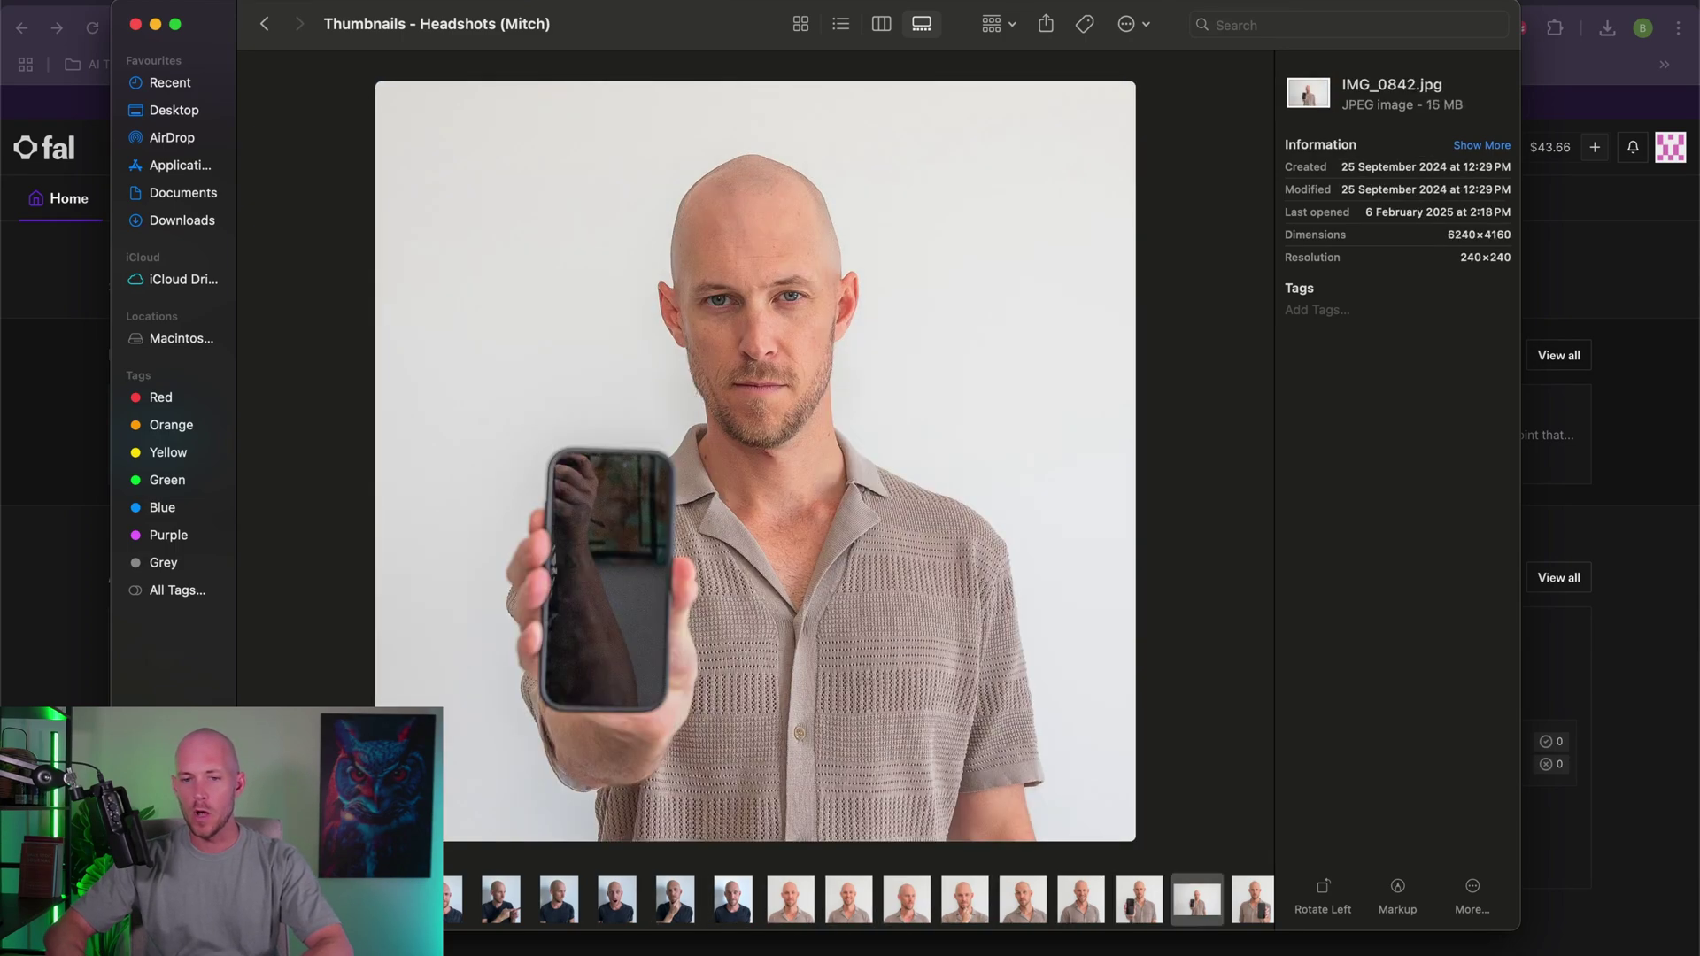
key(Right)
key(Right)
key(Right)
key(Right)
key(Right)
key(Right)
key(Right)
key(Right)
key(Right)
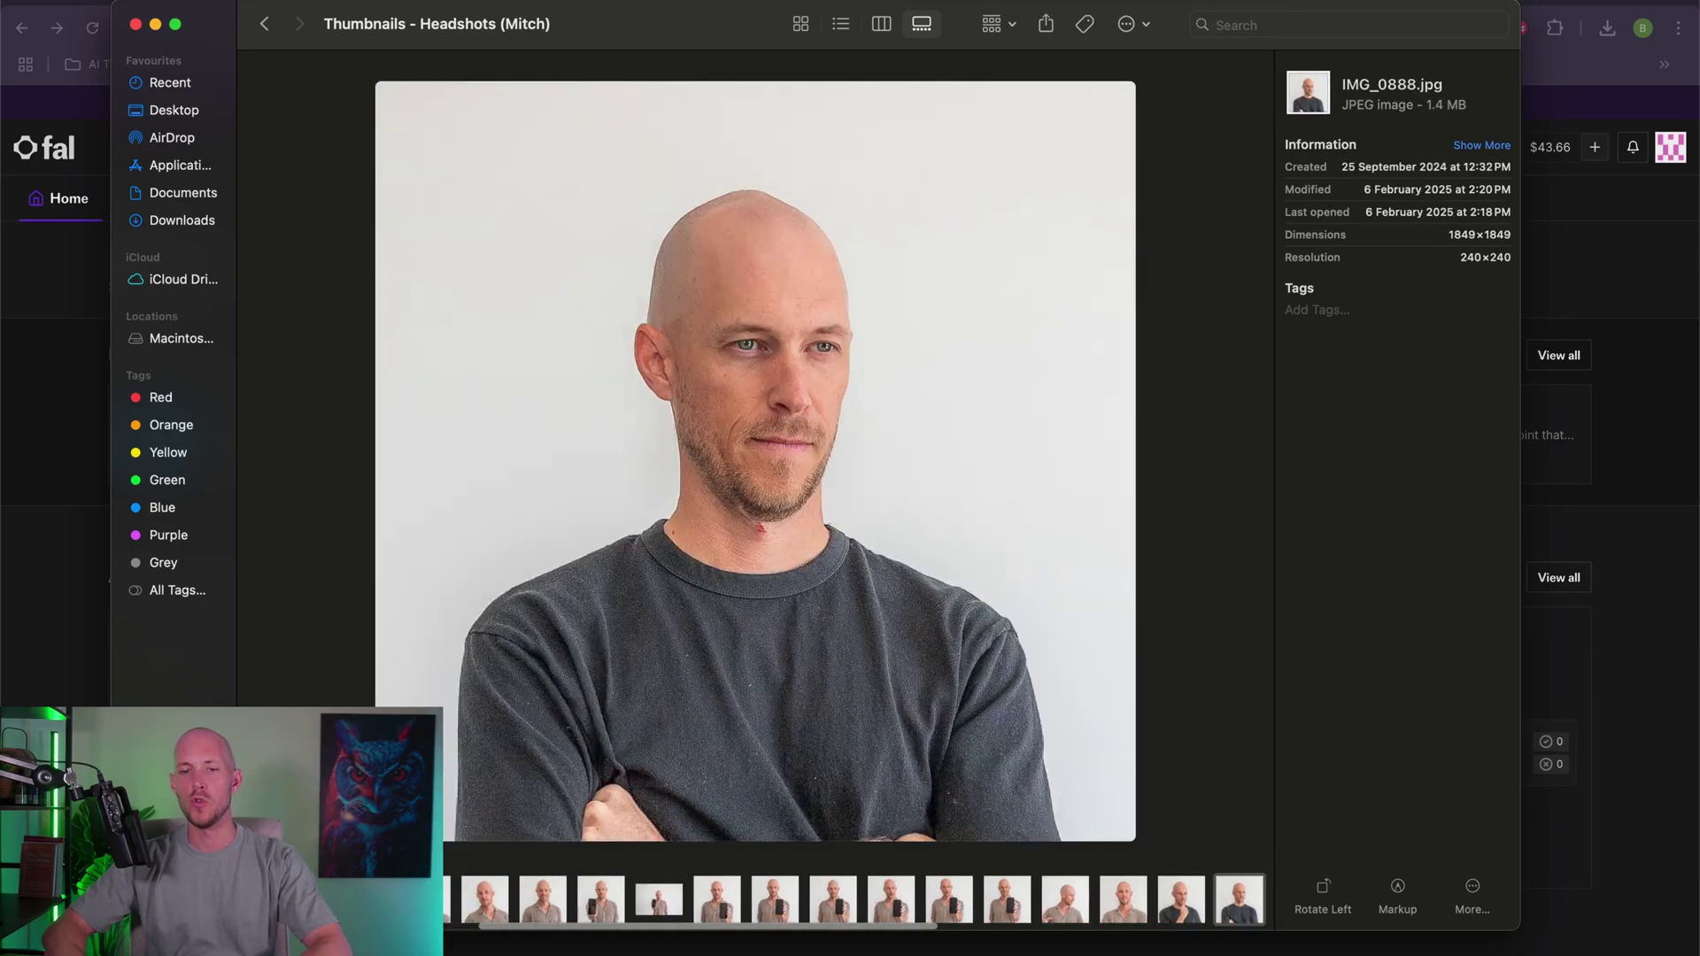
key(Right)
key(Right)
key(Right)
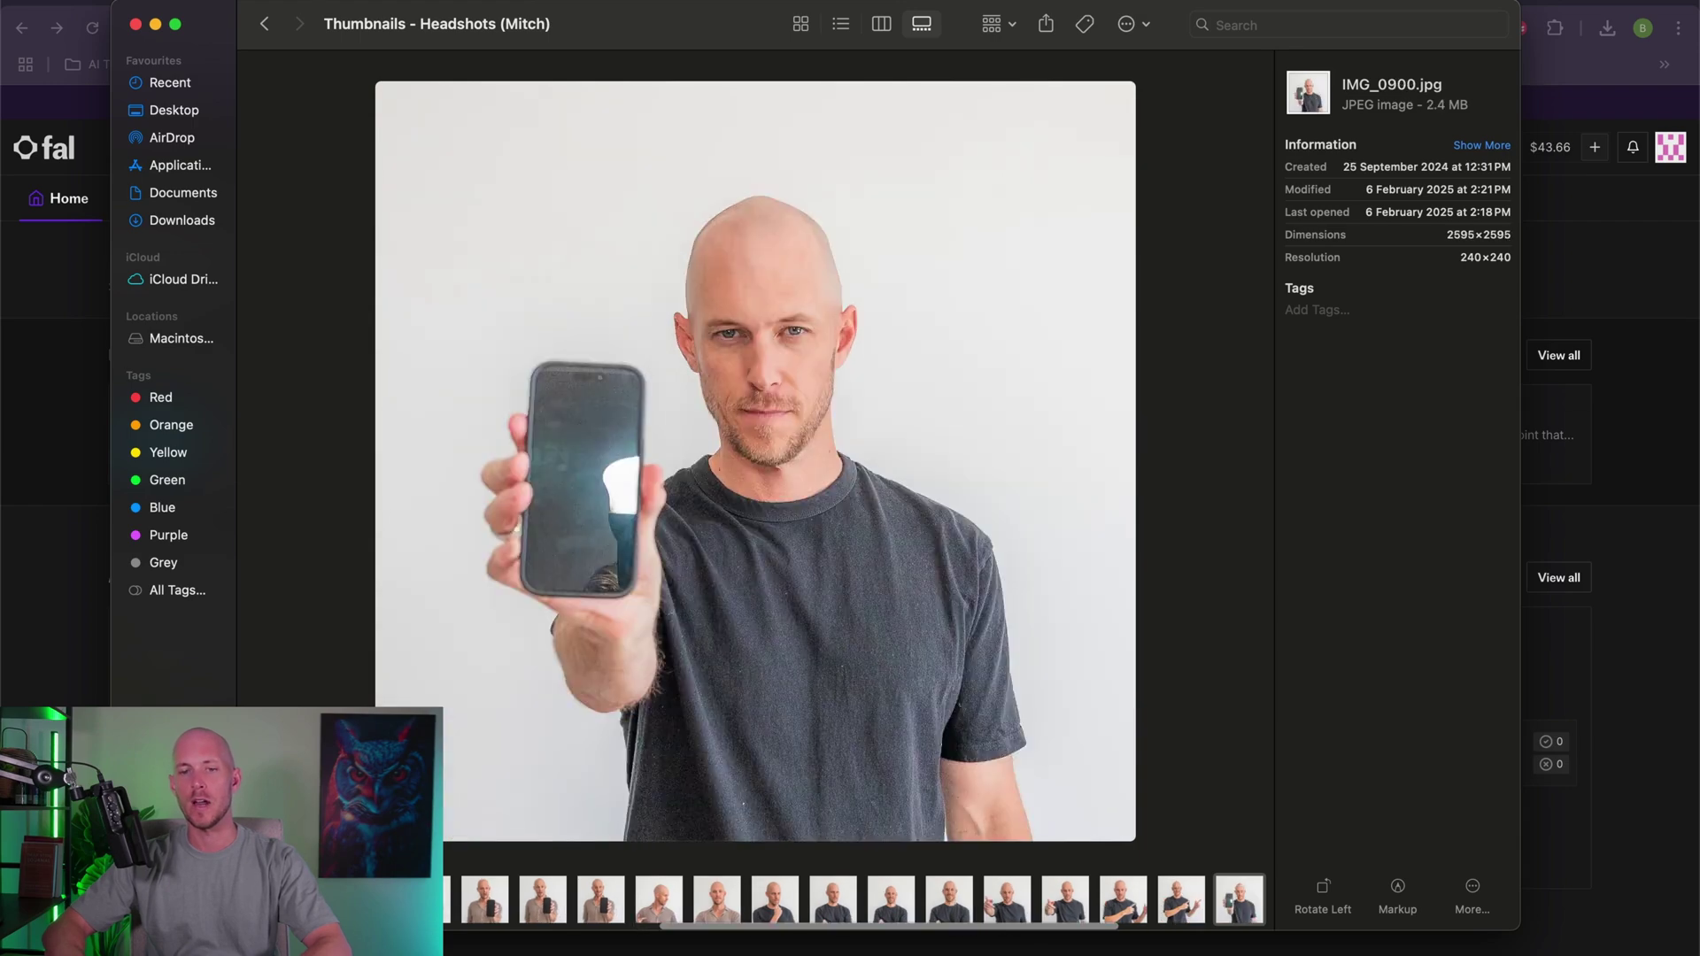
key(Left)
key(Left)
key(Right)
key(Right)
key(Right)
key(Right)
key(Right)
key(Right)
key(Right)
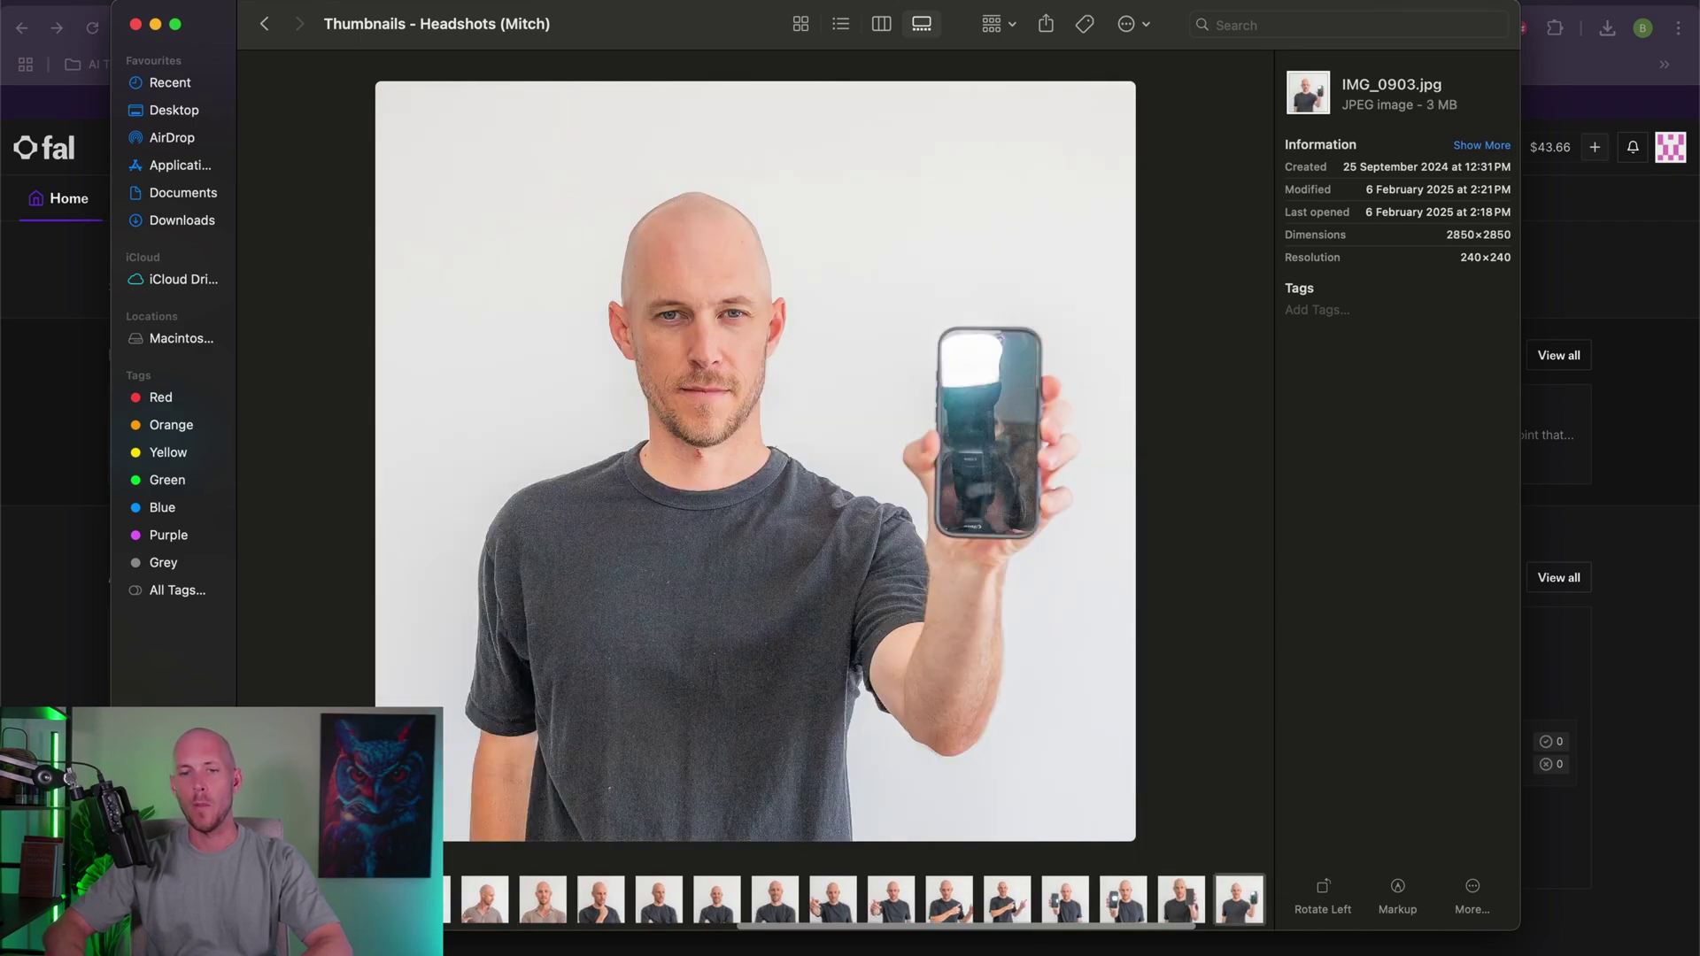
key(Left)
key(Left)
key(Left)
key(Left)
key(Left)
key(Left)
key(Left)
key(Left)
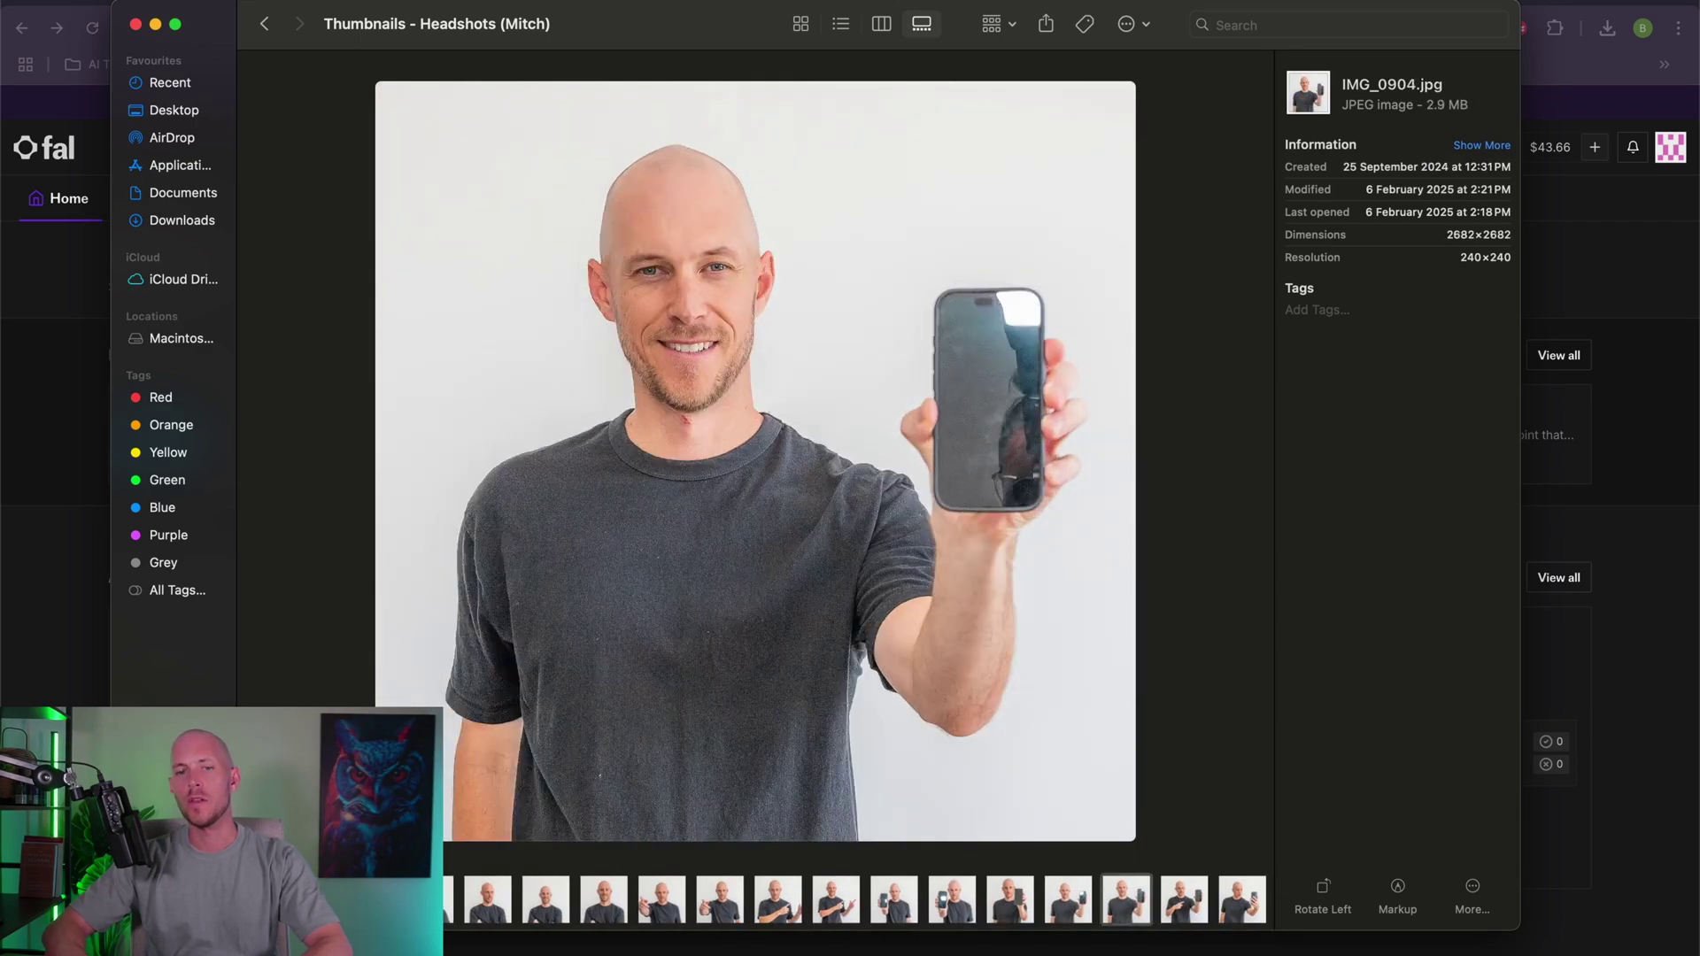
key(Left)
key(Left)
key(Left)
key(Left)
key(Left)
key(Left)
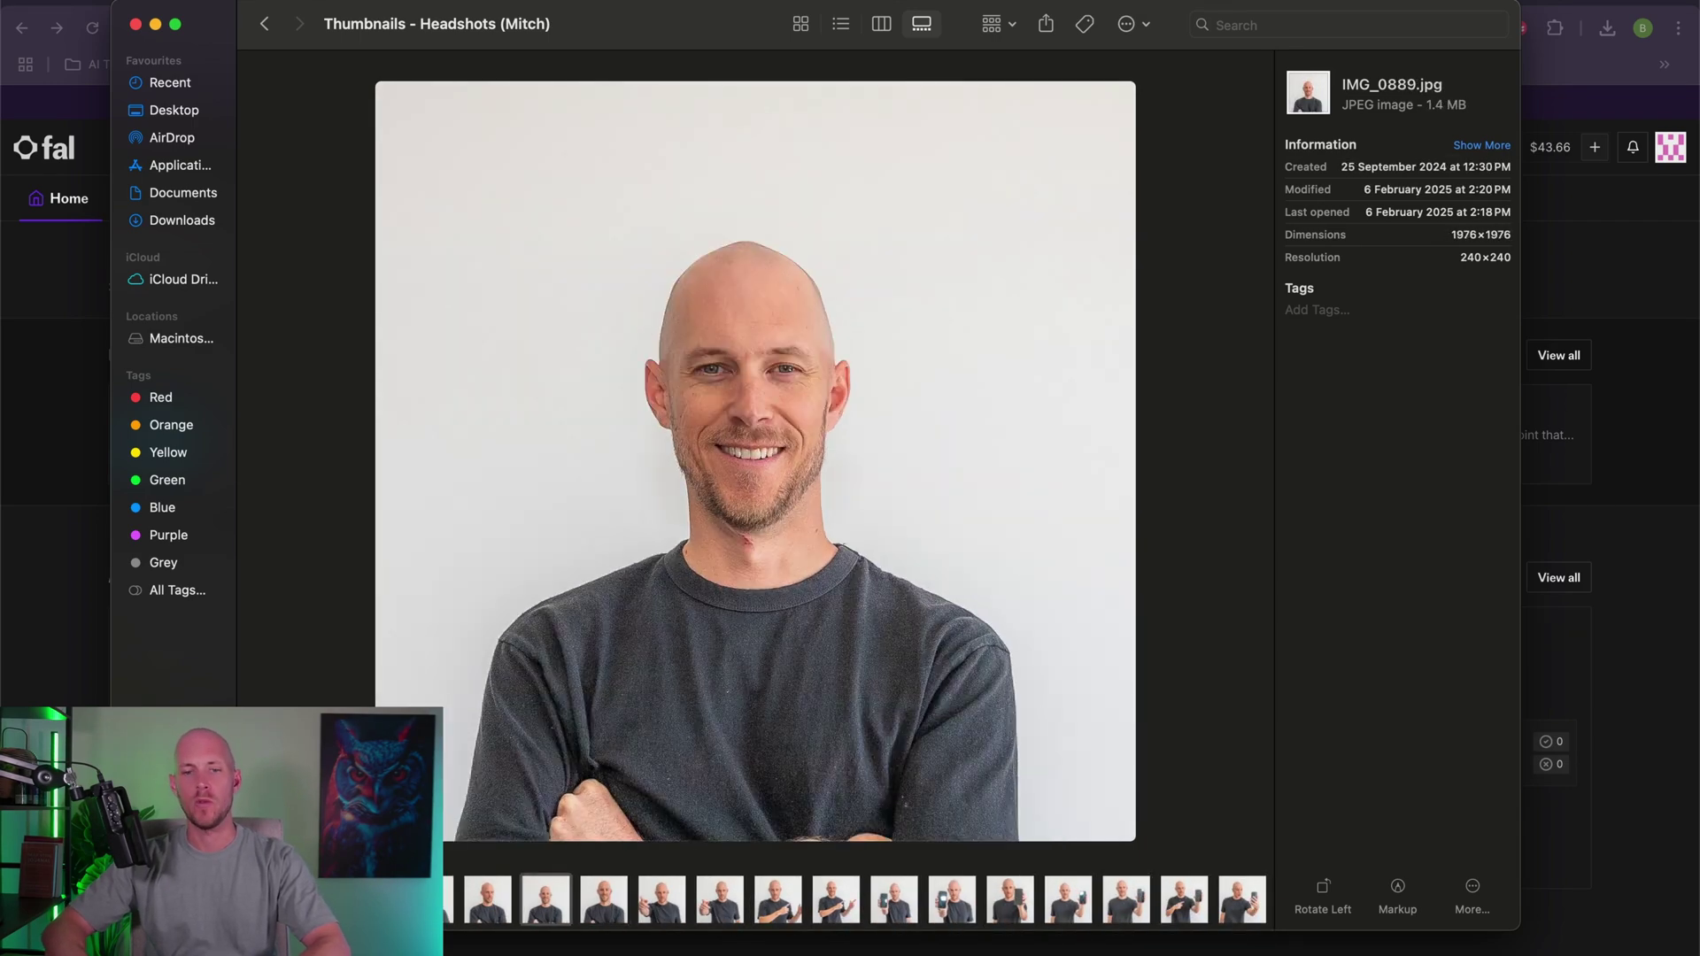
key(Left)
key(Left)
key(Left)
key(Left)
key(Left)
key(Left)
key(Left)
key(Left)
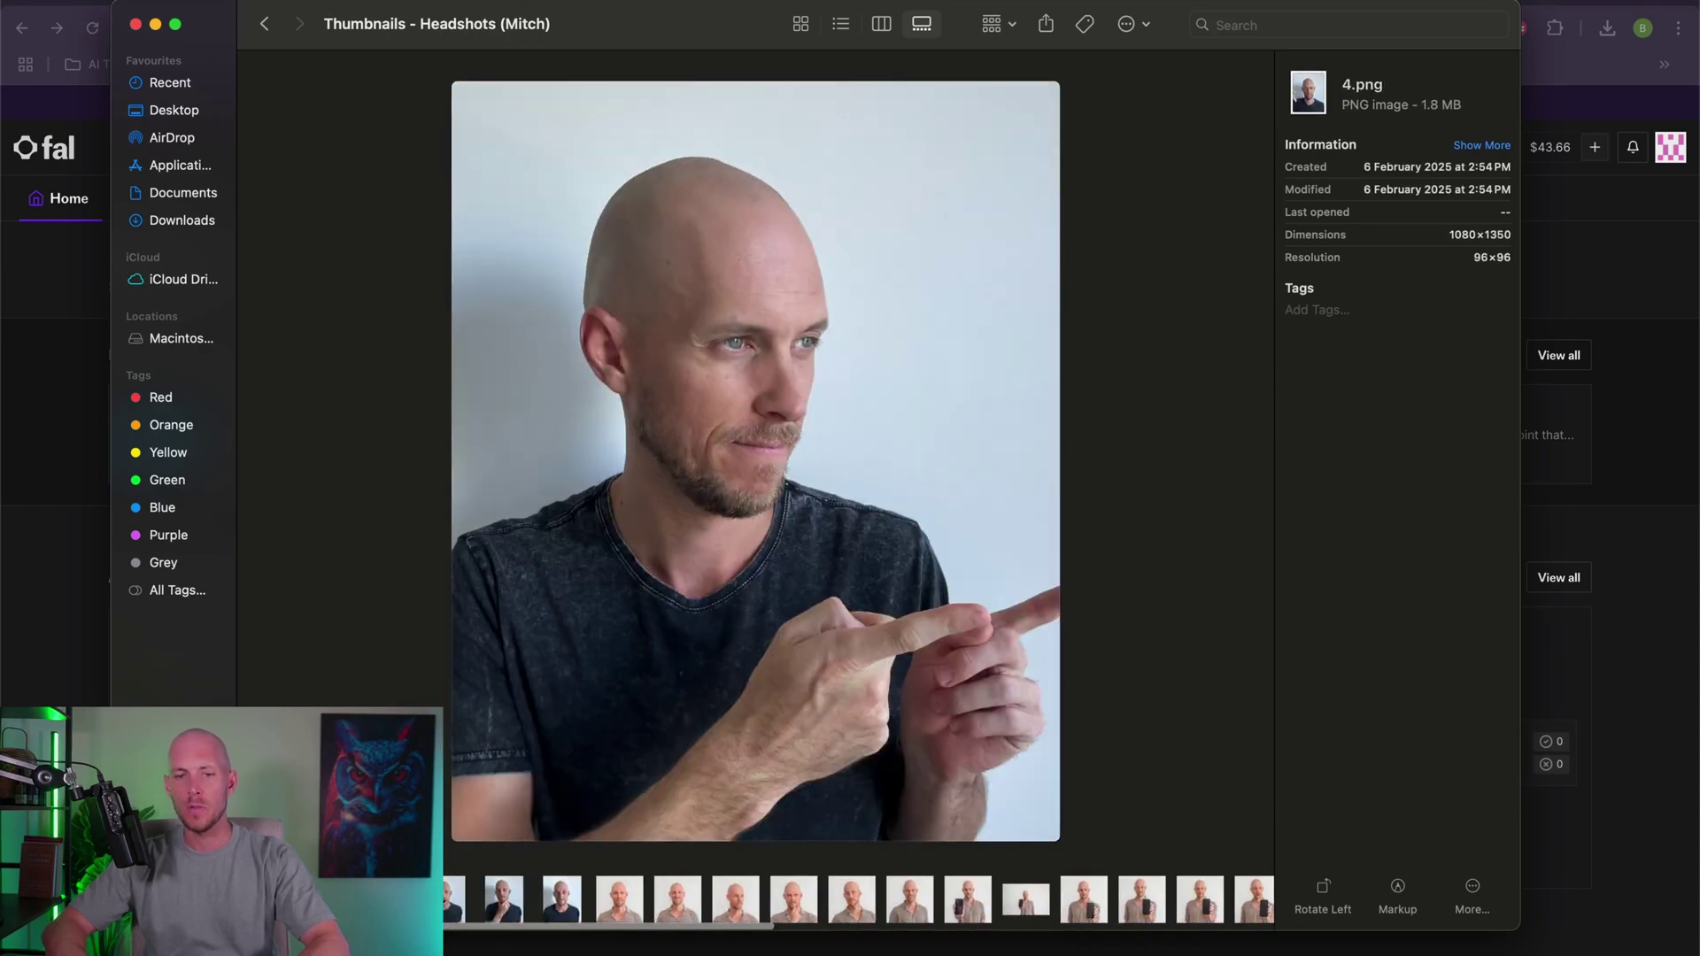
key(Right)
key(Right)
key(Right)
key(Right)
key(Right)
key(Right)
key(Right)
key(Right)
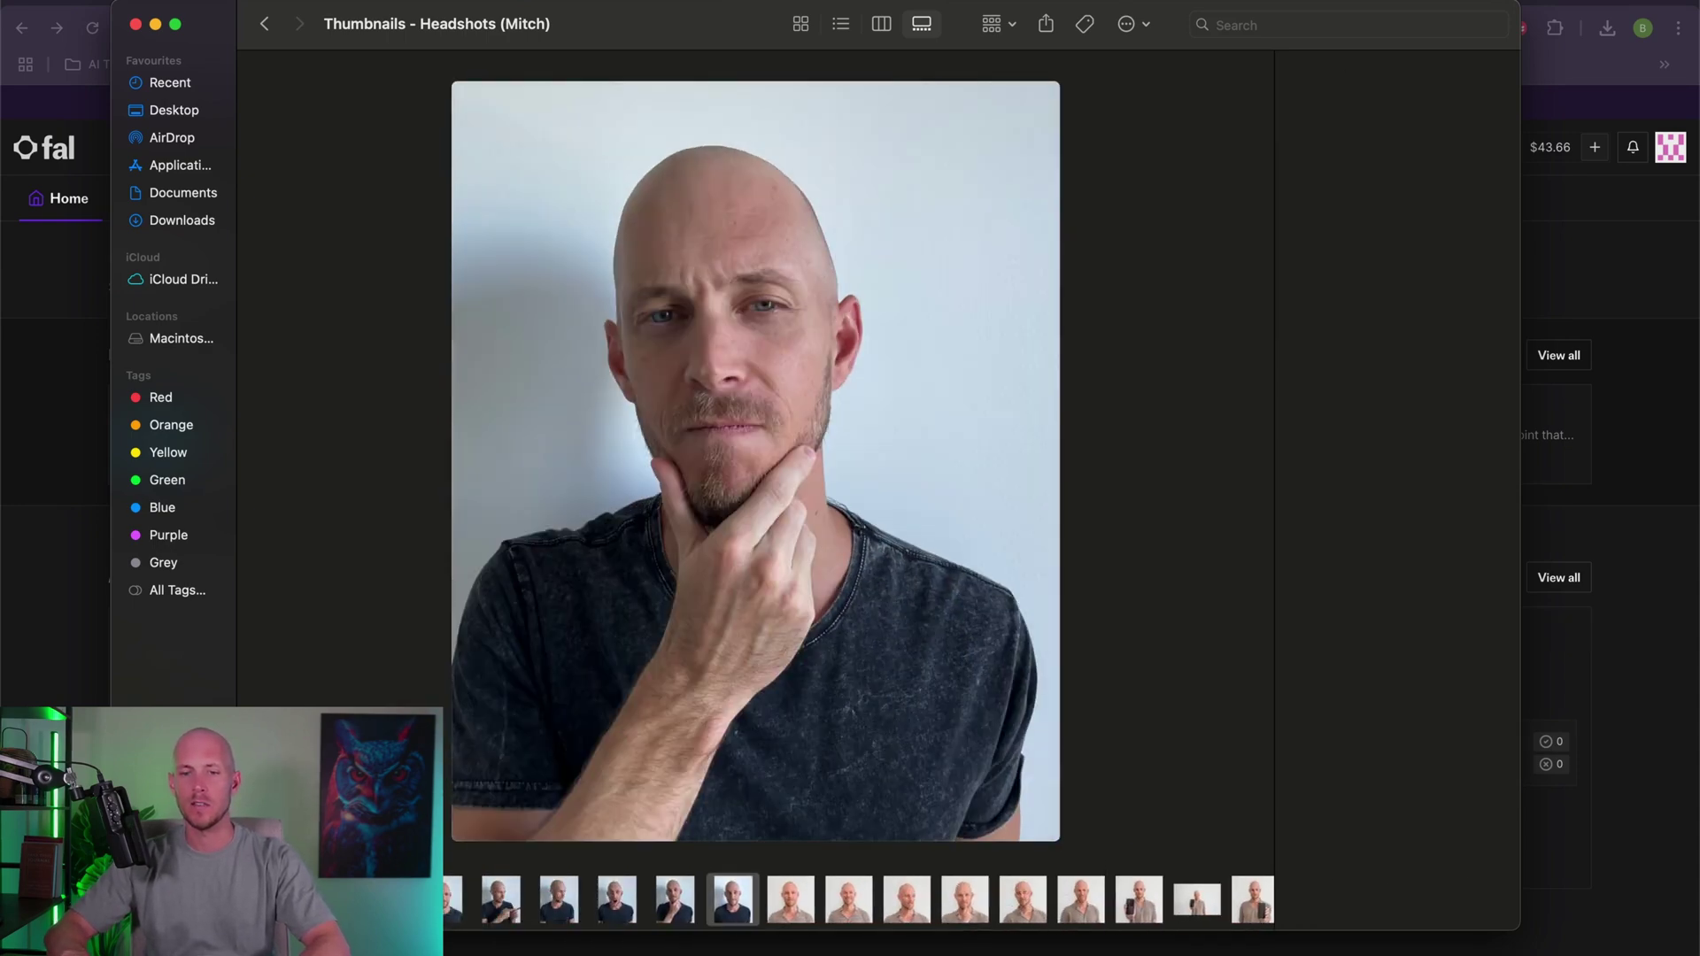
key(Right)
key(Right)
key(Right)
key(Right)
key(Right)
key(Right)
key(Right)
key(Right)
key(Right)
key(Right)
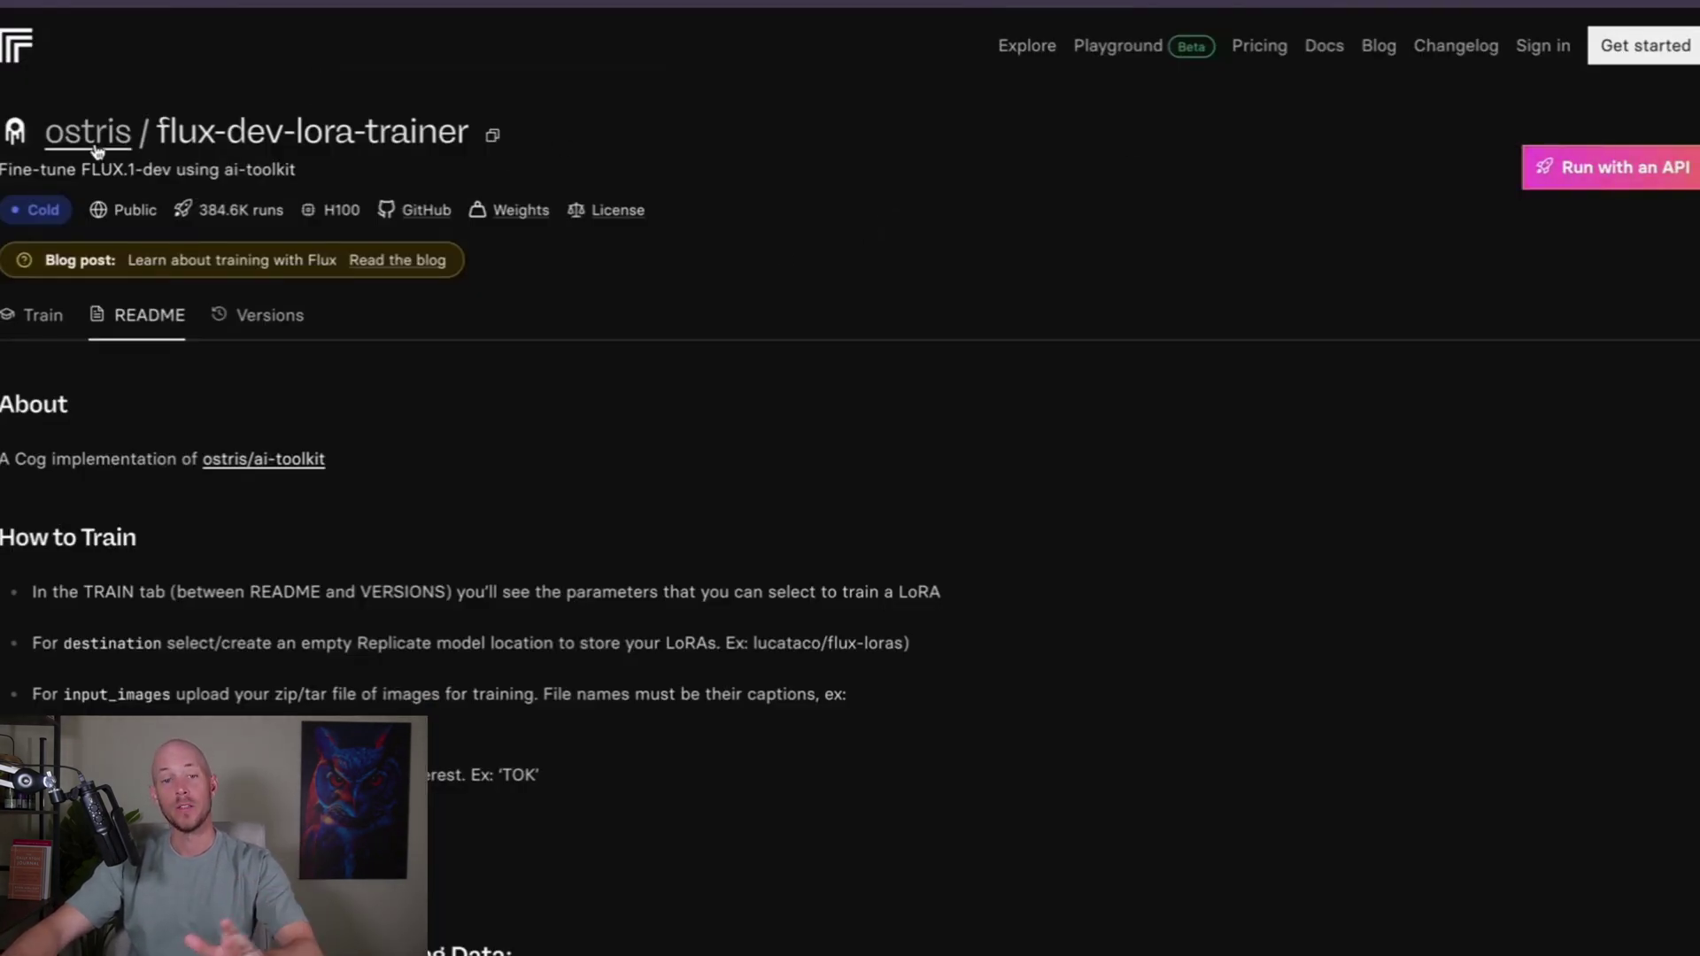
Highlight the flux-dev-lora-trainer model name on Replicate, then clear the highlight
drag(205, 132, 493, 132)
click(740, 153)
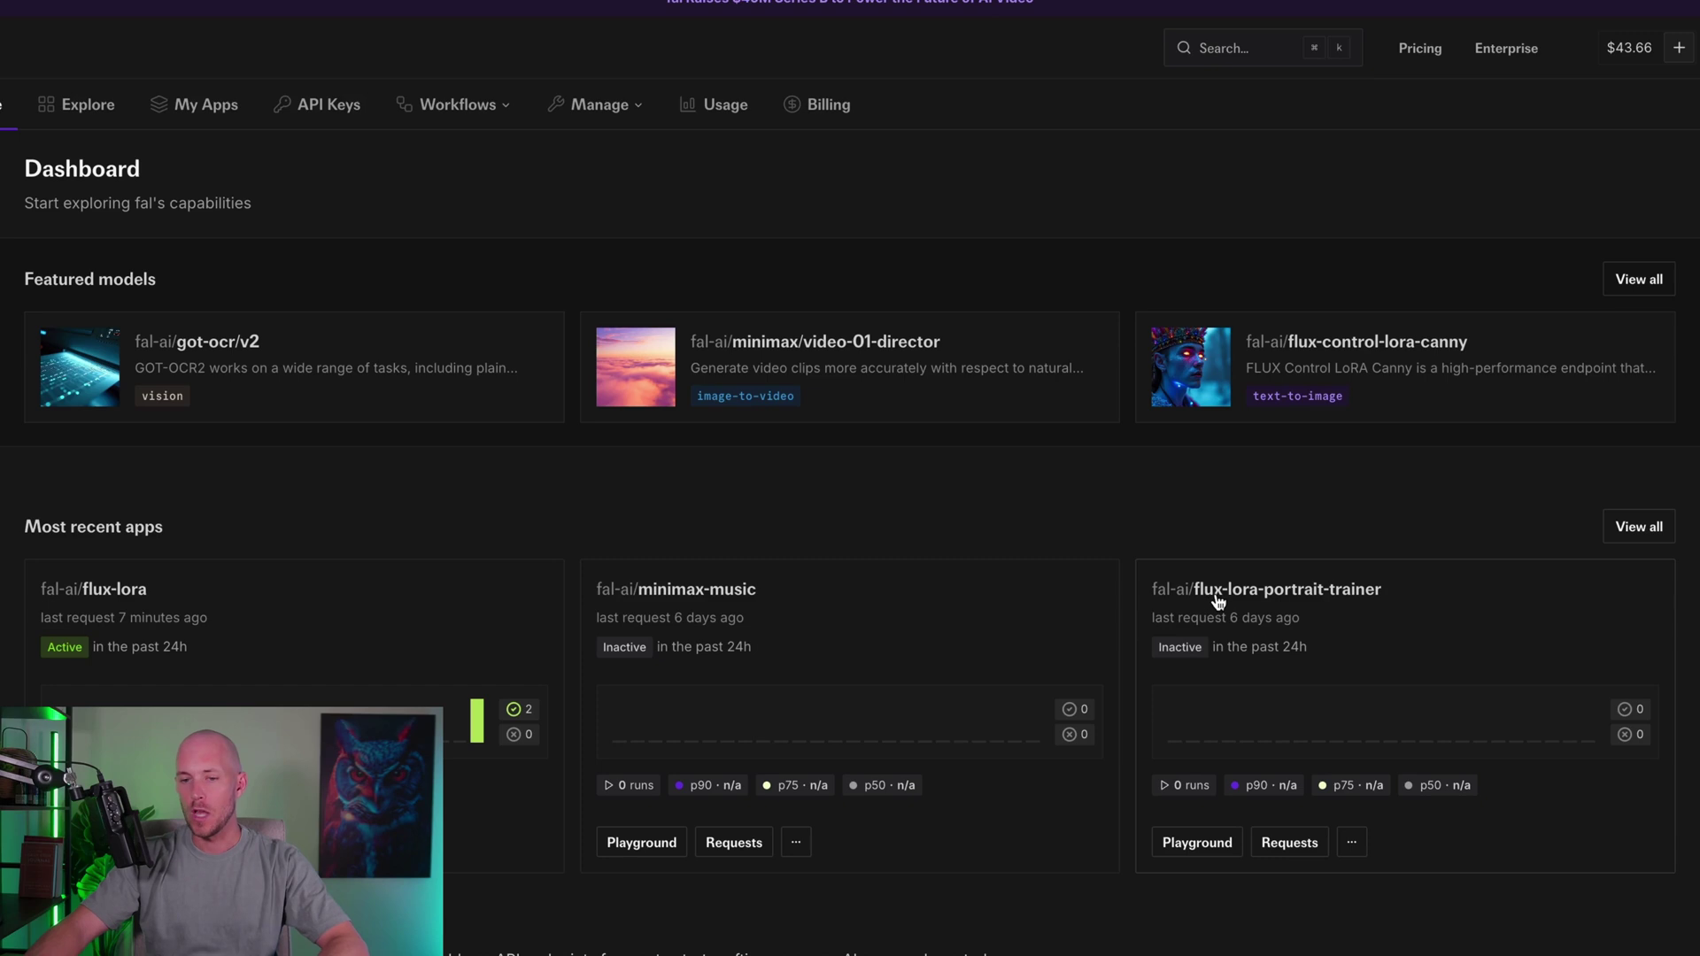
click(1313, 589)
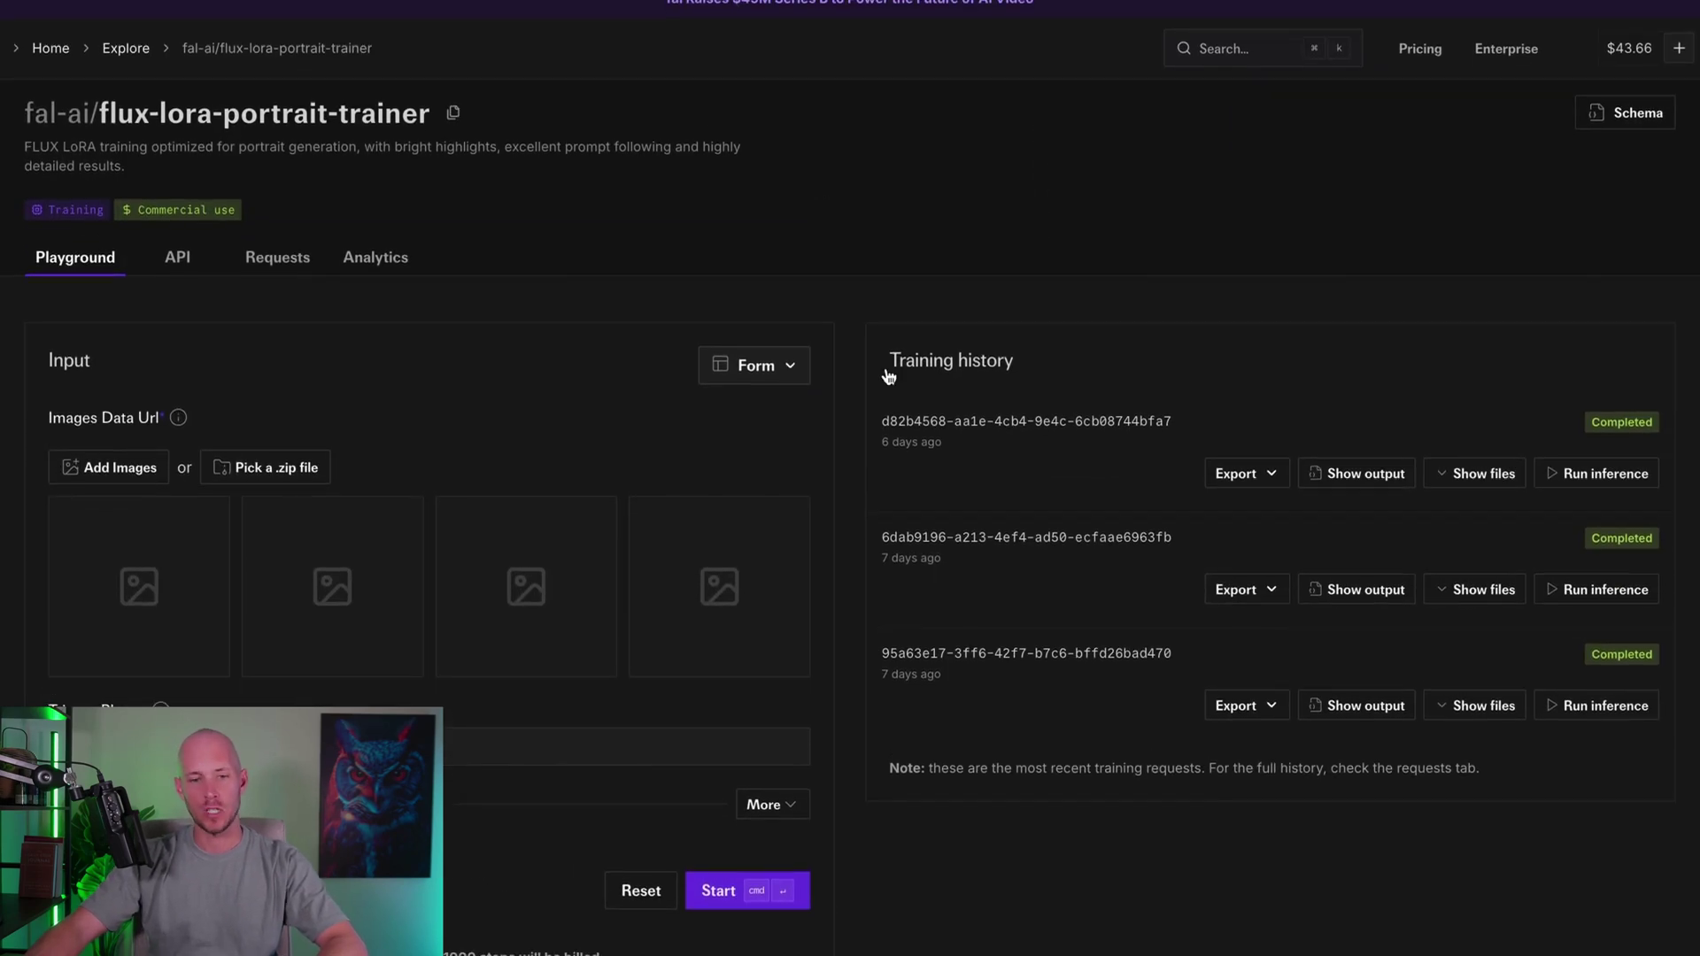
scroll(742, 220, down, 5)
scroll(905, 326, up, 4)
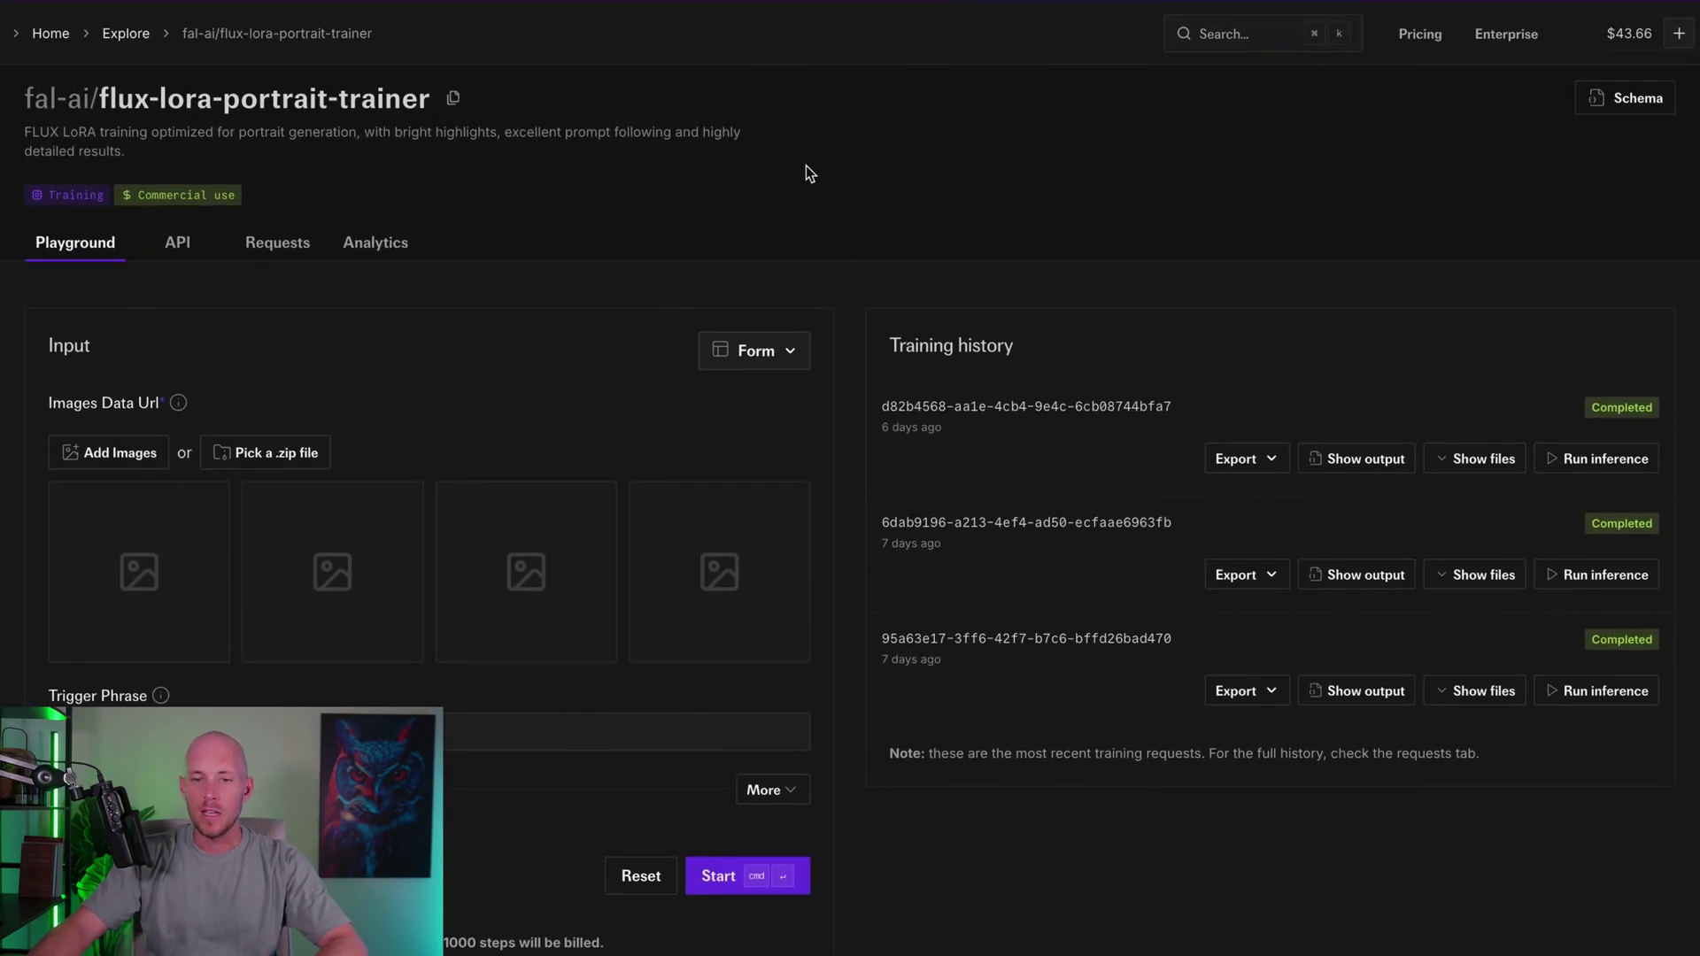
scroll(806, 168, up, 1)
triple_click(936, 363)
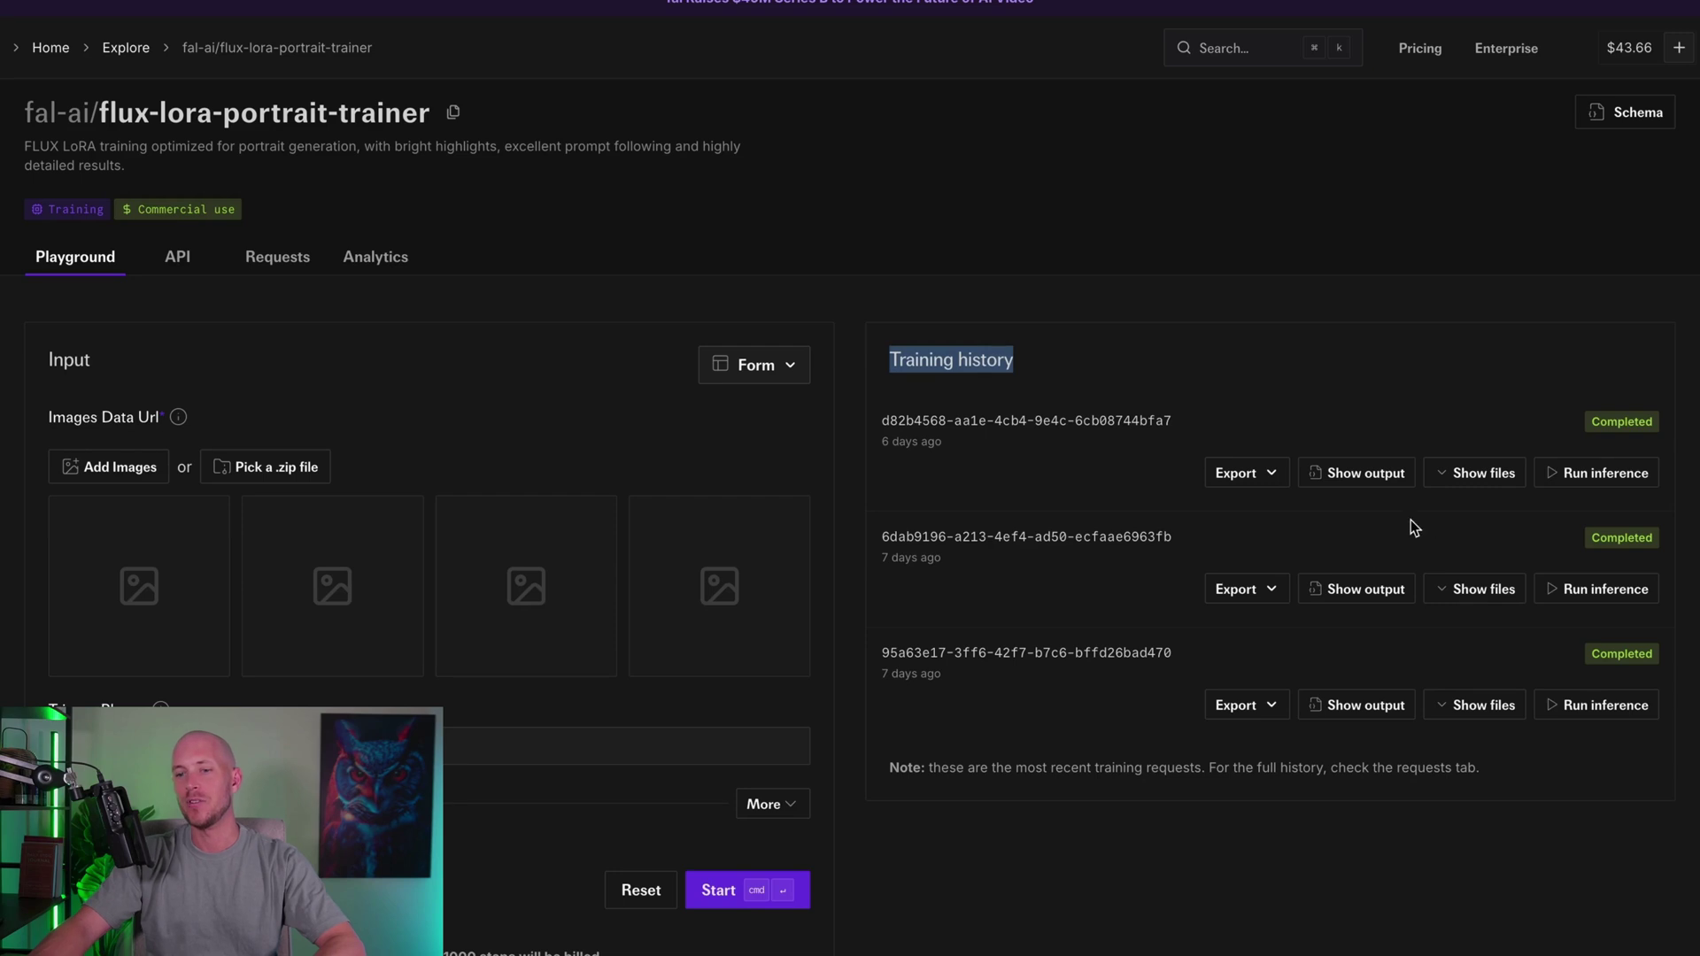
click(1505, 239)
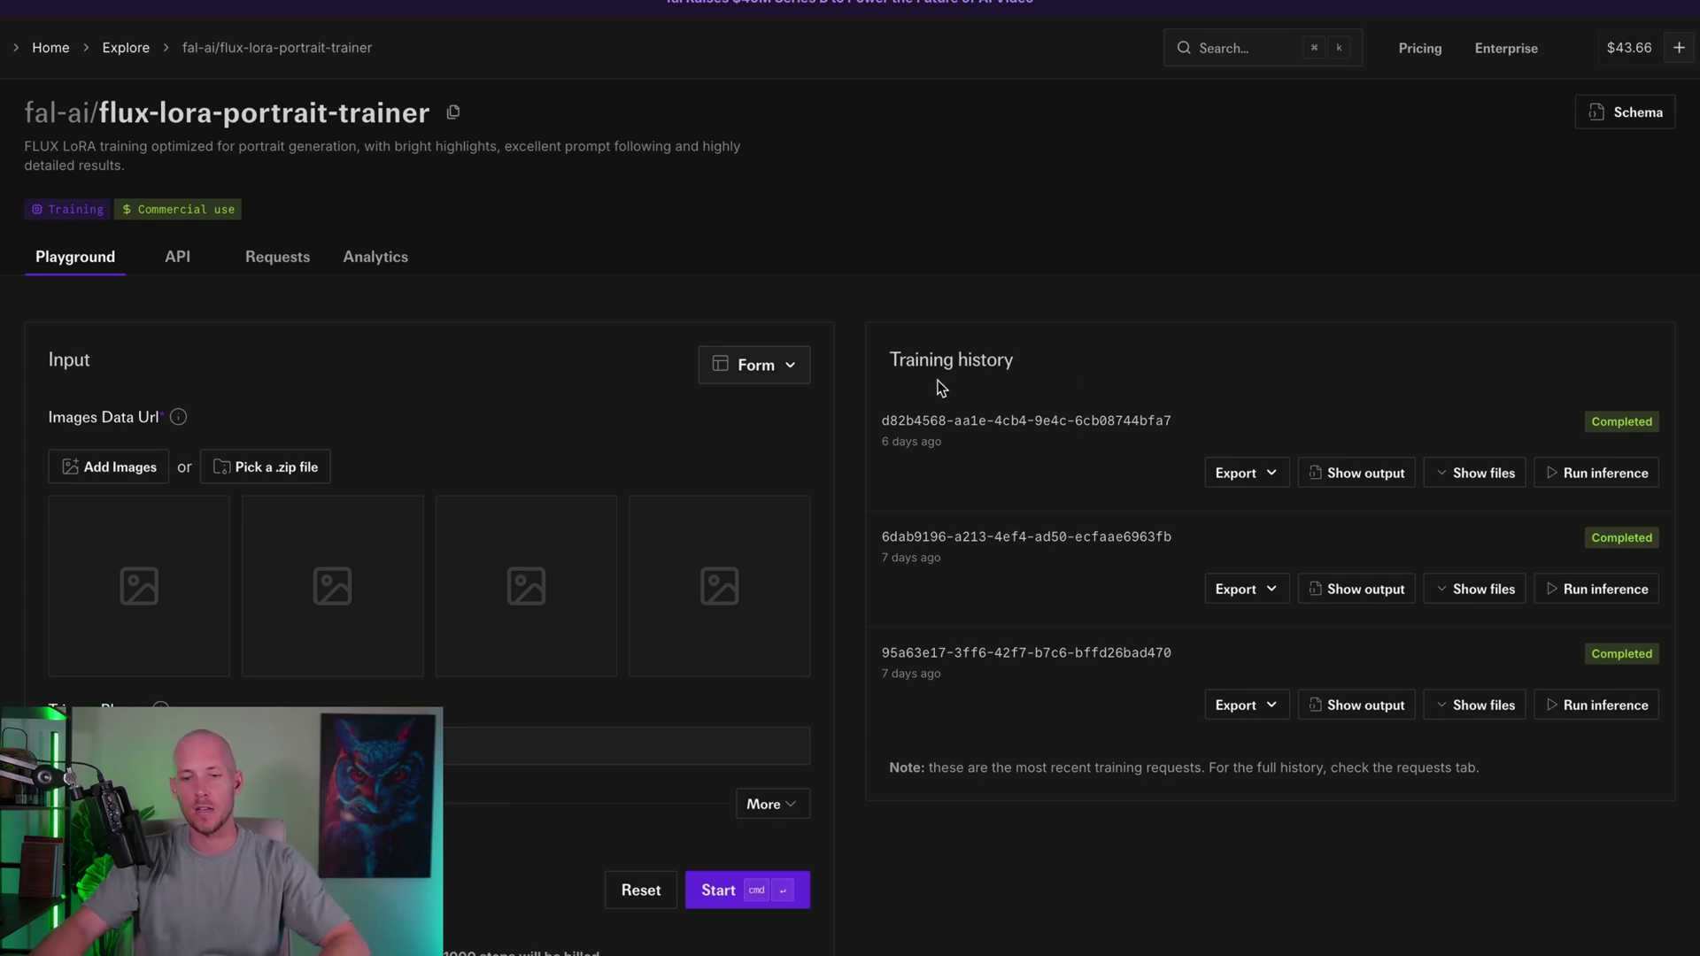
drag(932, 387, 1081, 368)
click(926, 337)
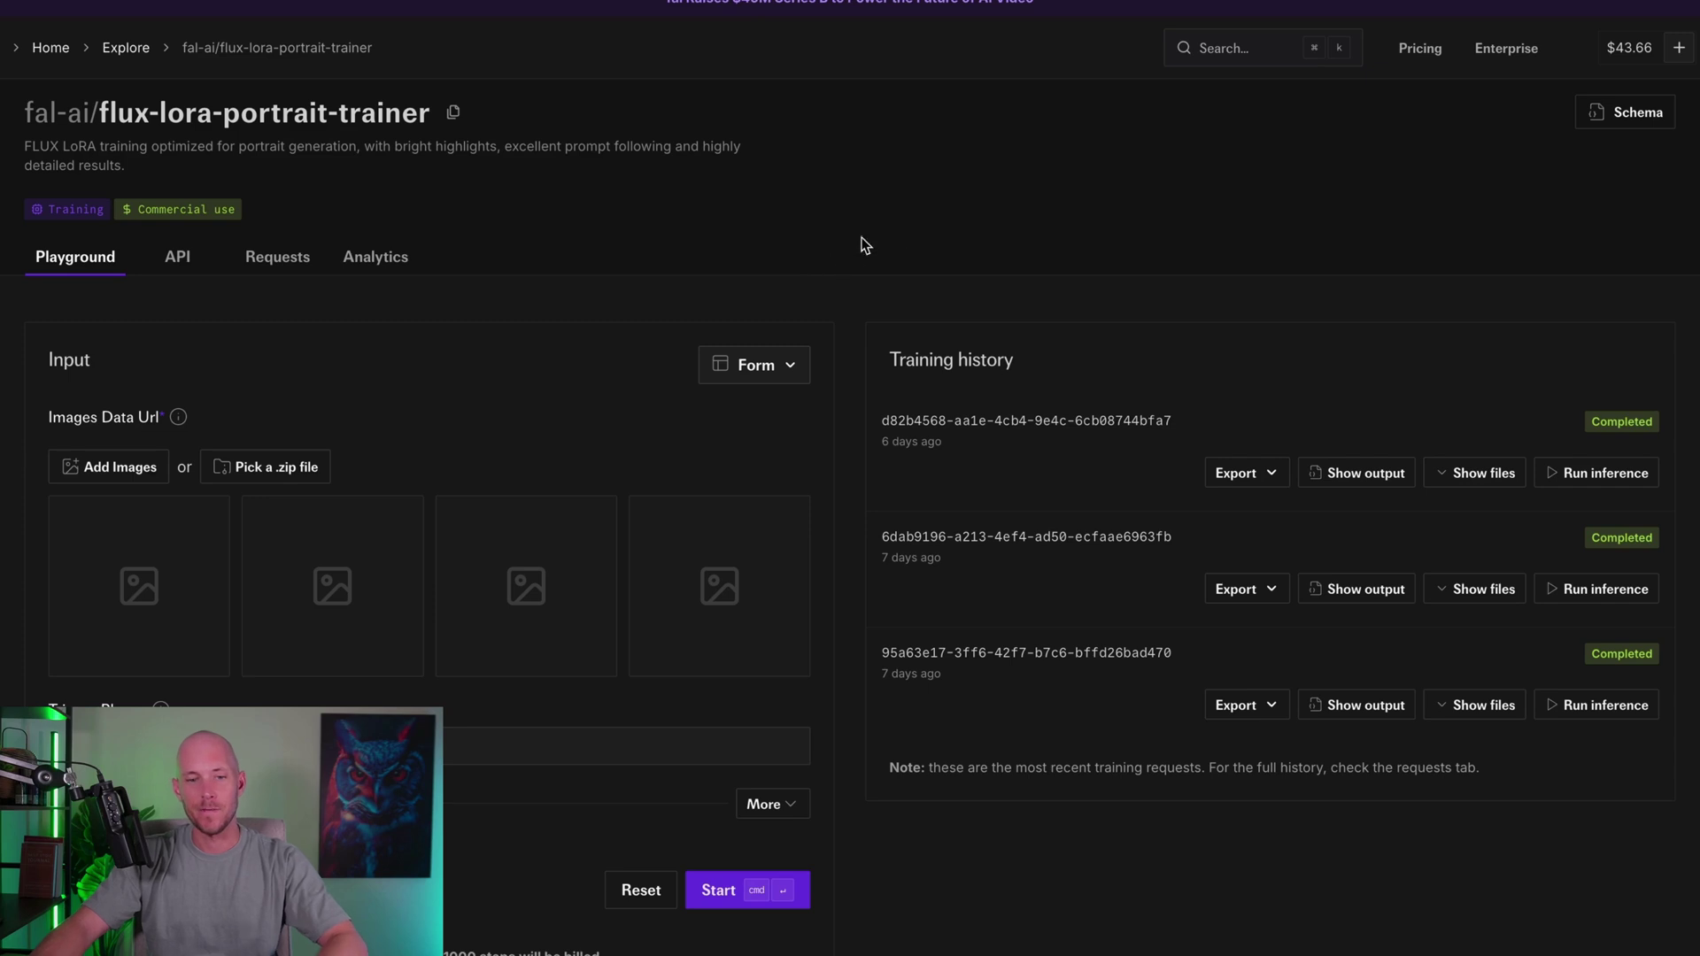
scroll(885, 238, down, 1)
scroll(839, 246, up, 2)
scroll(840, 246, down, 1)
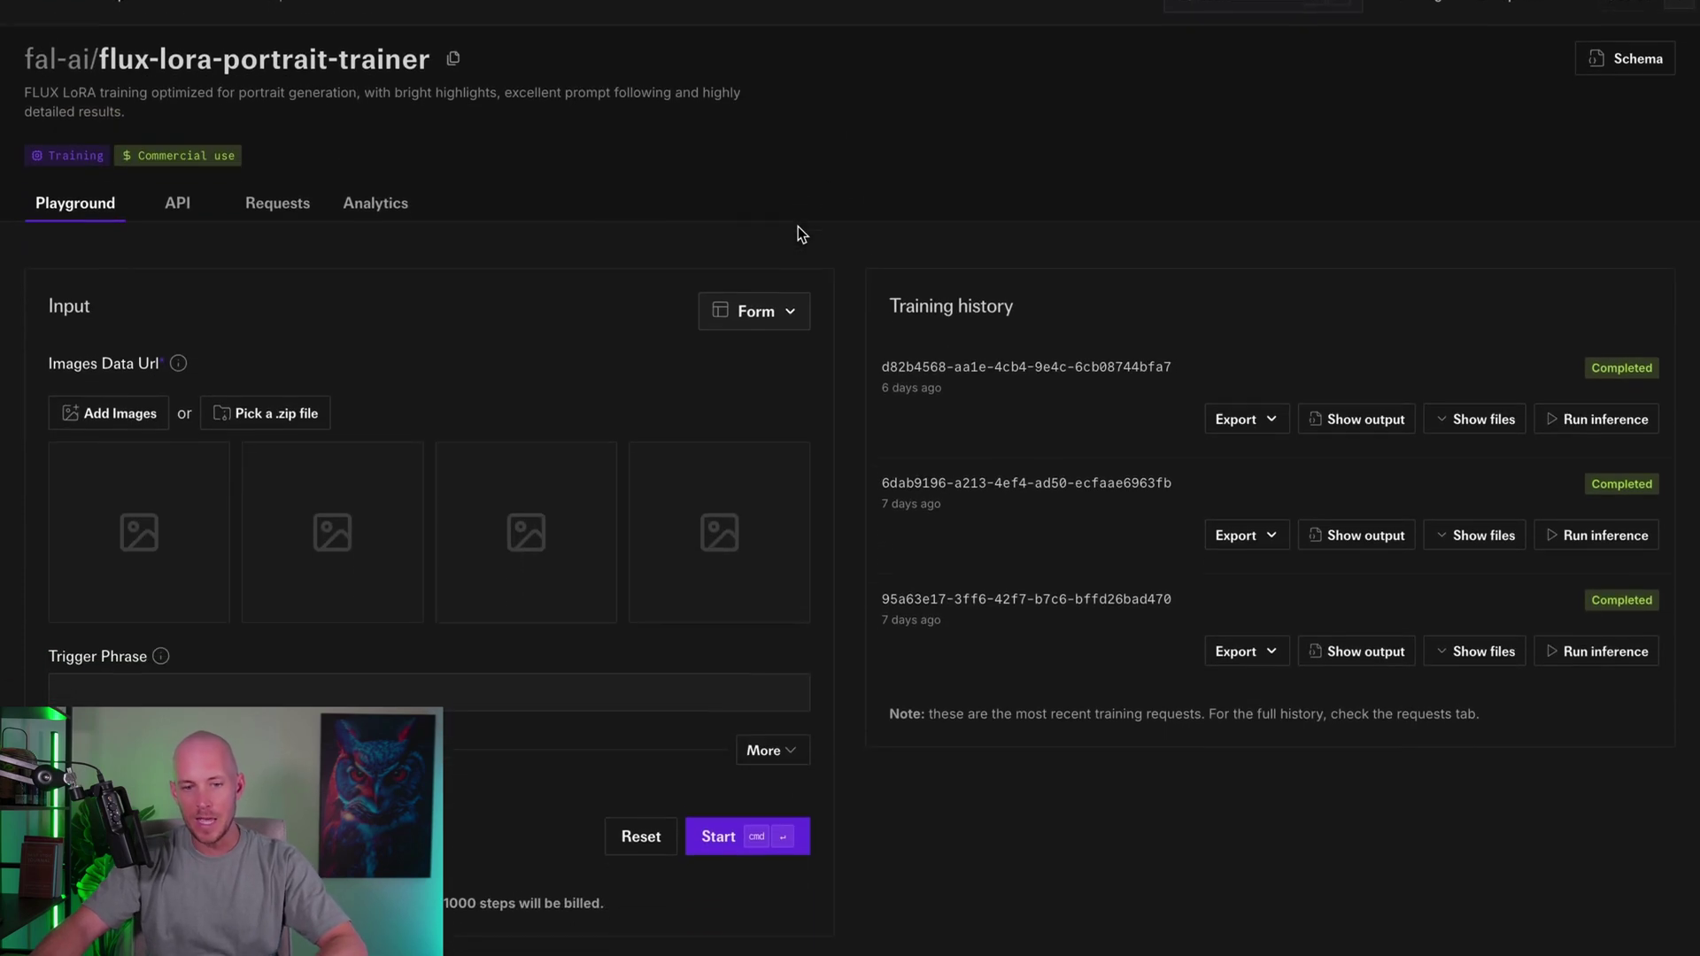
click(133, 407)
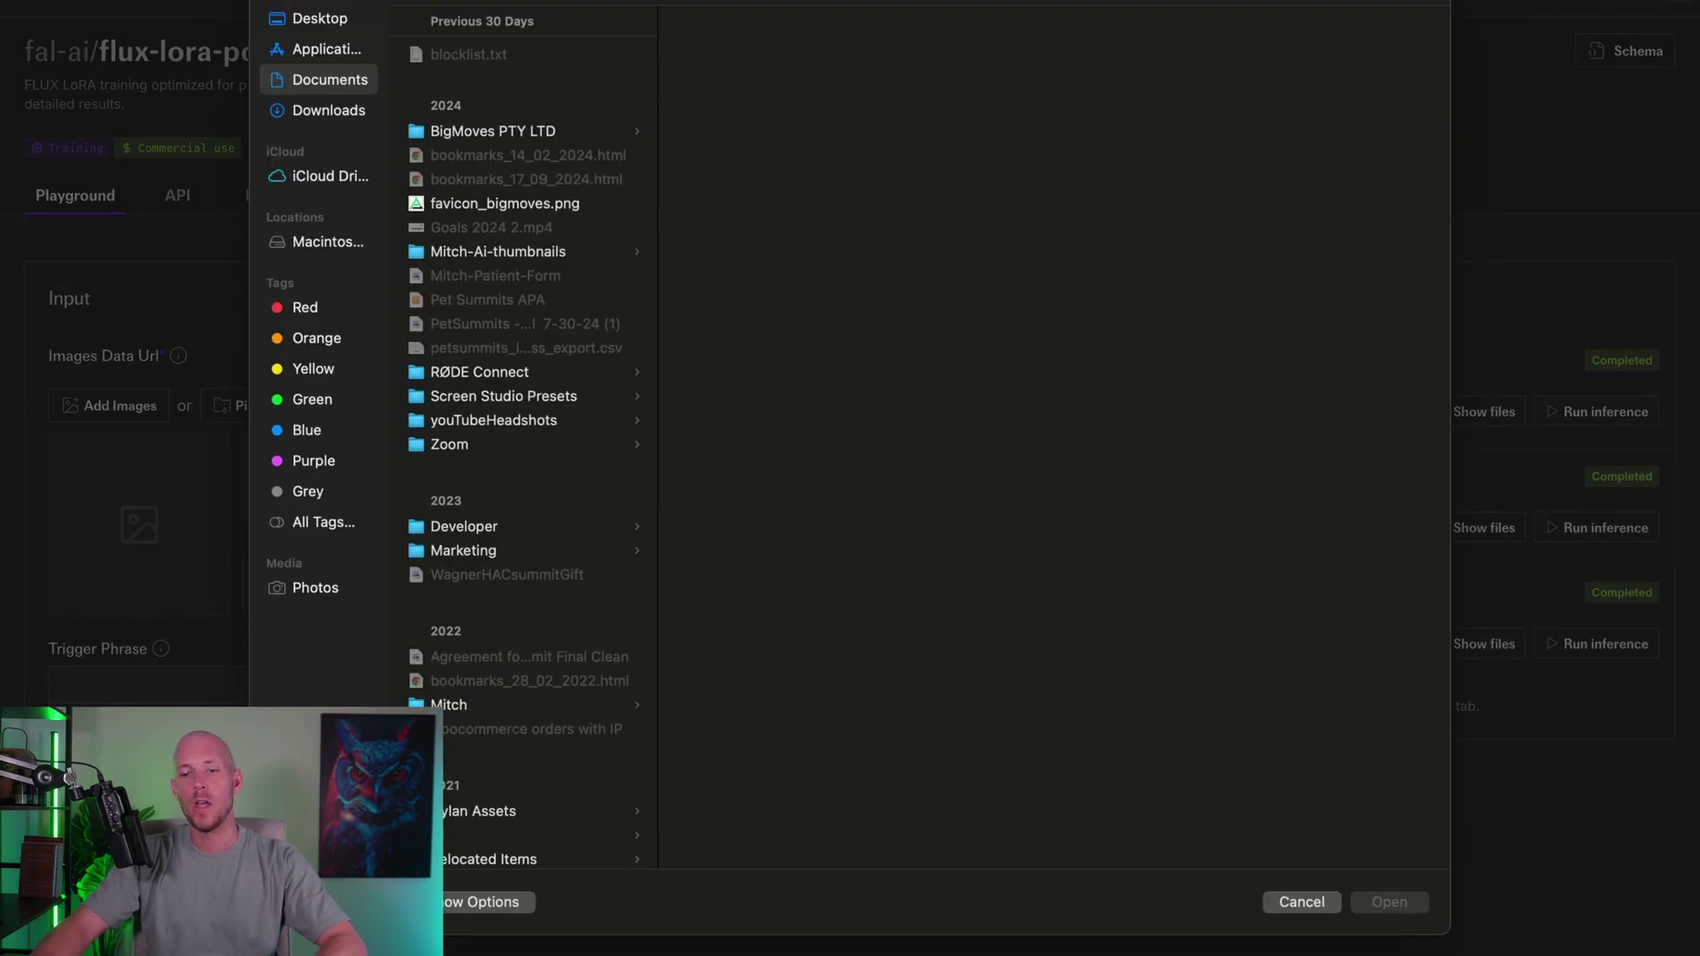
click(1300, 903)
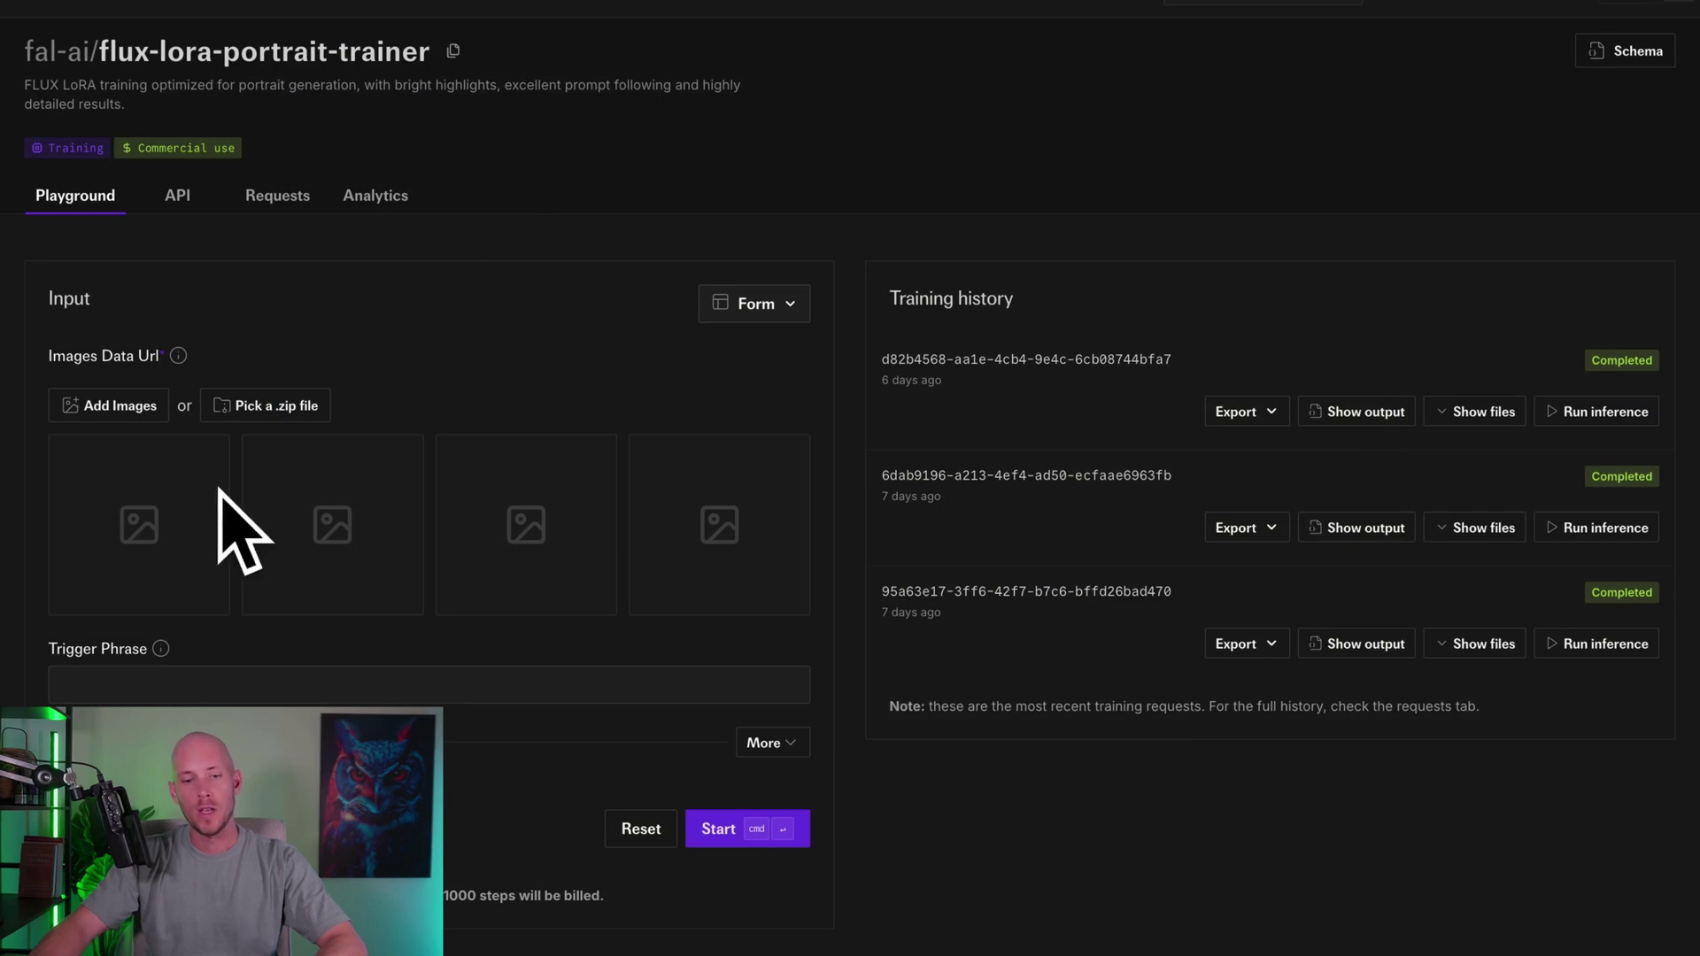
scroll(875, 163, down, 5)
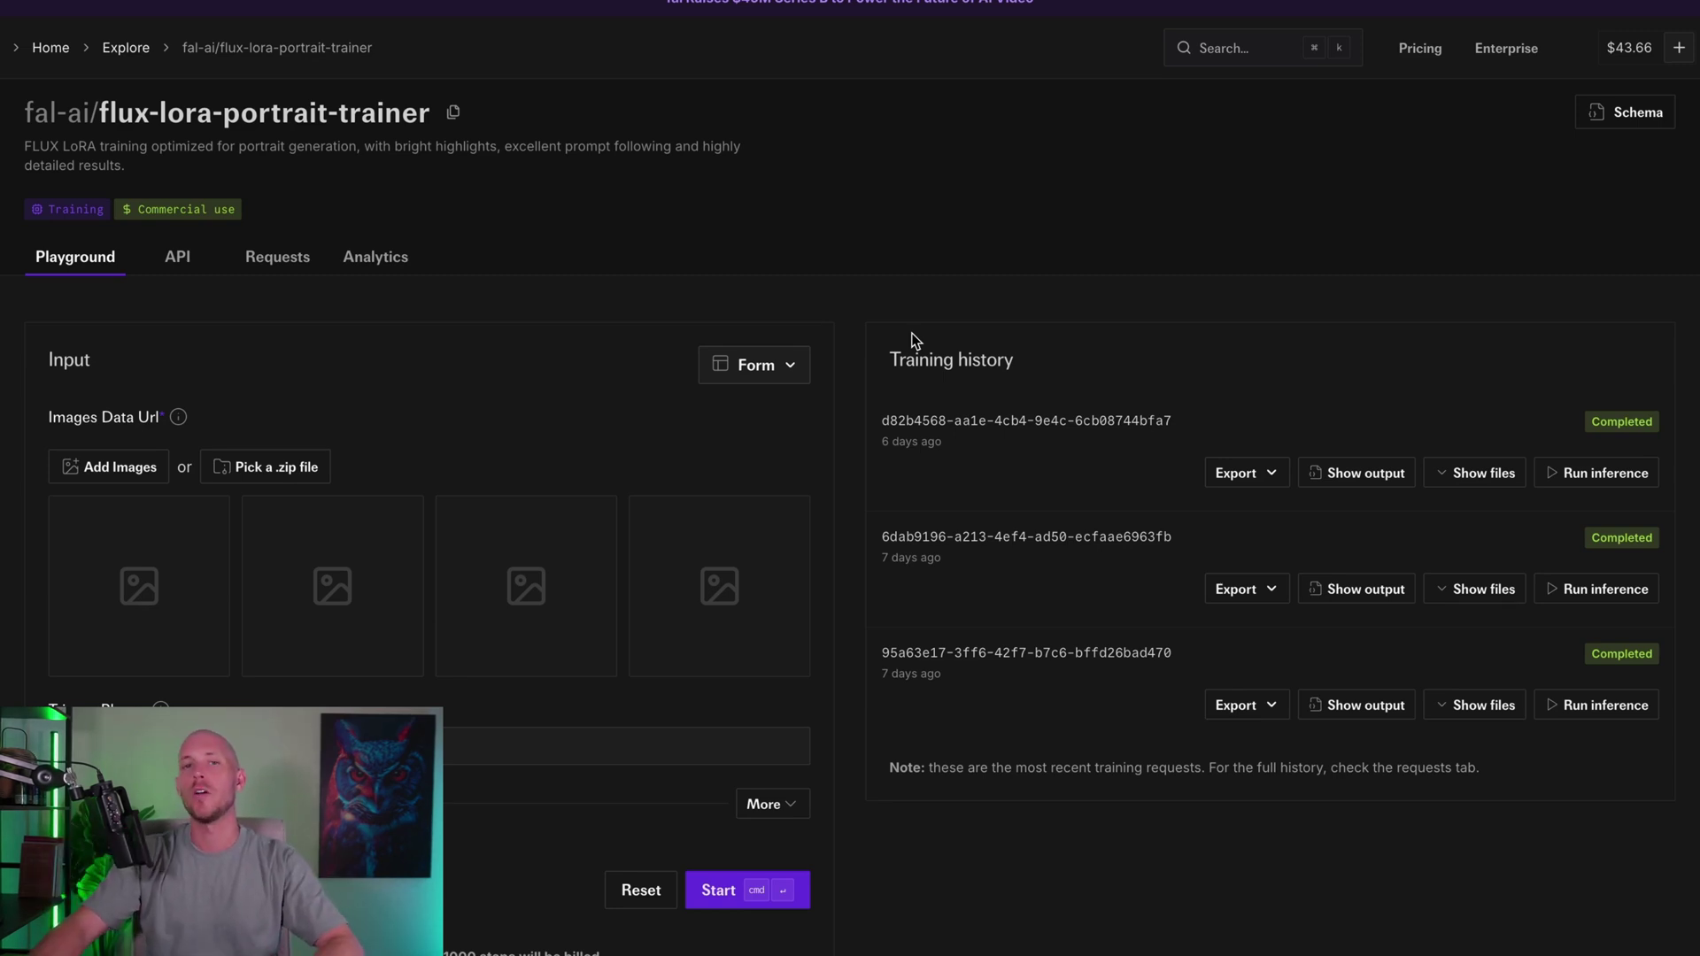
scroll(848, 277, down, 3)
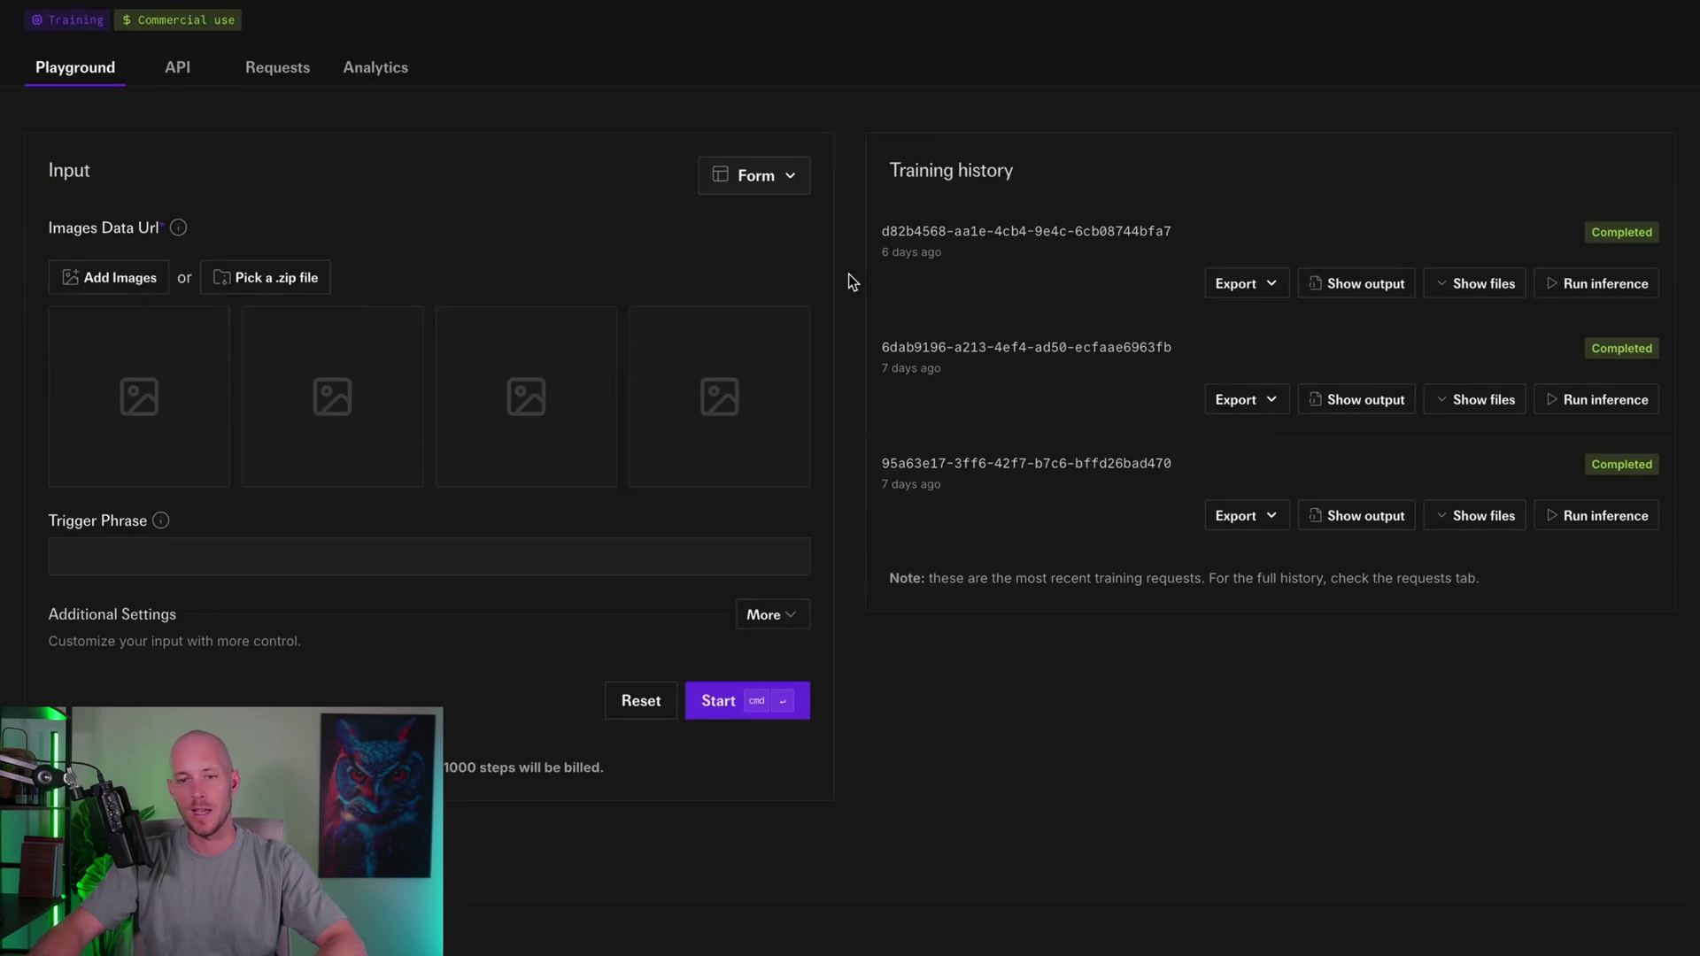
scroll(498, 164, down, 2)
Enter 'mitcha' as the portrait trainer's trigger phrase
click(157, 295)
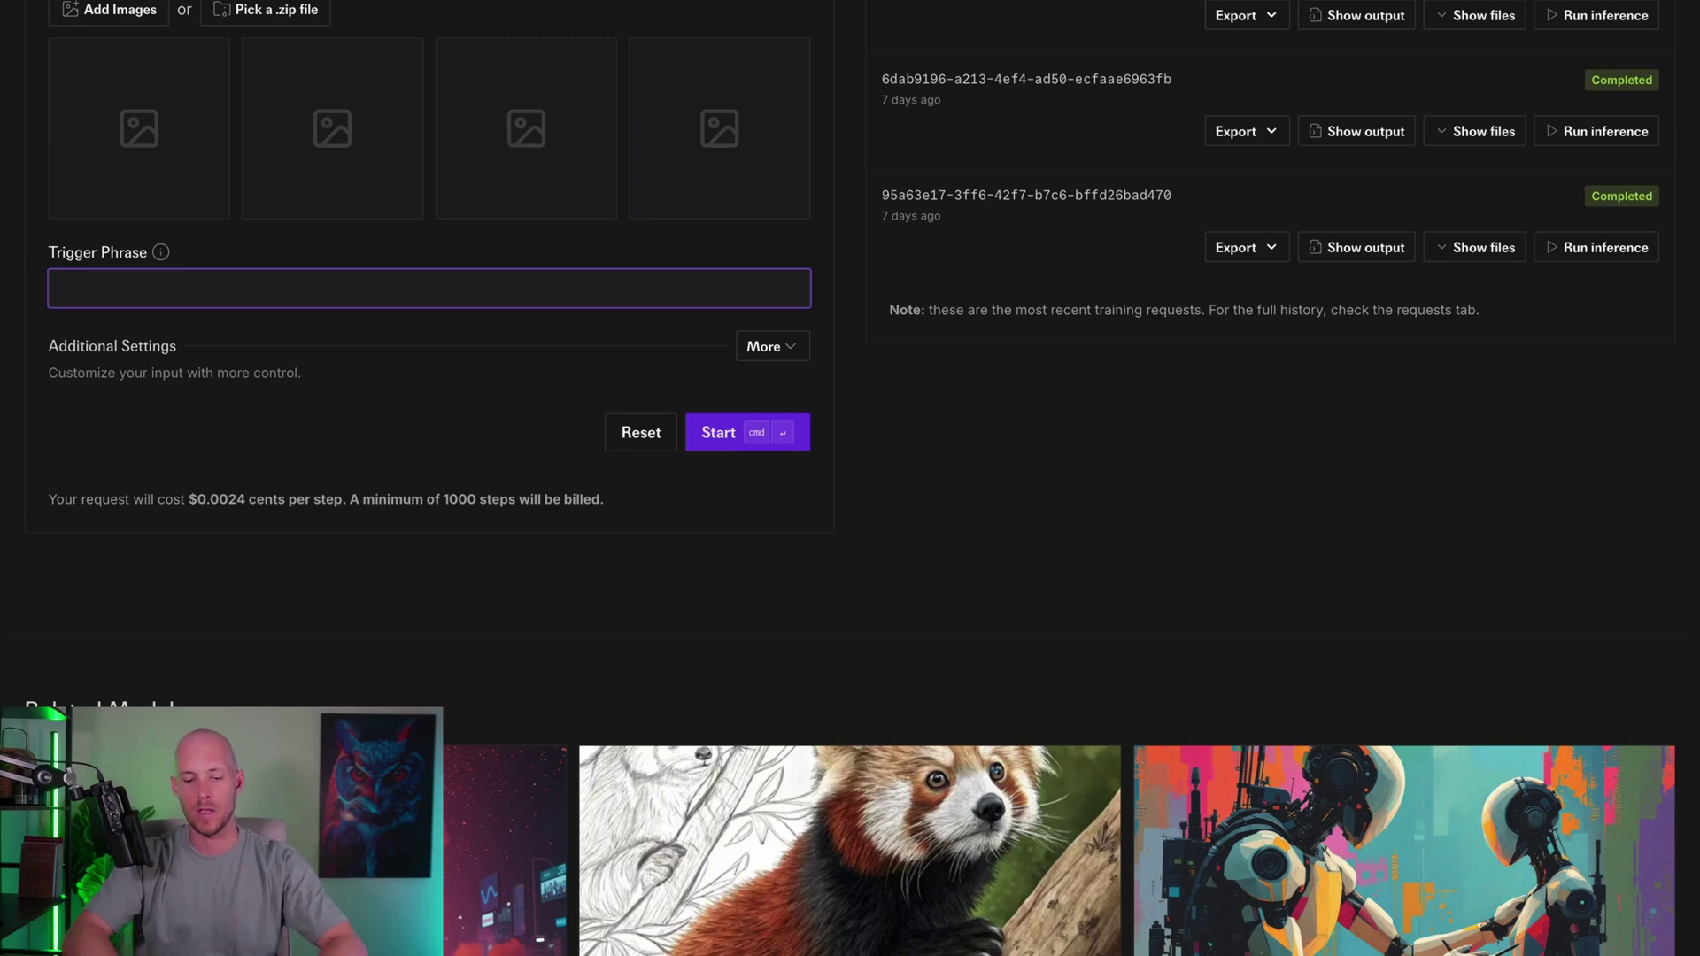
text(mitcha)
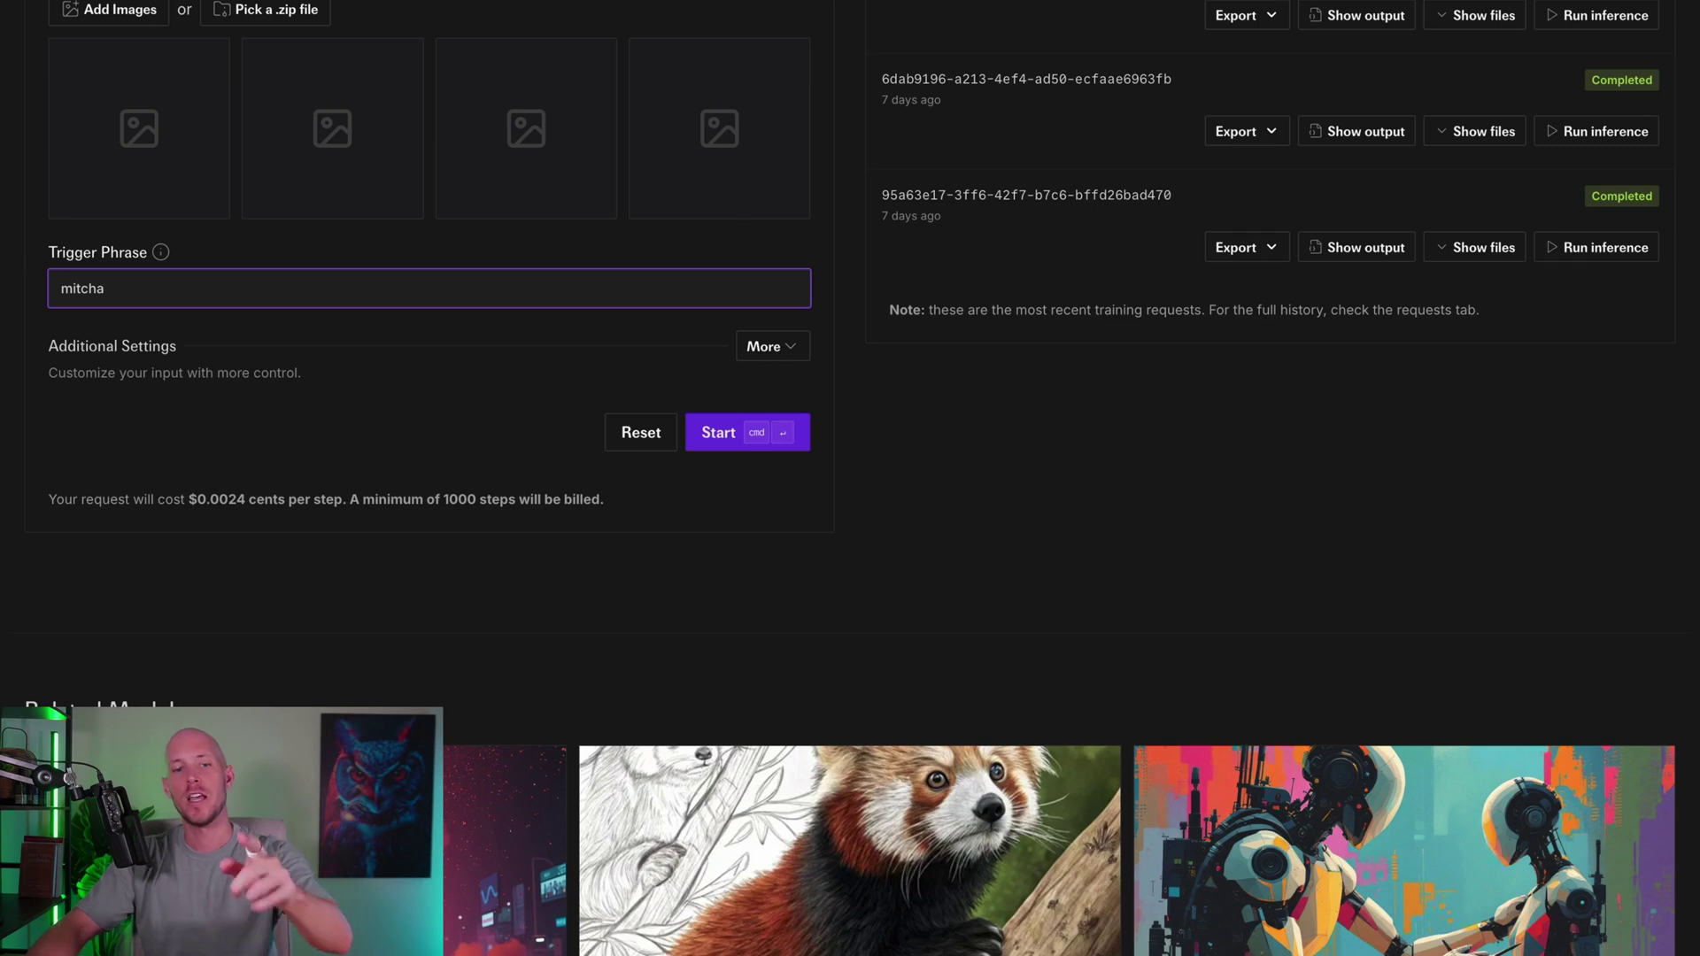
double_click(94, 286)
click(835, 272)
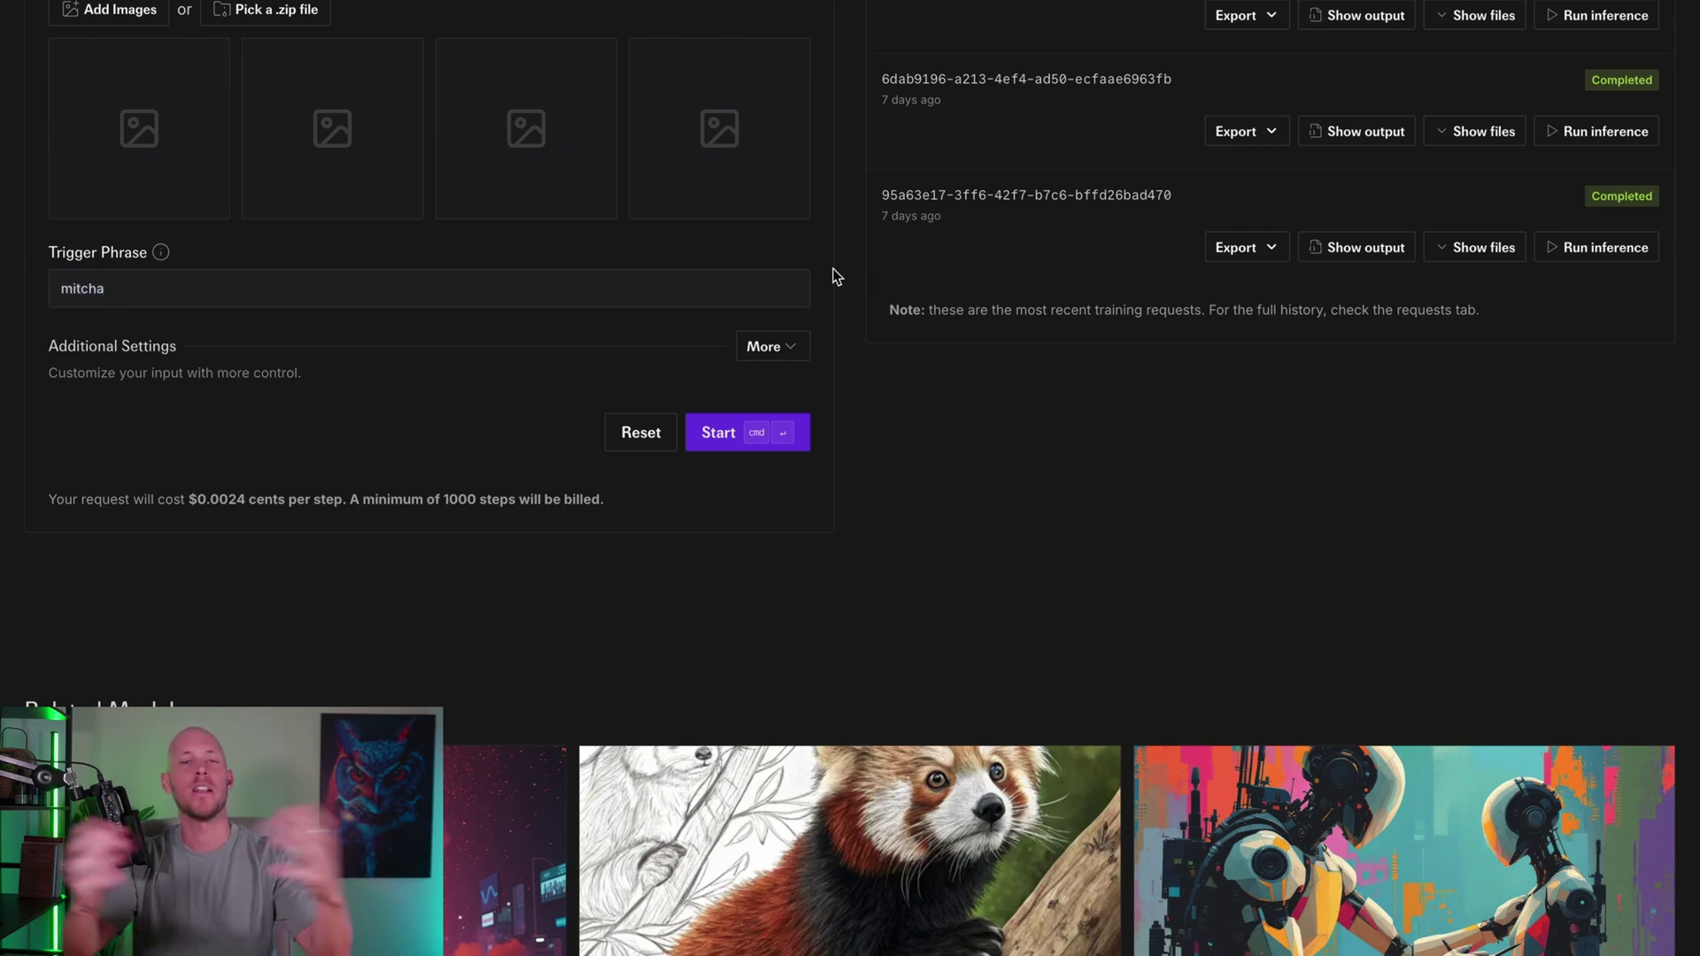
Expand Additional Settings to review learning rate 0.00009, 2500 steps and both toggles on
click(772, 346)
scroll(201, 295, down, 2)
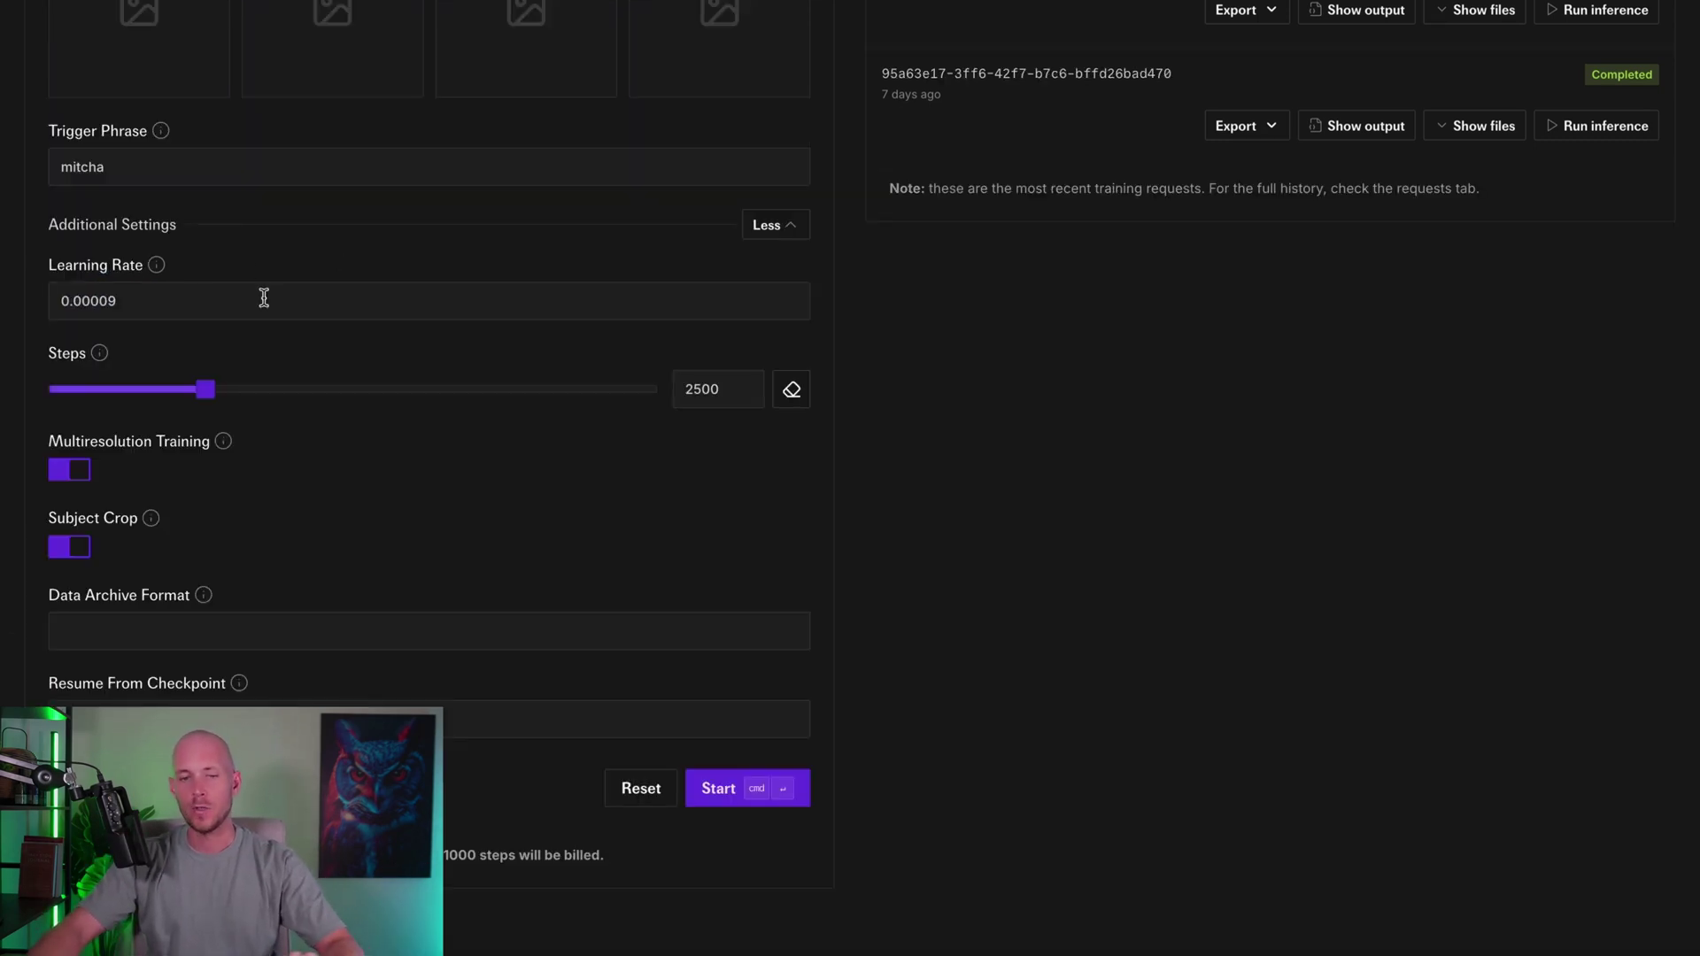
scroll(293, 337, down, 1)
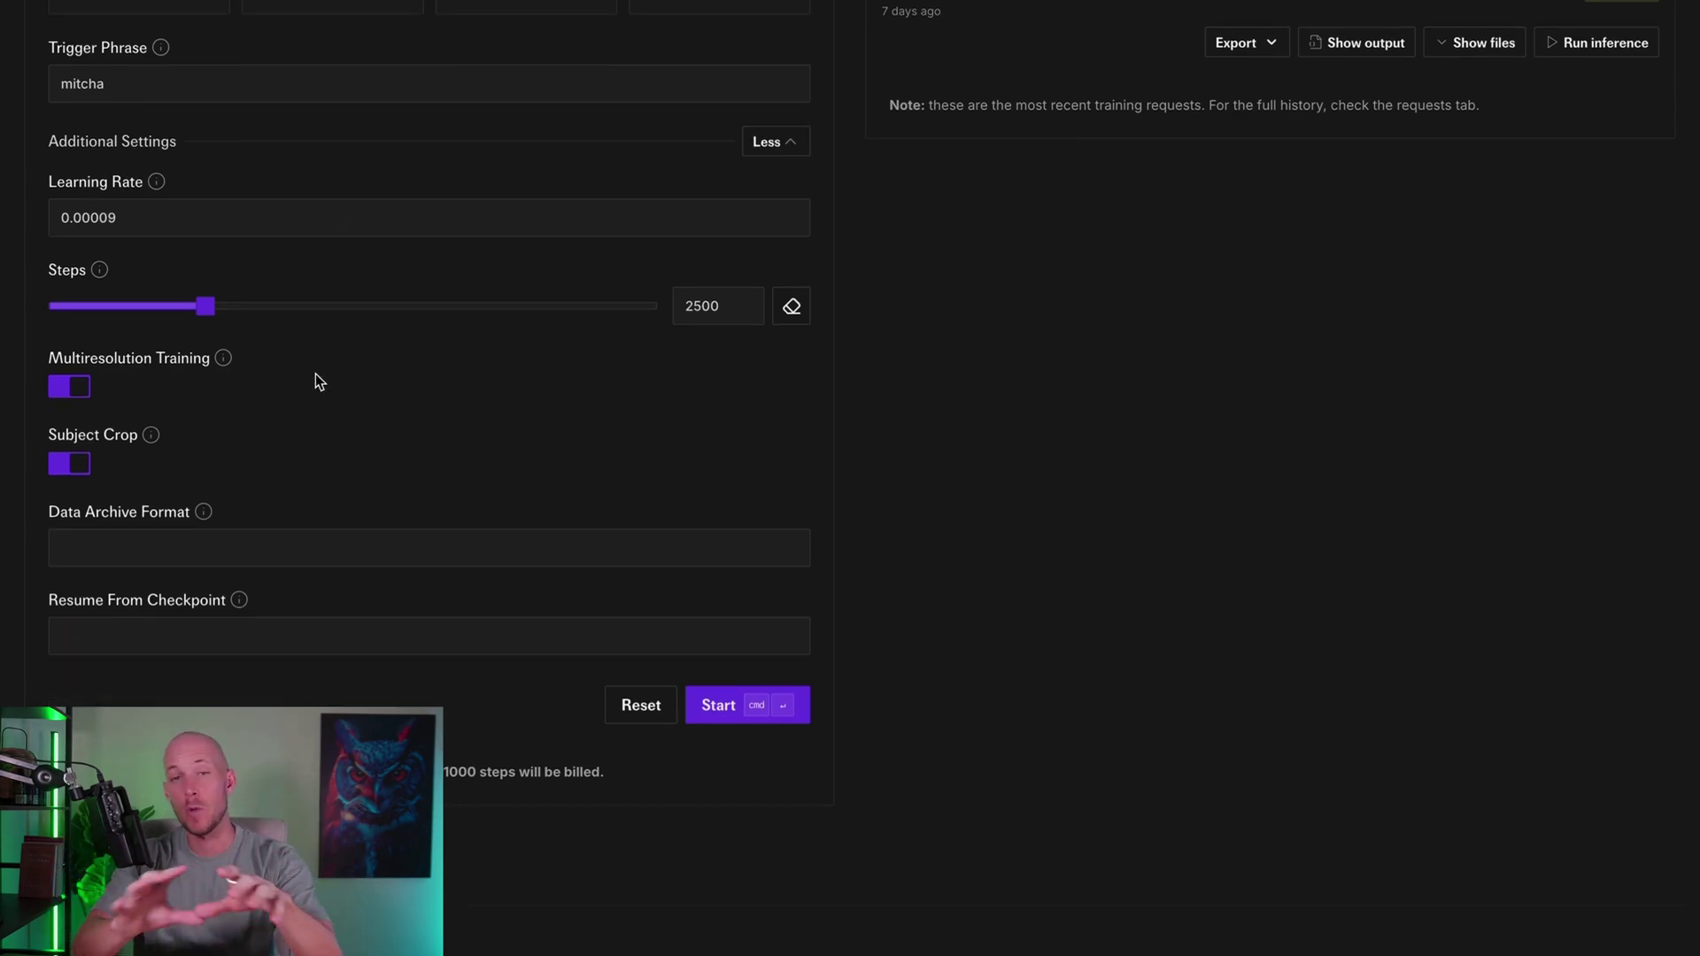
click(905, 448)
scroll(151, 523, down, 2)
scroll(596, 361, up, 6)
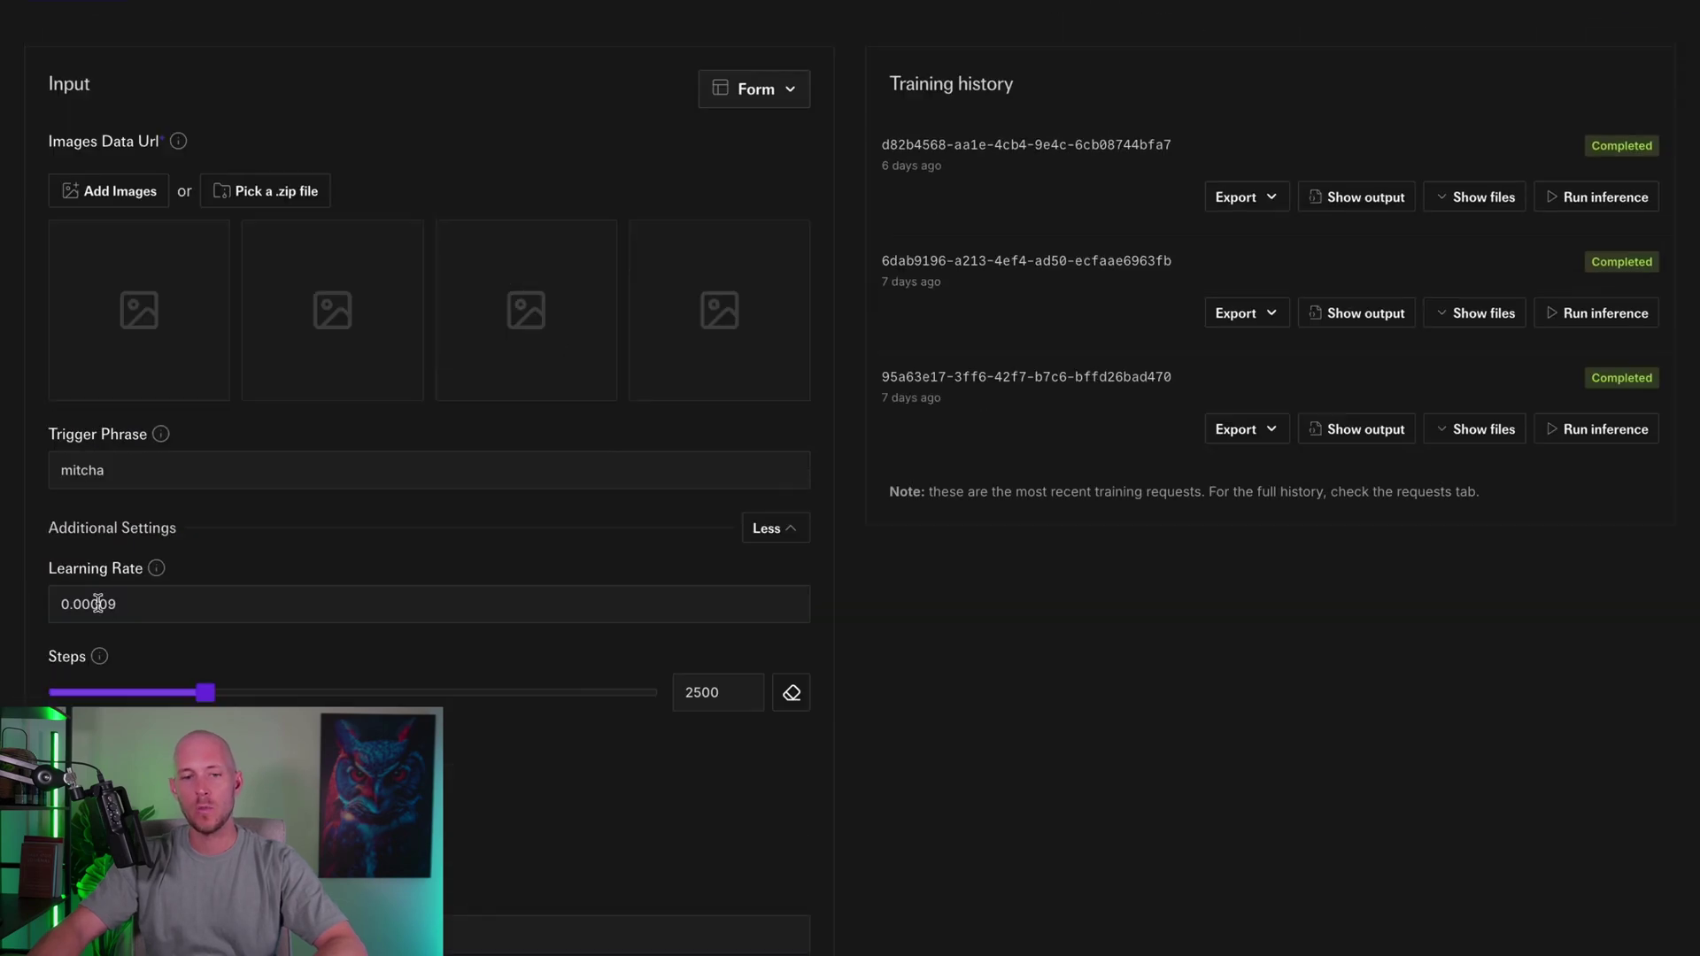
scroll(410, 589, down, 2)
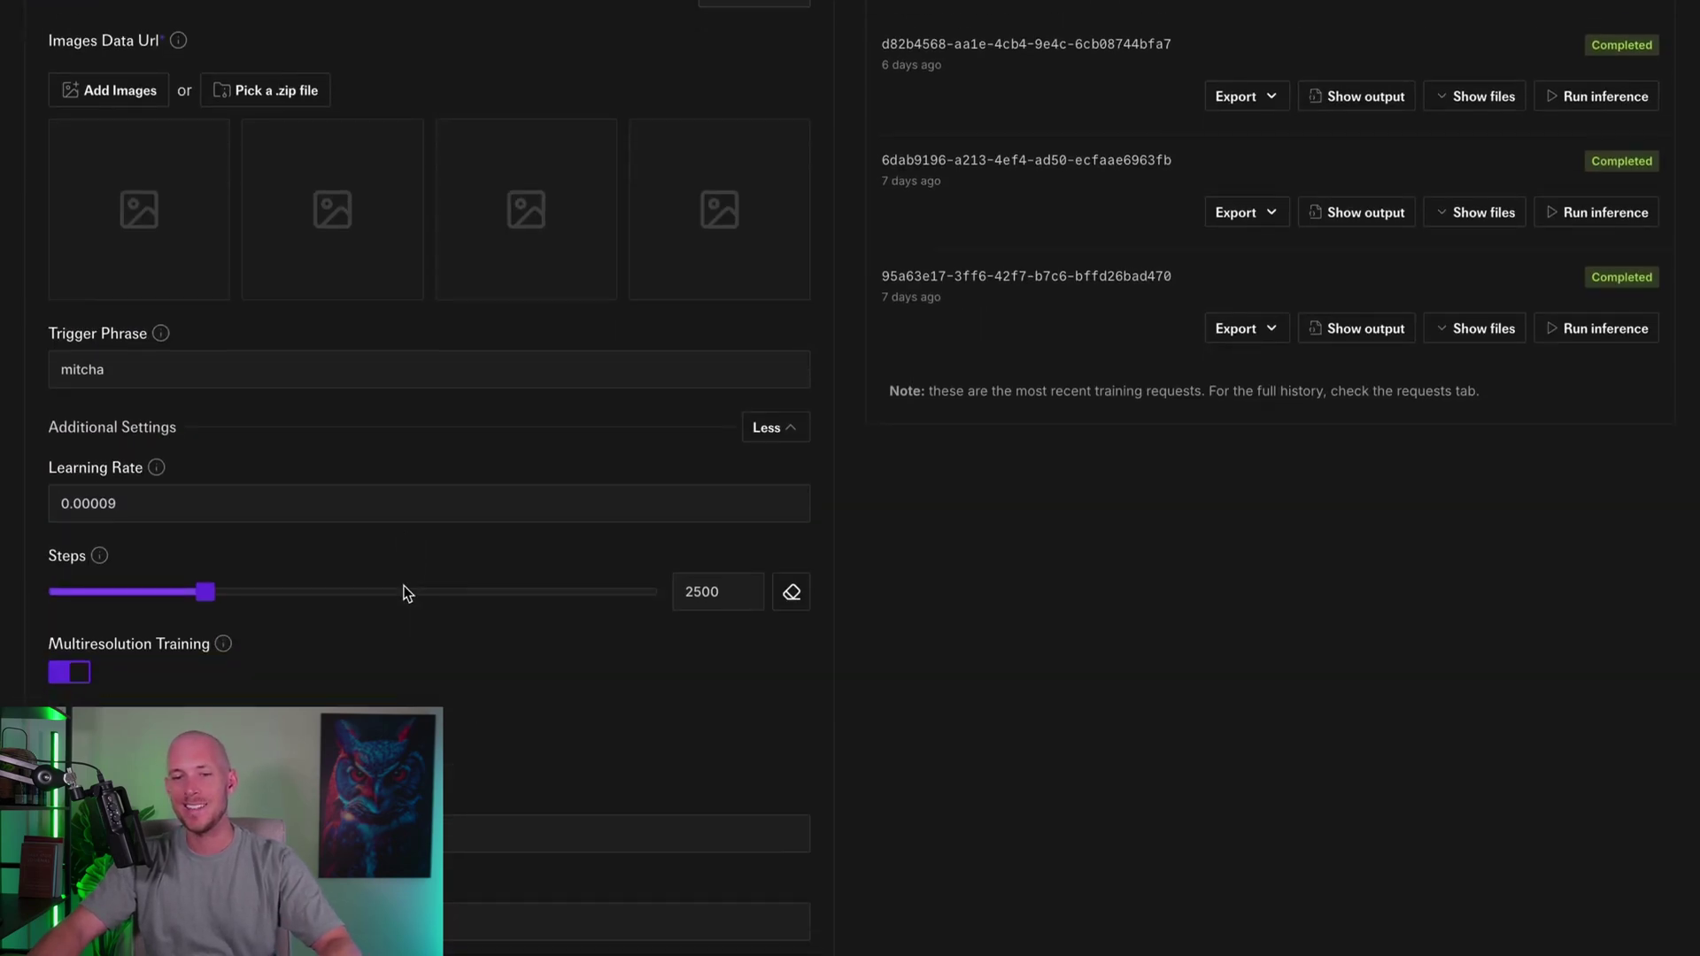
scroll(1049, 678, up, 5)
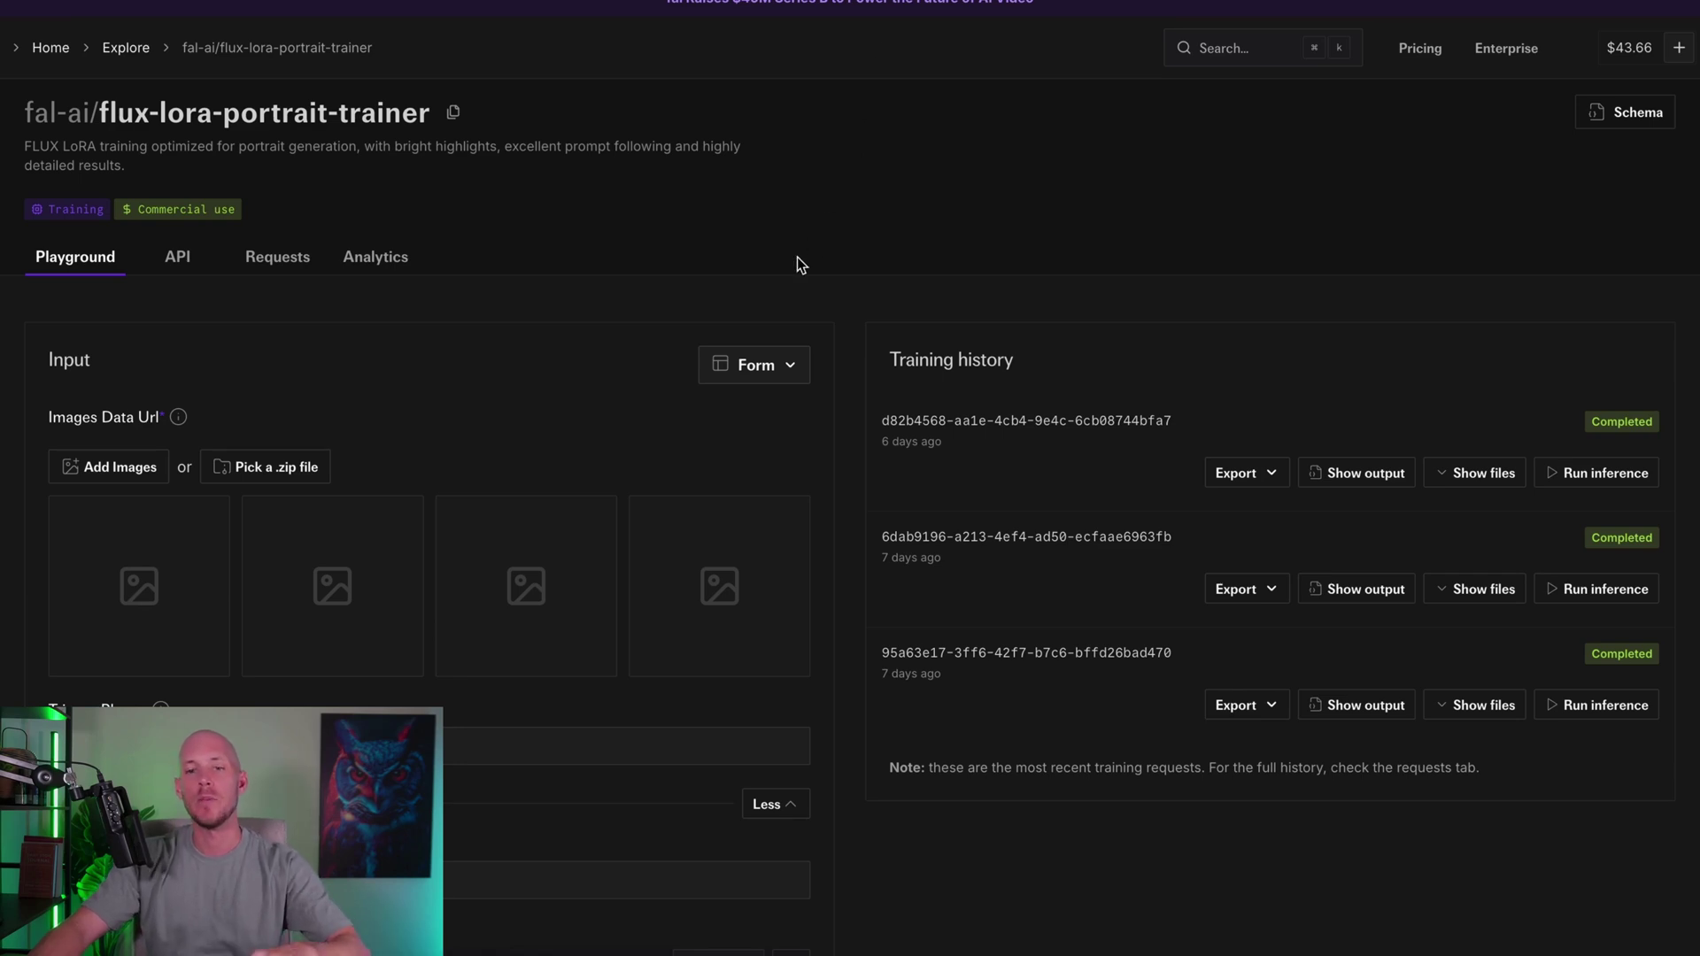
Highlight the latest training run's id in Training history, then clear the selection
scroll(820, 223, down, 2)
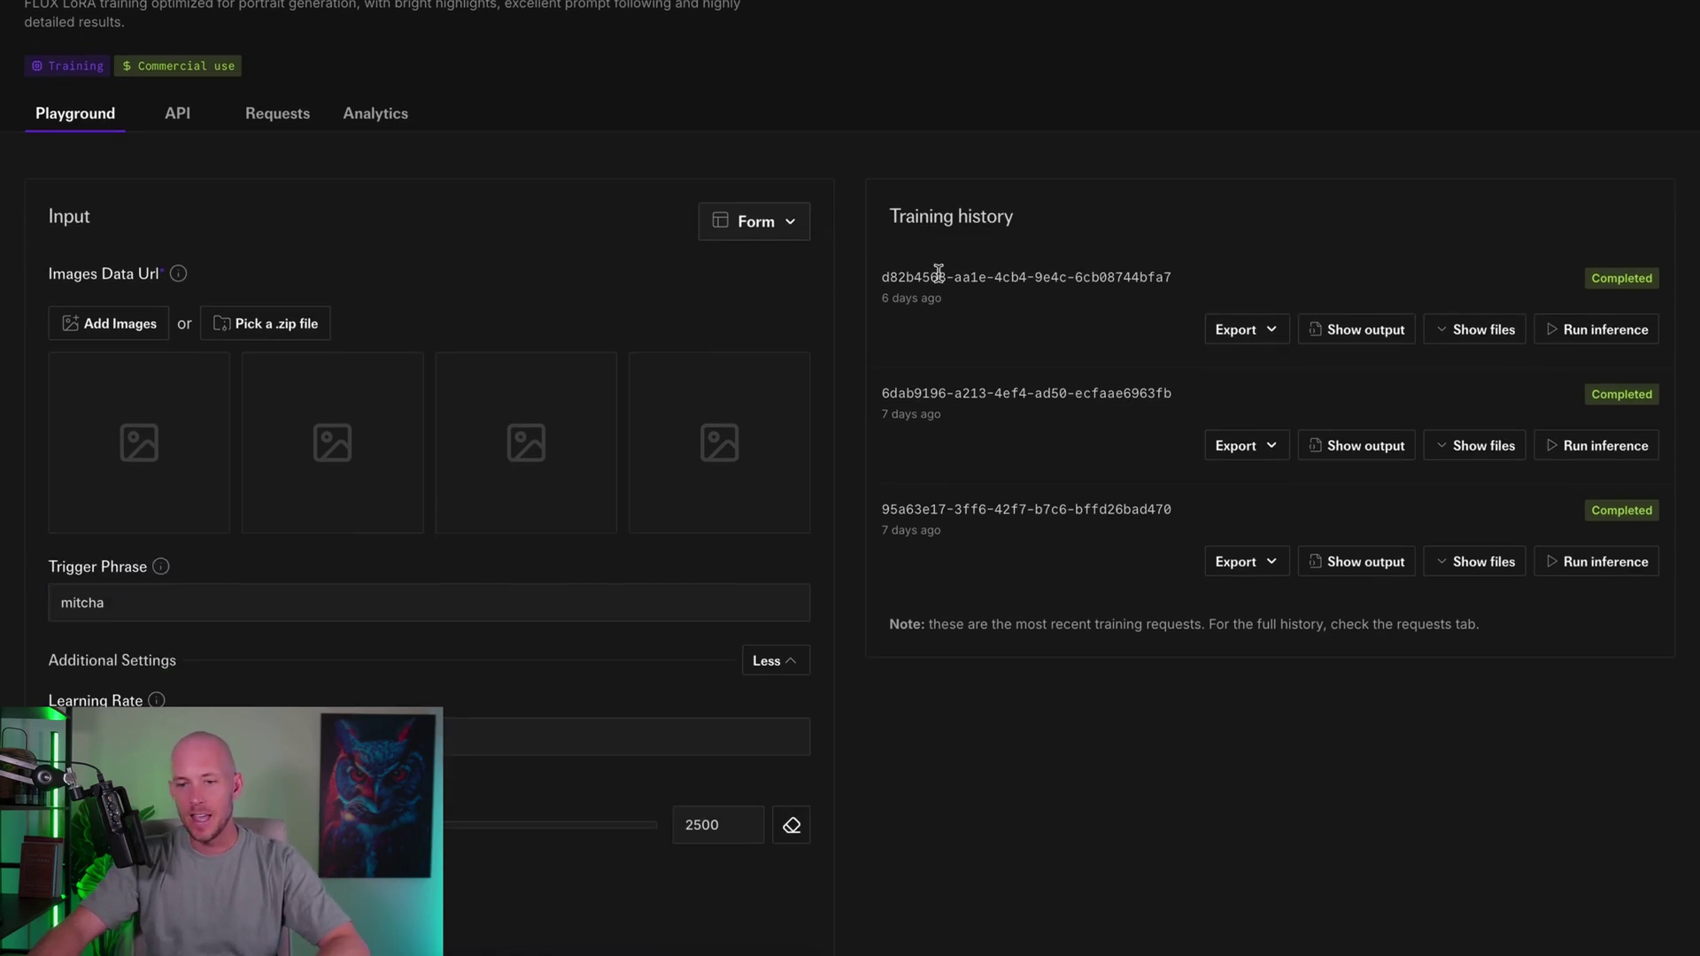
drag(877, 282, 1254, 276)
click(1634, 280)
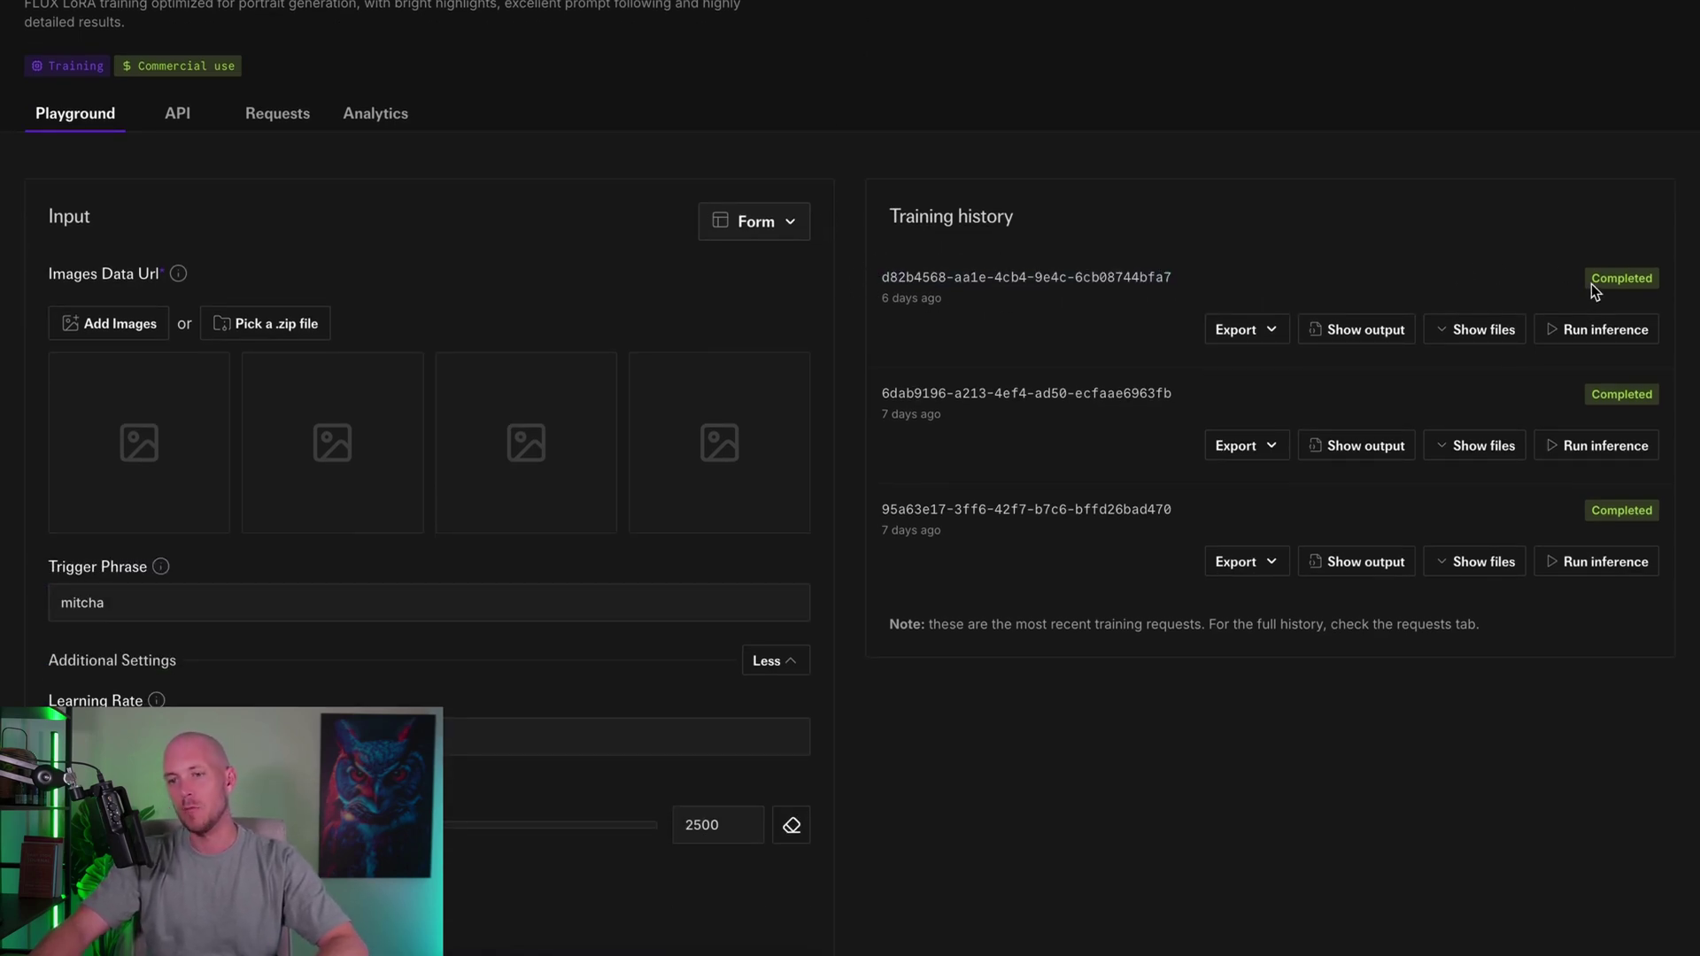
Load the most recently trained LoRA into the flux-lora playground and inspect the trigger-word prompt
click(1583, 329)
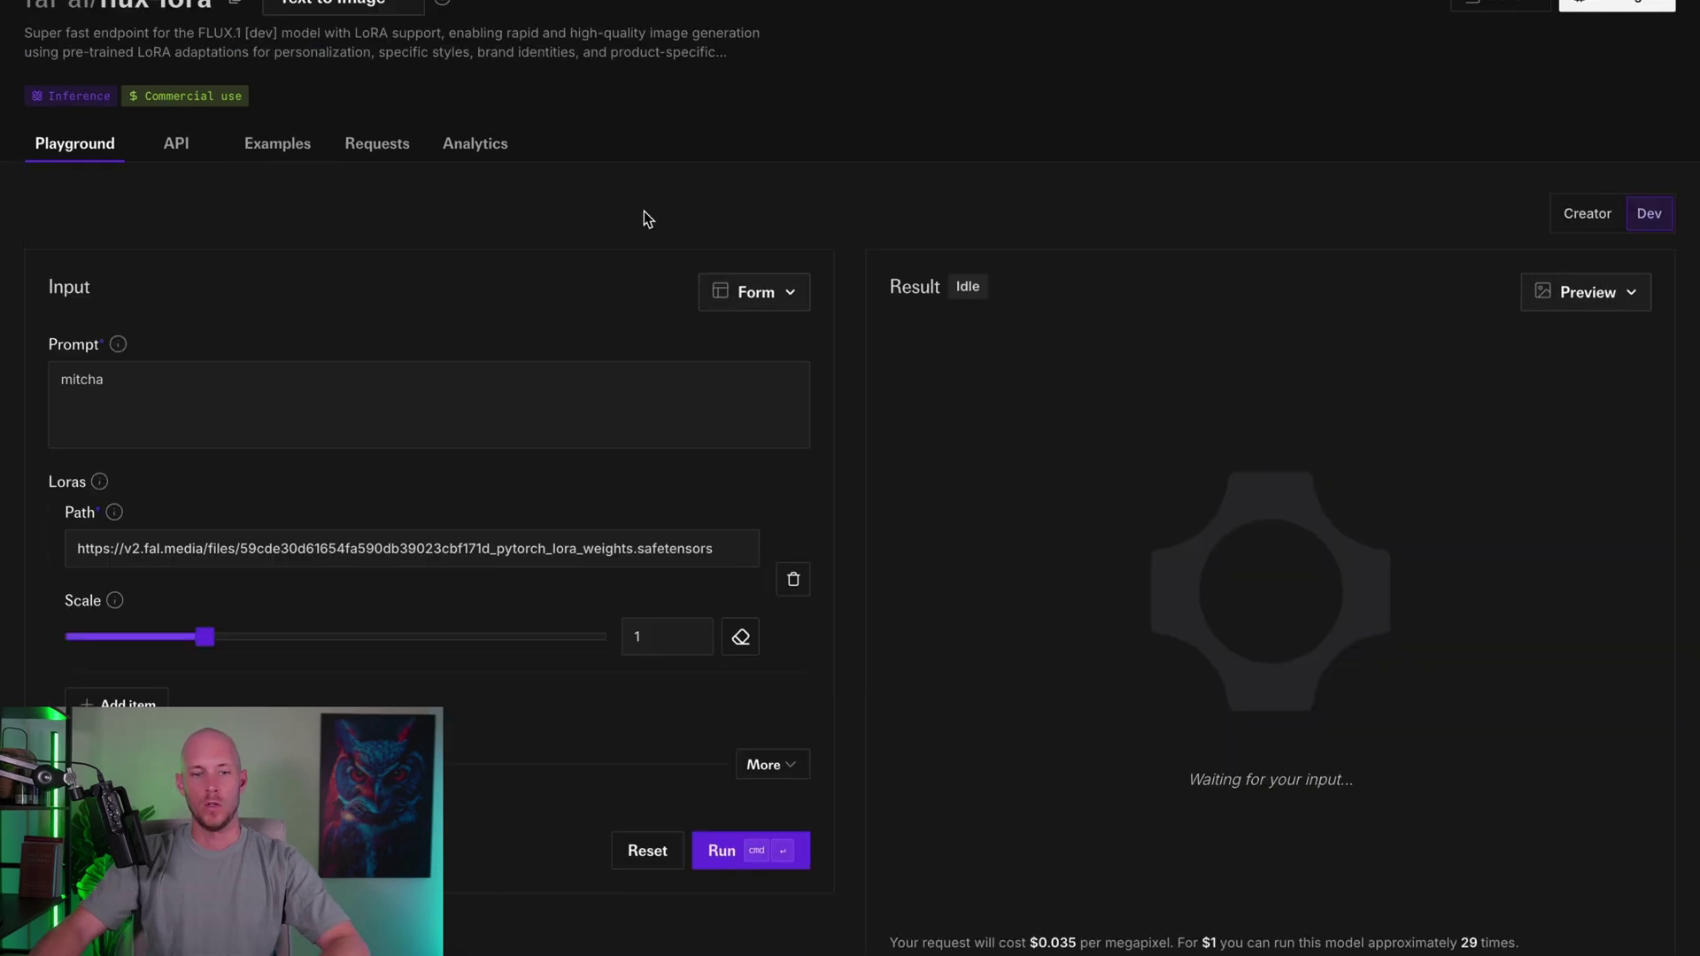
scroll(345, 239, down, 1)
click(194, 311)
double_click(148, 315)
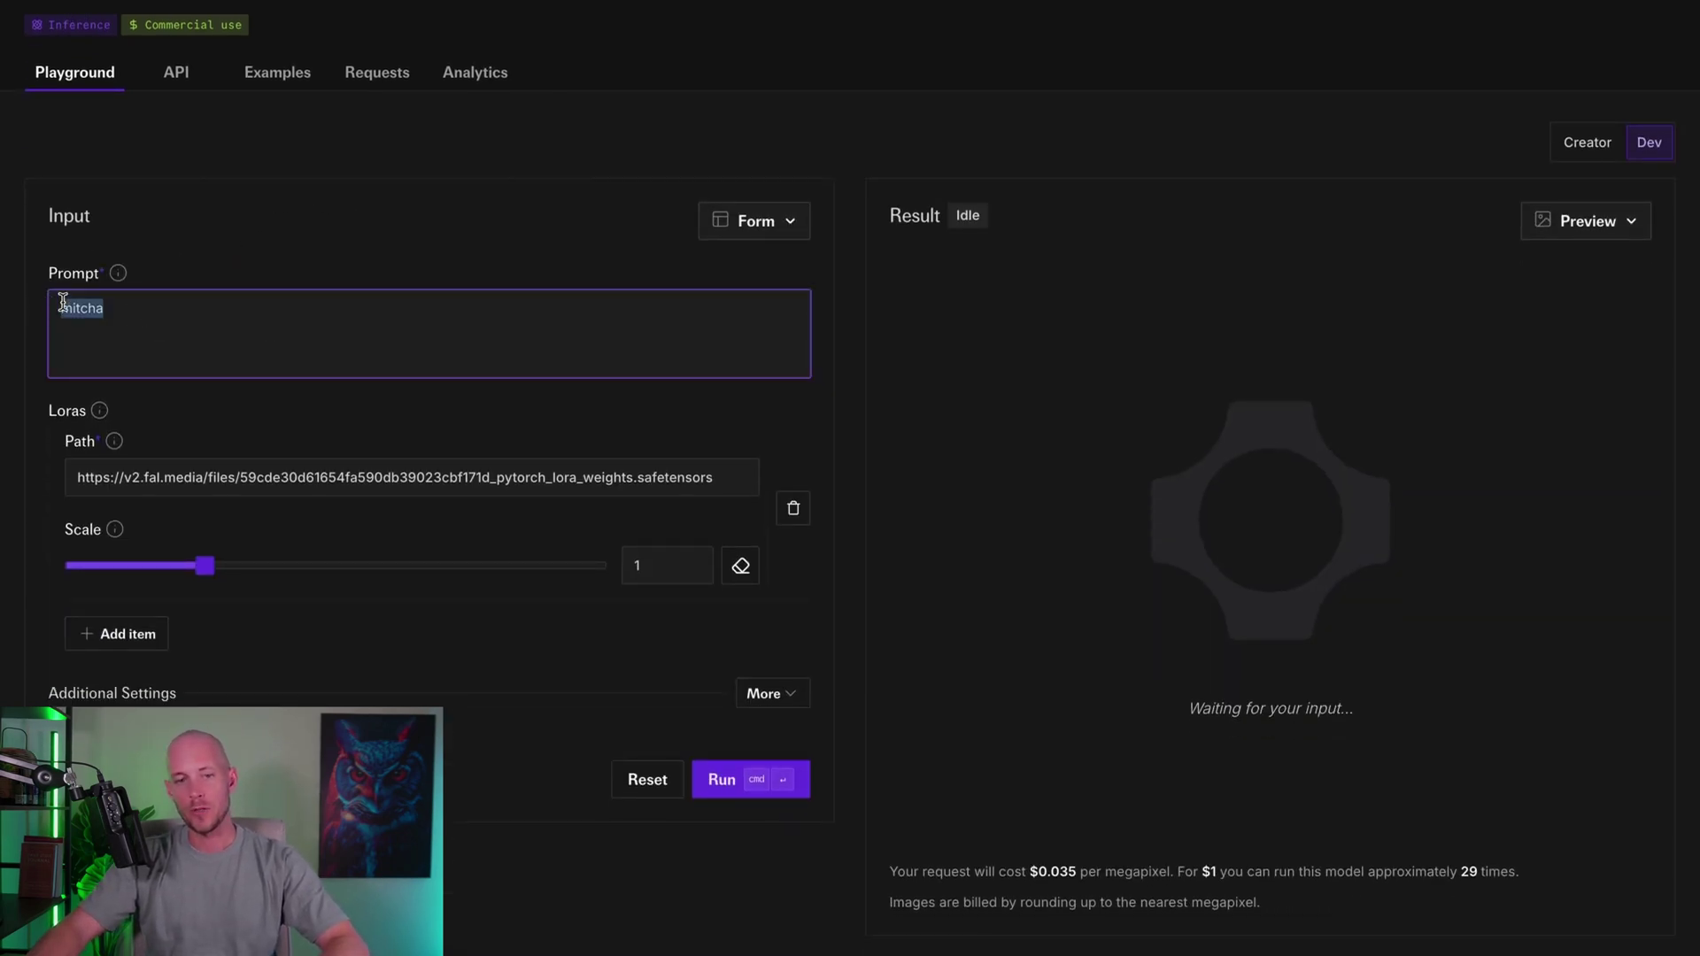
click(130, 315)
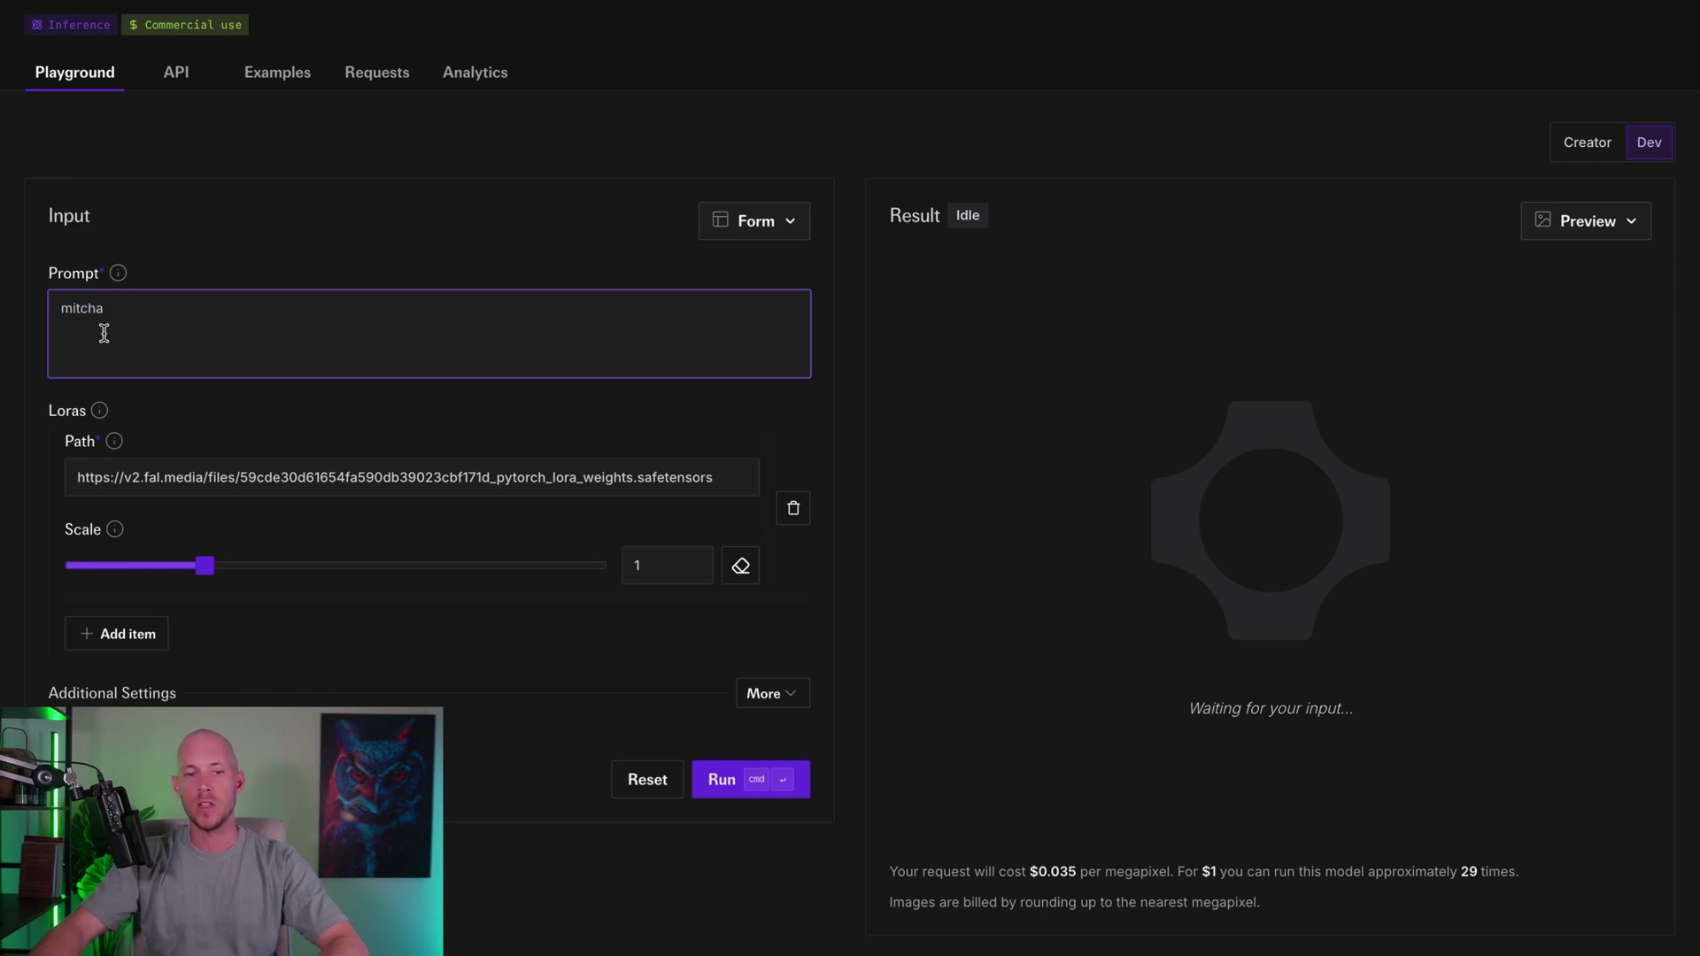
Check the LoRA weights path at scale 1 and expand Additional Settings (28 steps, guidance 3.5)
scroll(141, 288, down, 2)
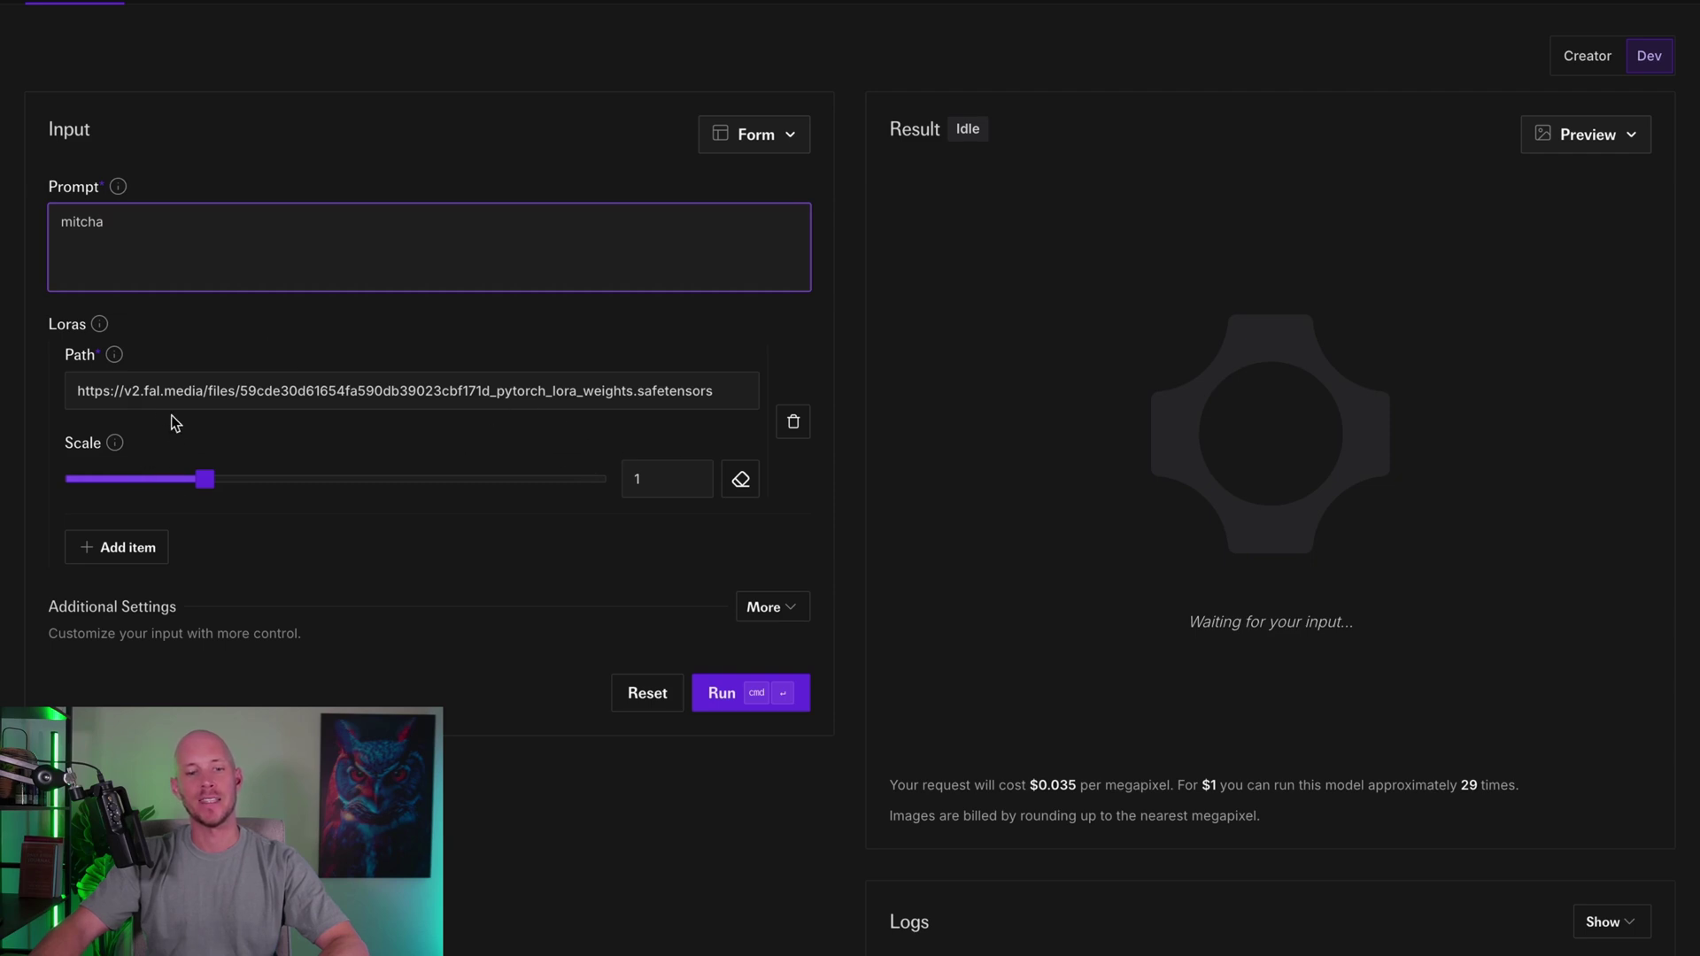
click(116, 444)
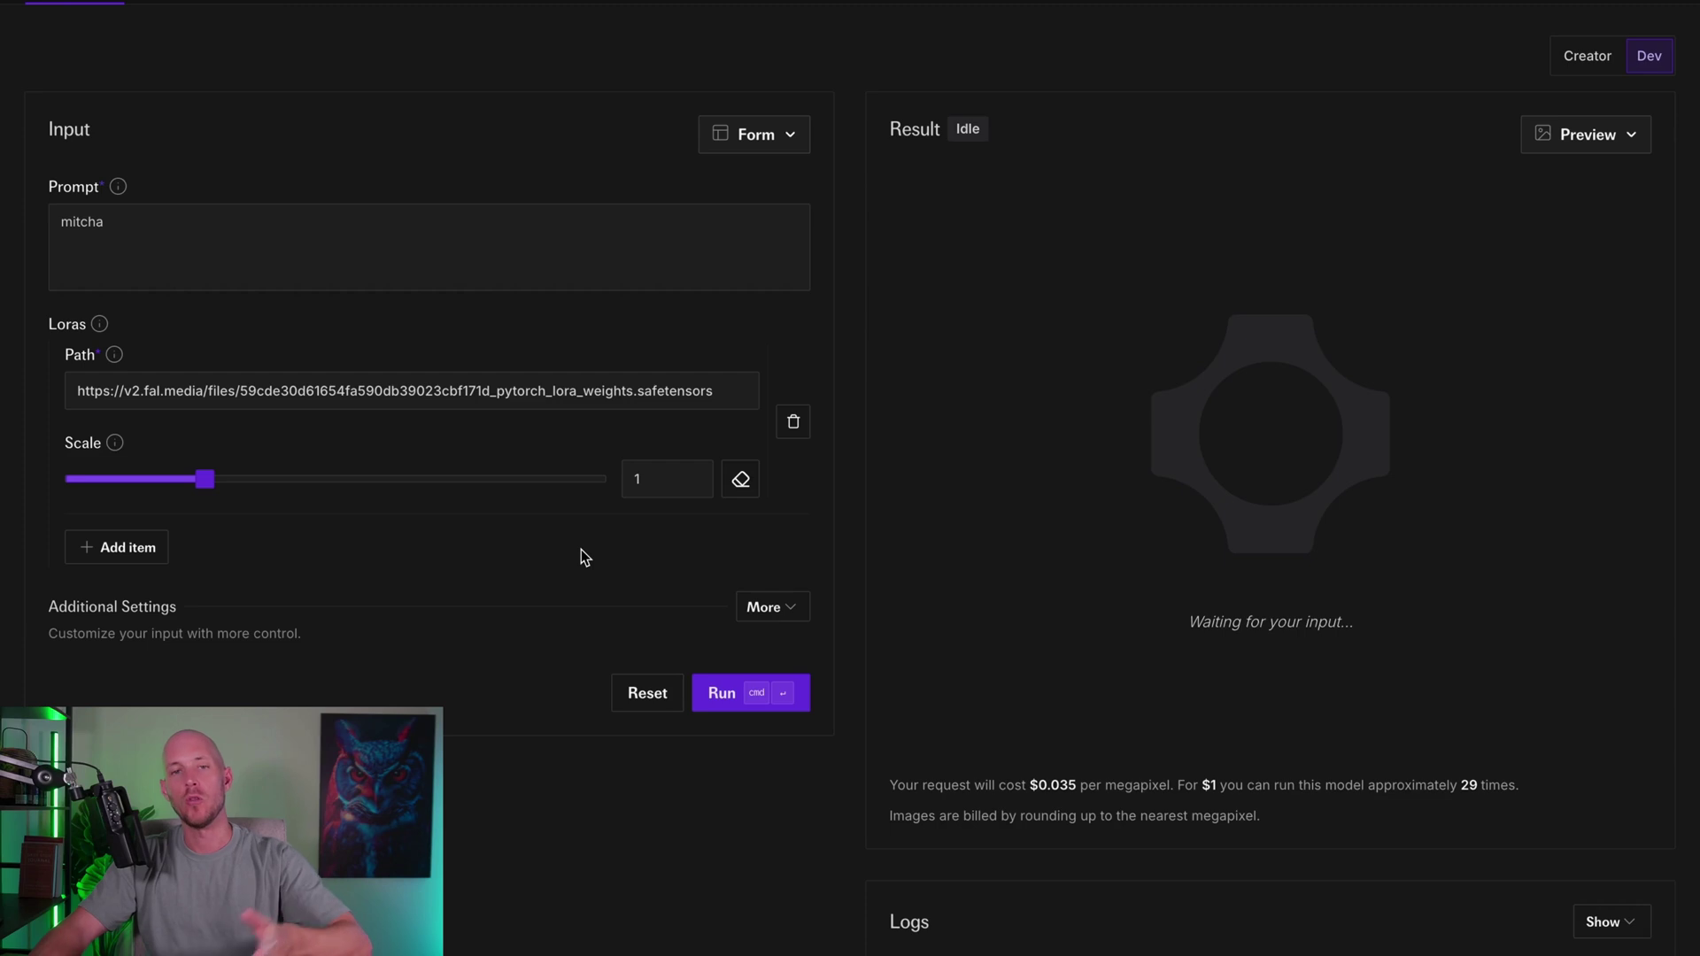
click(760, 608)
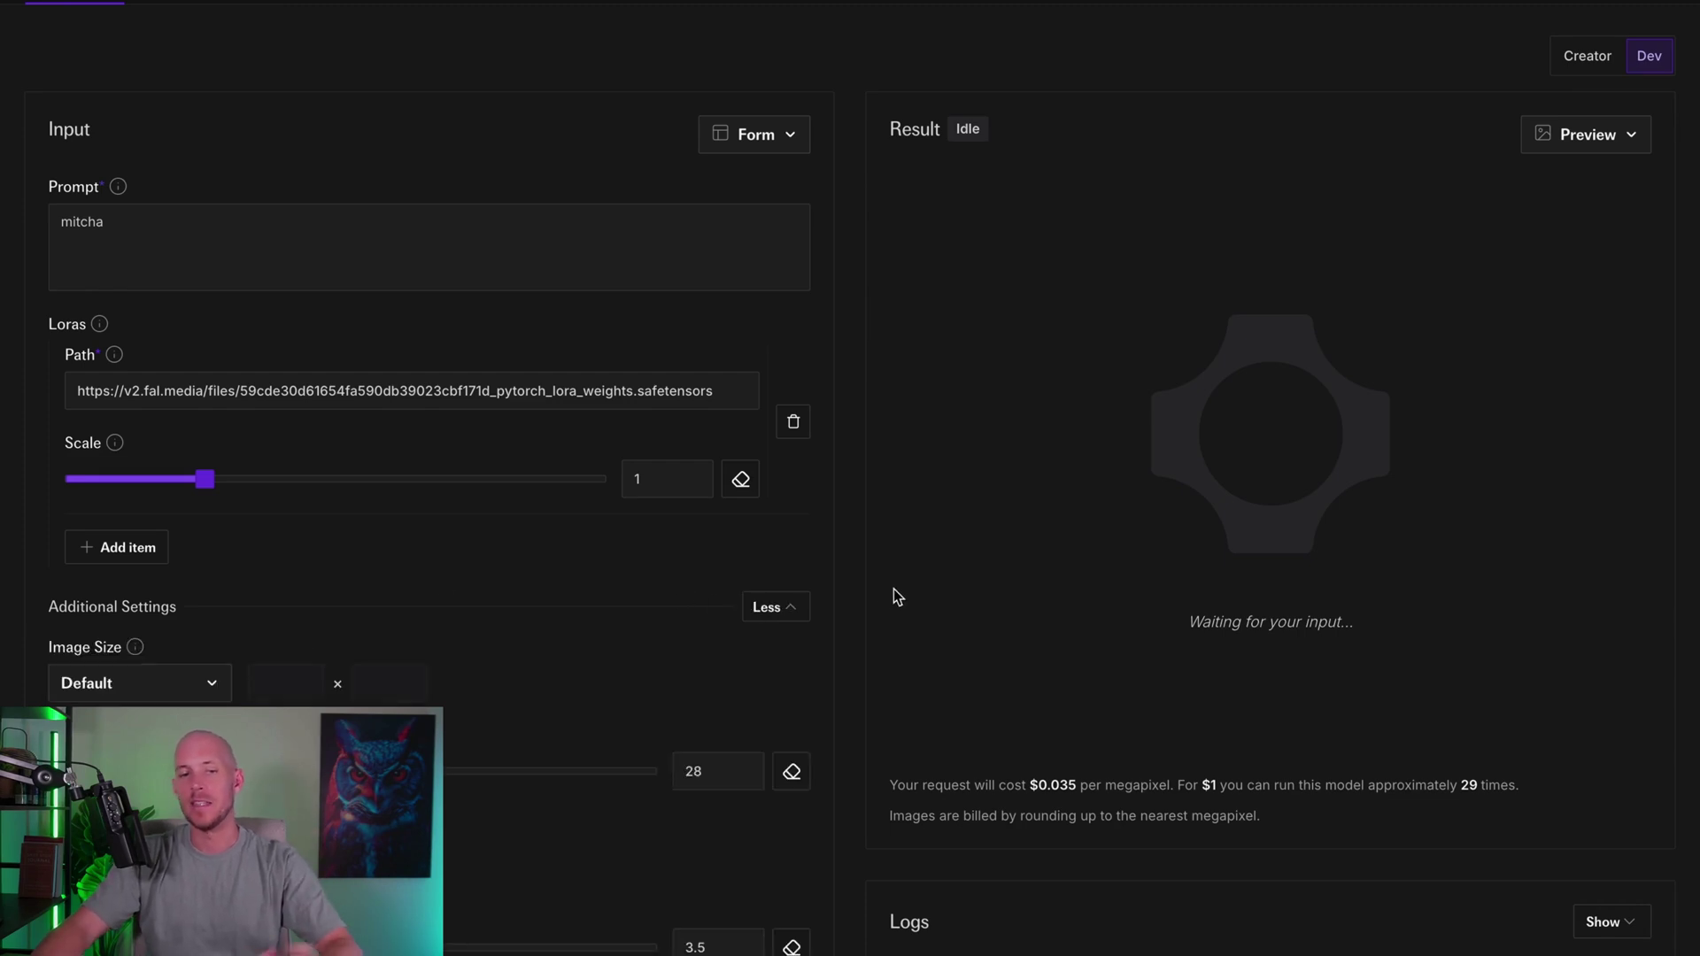
scroll(876, 580, down, 3)
scroll(243, 476, down, 1)
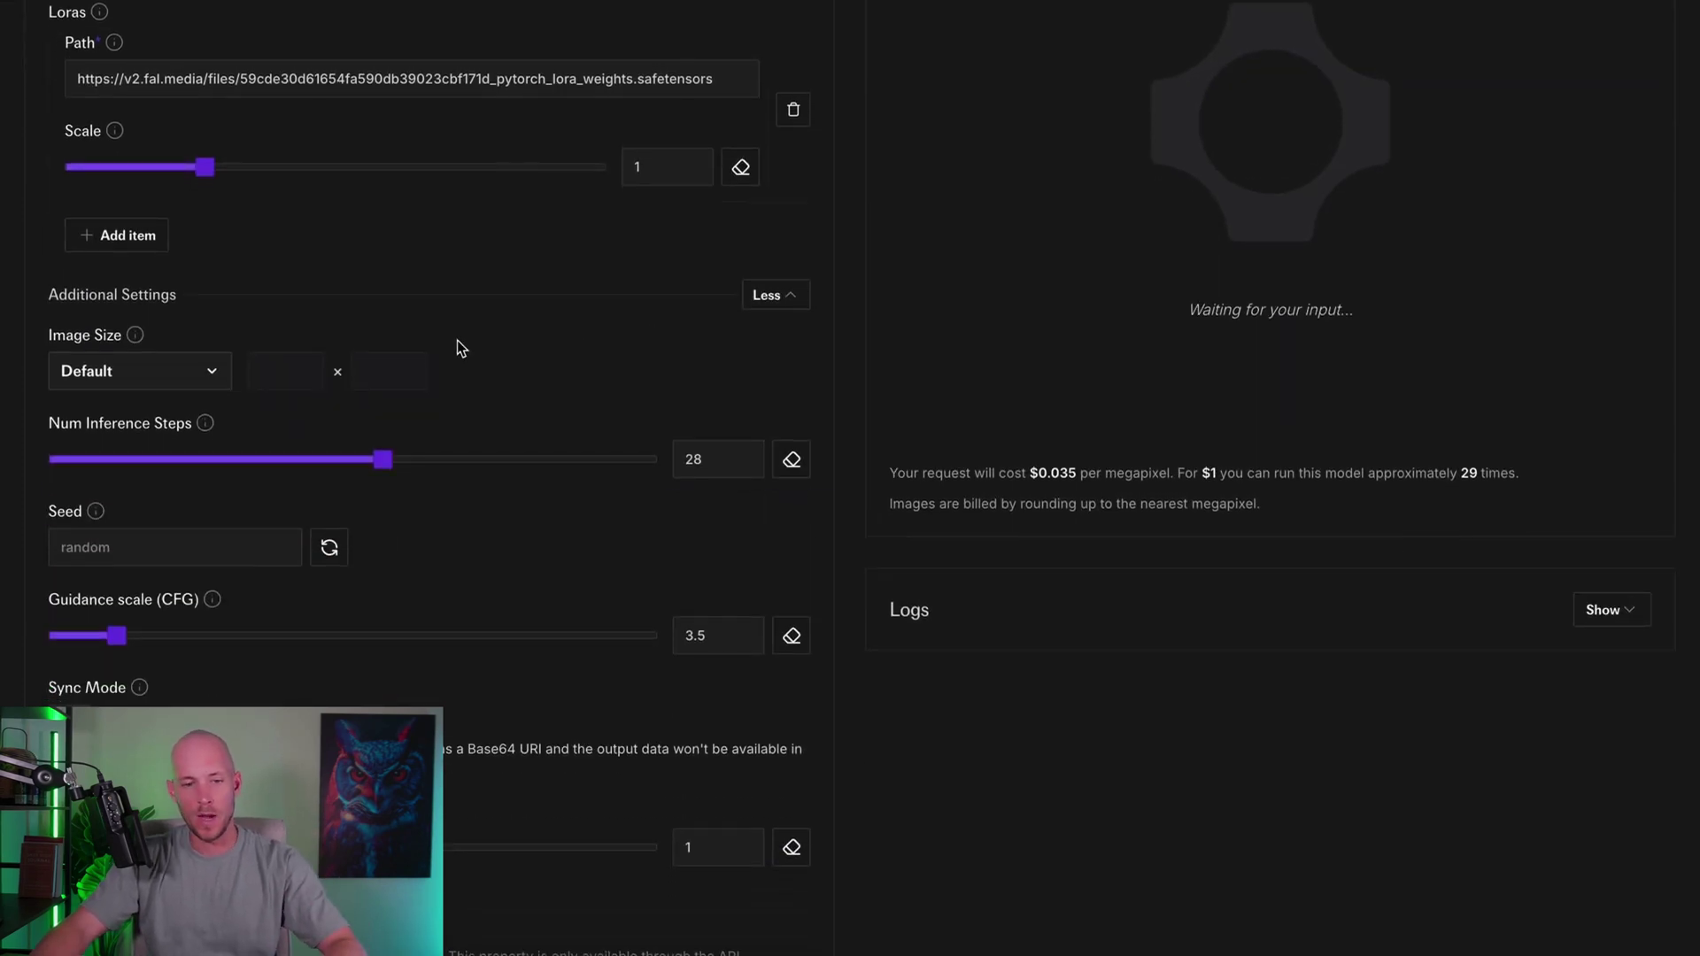
Set image size to Landscape 16:9 (1024 × 576) and the number of images to 4
scroll(403, 243, down, 1)
click(86, 263)
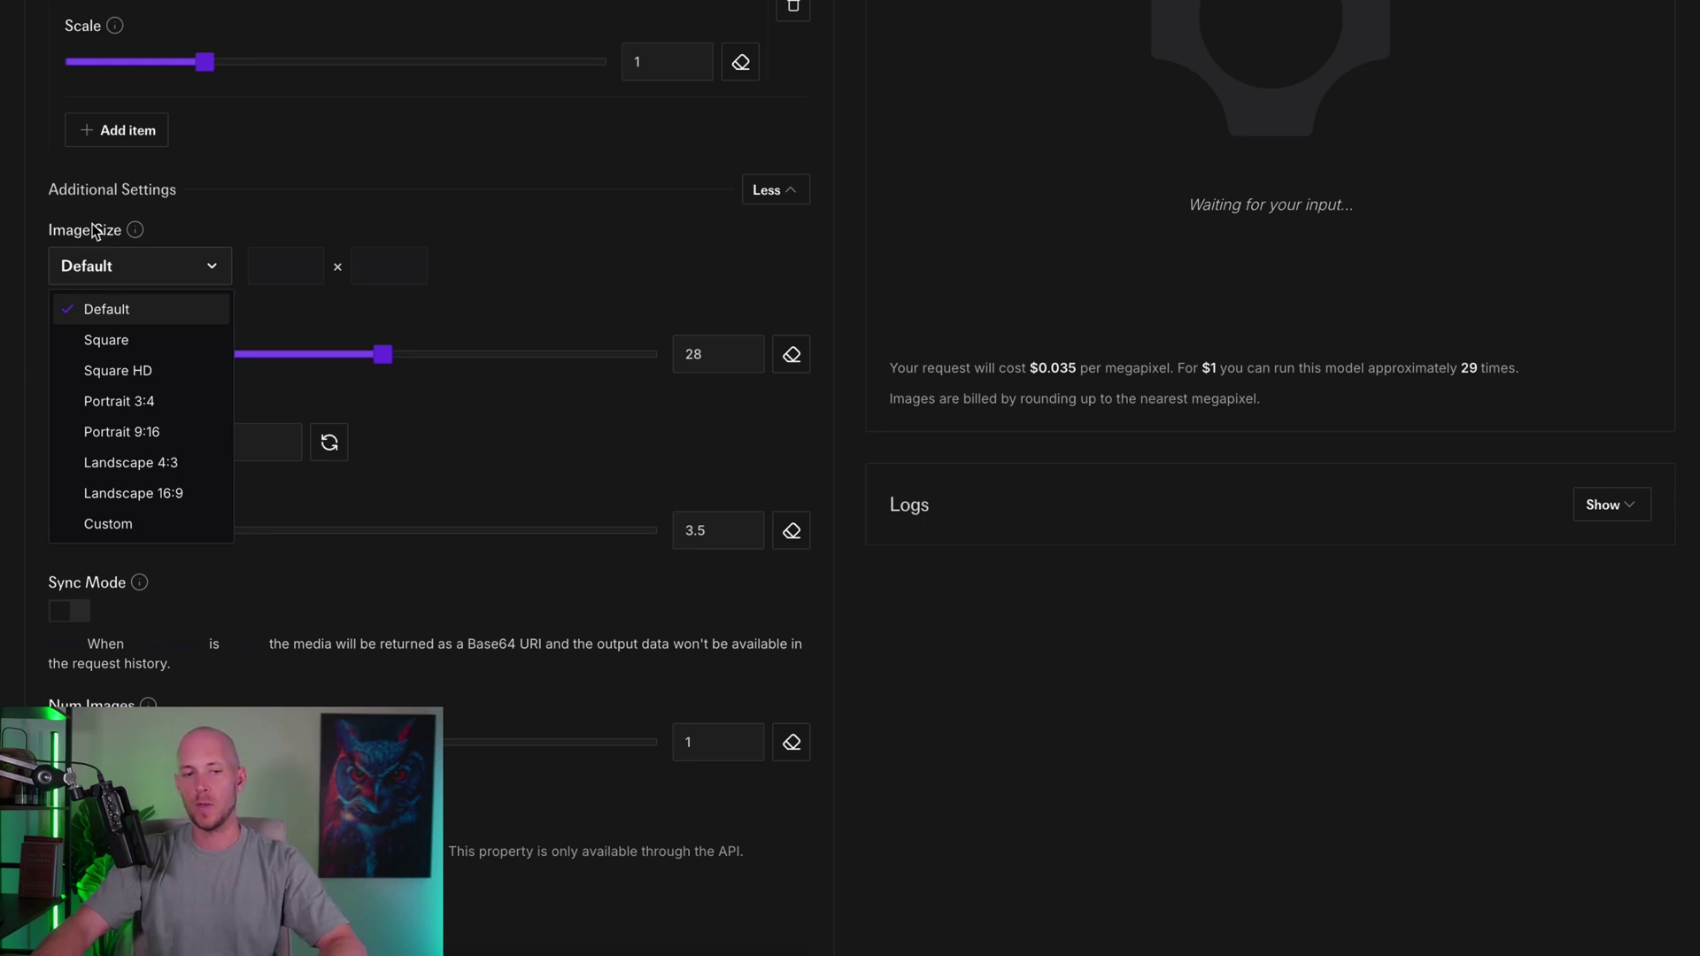
click(124, 493)
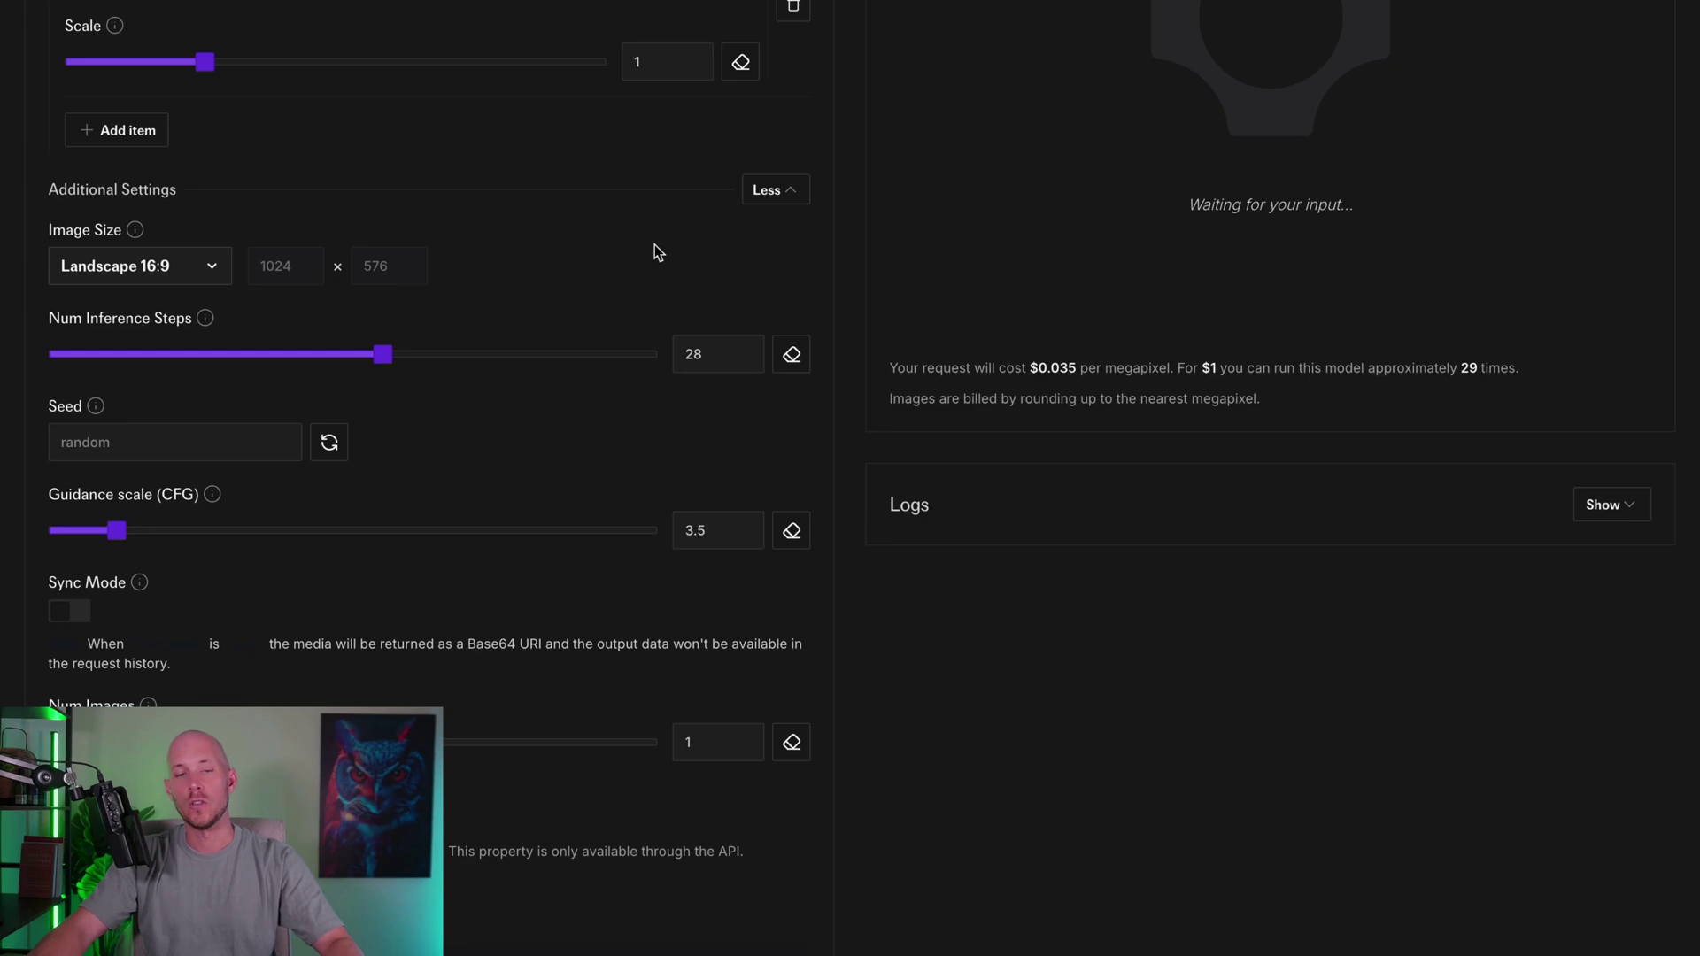
scroll(265, 363, down, 1)
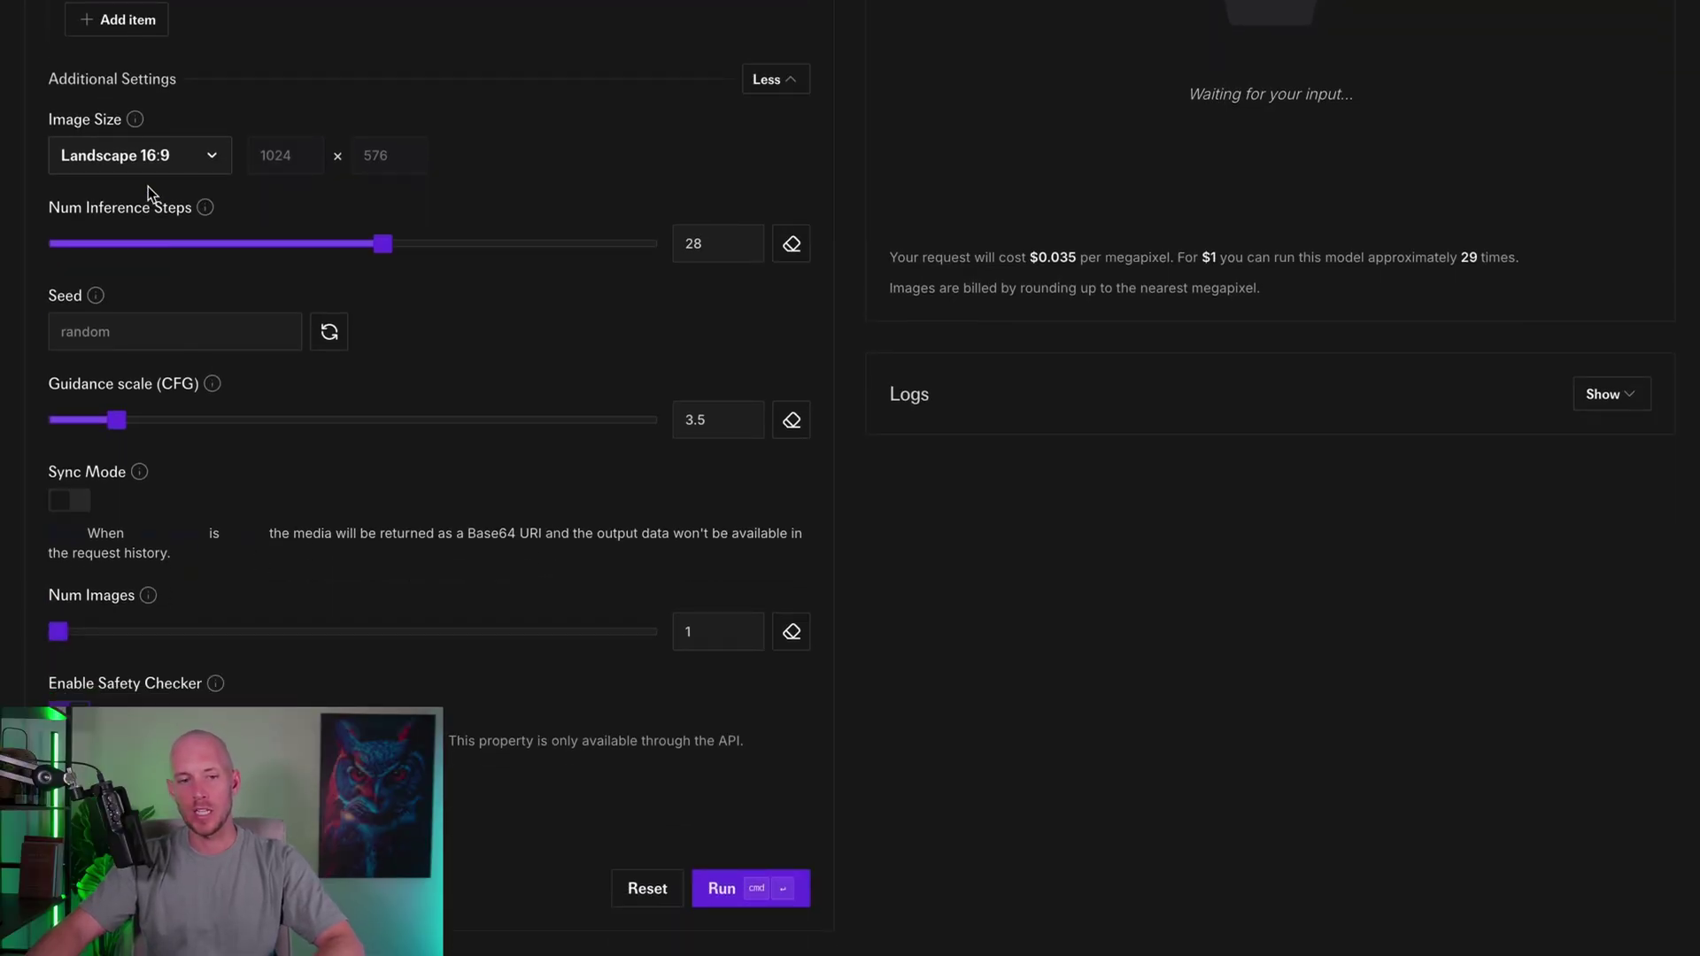
drag(59, 632, 666, 644)
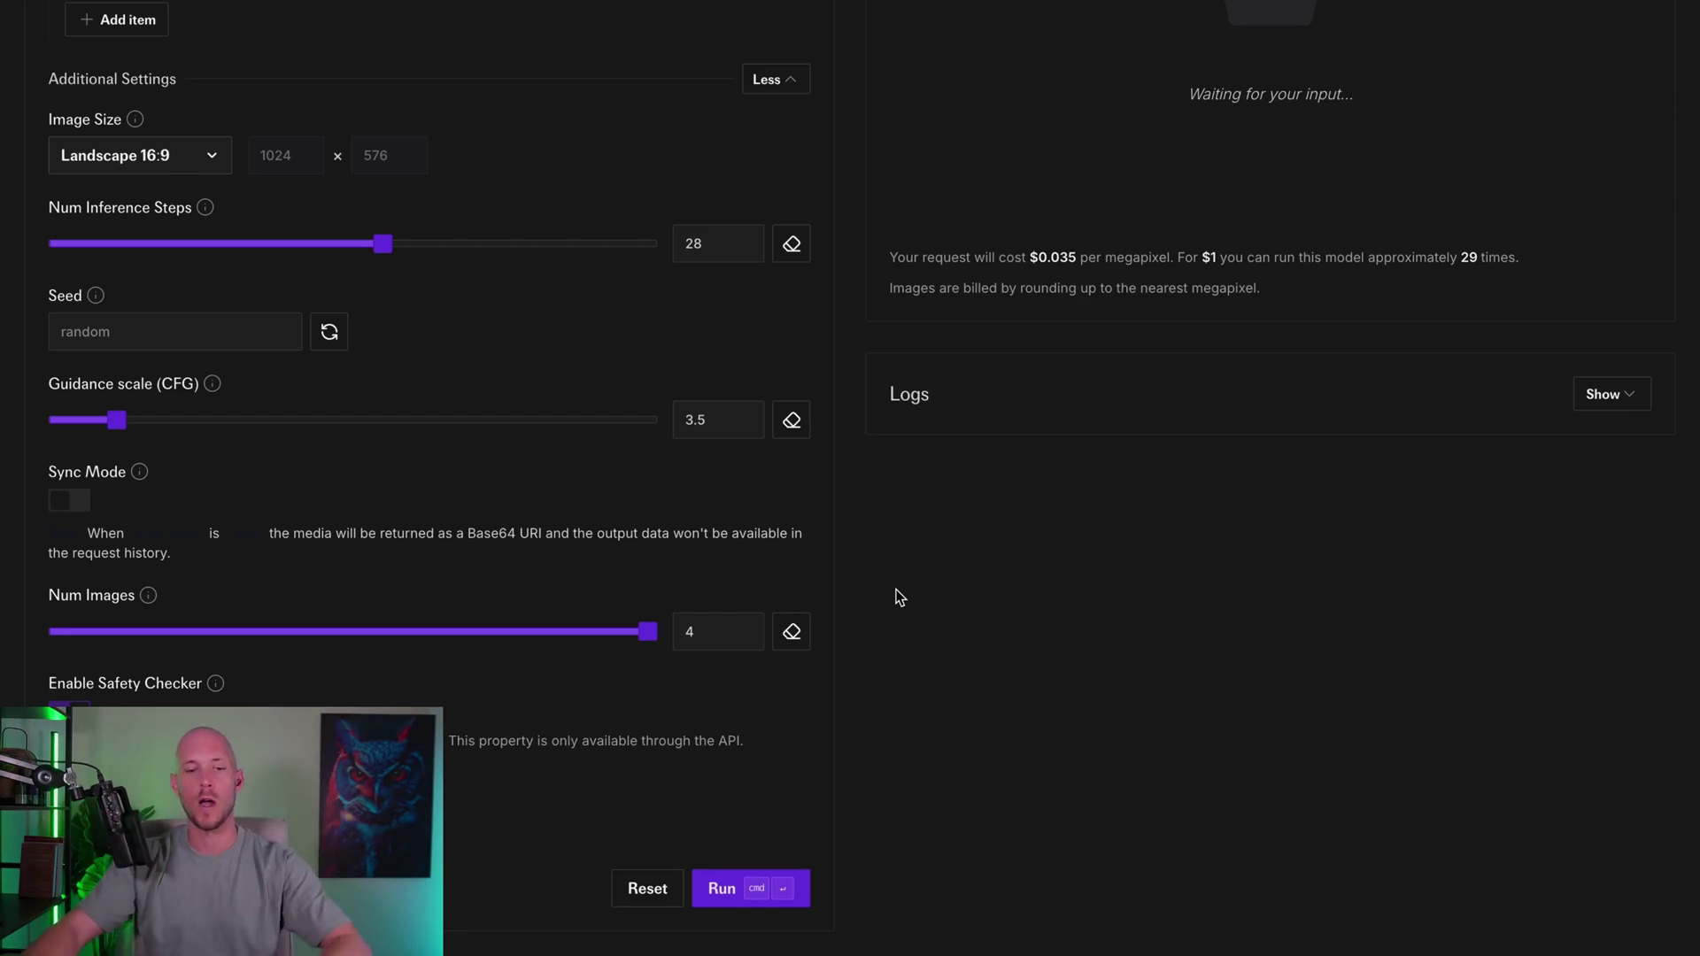
scroll(487, 369, up, 10)
scroll(507, 359, down, 4)
scroll(506, 359, up, 8)
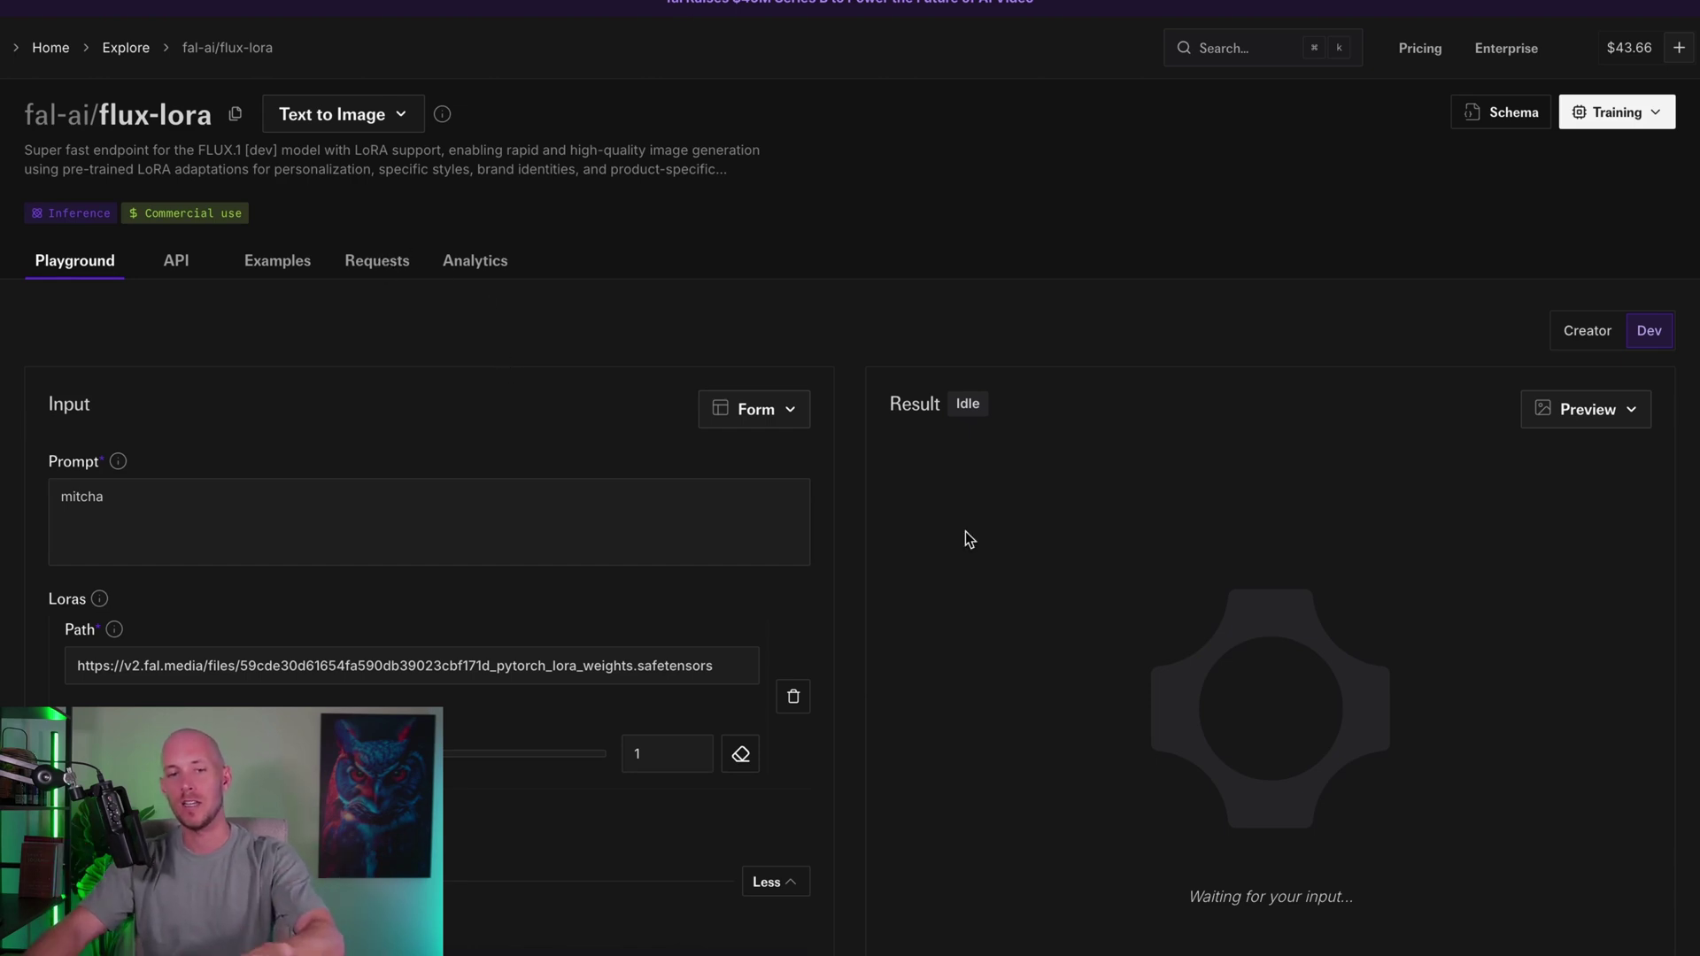
Scroll through the configured flux-lora generation form
scroll(969, 607, down, 3)
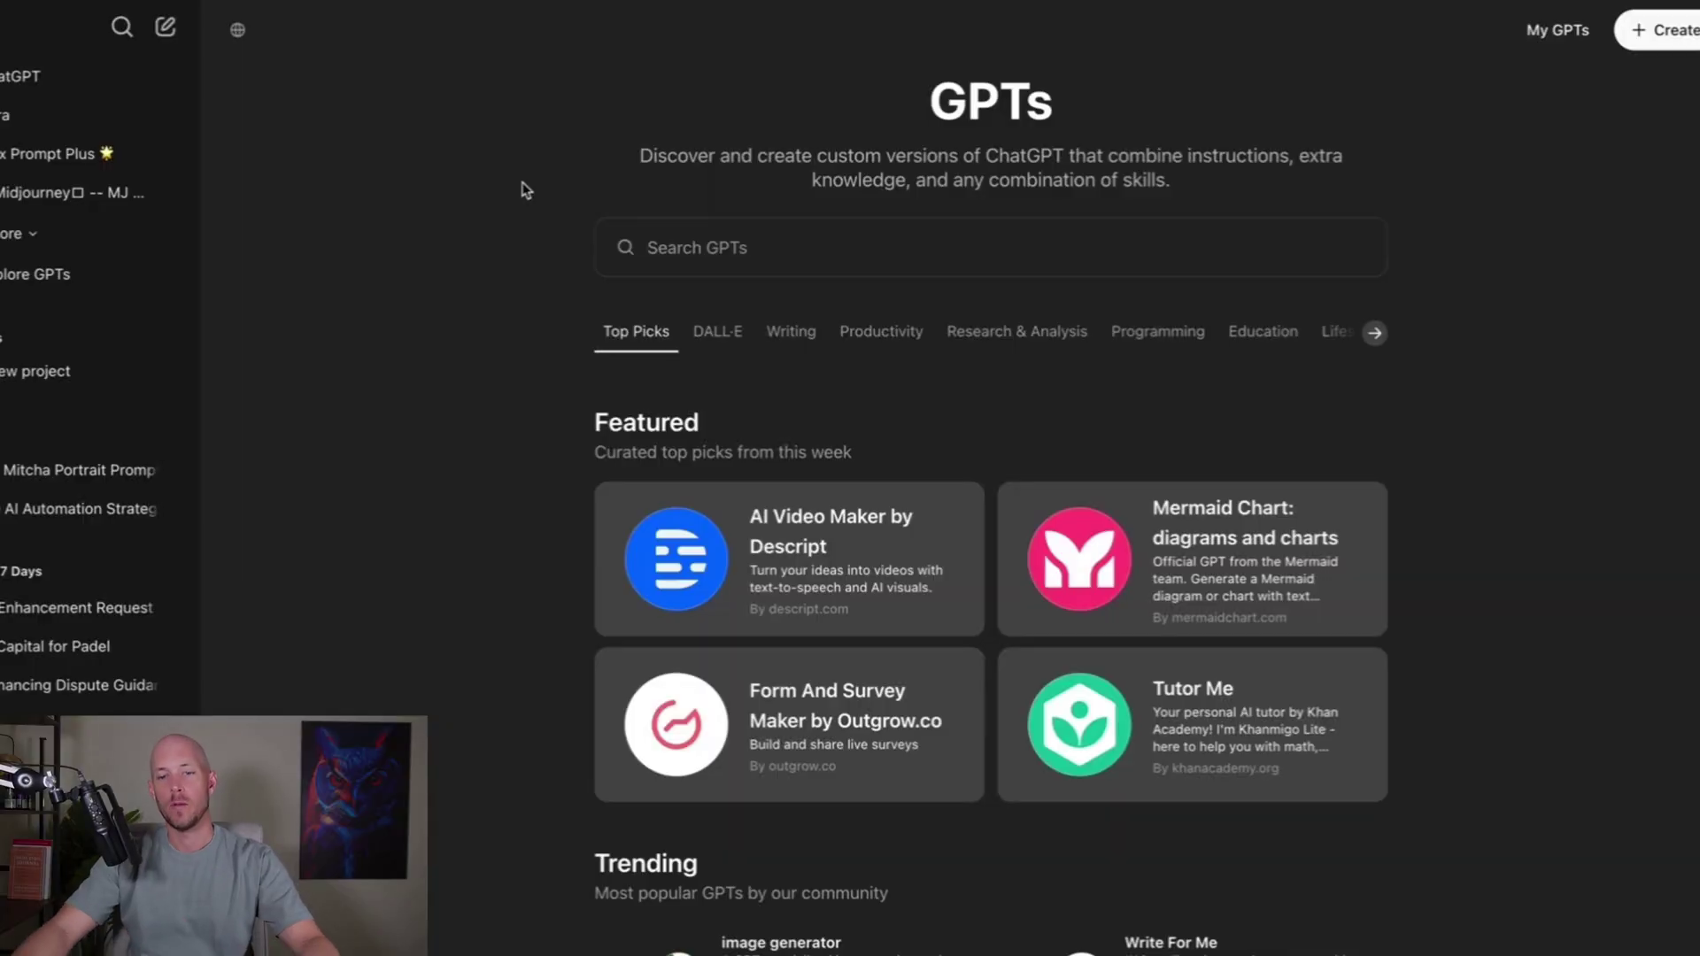
Search the GPT store and bring up the recently used MJ Prompt Generator (V6)
click(830, 251)
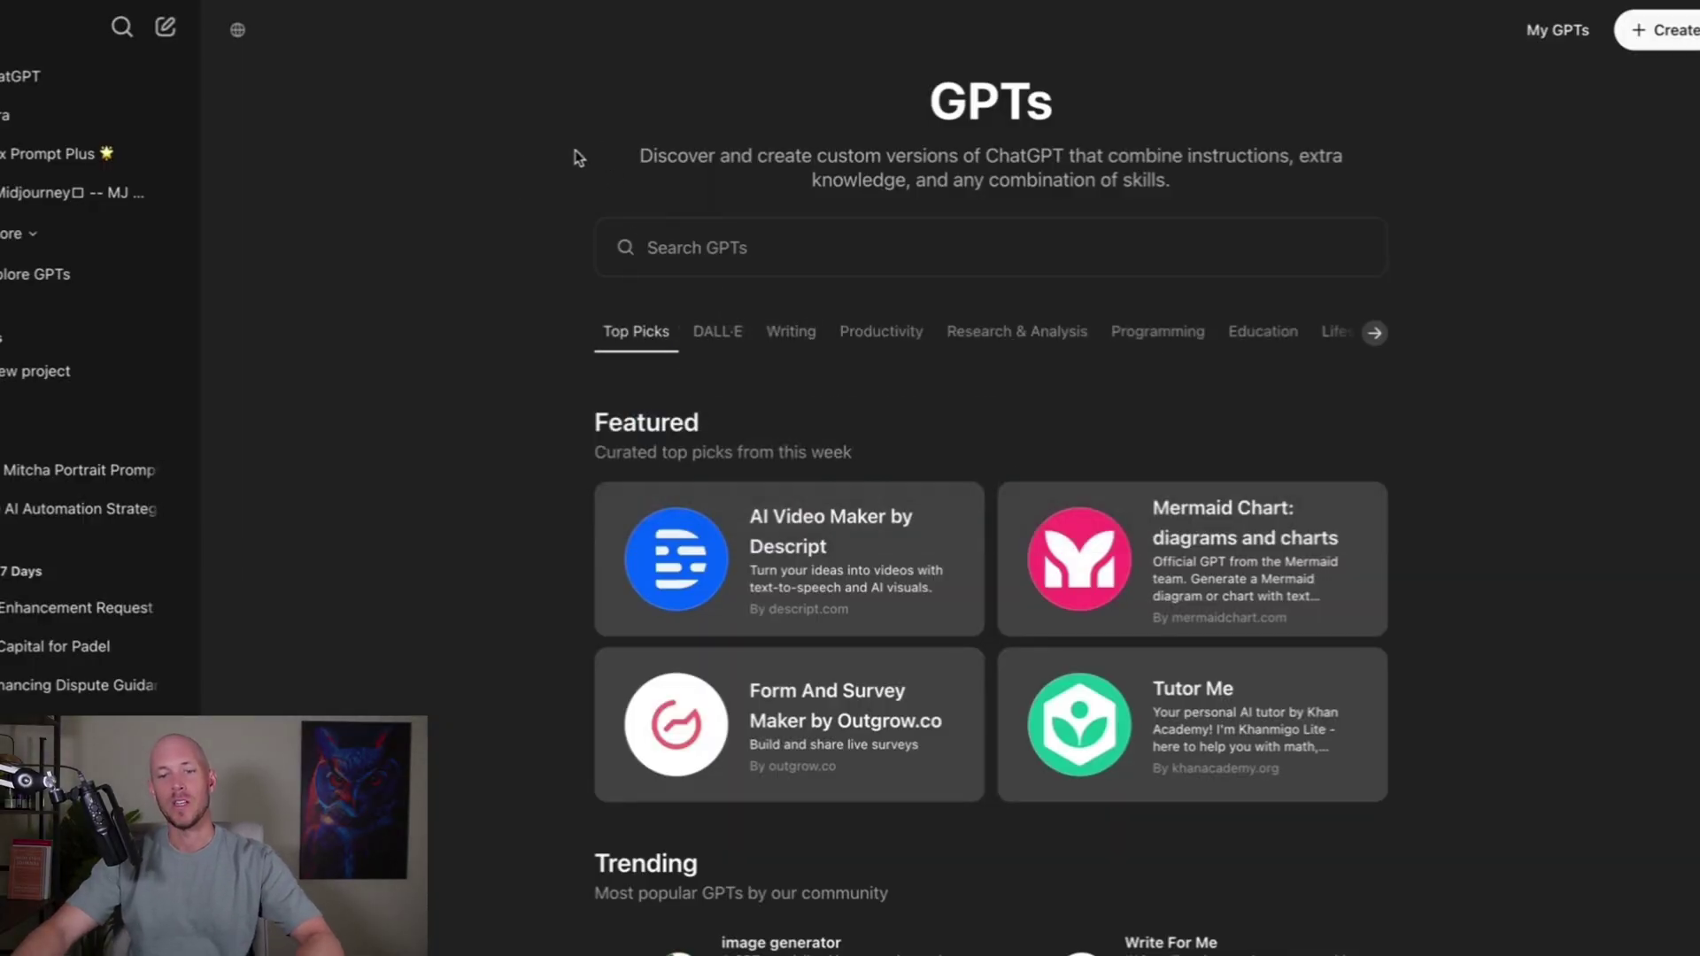
click(746, 249)
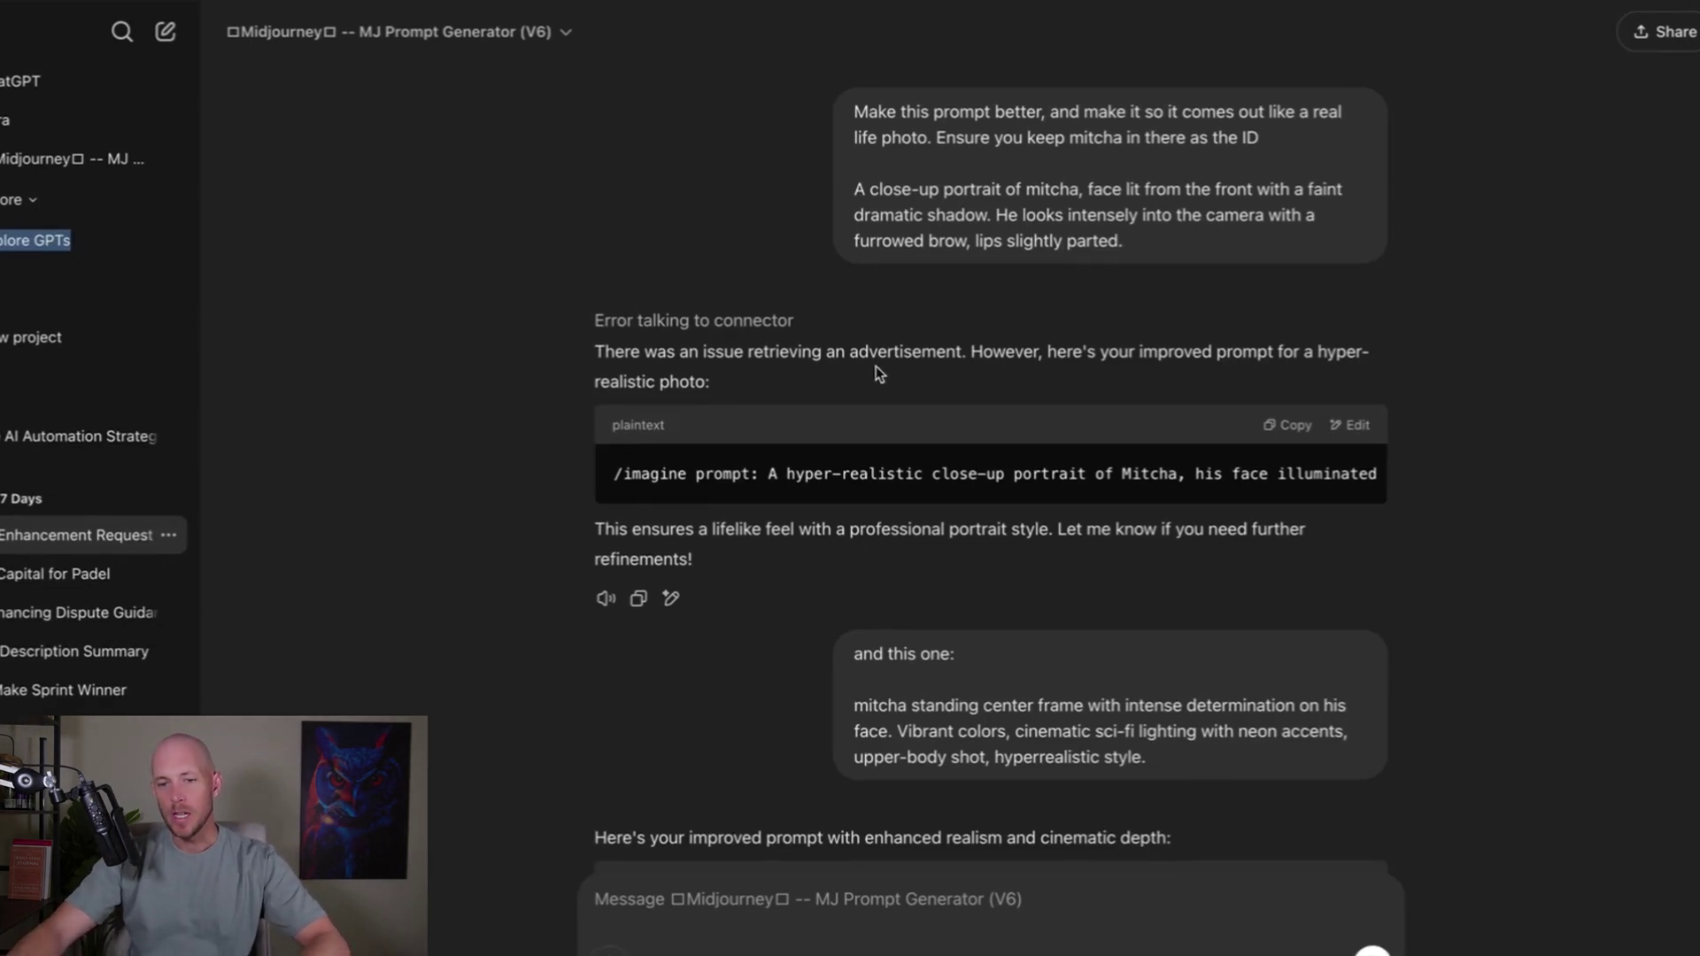
triple_click(930, 212)
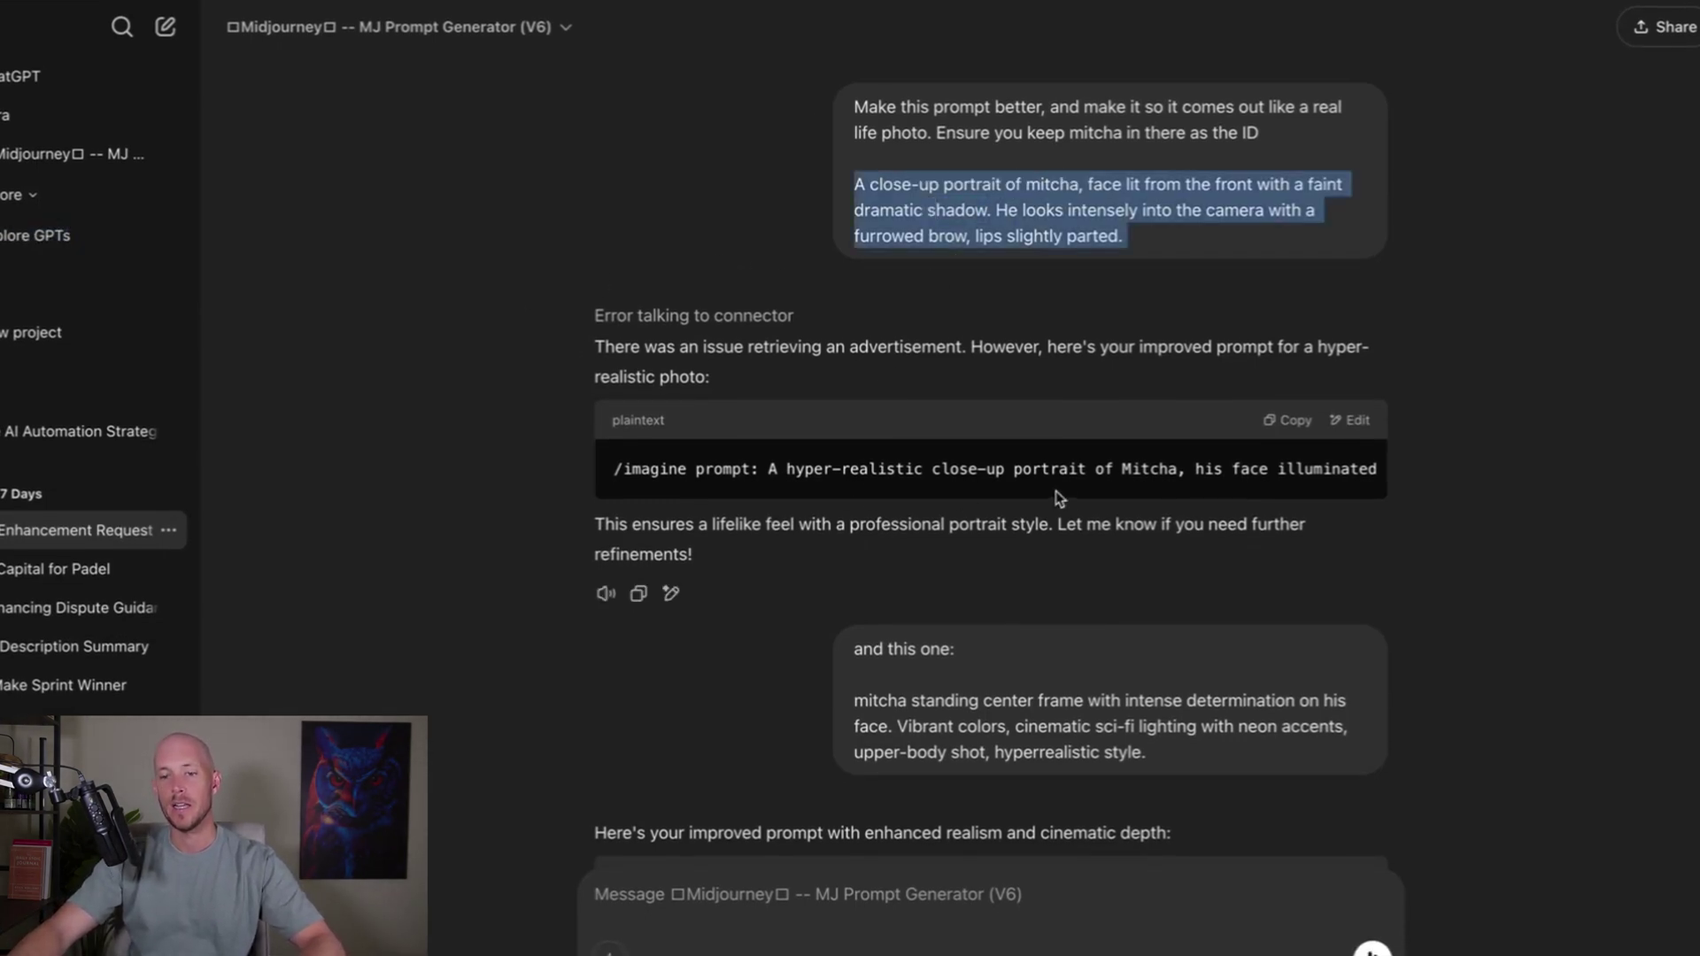
right_click(995, 469)
click(959, 470)
scroll(959, 469, right, 20)
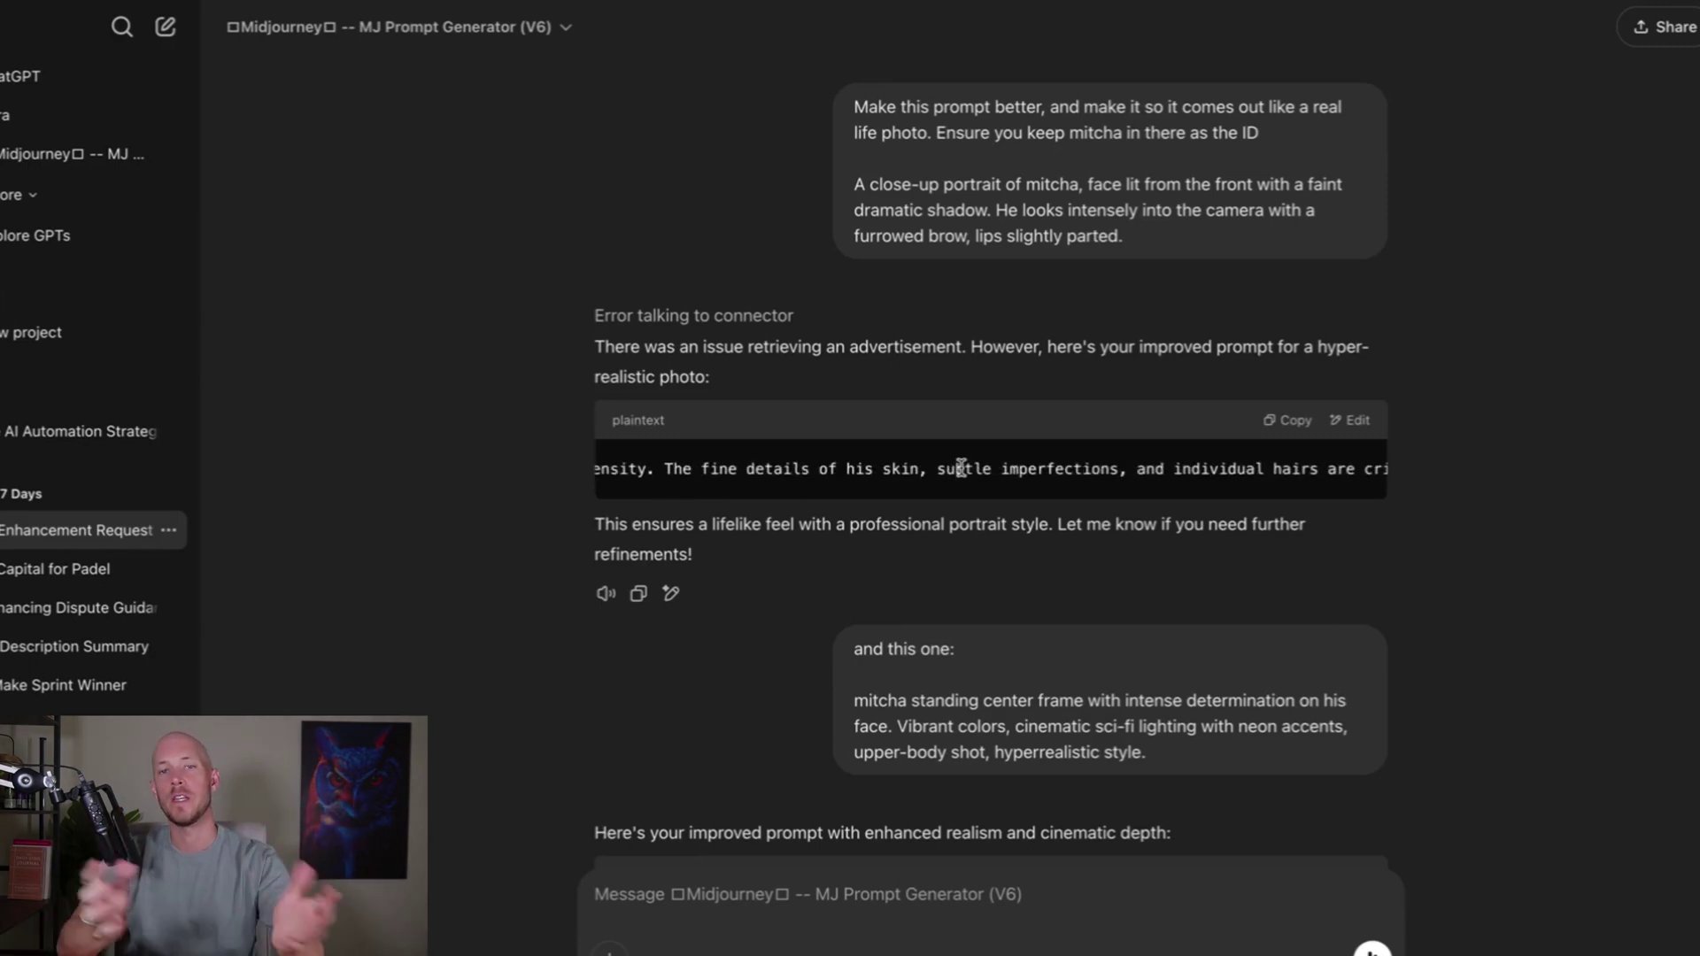
scroll(961, 468, left, 10)
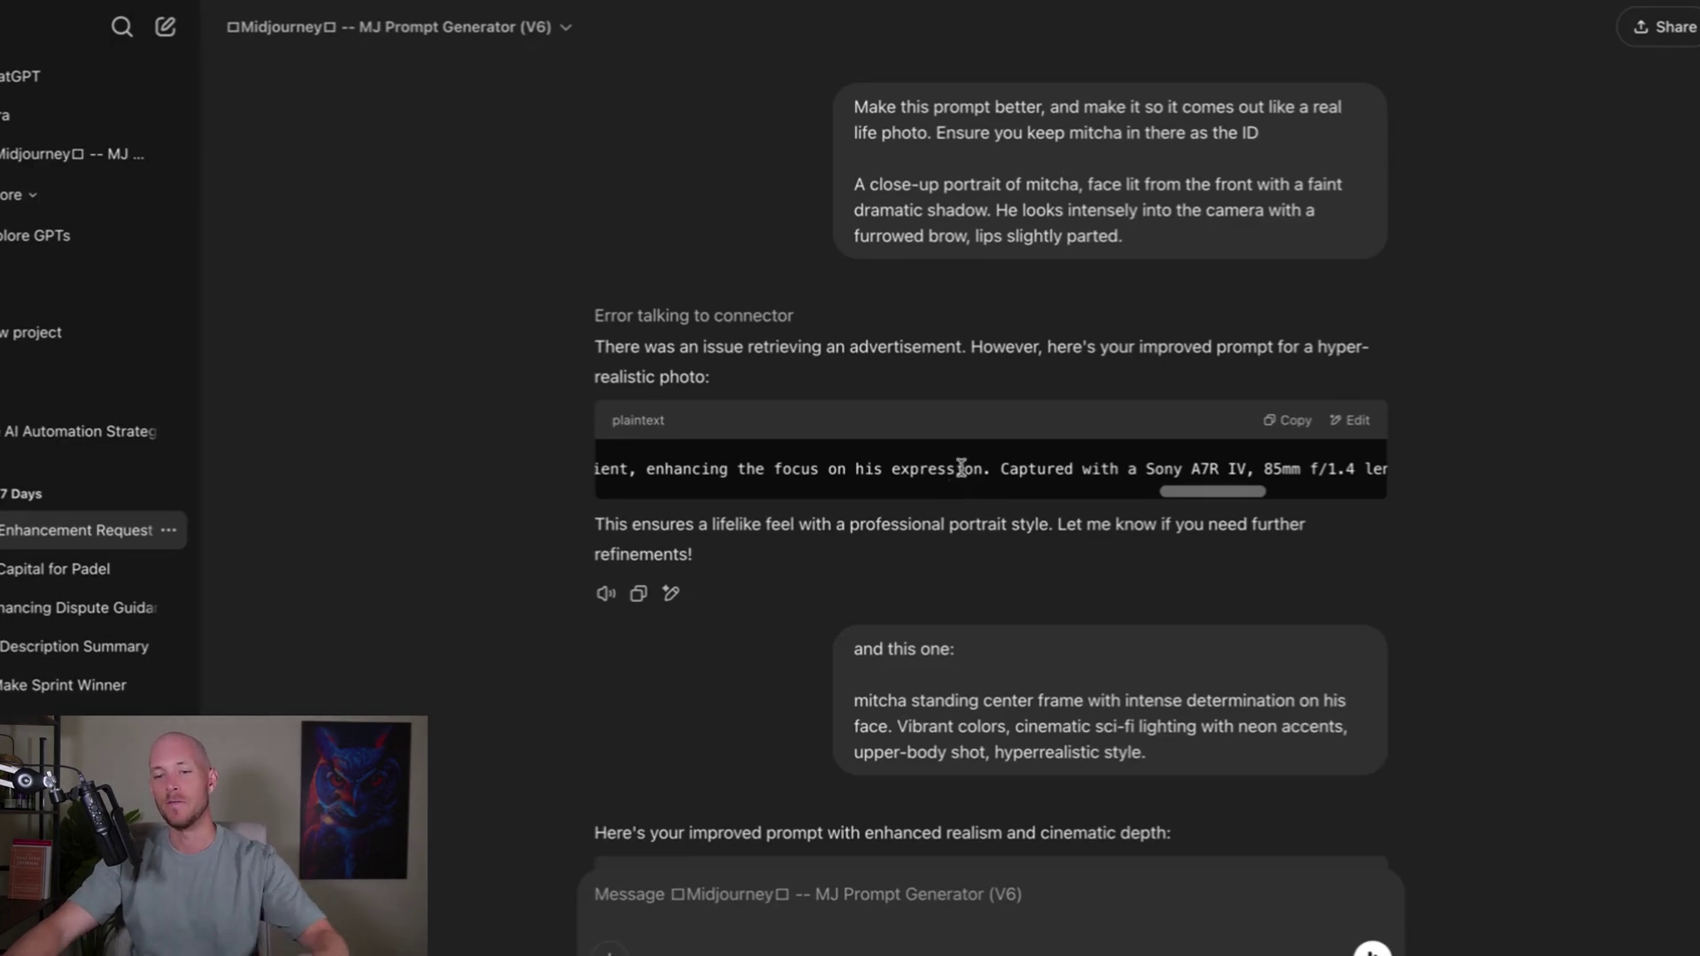
scroll(961, 468, left, 15)
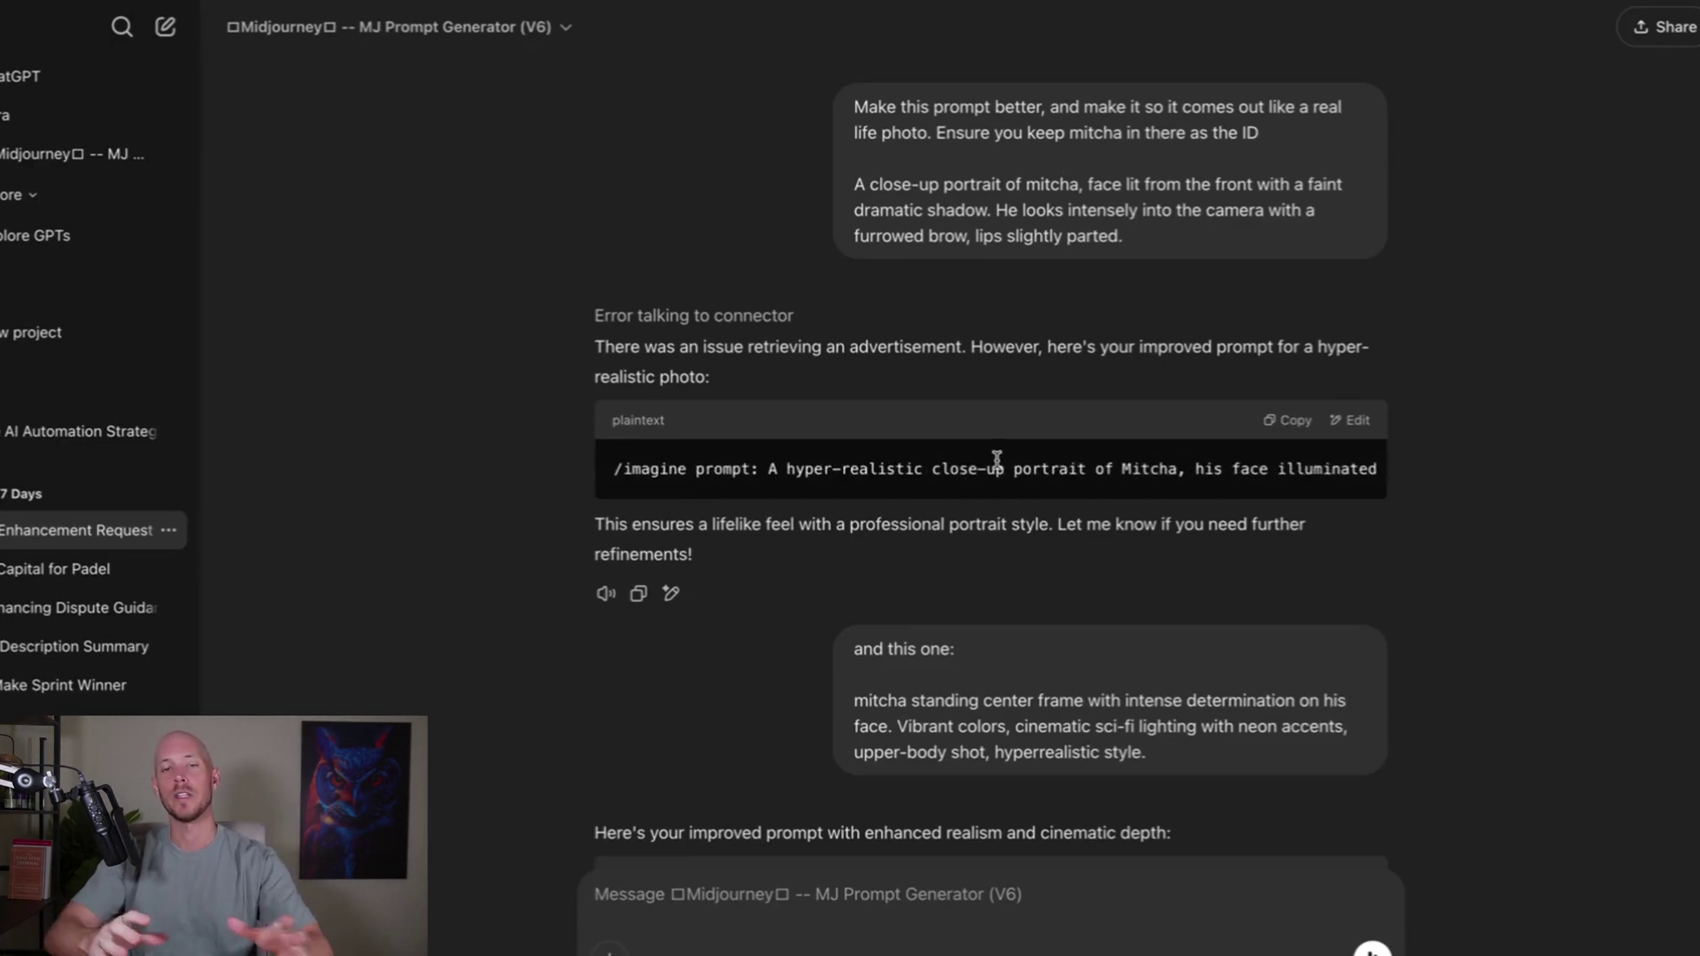
scroll(996, 462, down, 20)
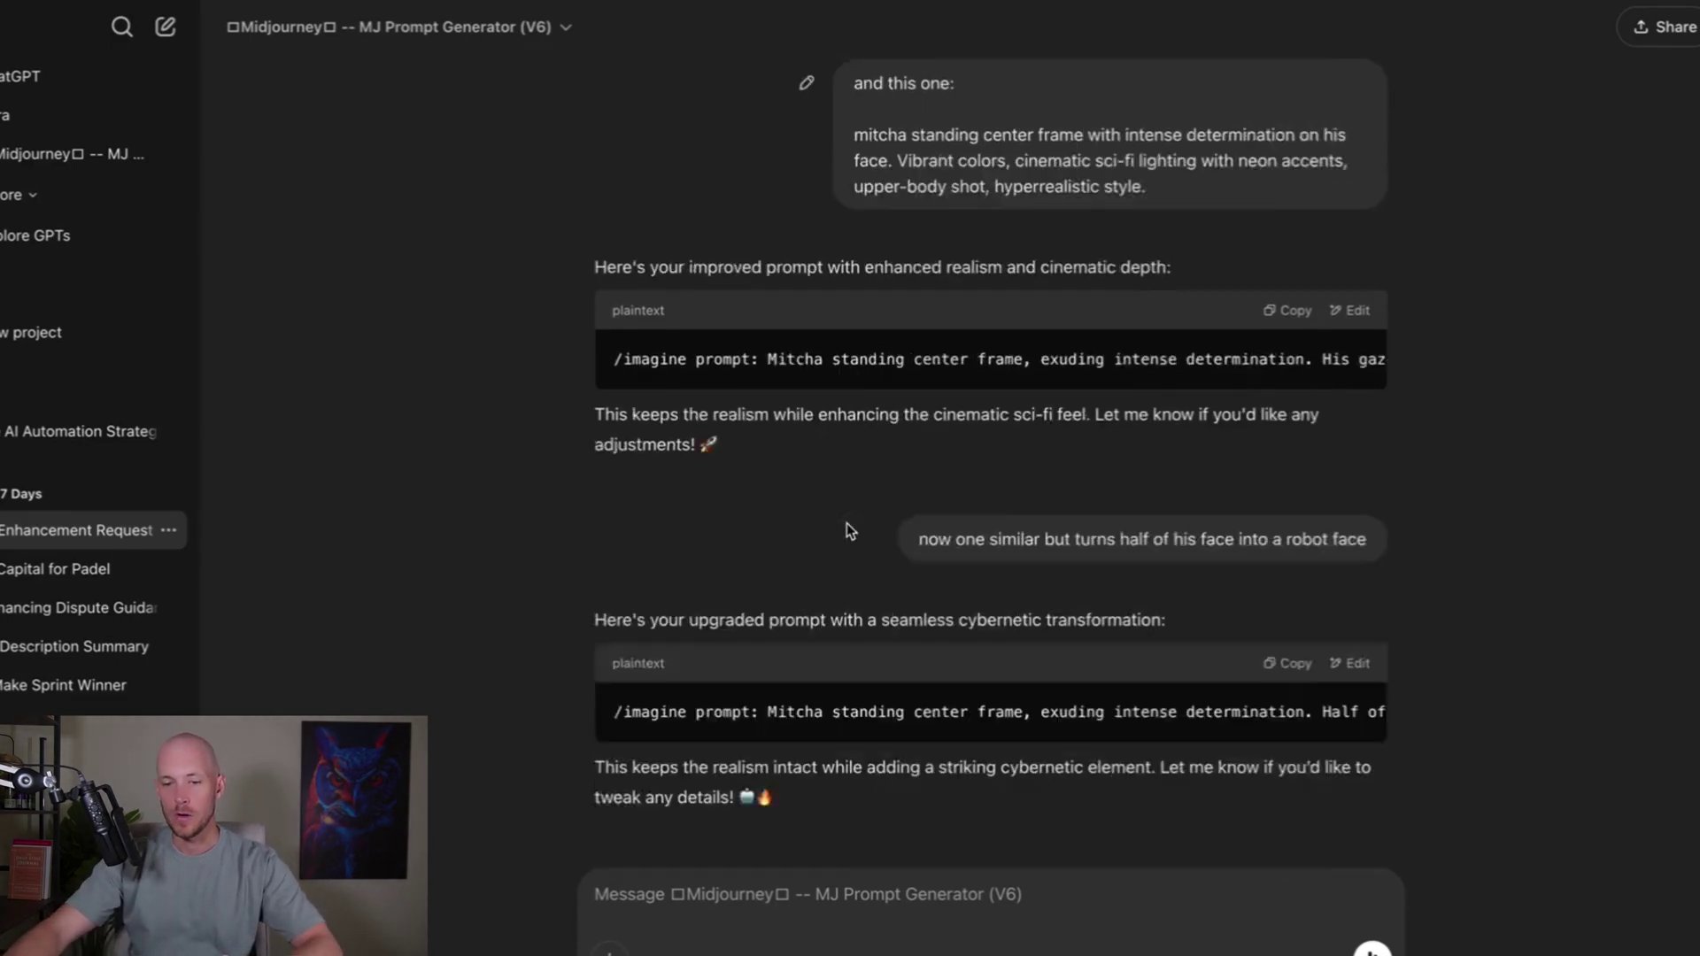
scroll(837, 521, down, 20)
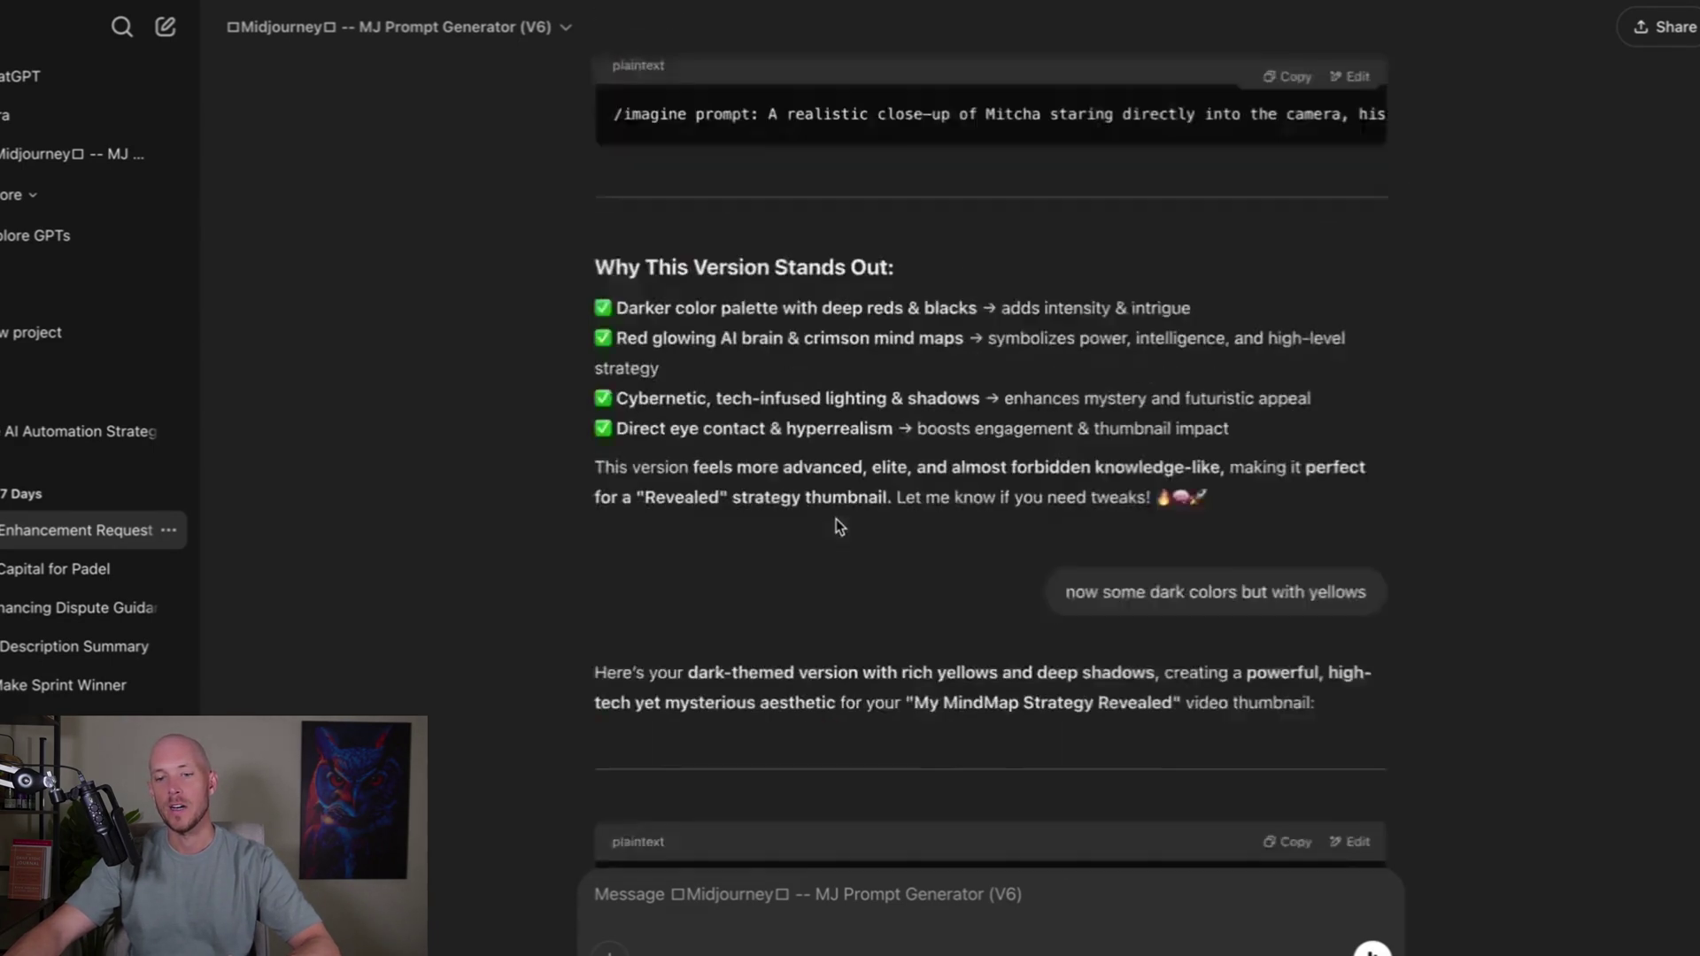
scroll(839, 526, down, 20)
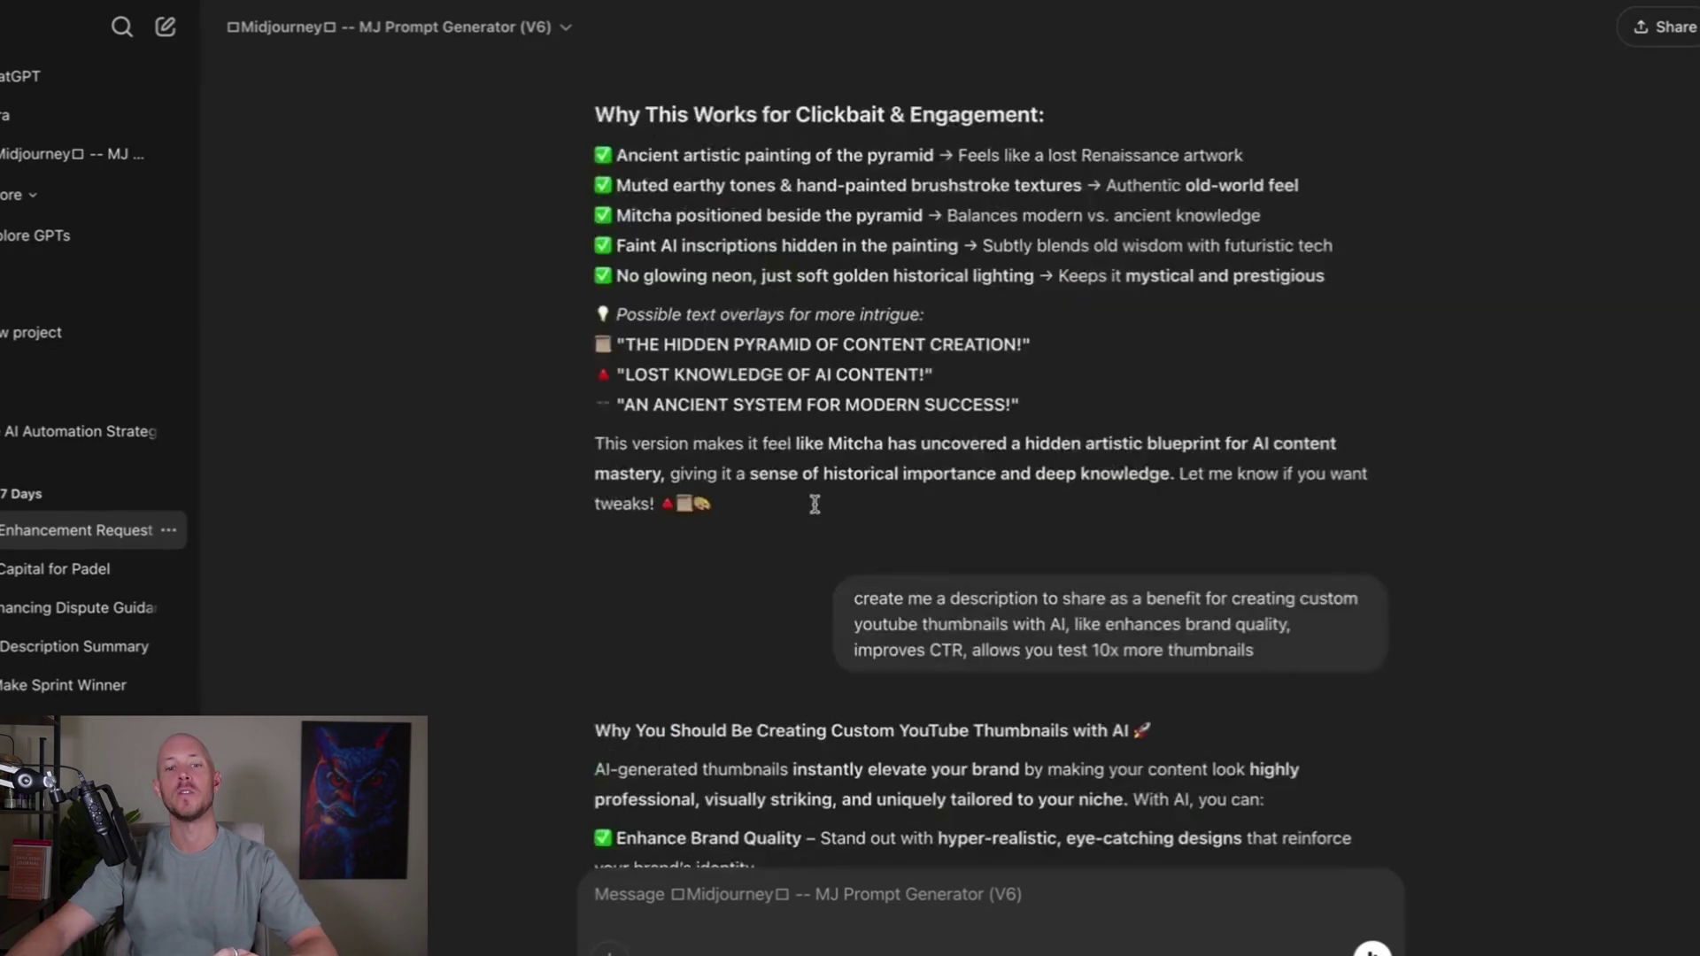
scroll(810, 524, up, 20)
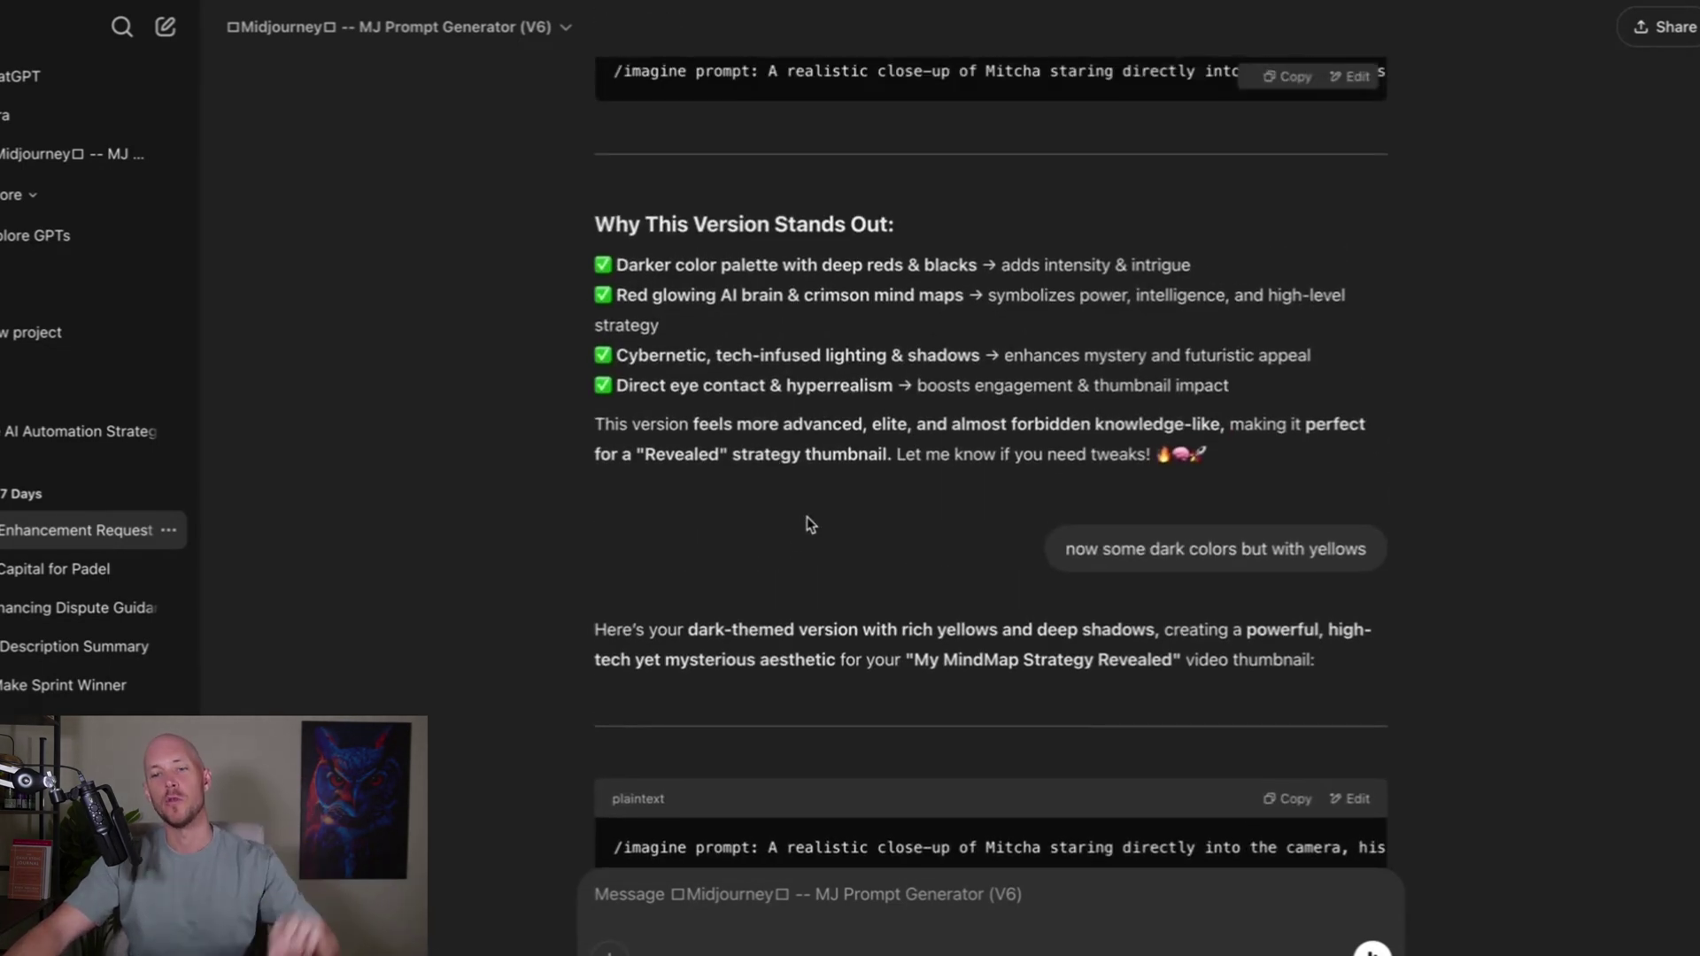
scroll(1531, 468, down, 20)
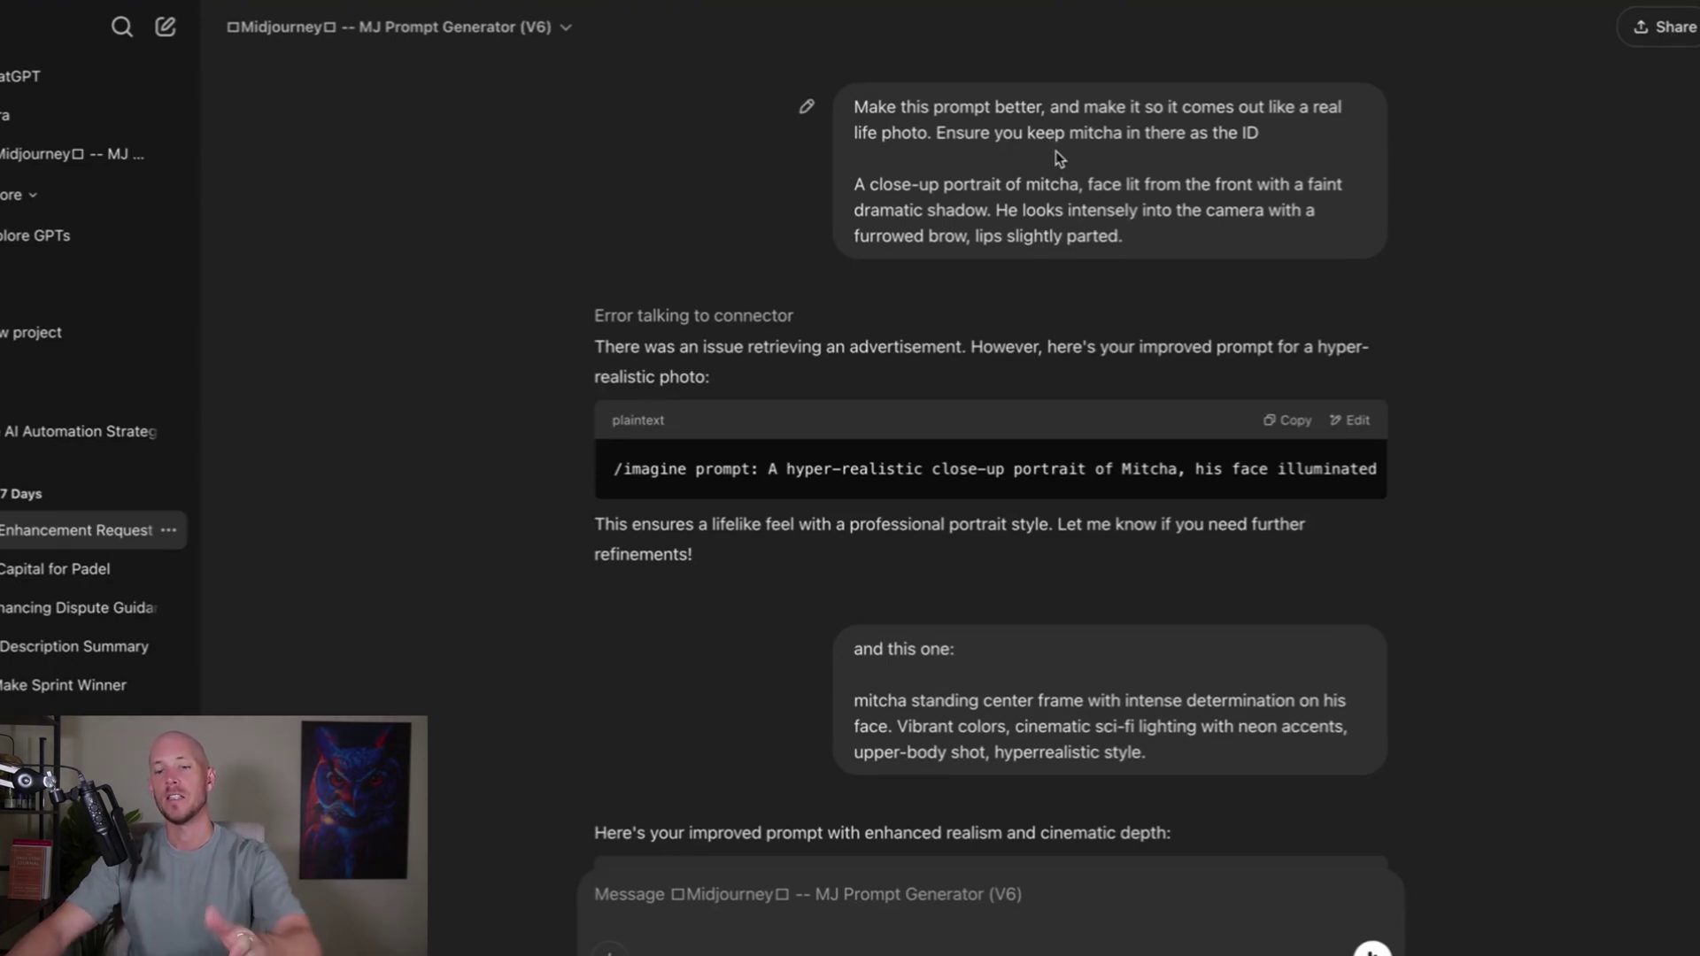
Paste the copied hyper-realistic portrait prompt over the existing fal.ai prompt text
click(1294, 421)
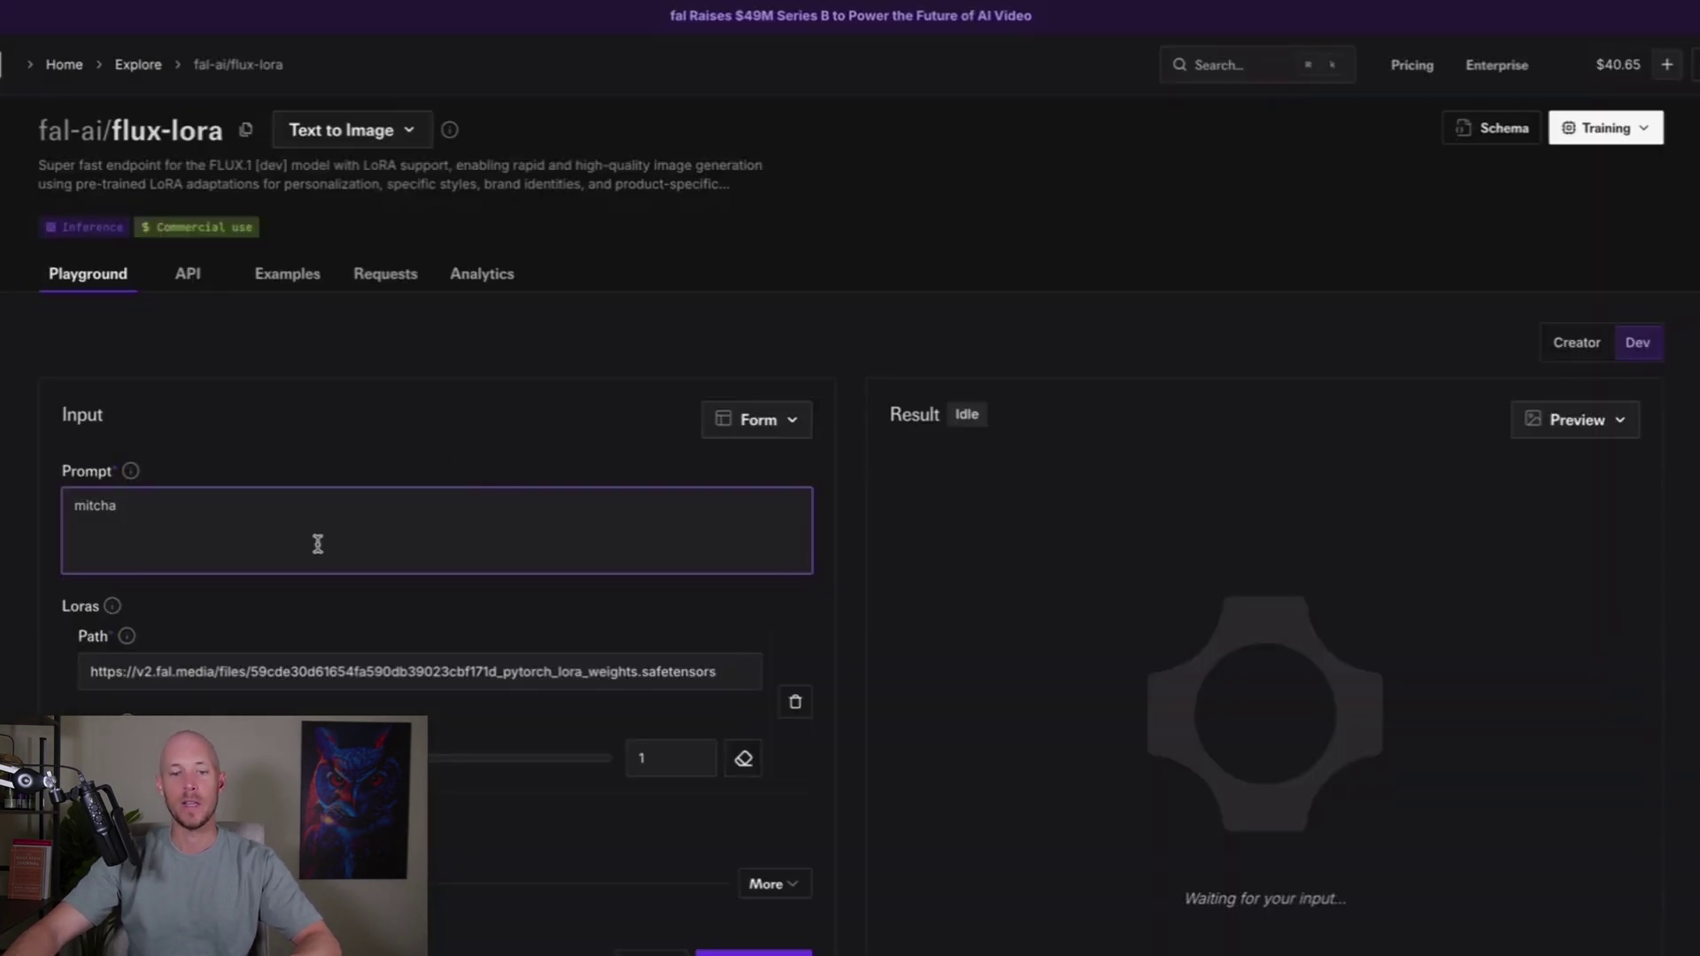
key(ctrl+a)
key(ctrl+v)
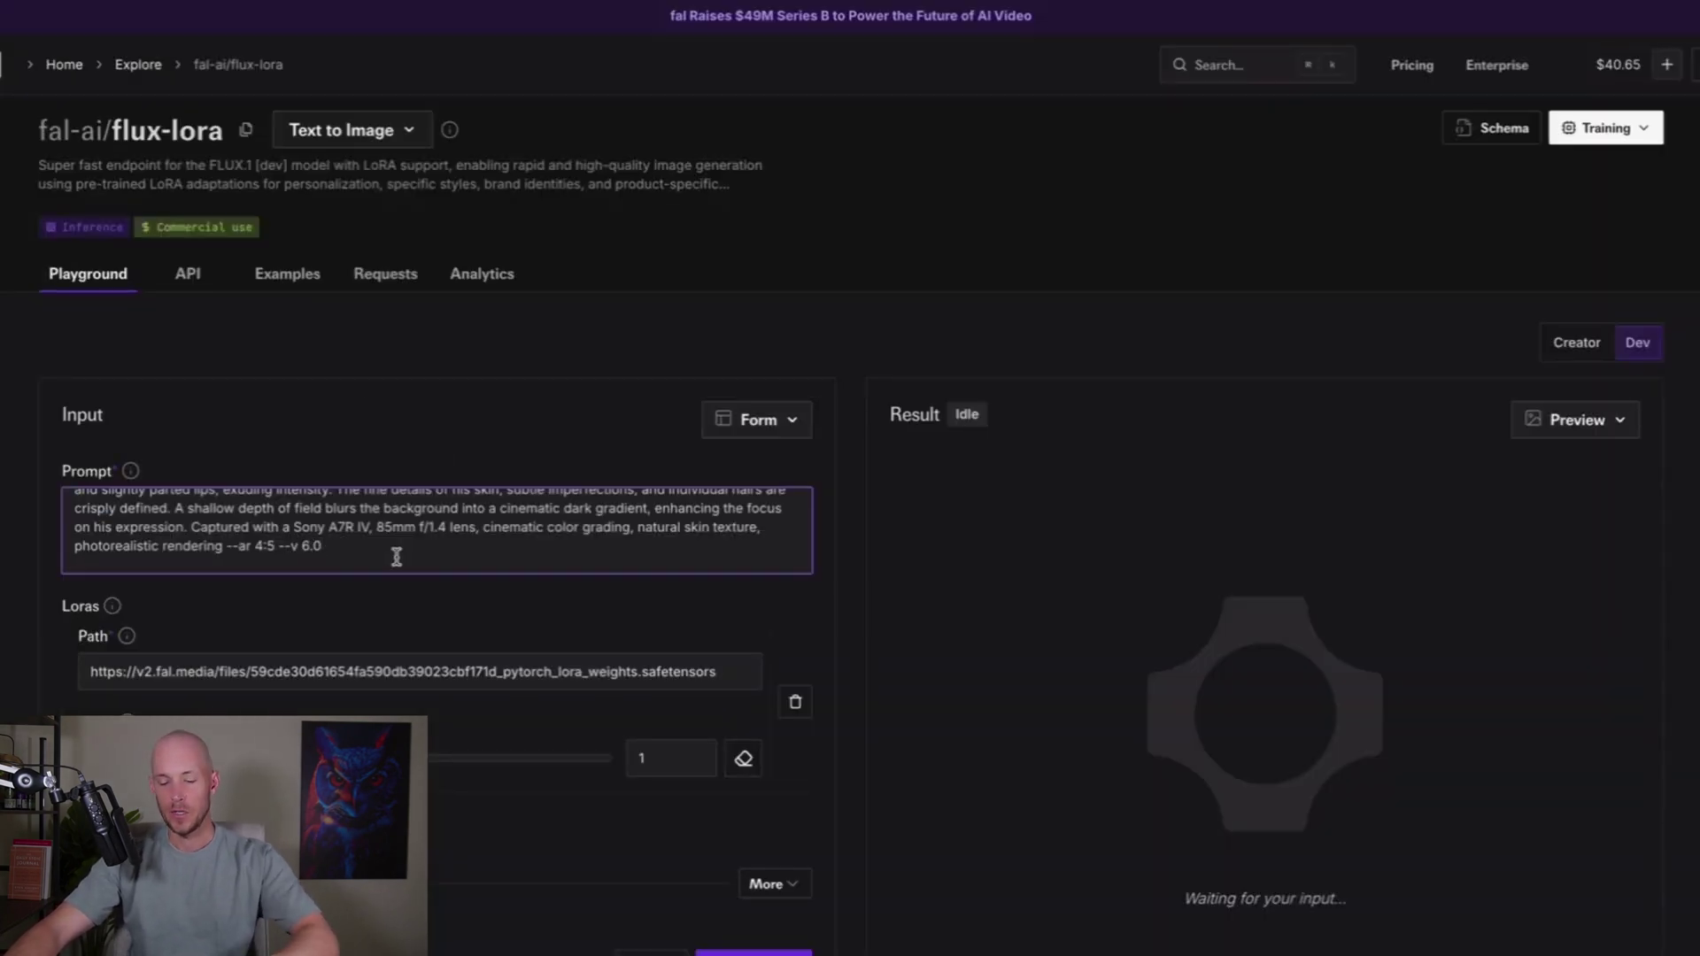
Strip the trailing '--ar 4:5 --v 6.0' and leading '/imagine prompt:' from the prompt
drag(219, 546, 408, 555)
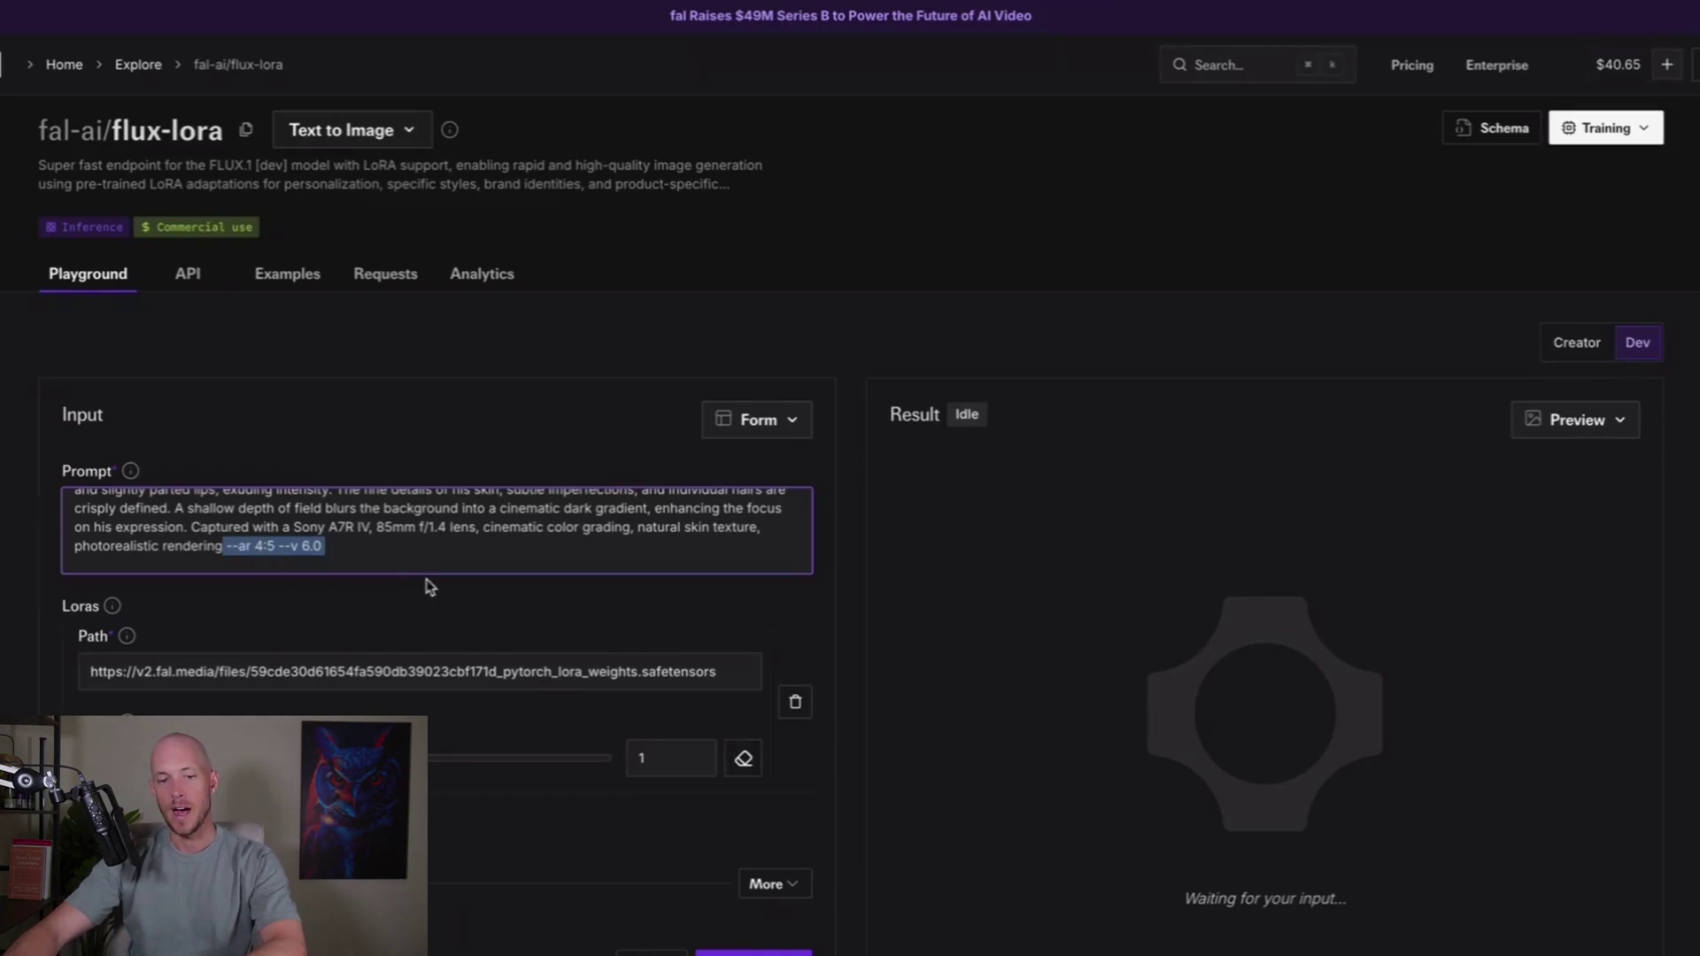
key(BackSpace)
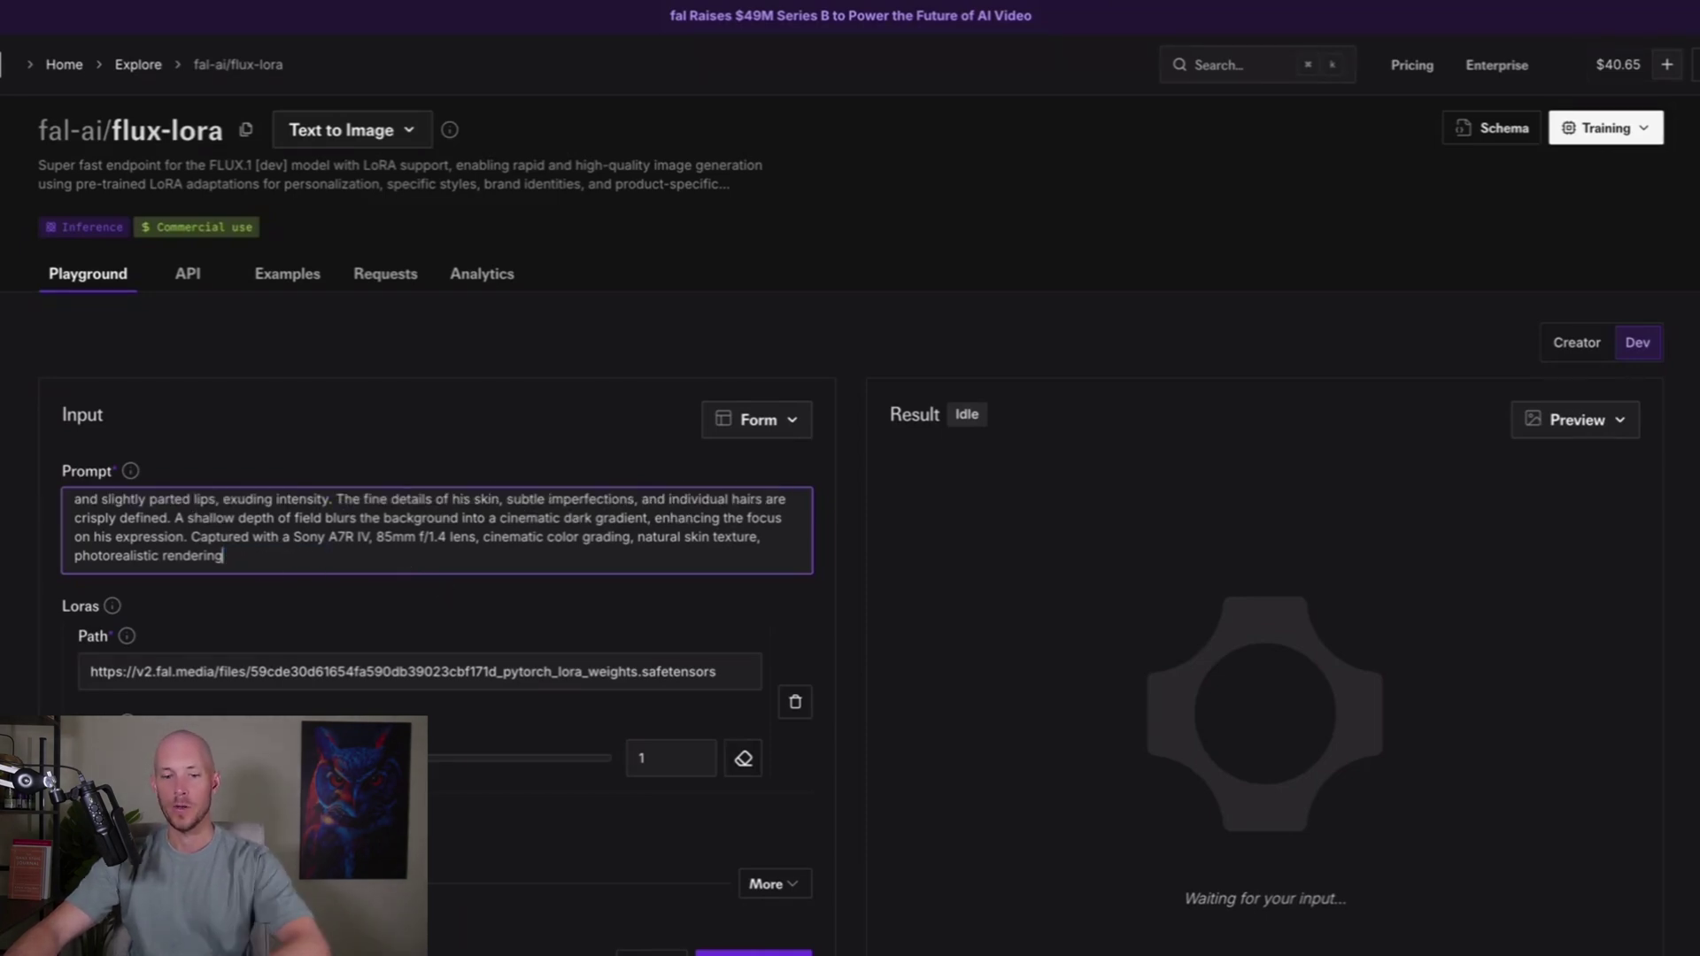
scroll(265, 553, up, 3)
drag(188, 506, 75, 505)
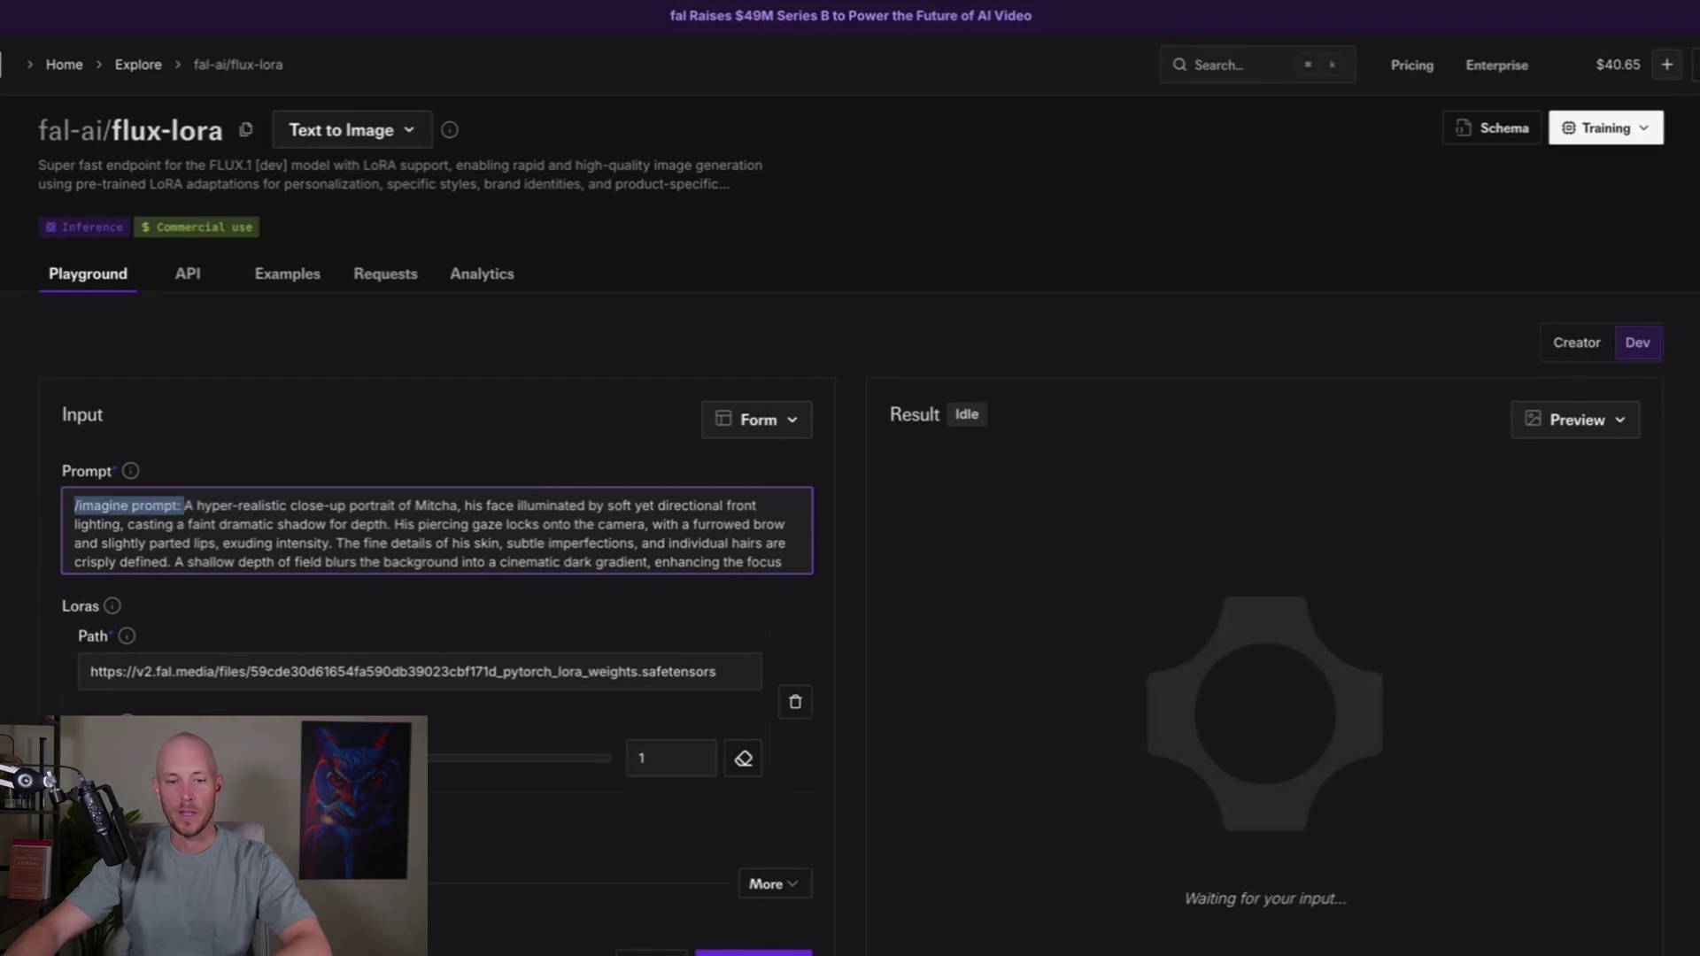
key(BackSpace)
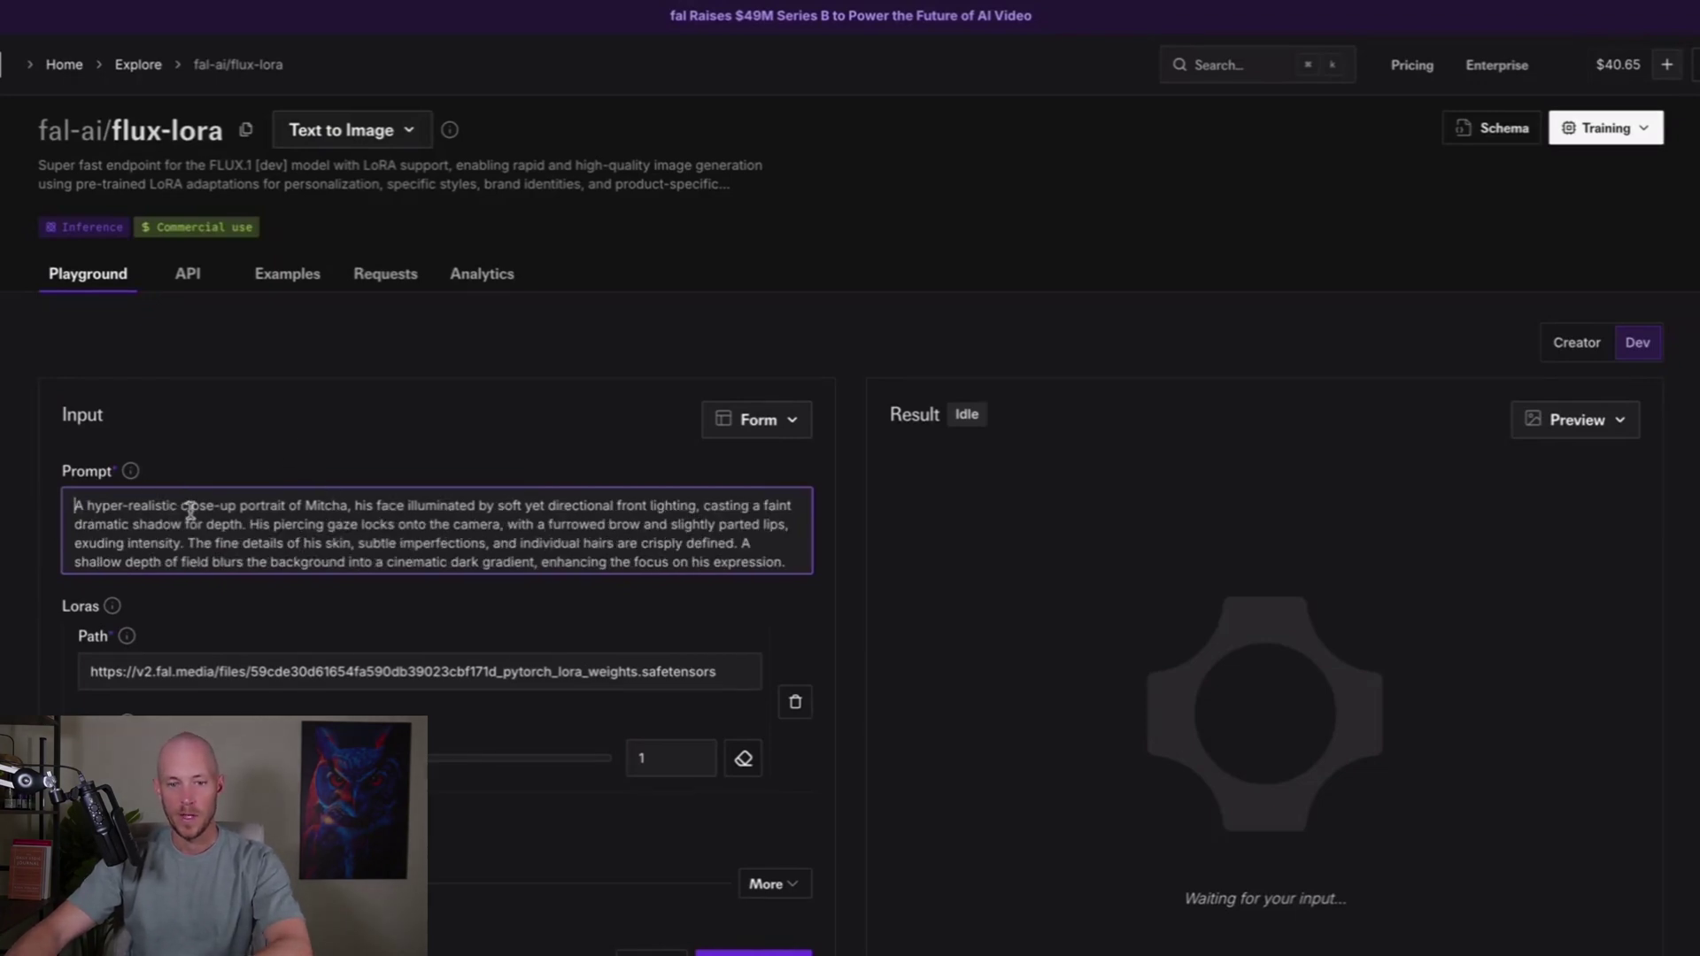
drag(259, 501, 780, 571)
click(546, 527)
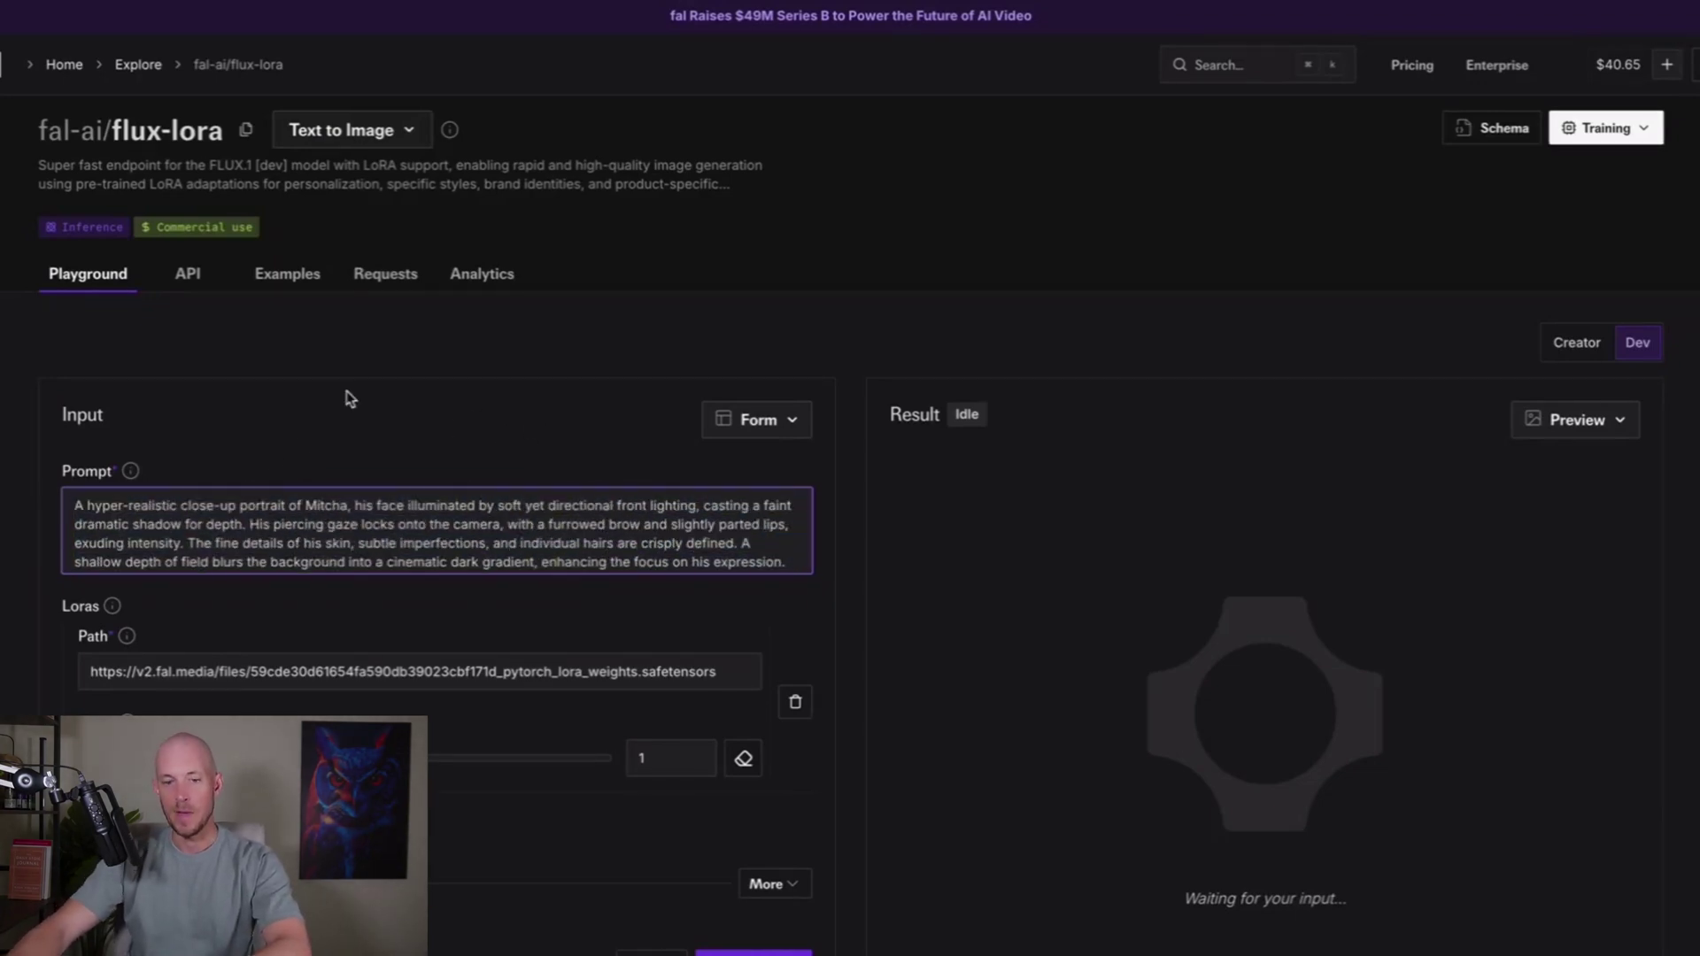
click(366, 407)
scroll(467, 523, down, 2)
scroll(455, 516, up, 2)
scroll(443, 505, down, 2)
scroll(443, 543, up, 2)
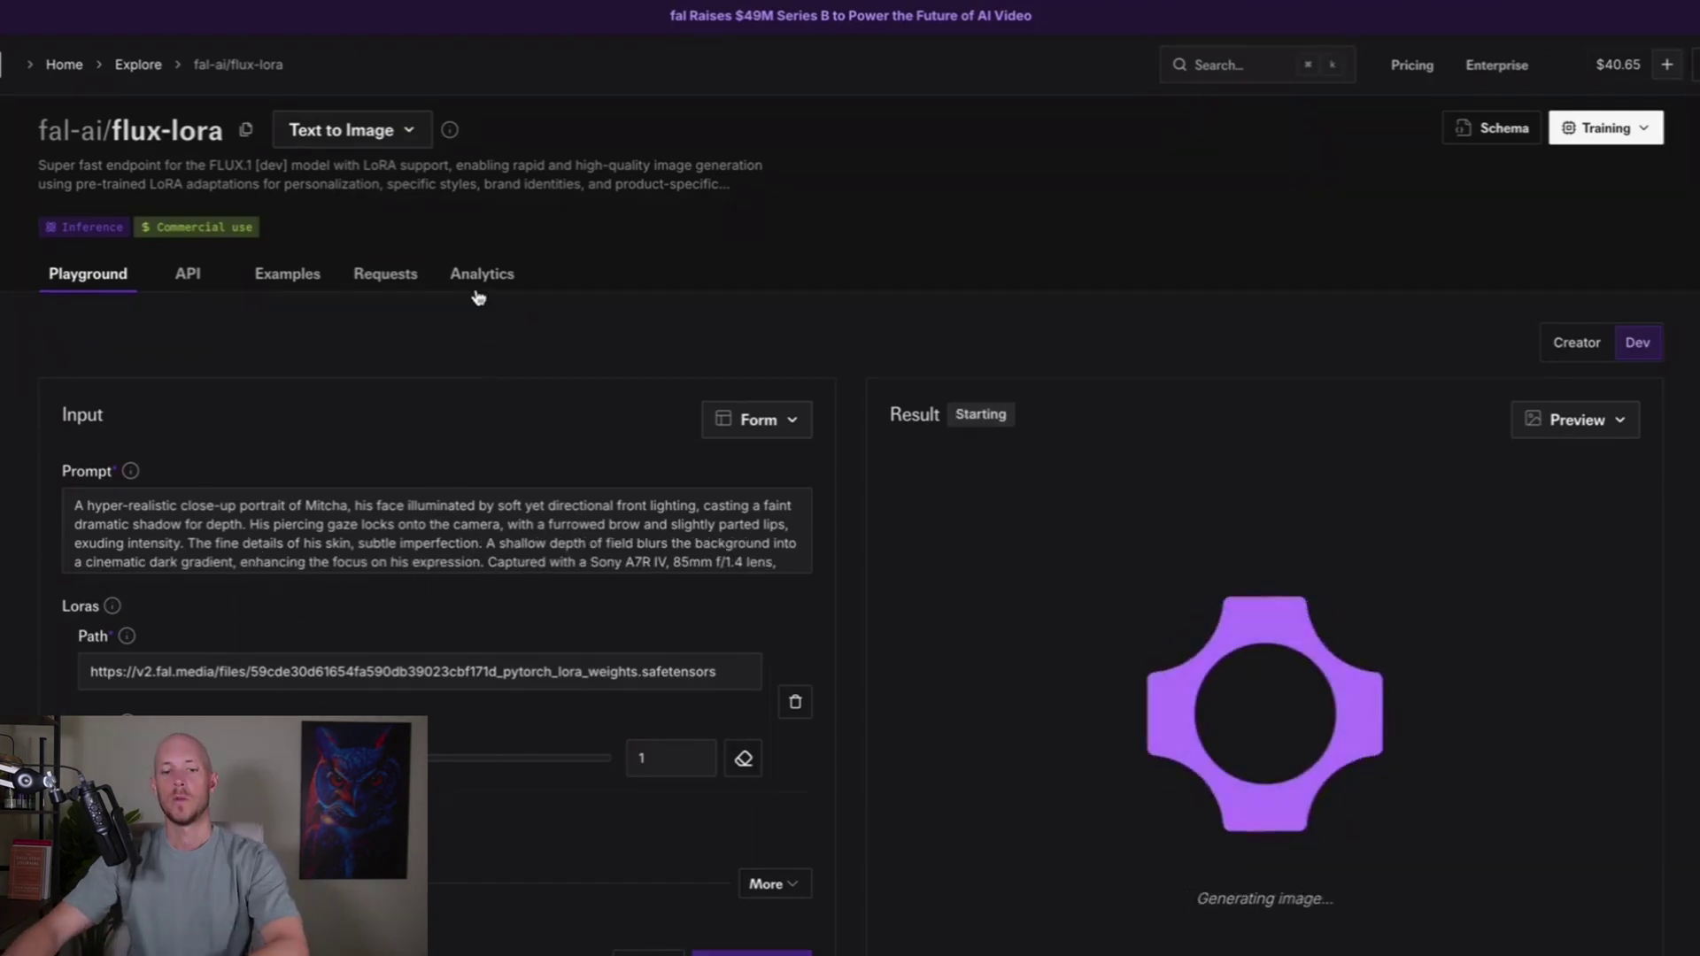
Expand the additional settings and set Image Size to Landscape 16:9
scroll(478, 298, down, 3)
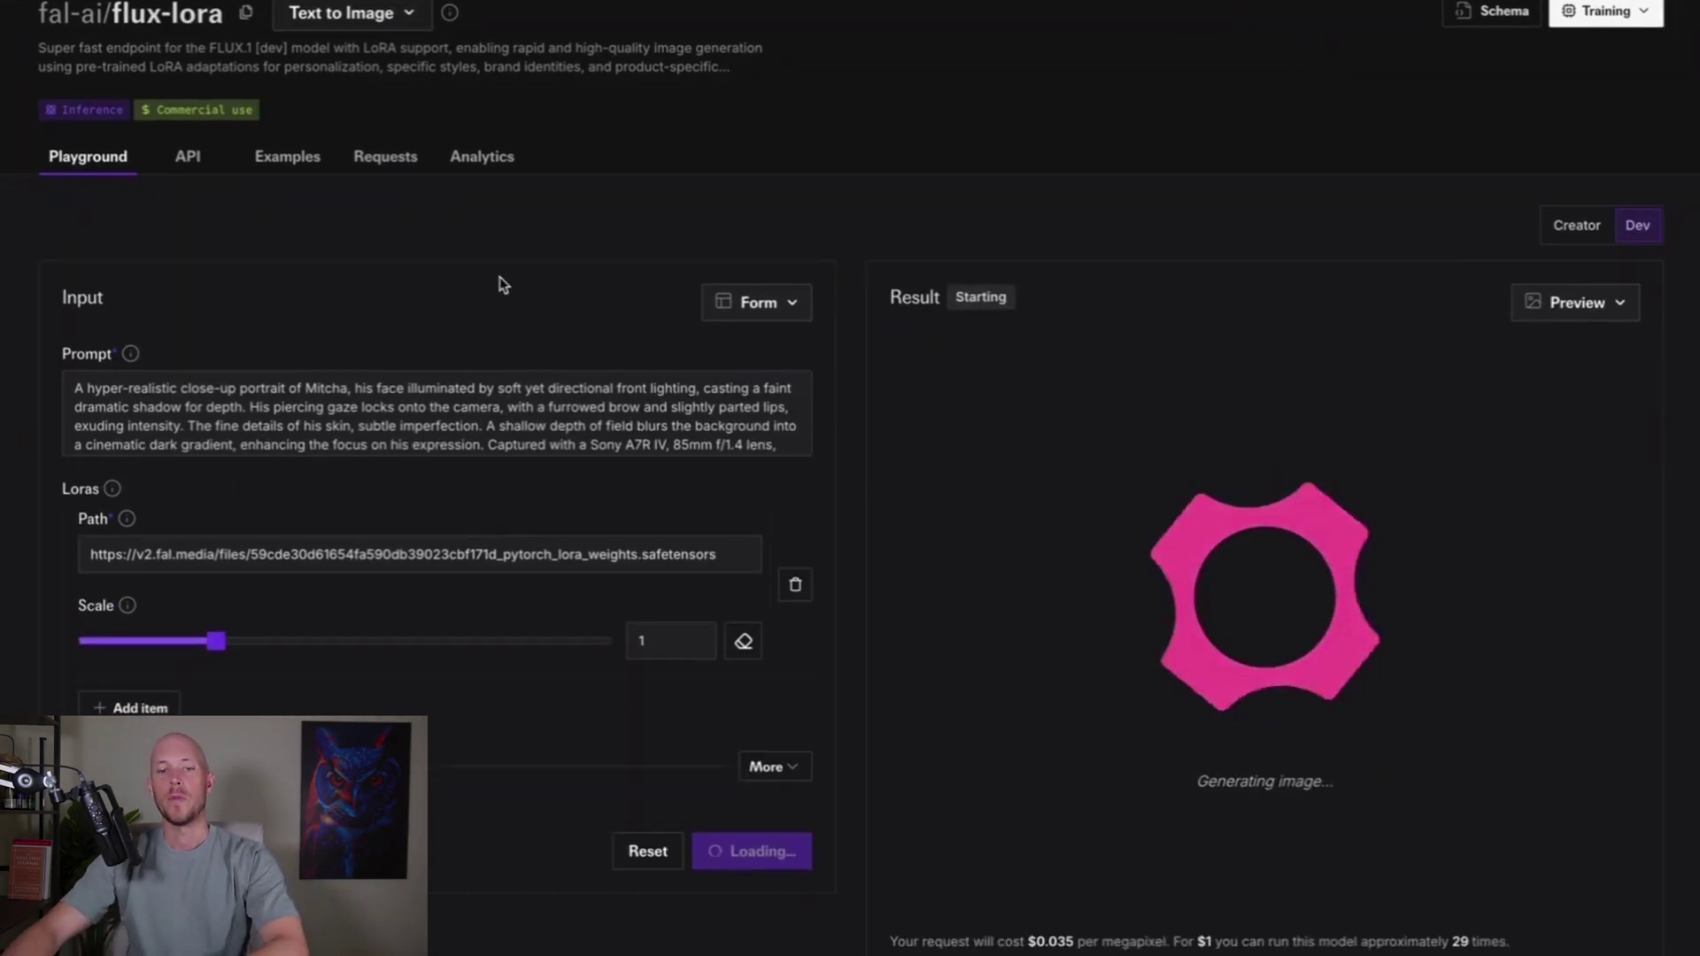
scroll(523, 257, up, 4)
scroll(497, 270, down, 3)
scroll(852, 290, down, 3)
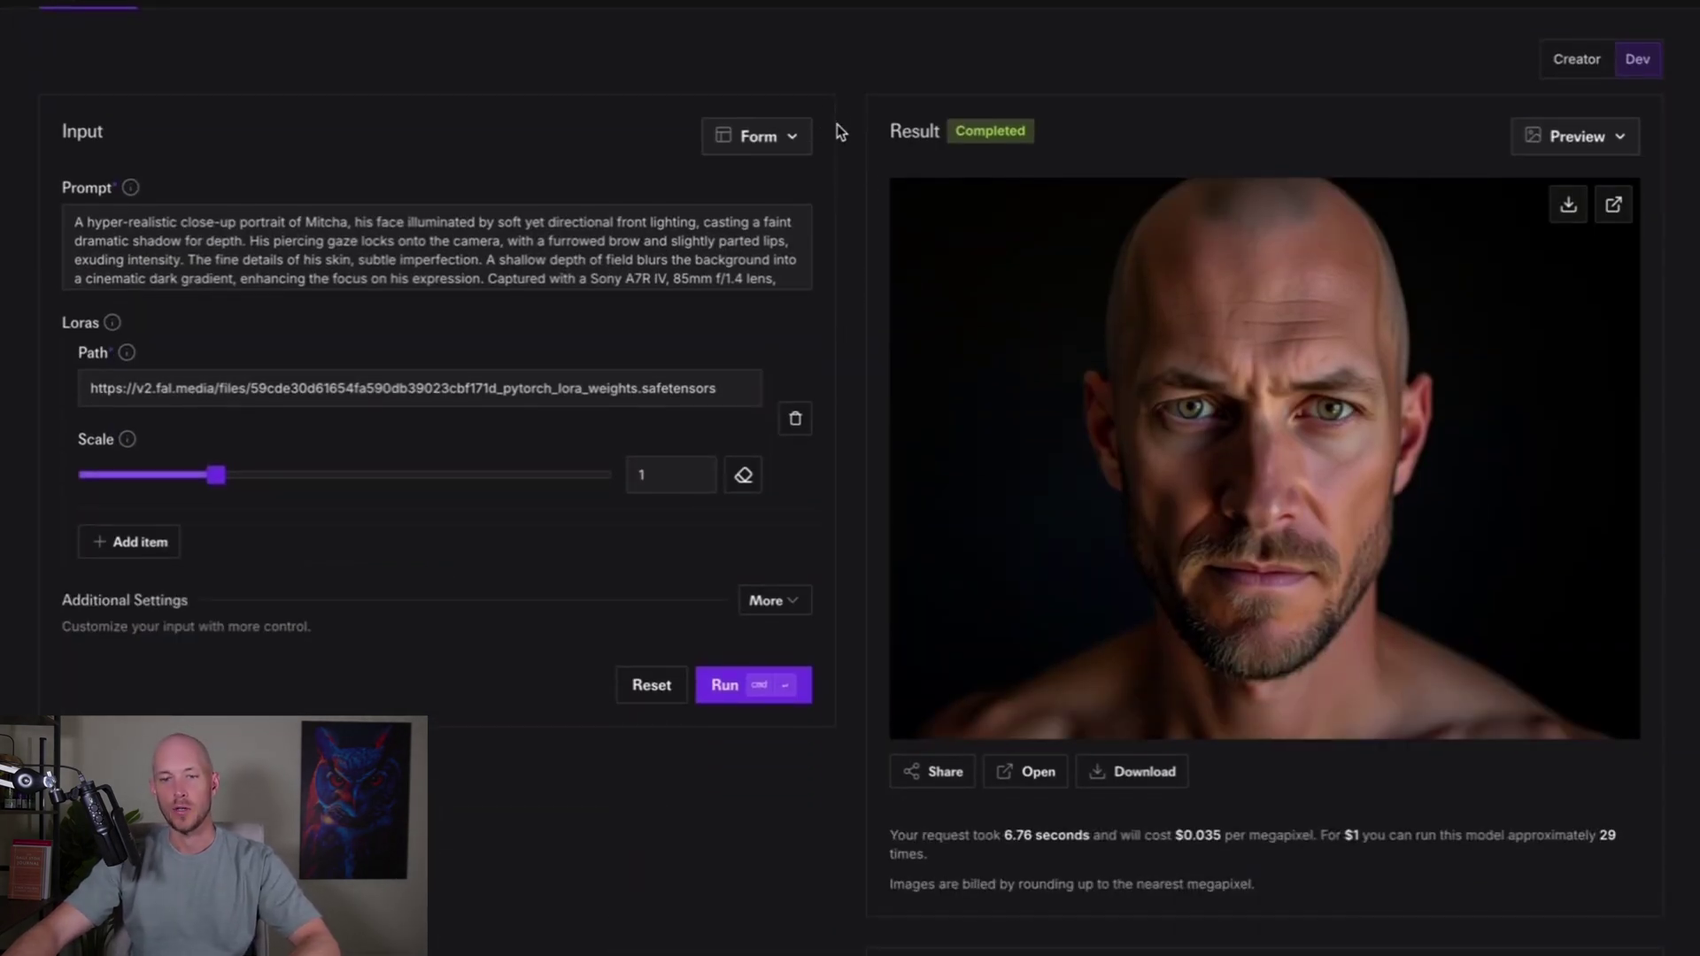
scroll(452, 288, down, 1)
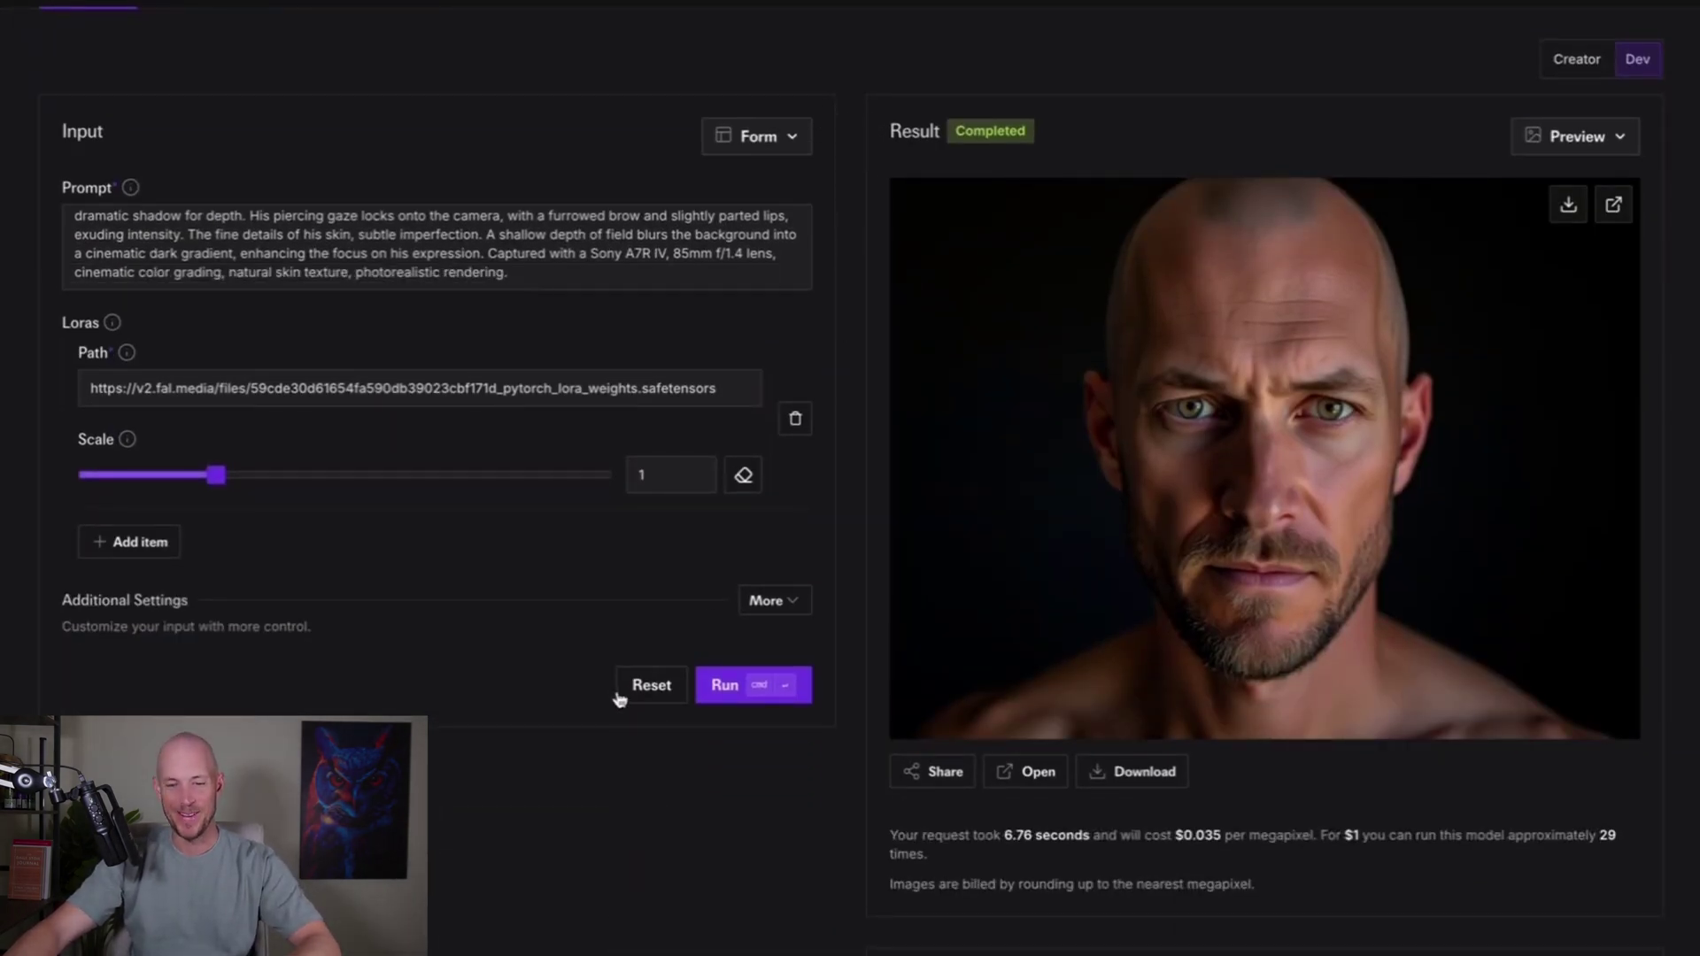
click(786, 602)
scroll(835, 441, down, 5)
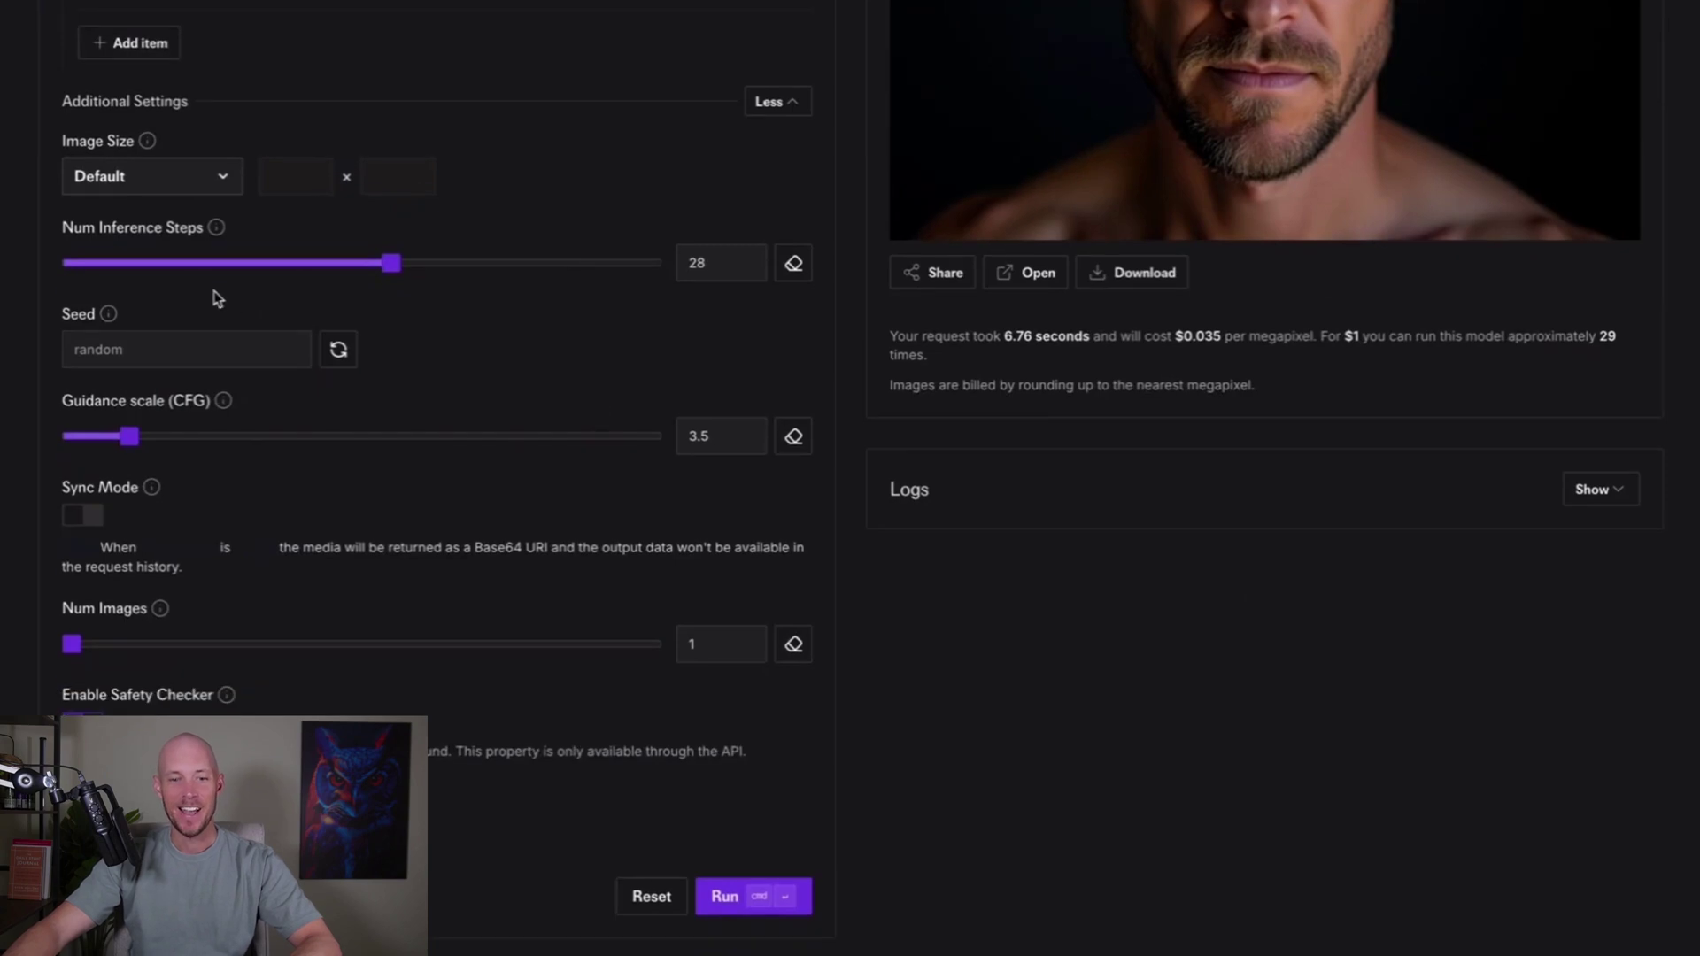
scroll(221, 293, up, 2)
click(146, 388)
click(146, 612)
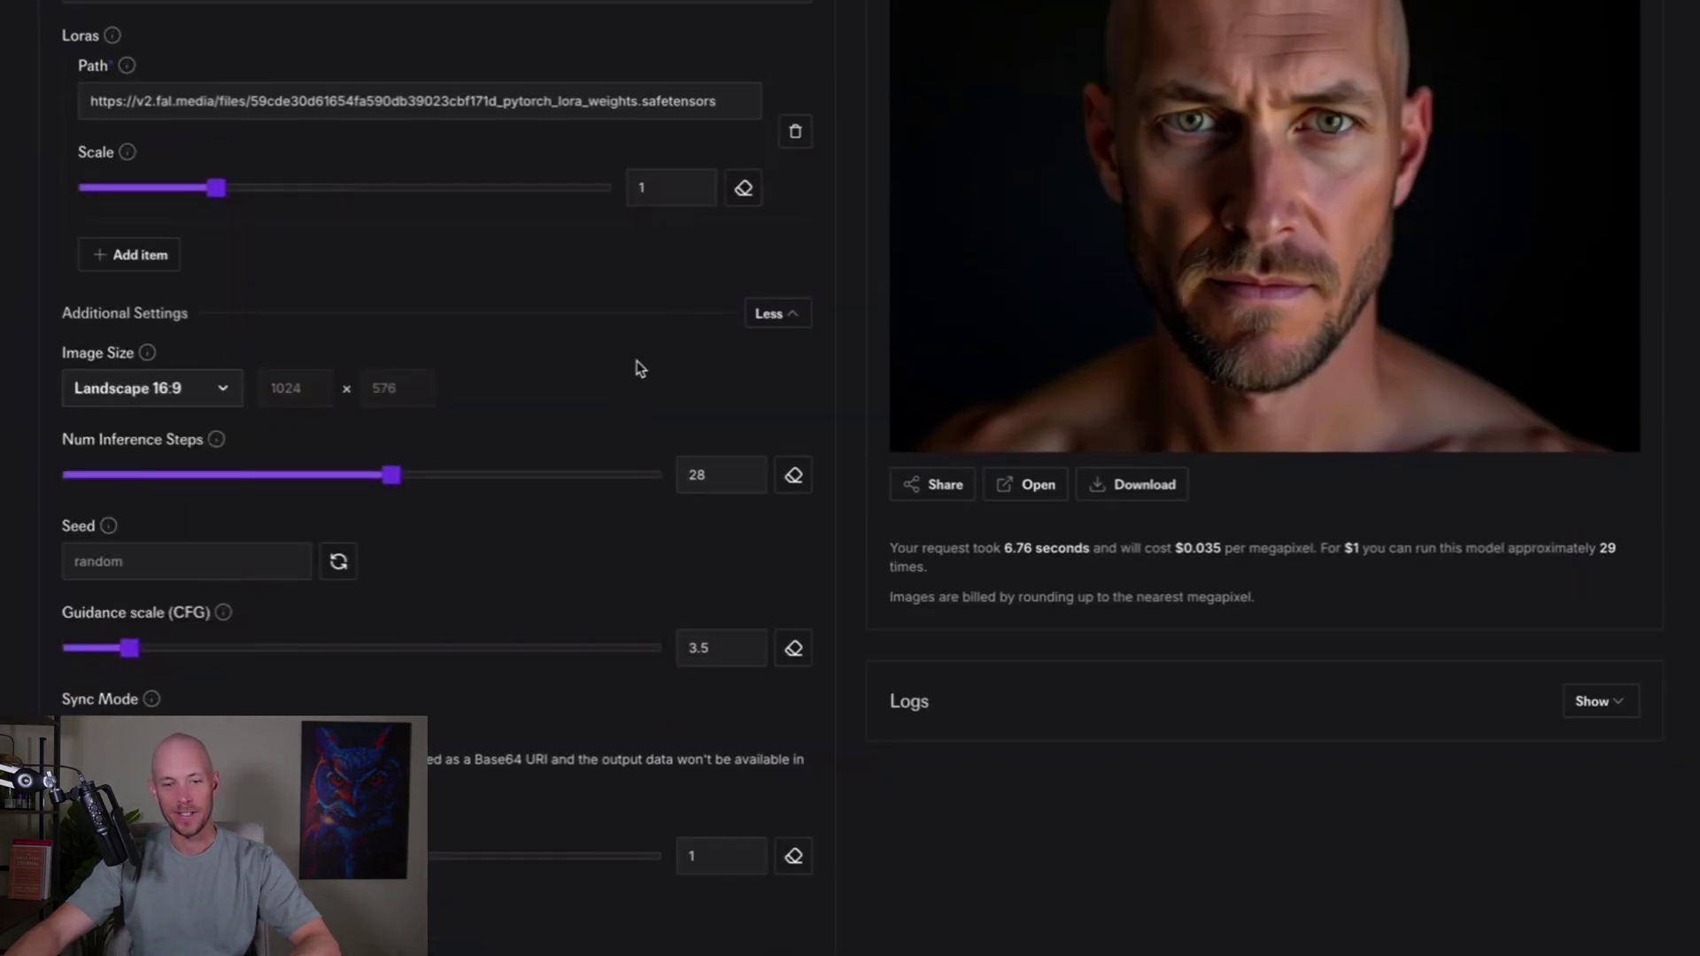
Set Num Images to 4 and Inference Steps to 40, then start a generation
scroll(505, 690, down, 3)
drag(96, 625, 873, 616)
scroll(752, 514, up, 2)
drag(396, 376, 535, 398)
scroll(820, 448, up, 8)
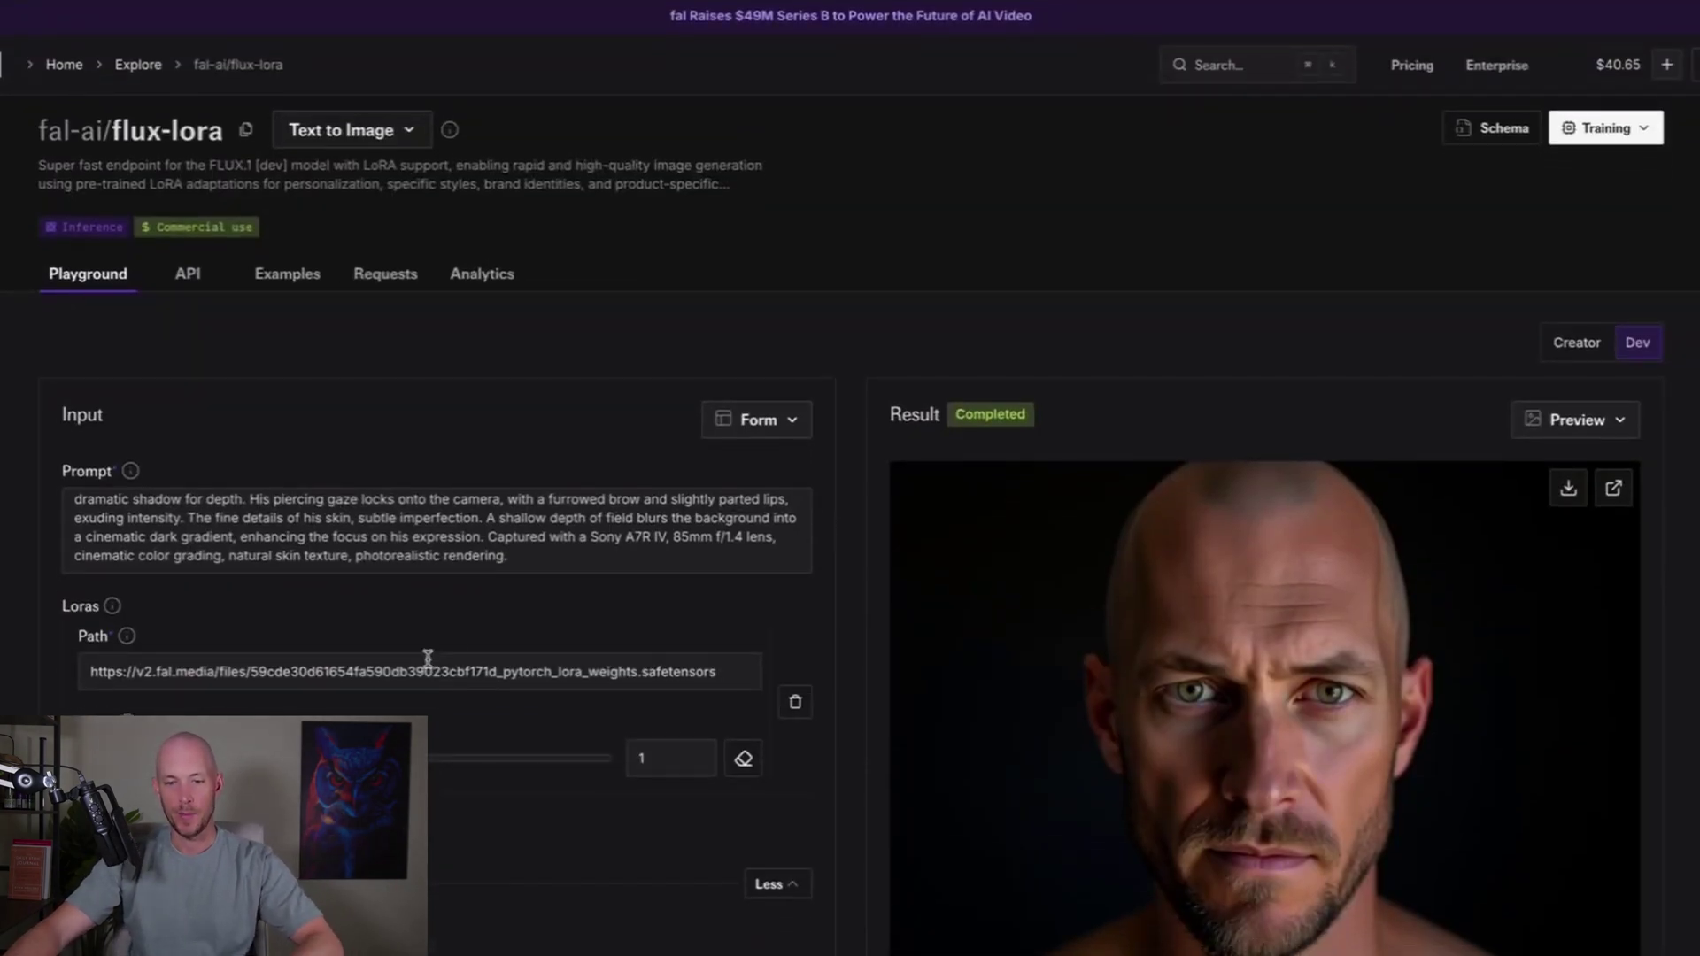
key(ctrl+Return)
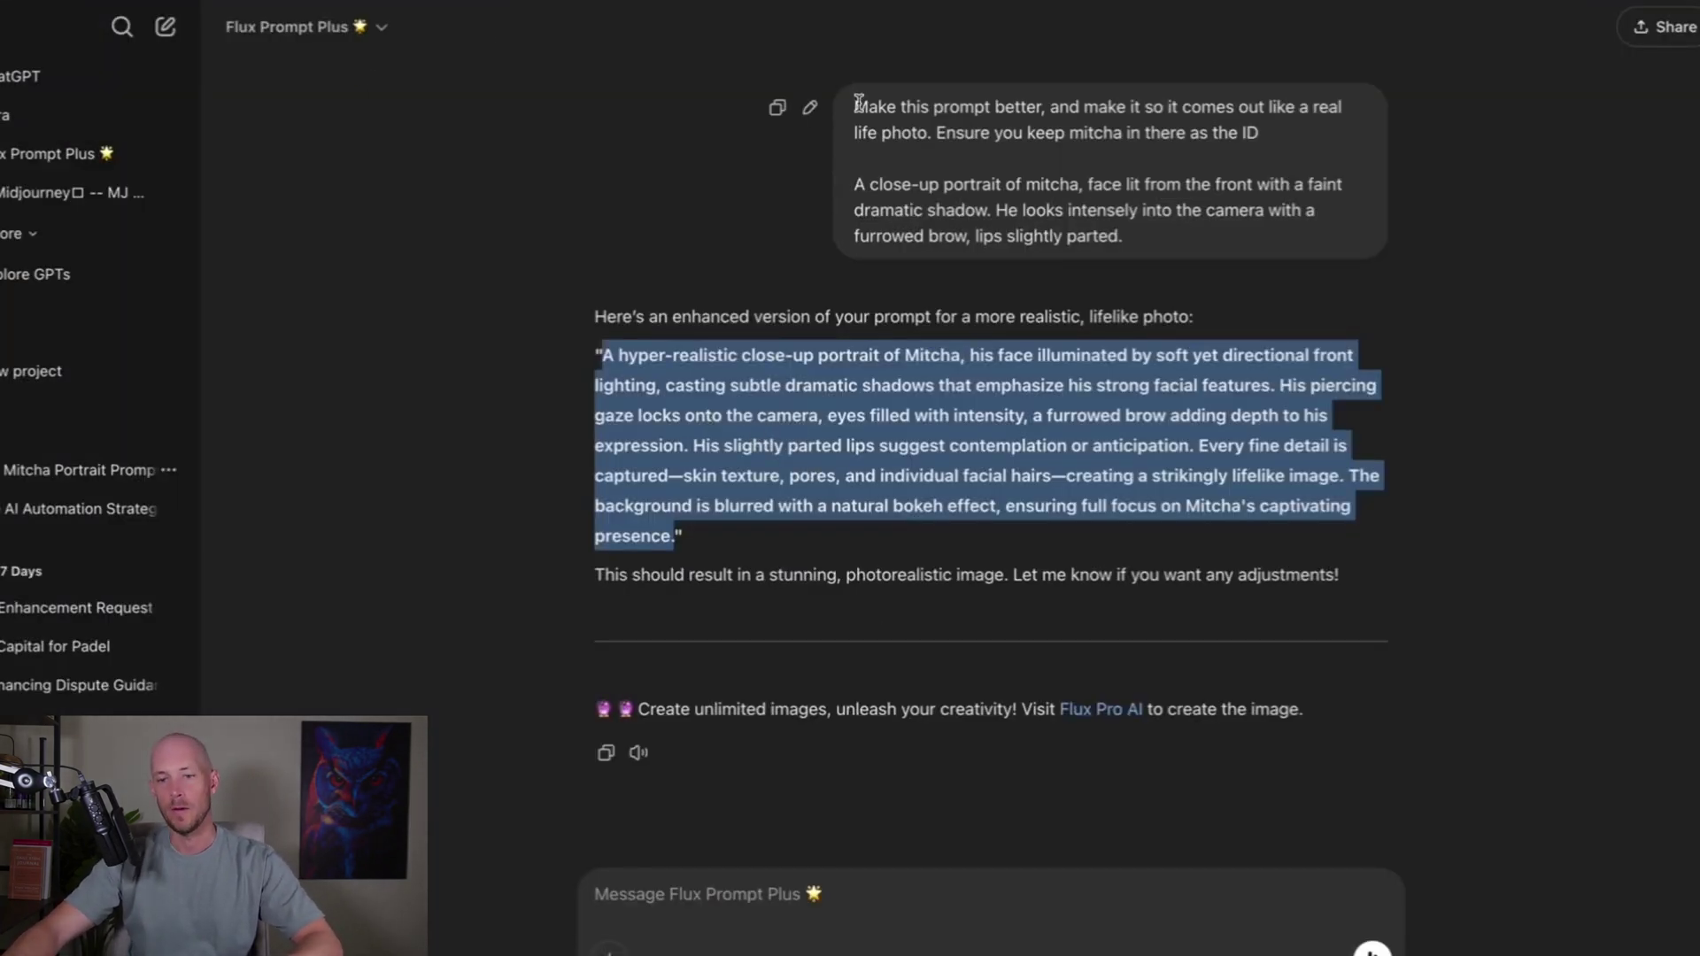
drag(856, 103, 1193, 235)
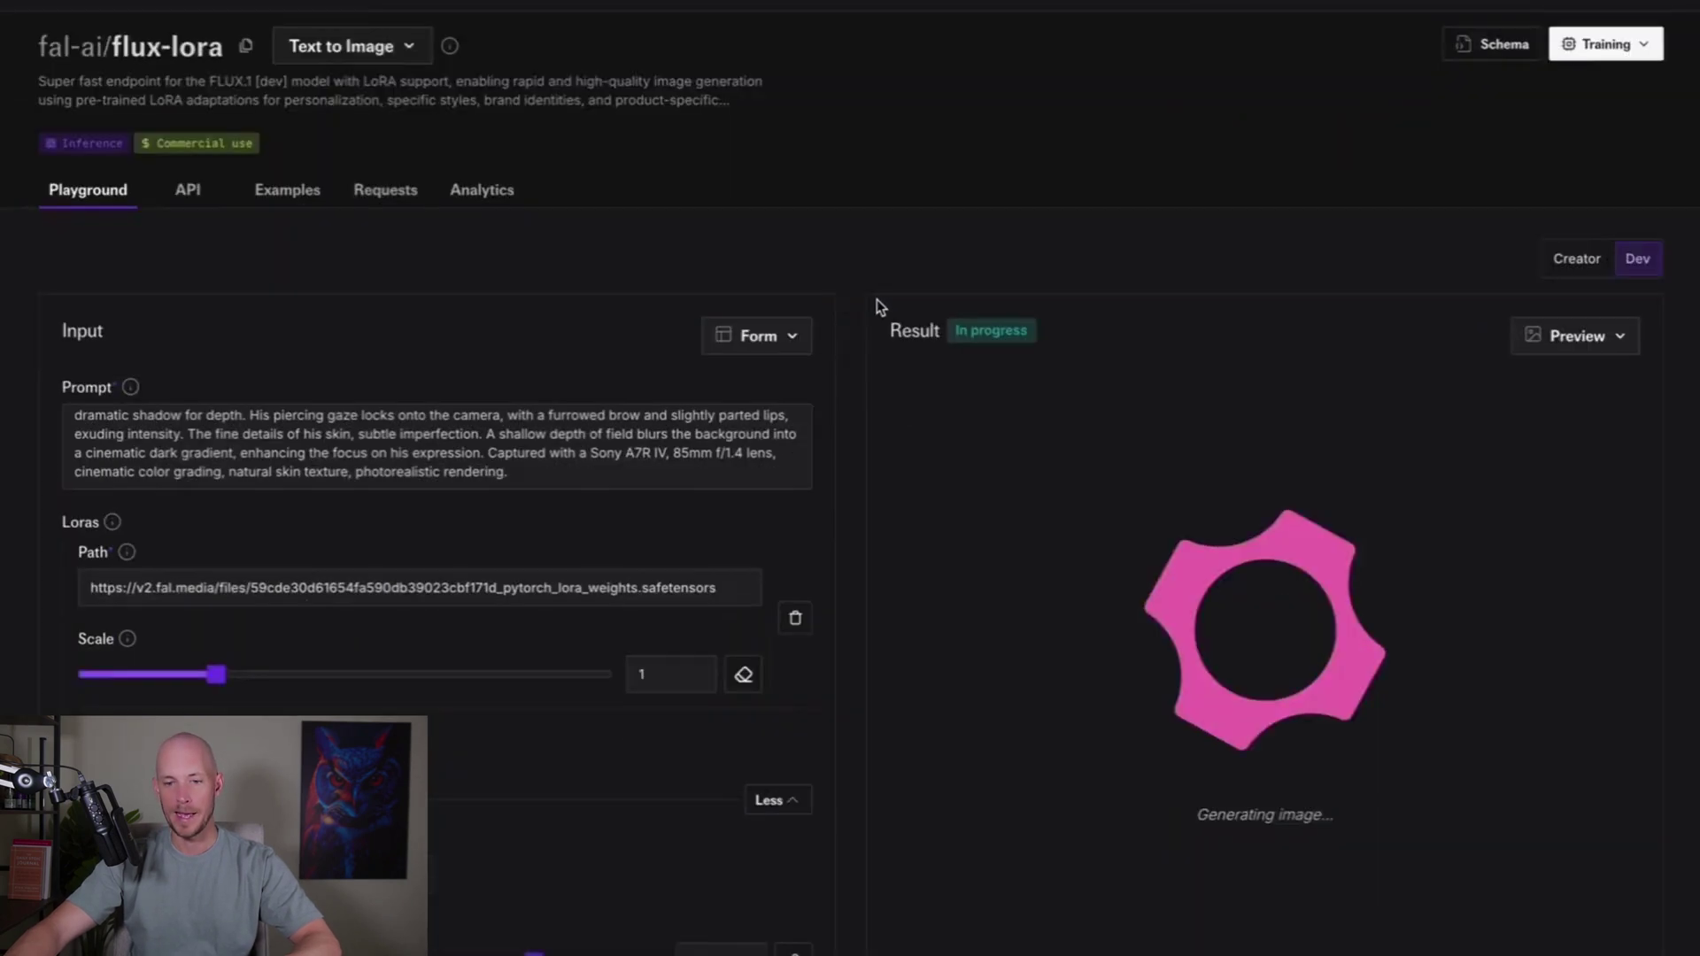
Swap in the longer enhanced portrait prompt and run it to get four new landscape images
scroll(824, 76, down, 3)
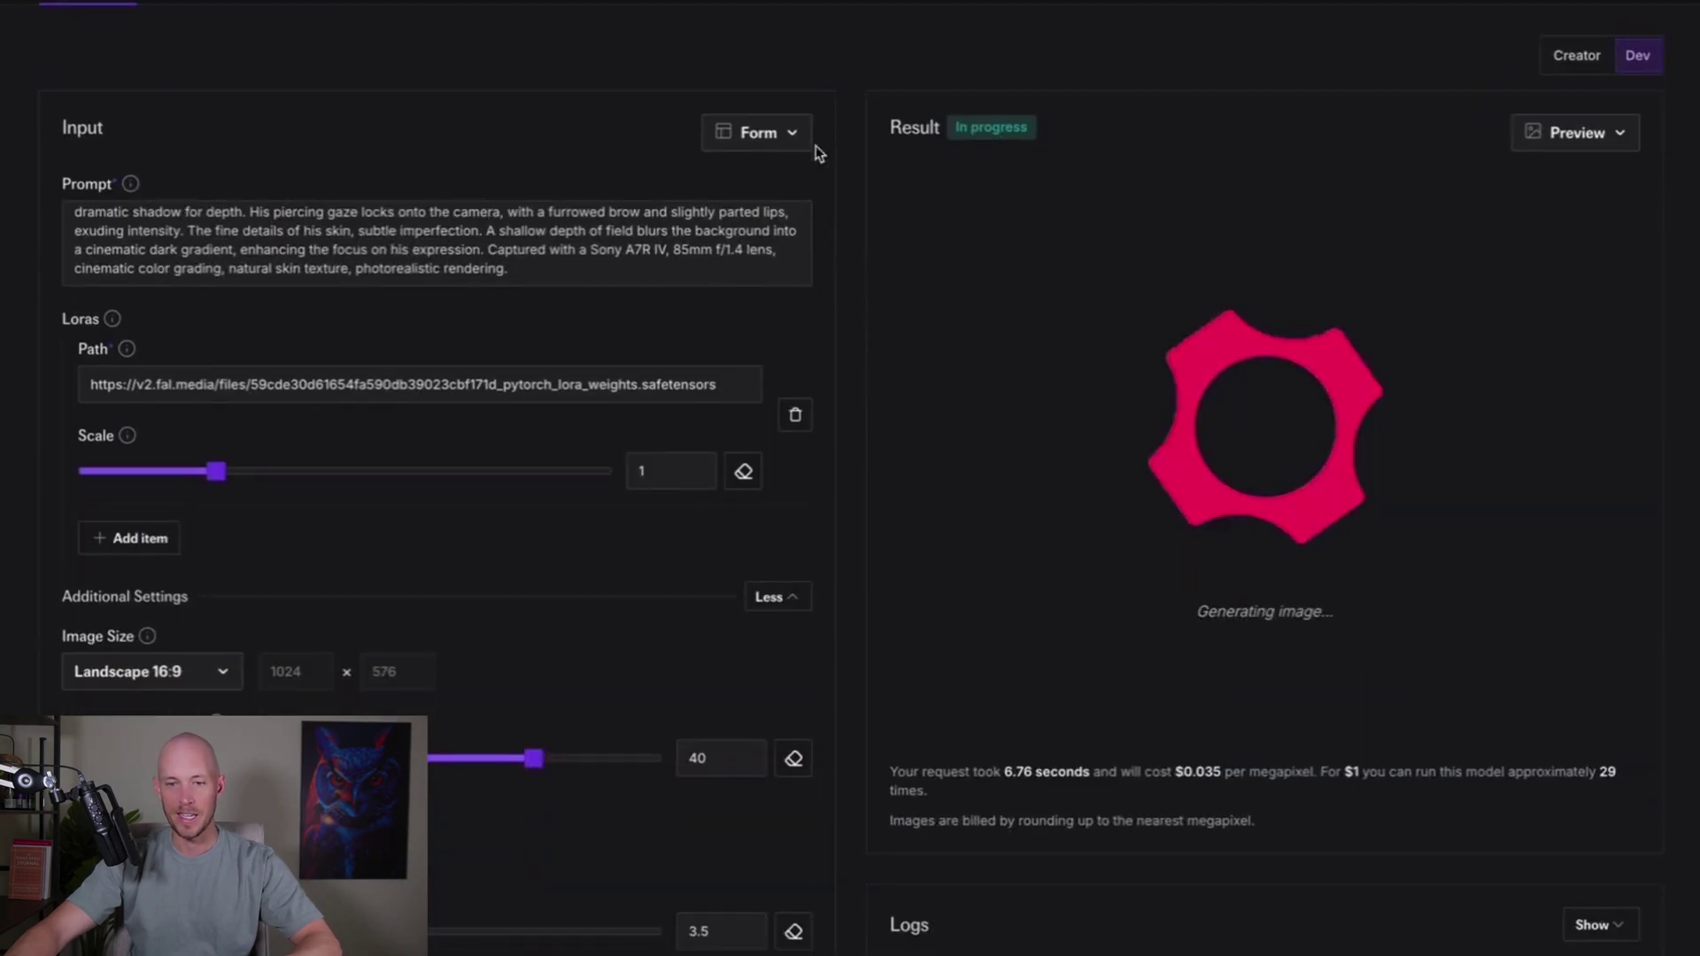
scroll(828, 78, down, 1)
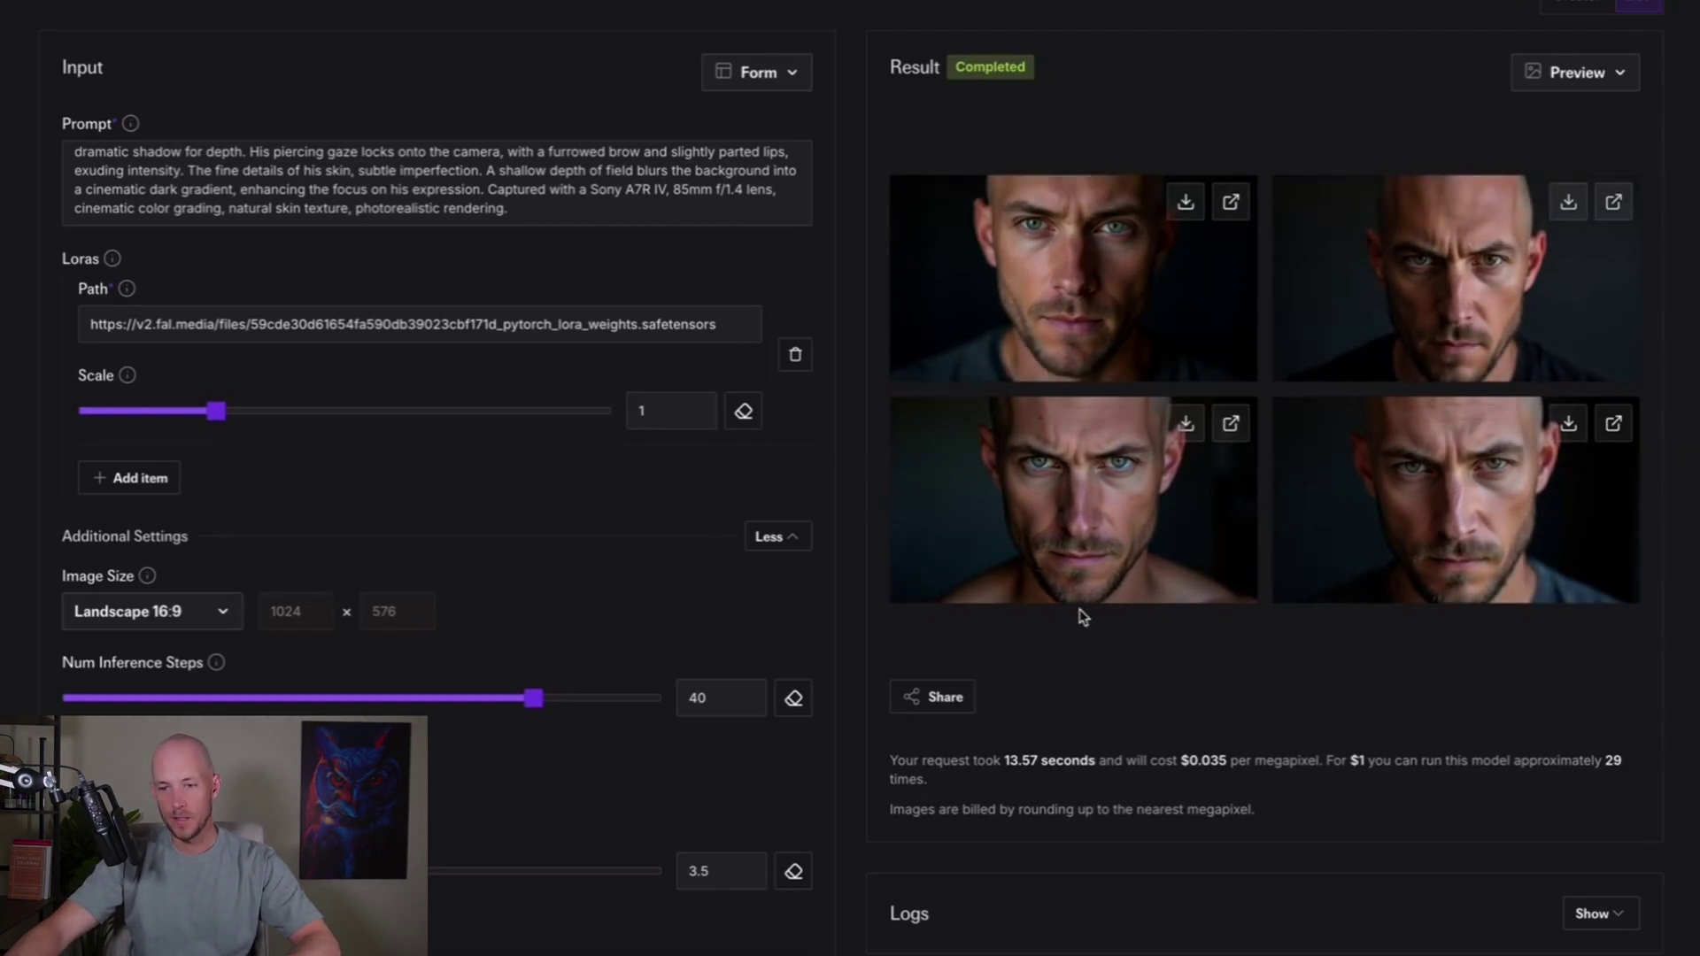
click(614, 199)
key(ctrl+a)
key(ctrl+v)
scroll(405, 186, up, 2)
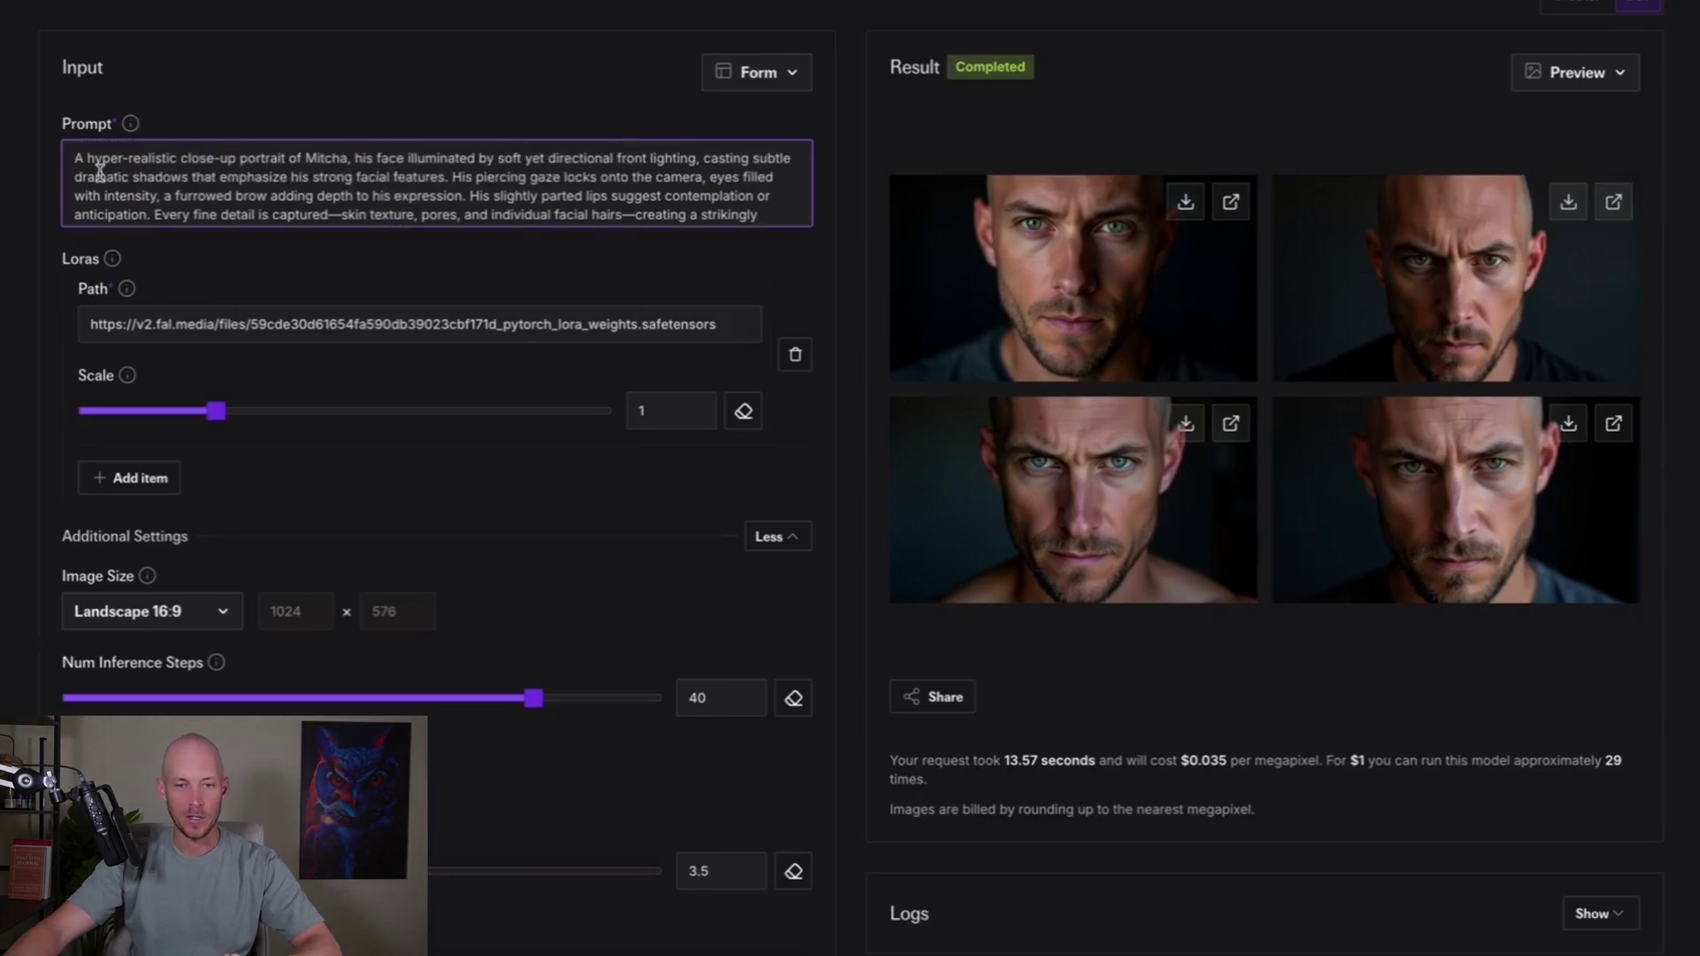
key(ctrl+Return)
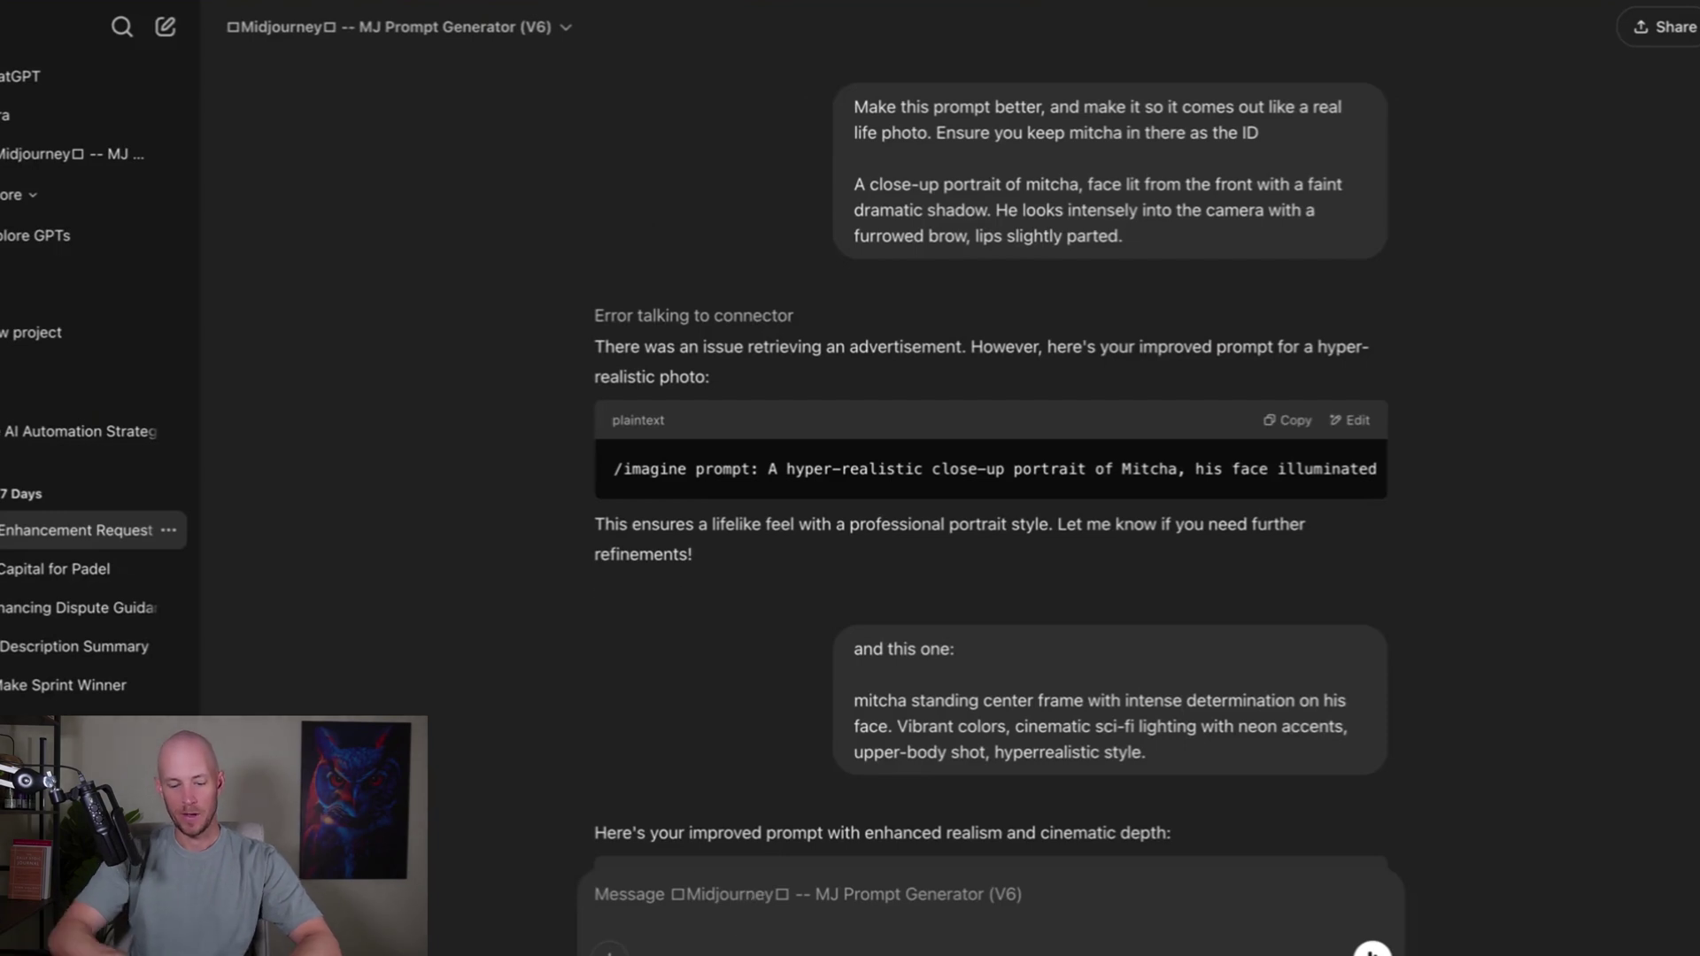
Ask the MJ Prompt Generator for the creator as the Joker with a fun AI-themed background
text(mitcha as the jo)
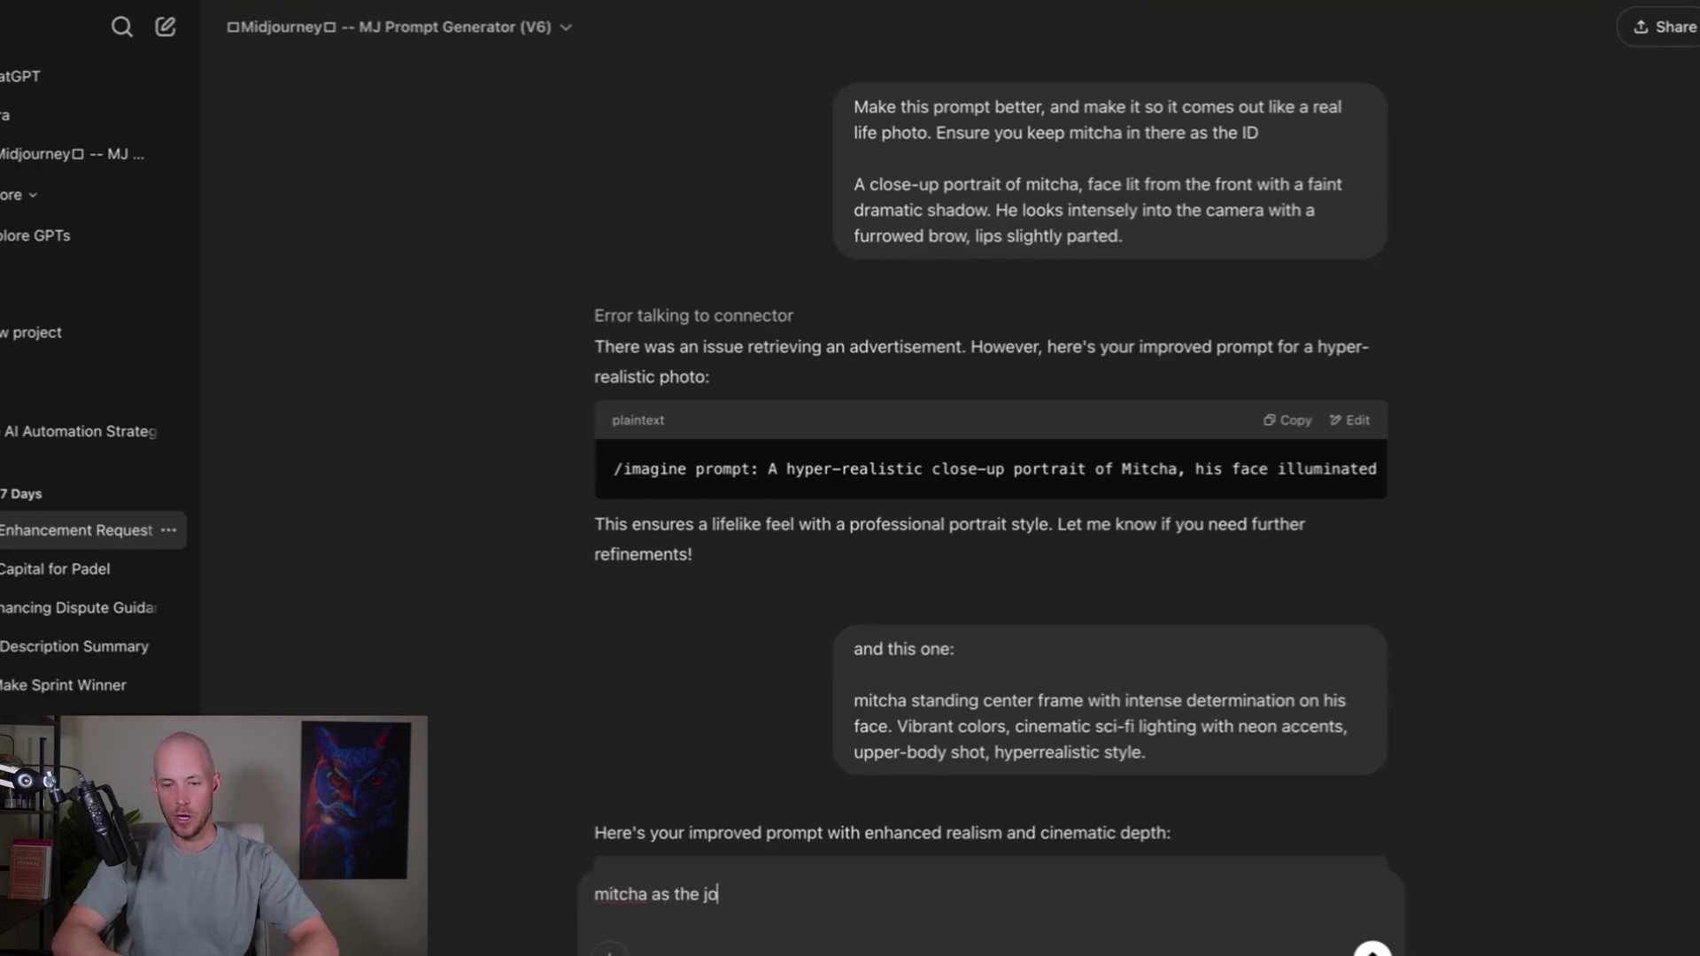
text(ker with a fun backgro)
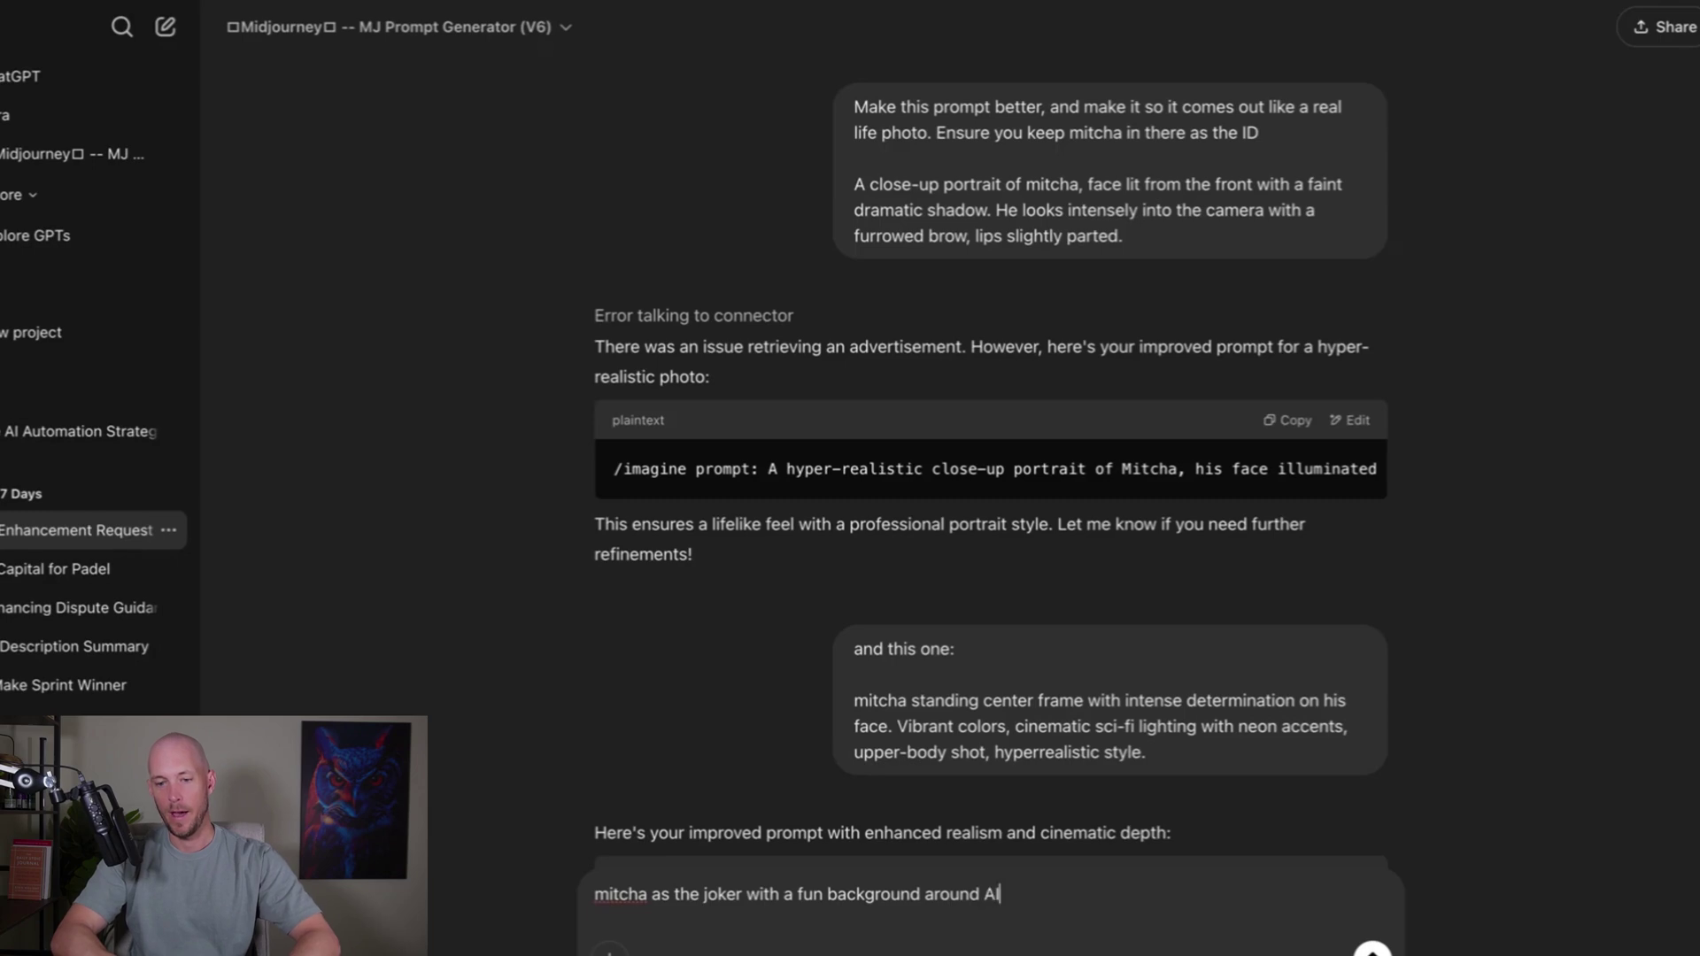
text(und around AI)
key(Return)
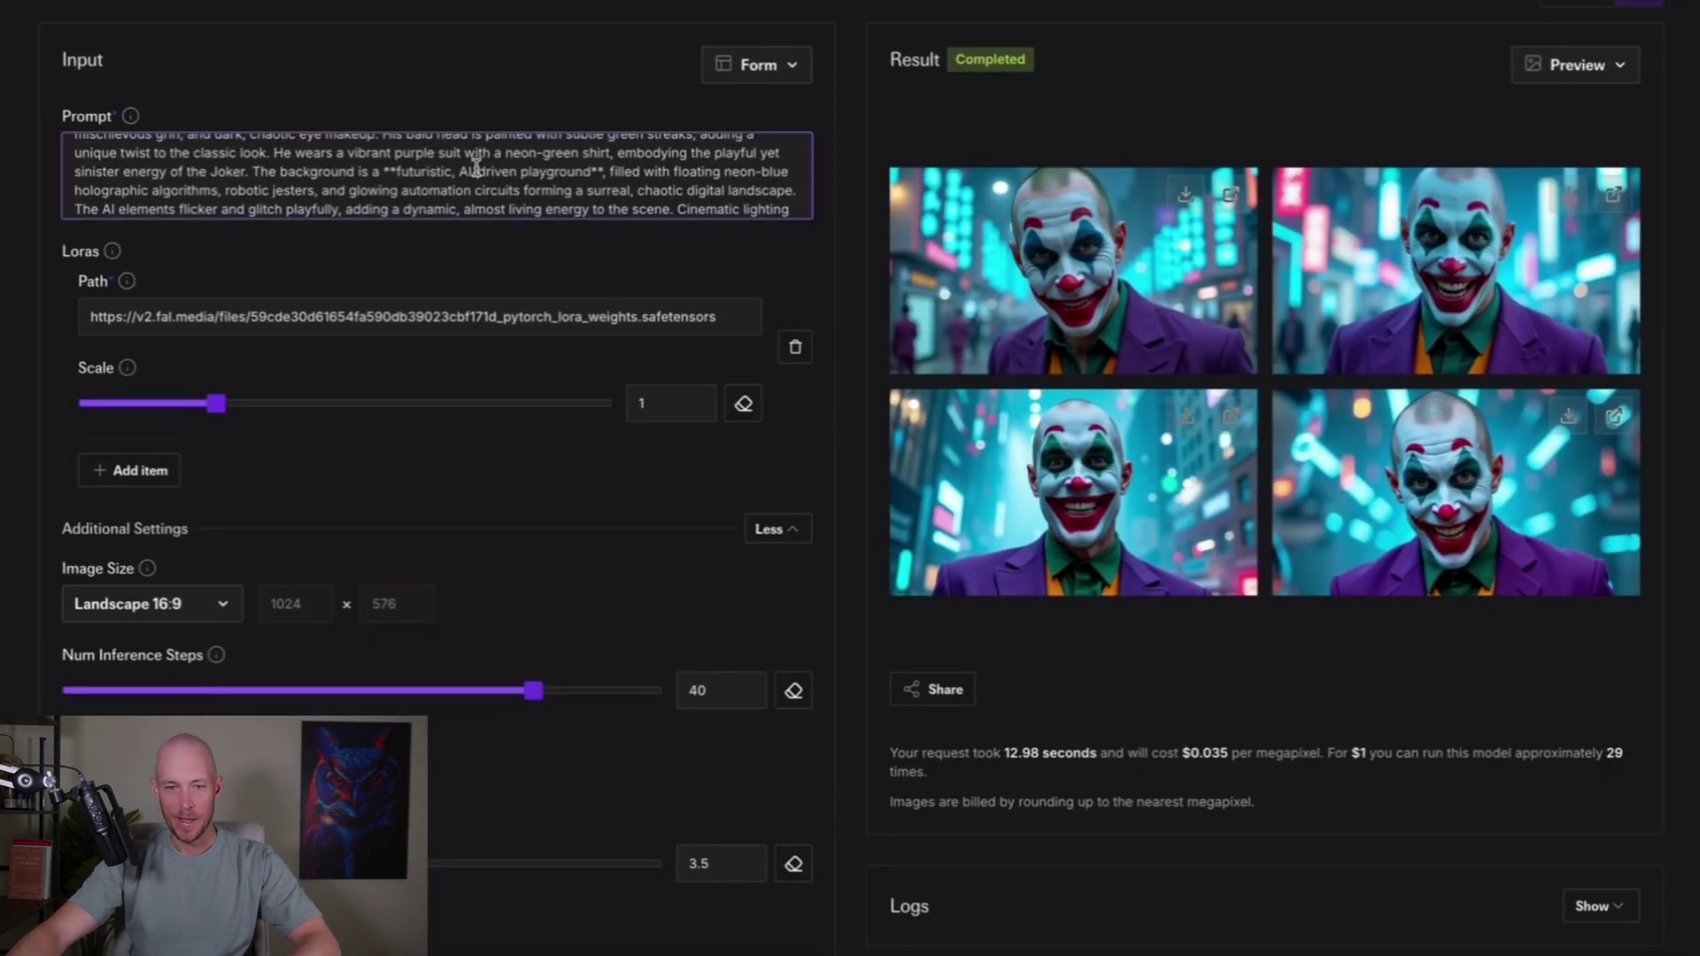
Replace the fal.ai prompt with the ChatGPT Joker prompt and generate the Joker portraits
key(ctrl+a)
key(ctrl+v)
scroll(561, 205, up, 3)
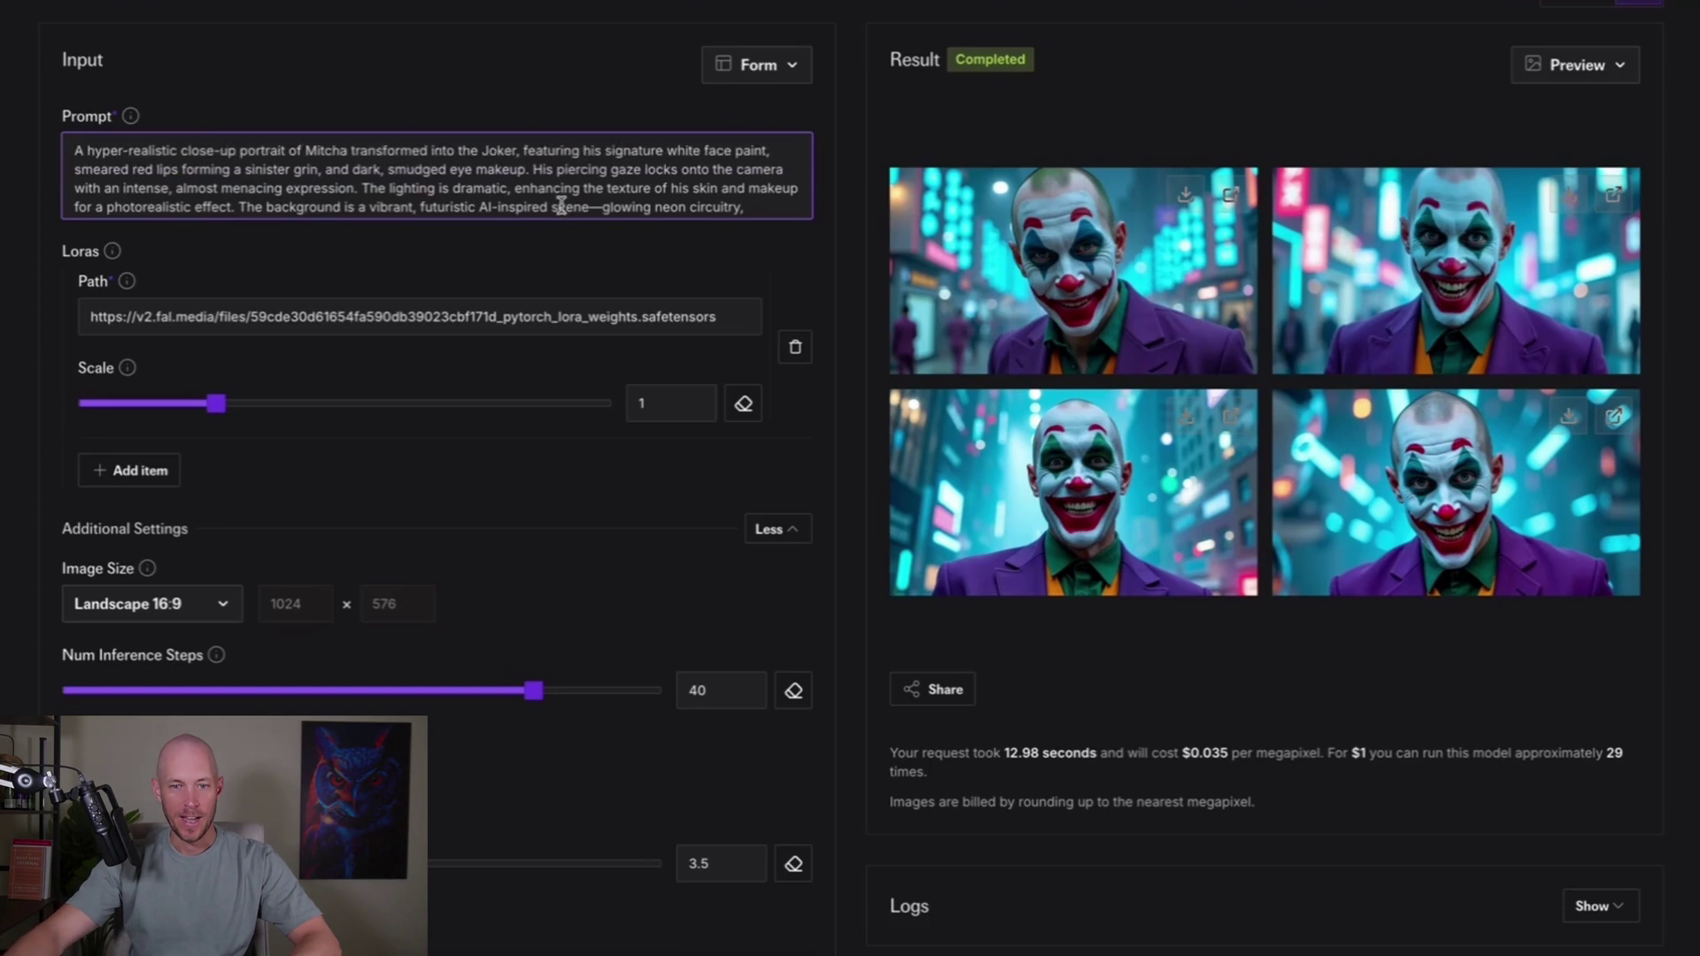
key(ctrl+Return)
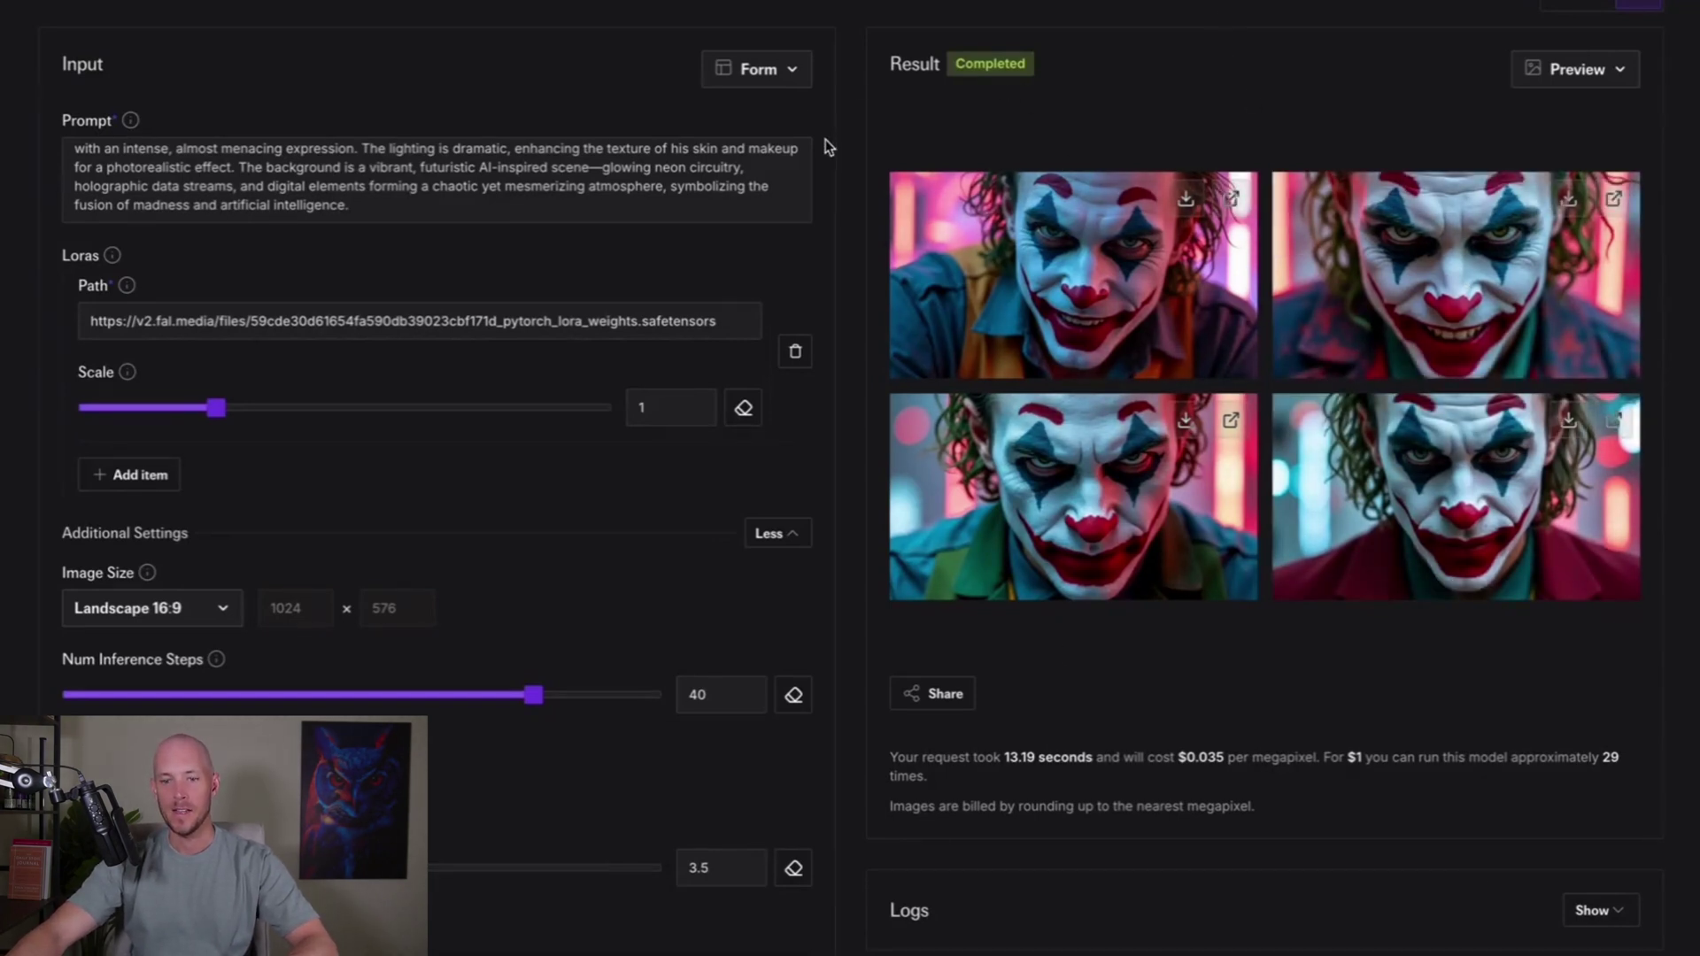
scroll(1217, 49, up, 3)
scroll(846, 496, down, 3)
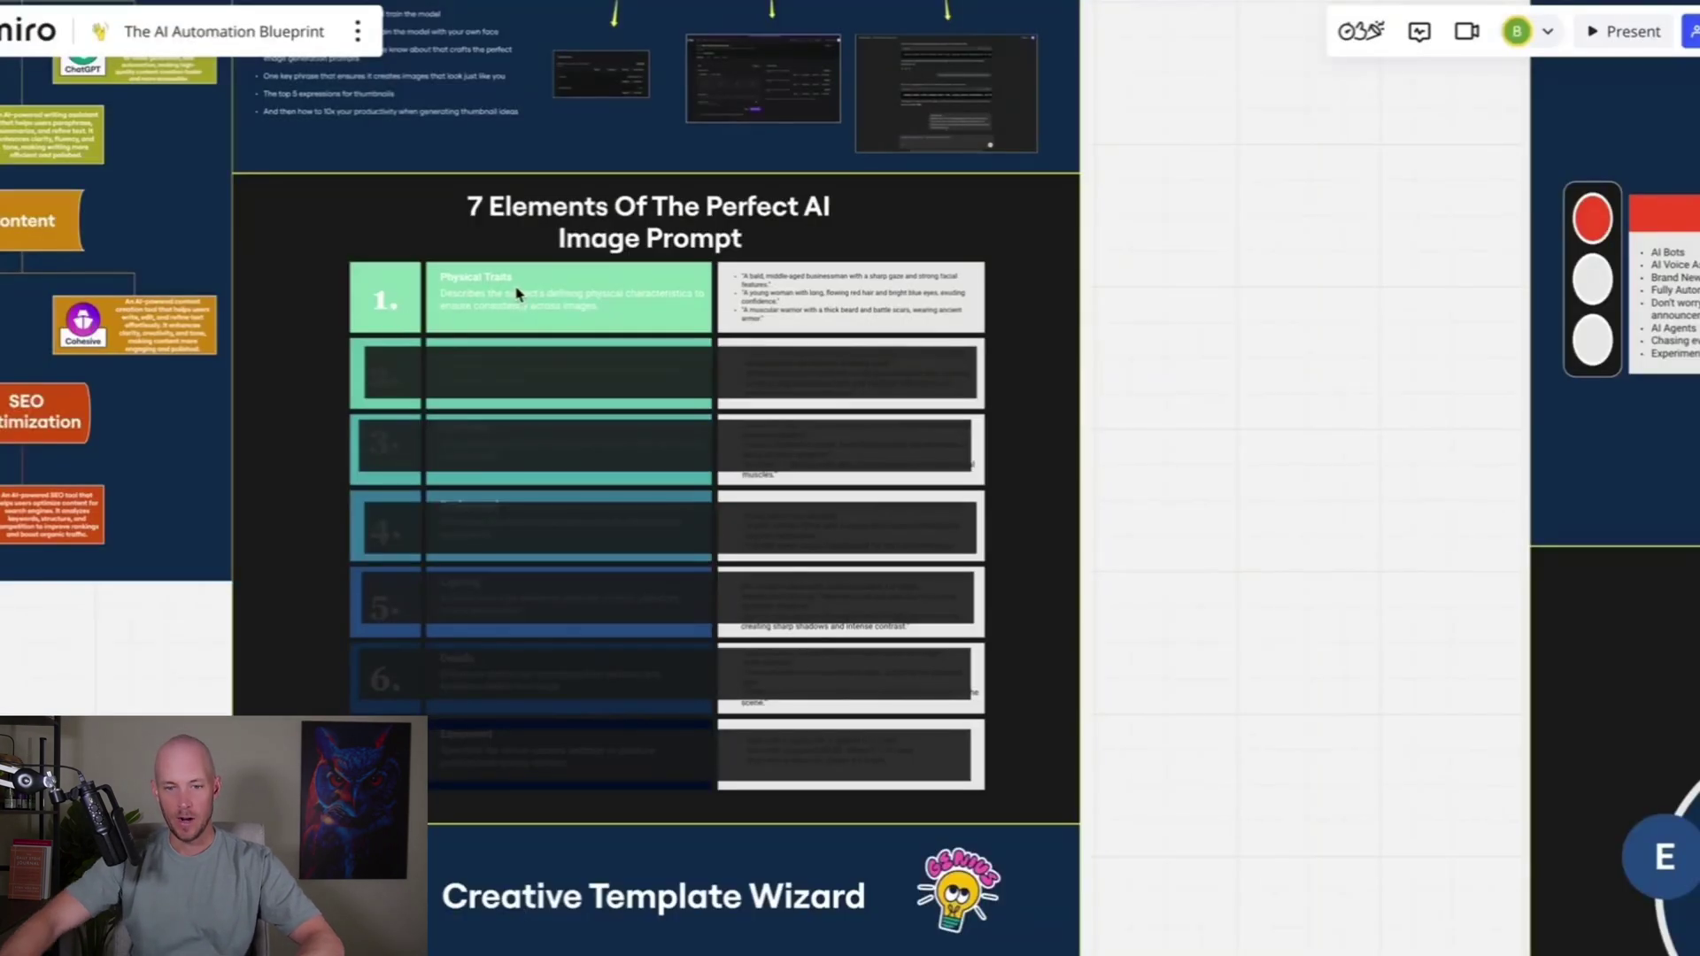
Delete the dark cover over the Pose row and select the next cover below it
scroll(522, 308, up, 5)
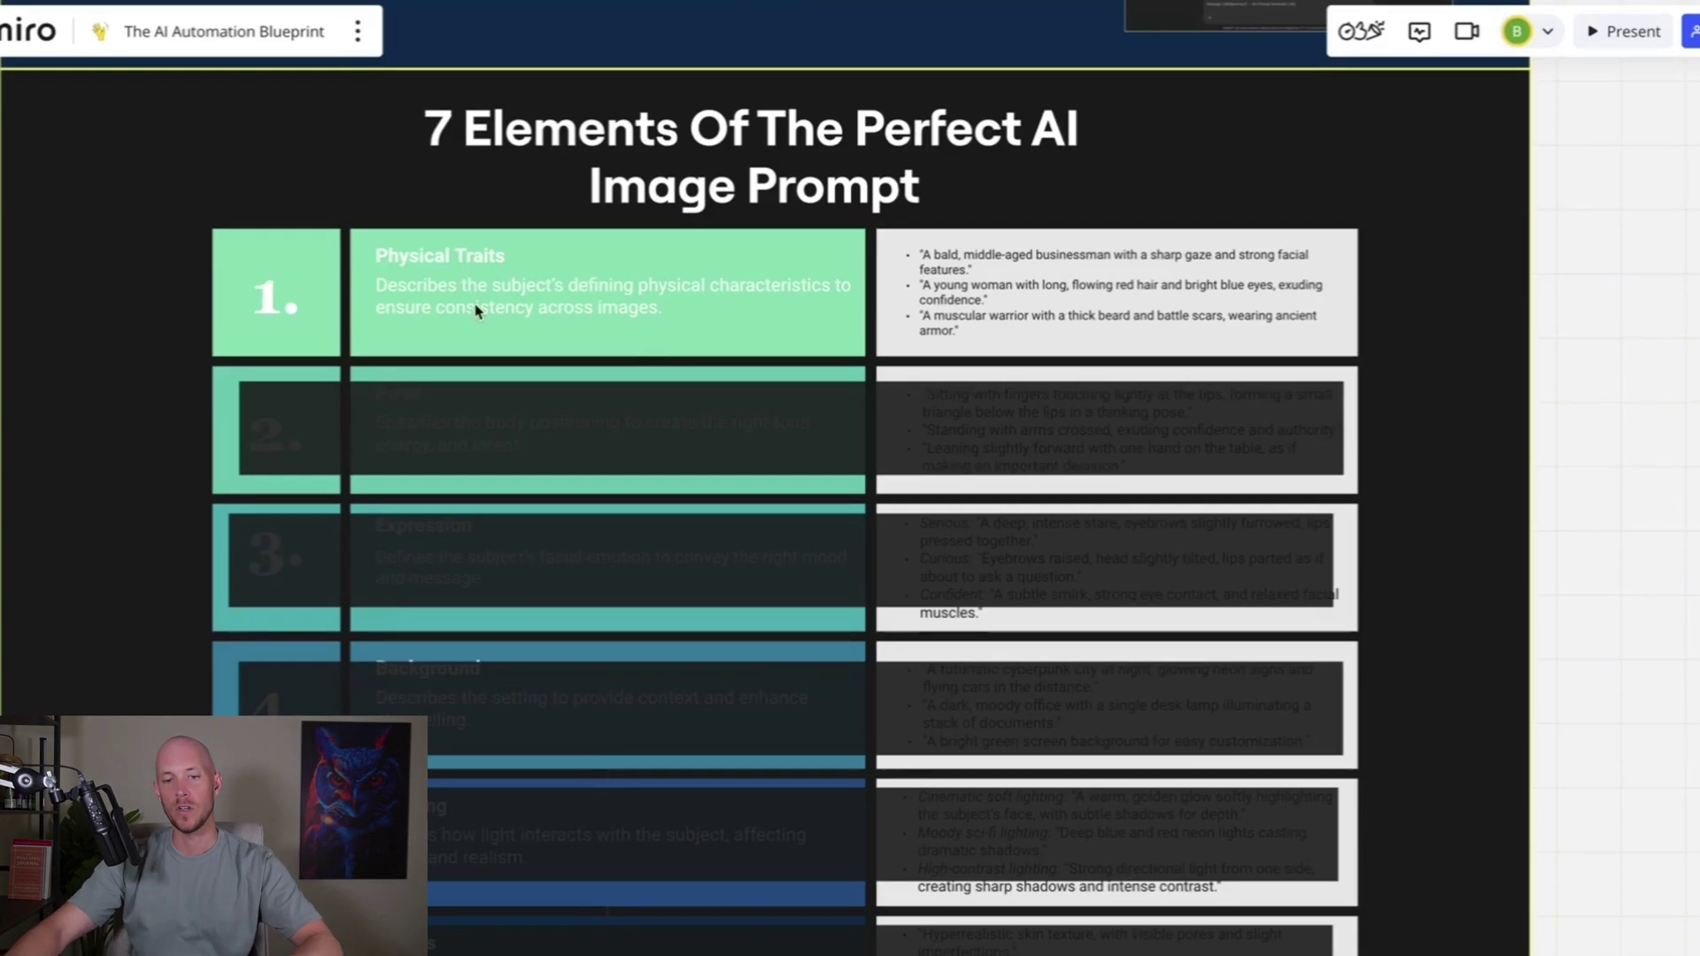
click(1016, 273)
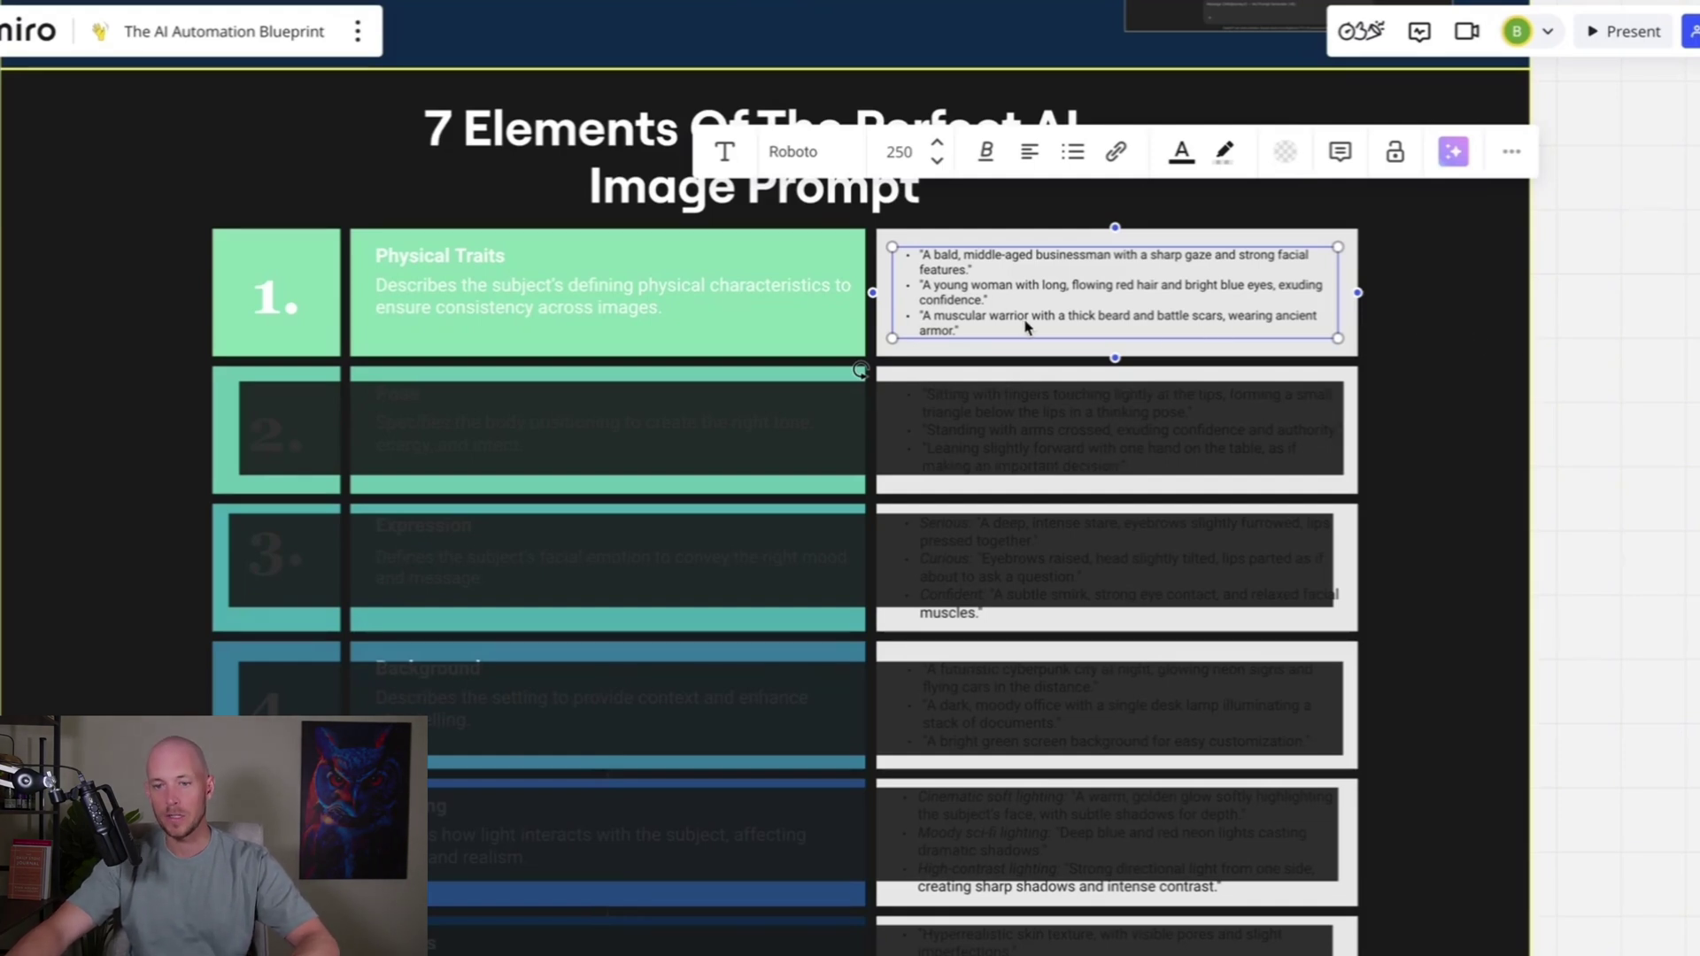
click(860, 370)
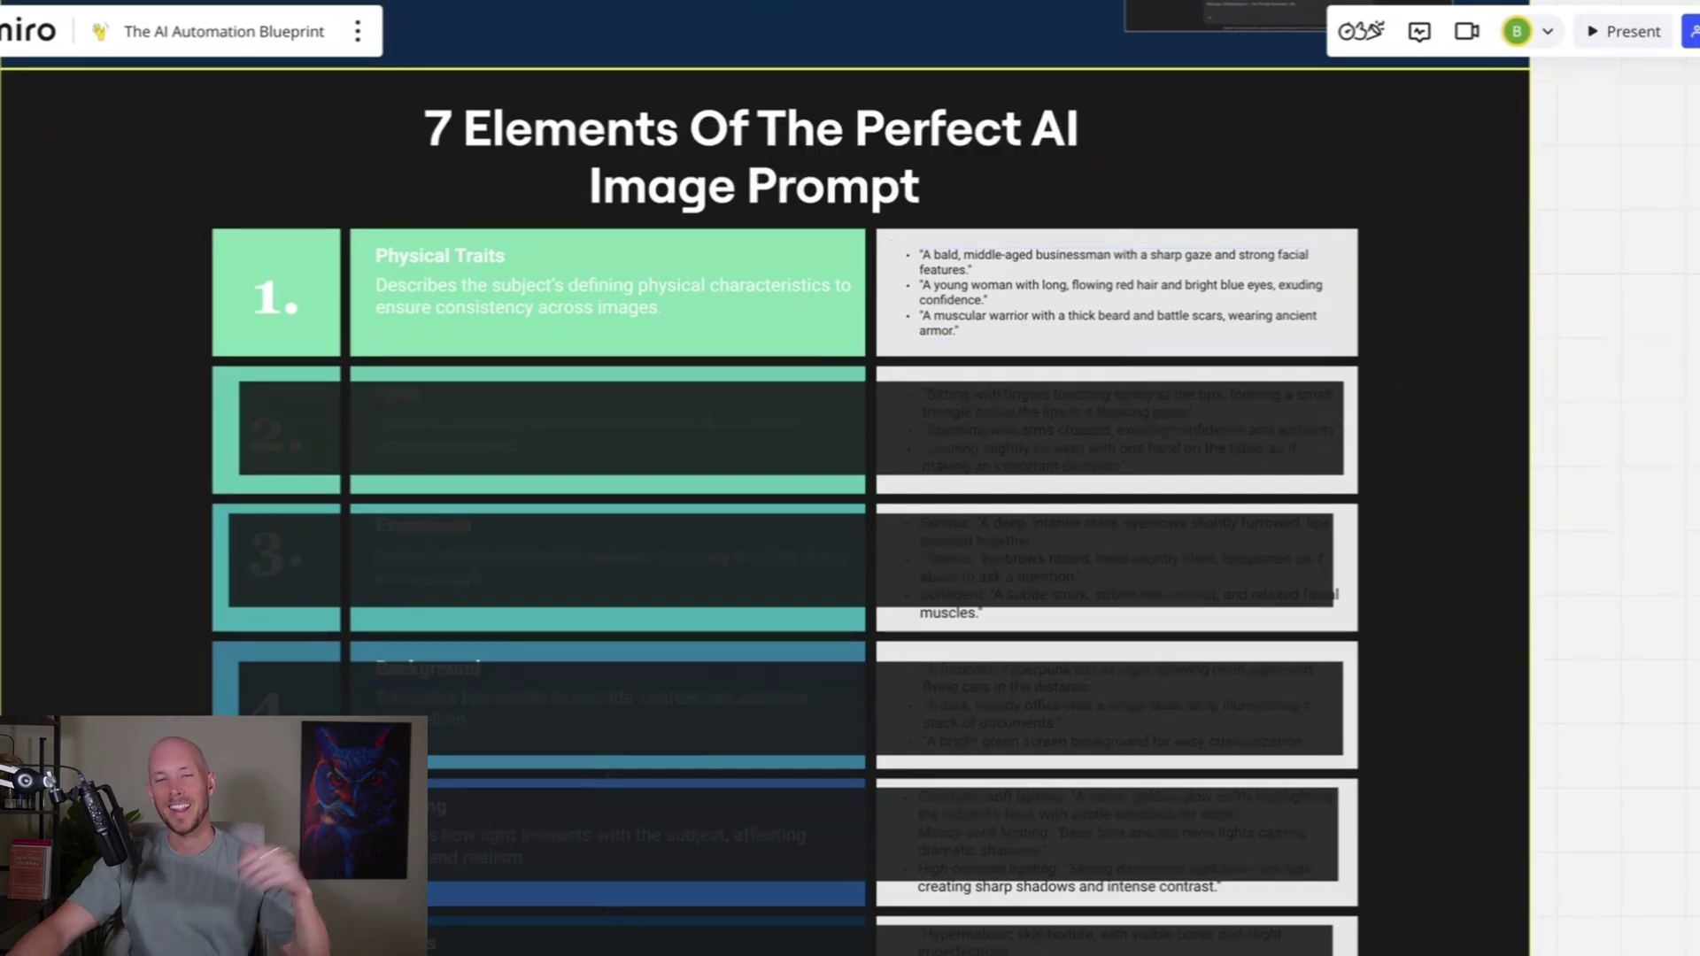
click(991, 468)
key(Delete)
scroll(1661, 419, down, 3)
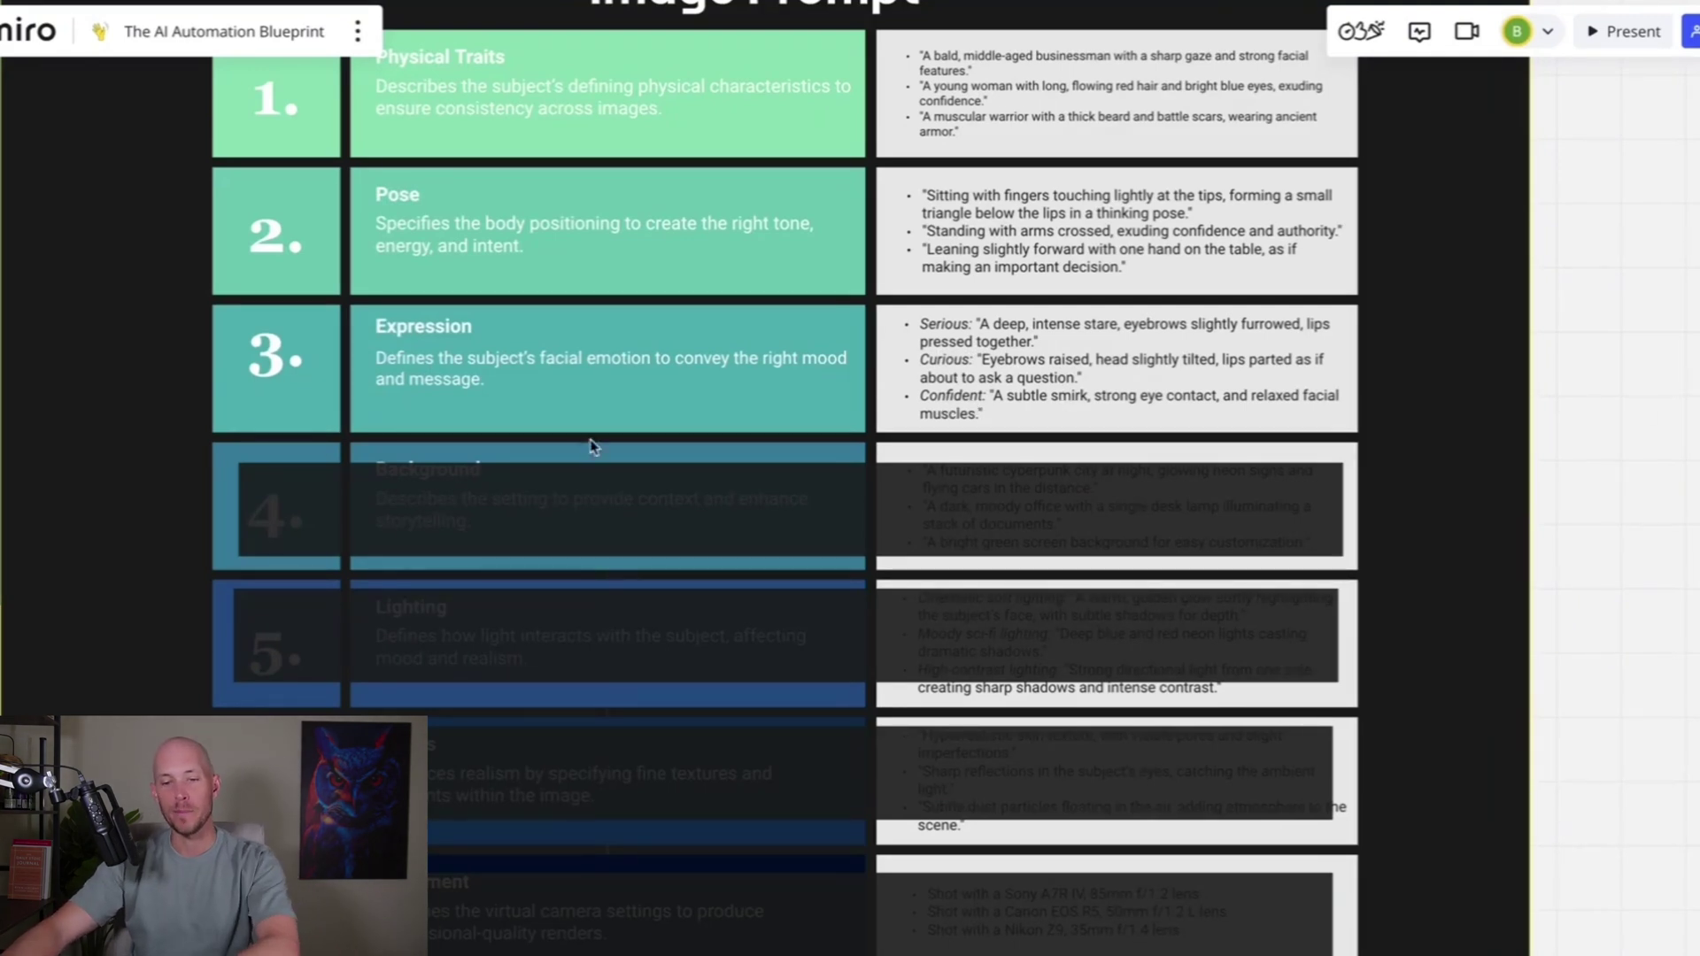
click(312, 480)
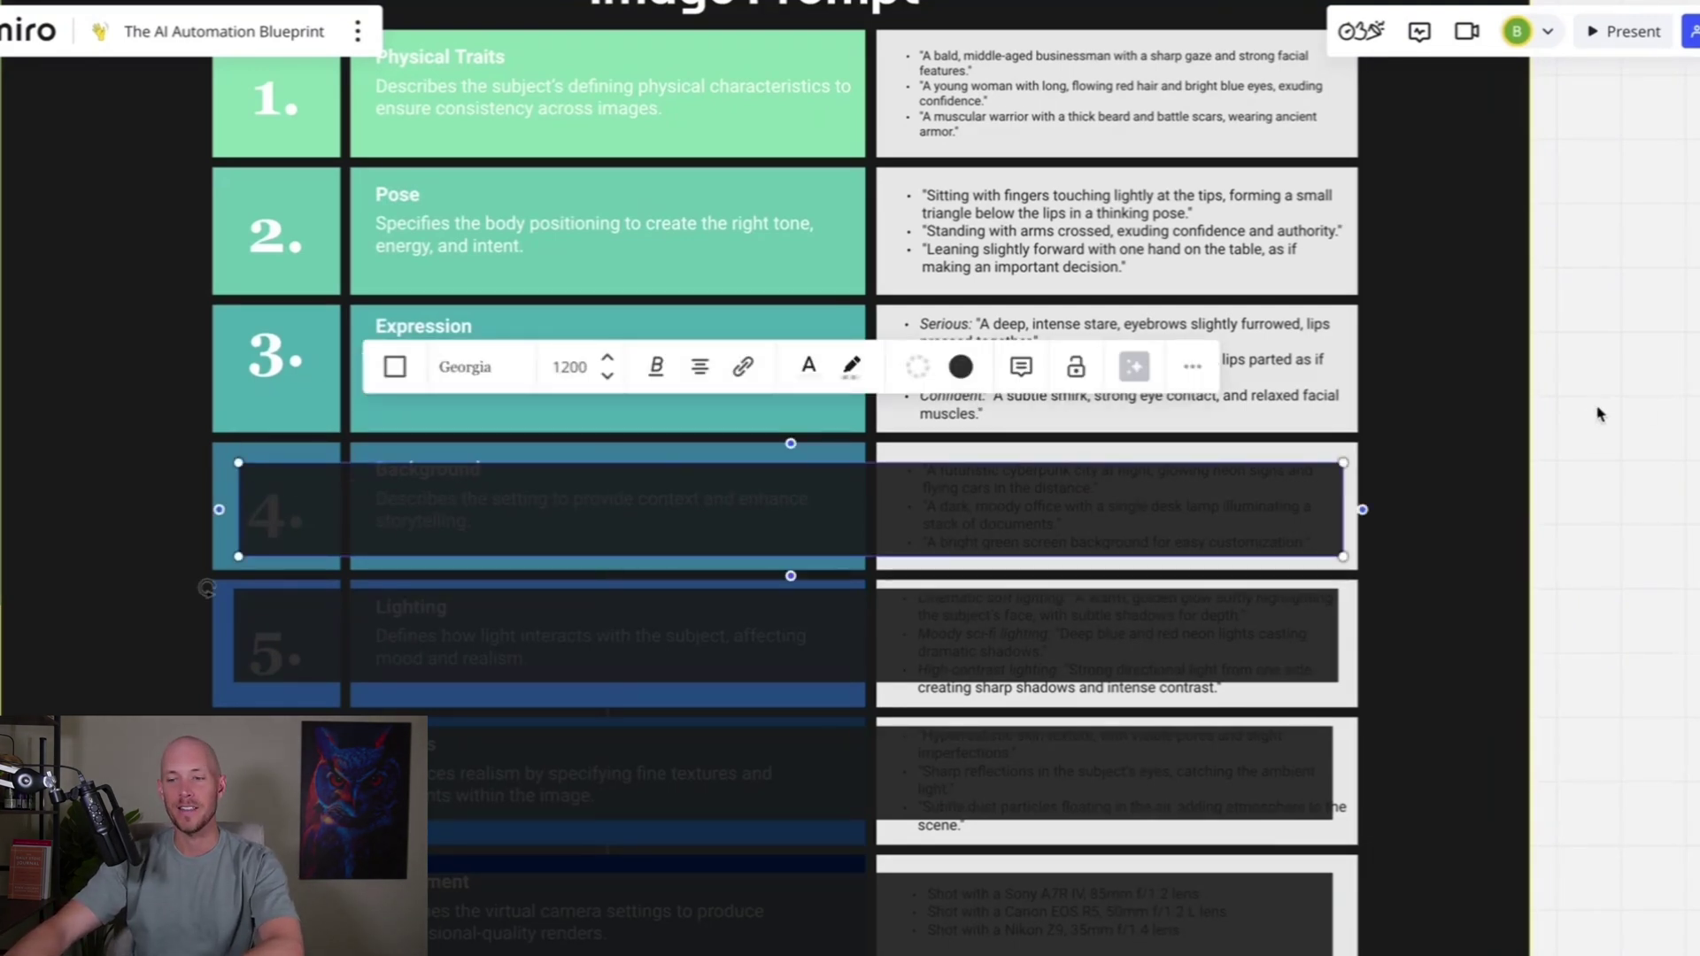
key(Delete)
scroll(1651, 401, down, 3)
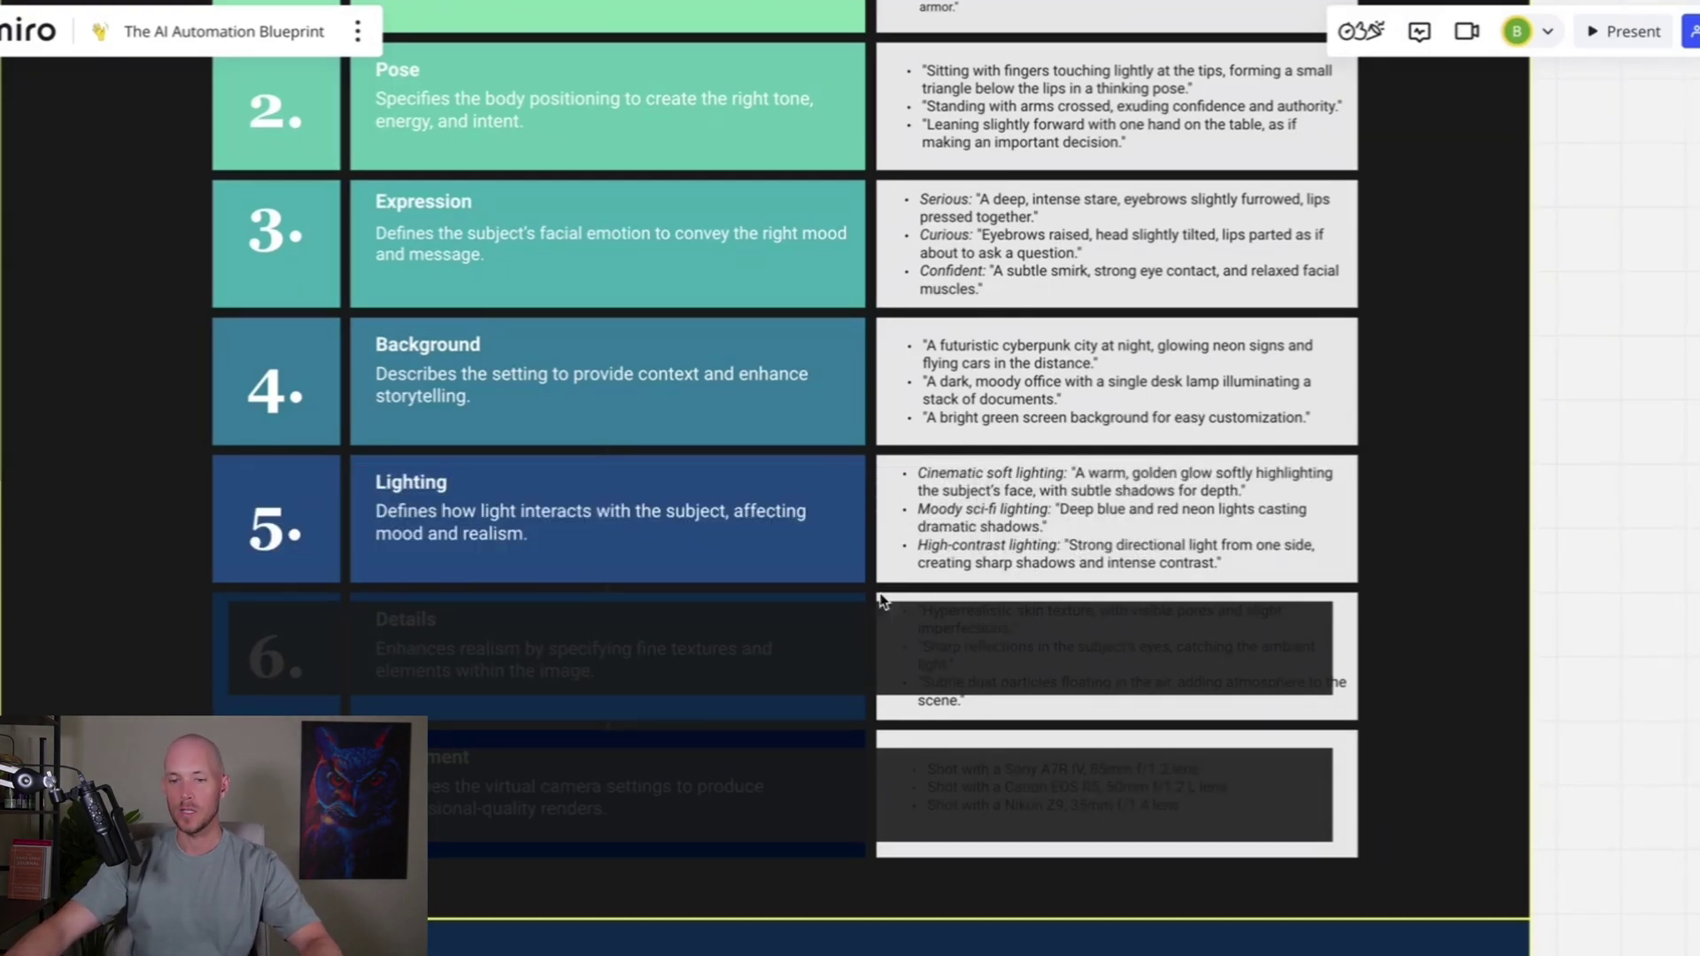
click(322, 622)
key(Delete)
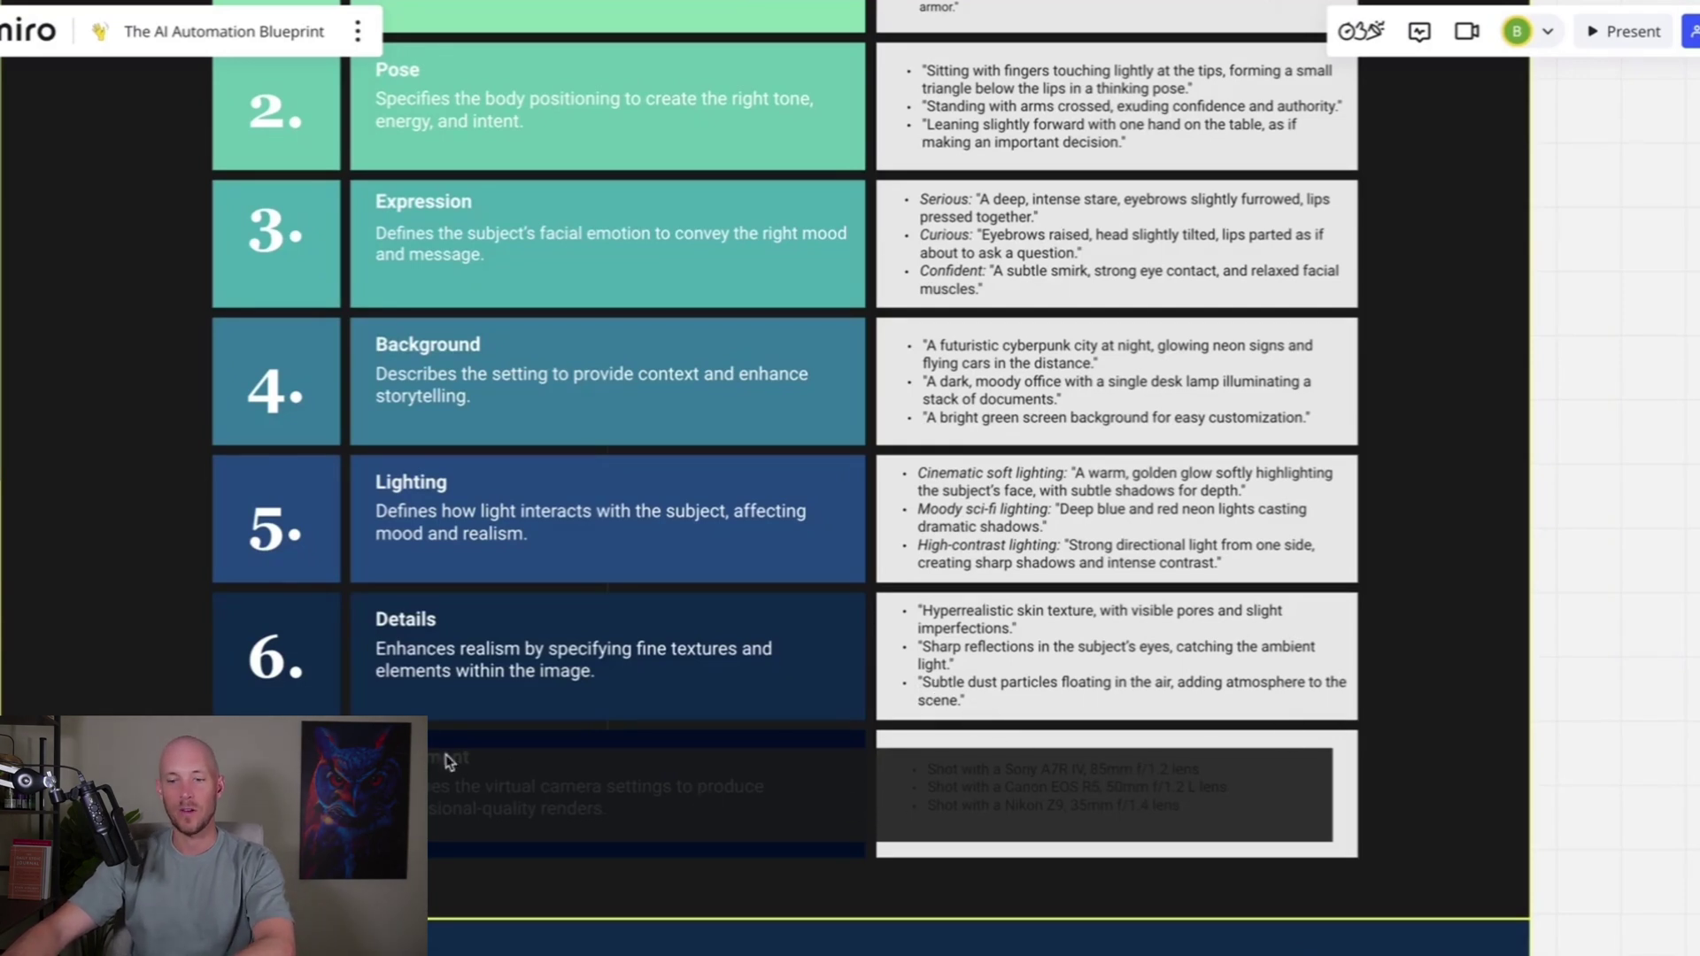
click(284, 762)
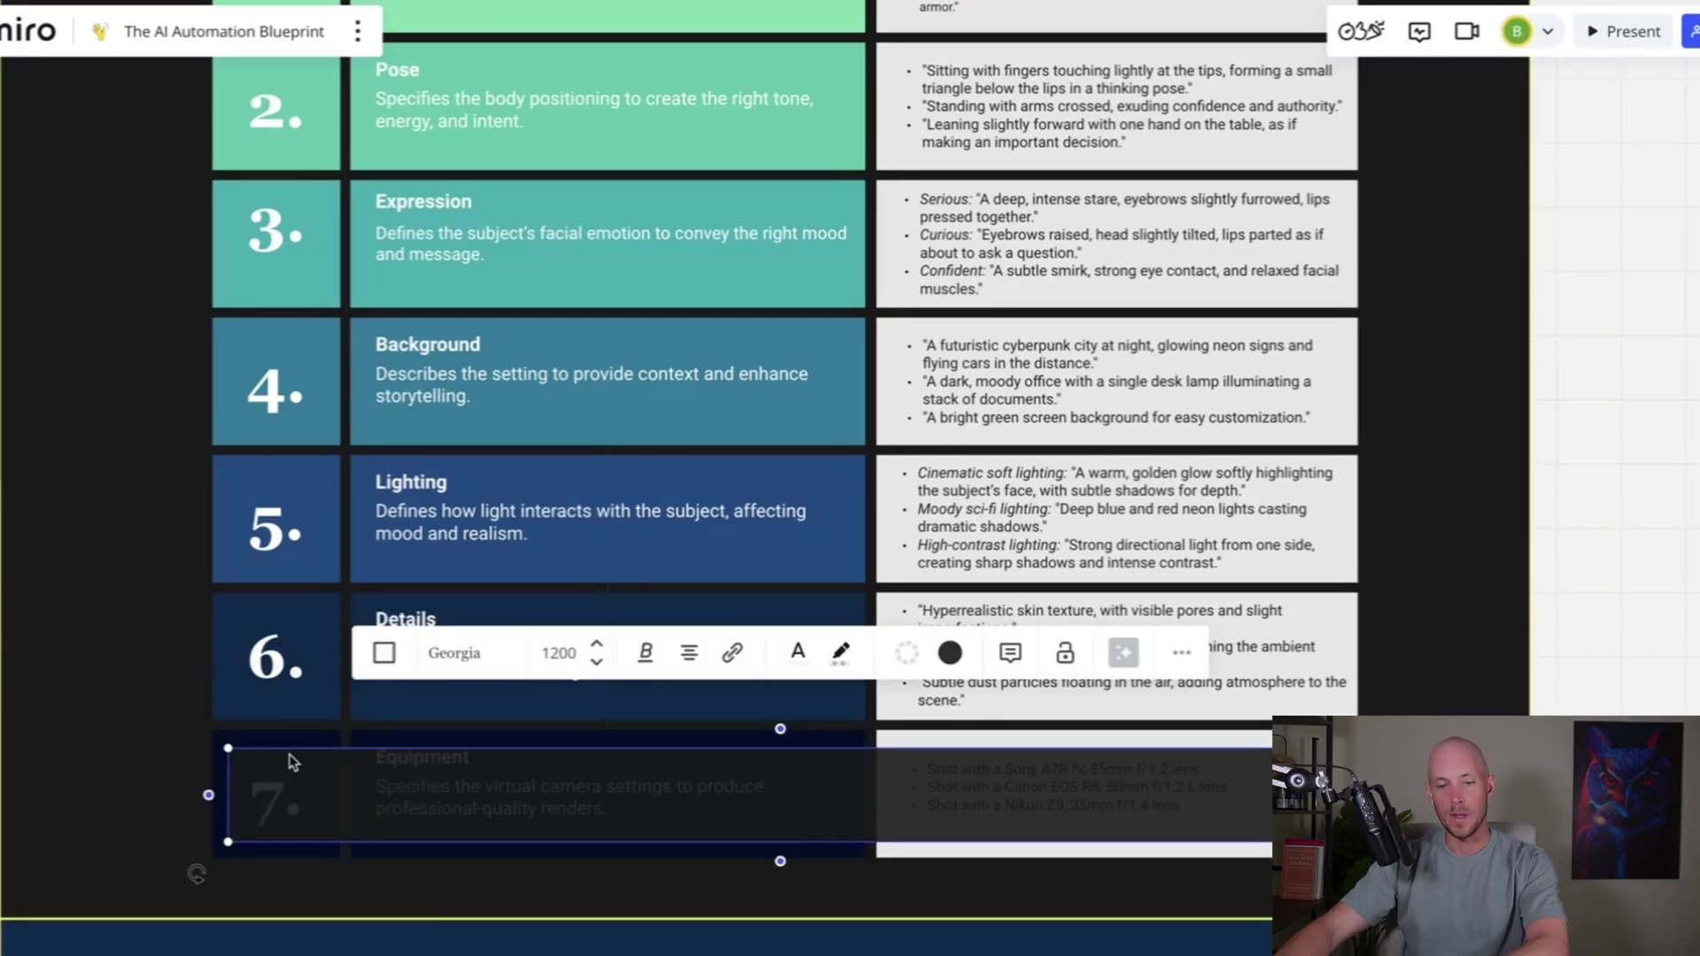
click(1637, 658)
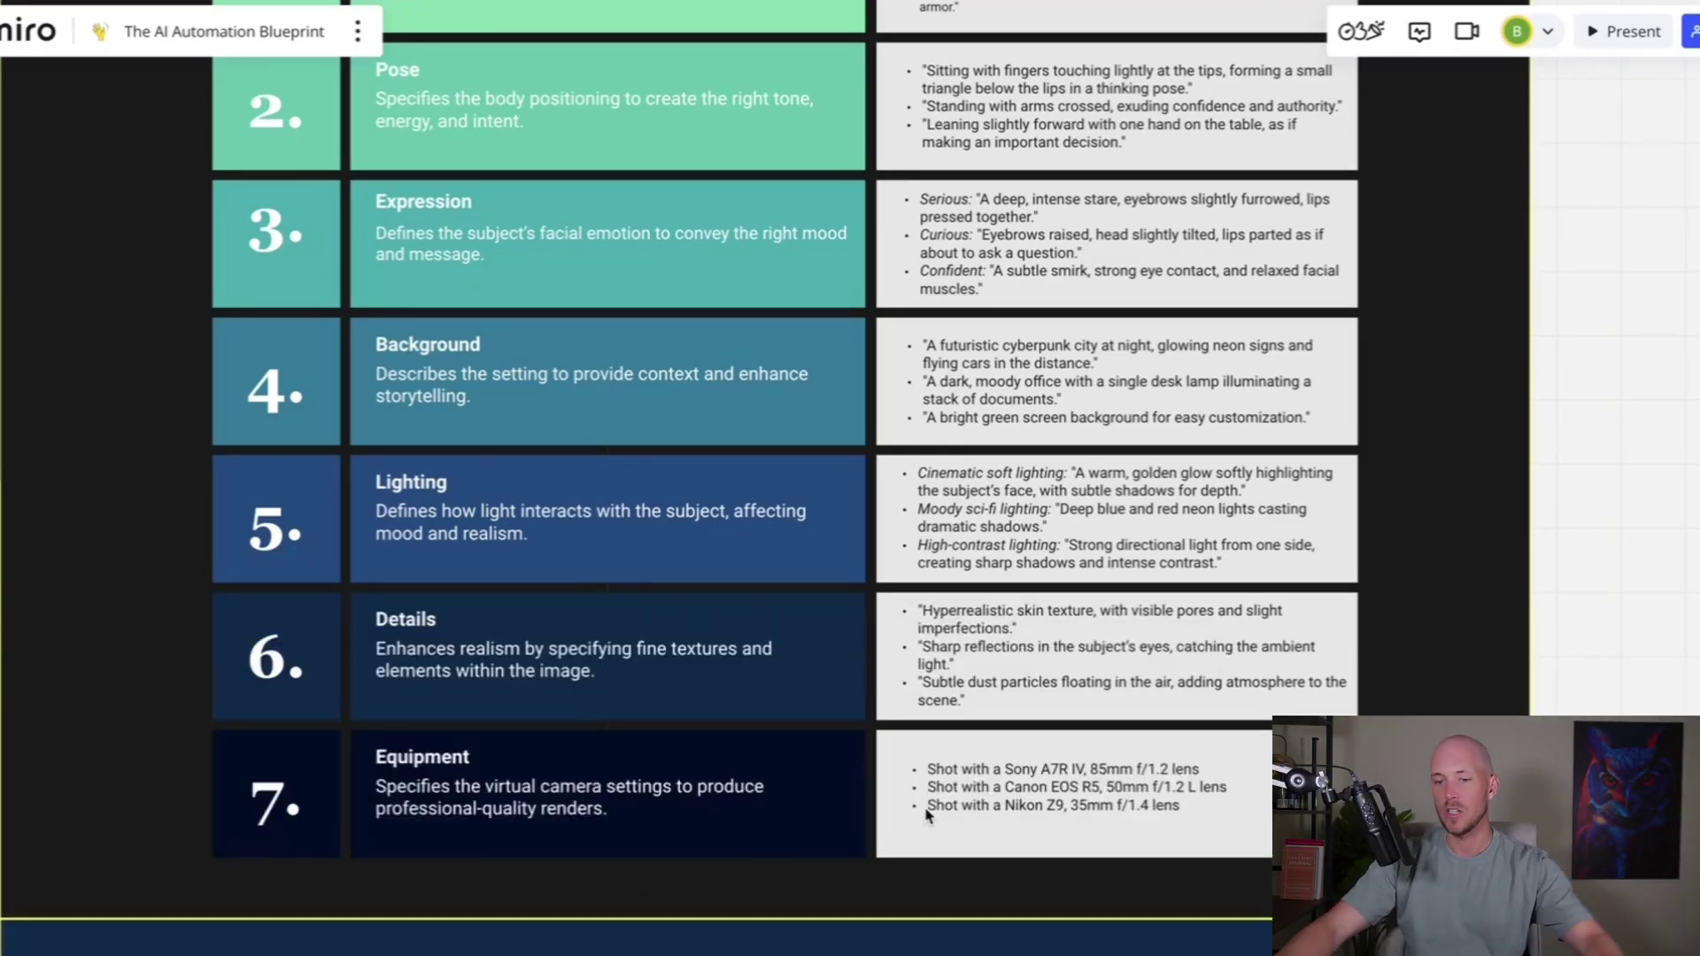
click(1032, 788)
double_click(1031, 788)
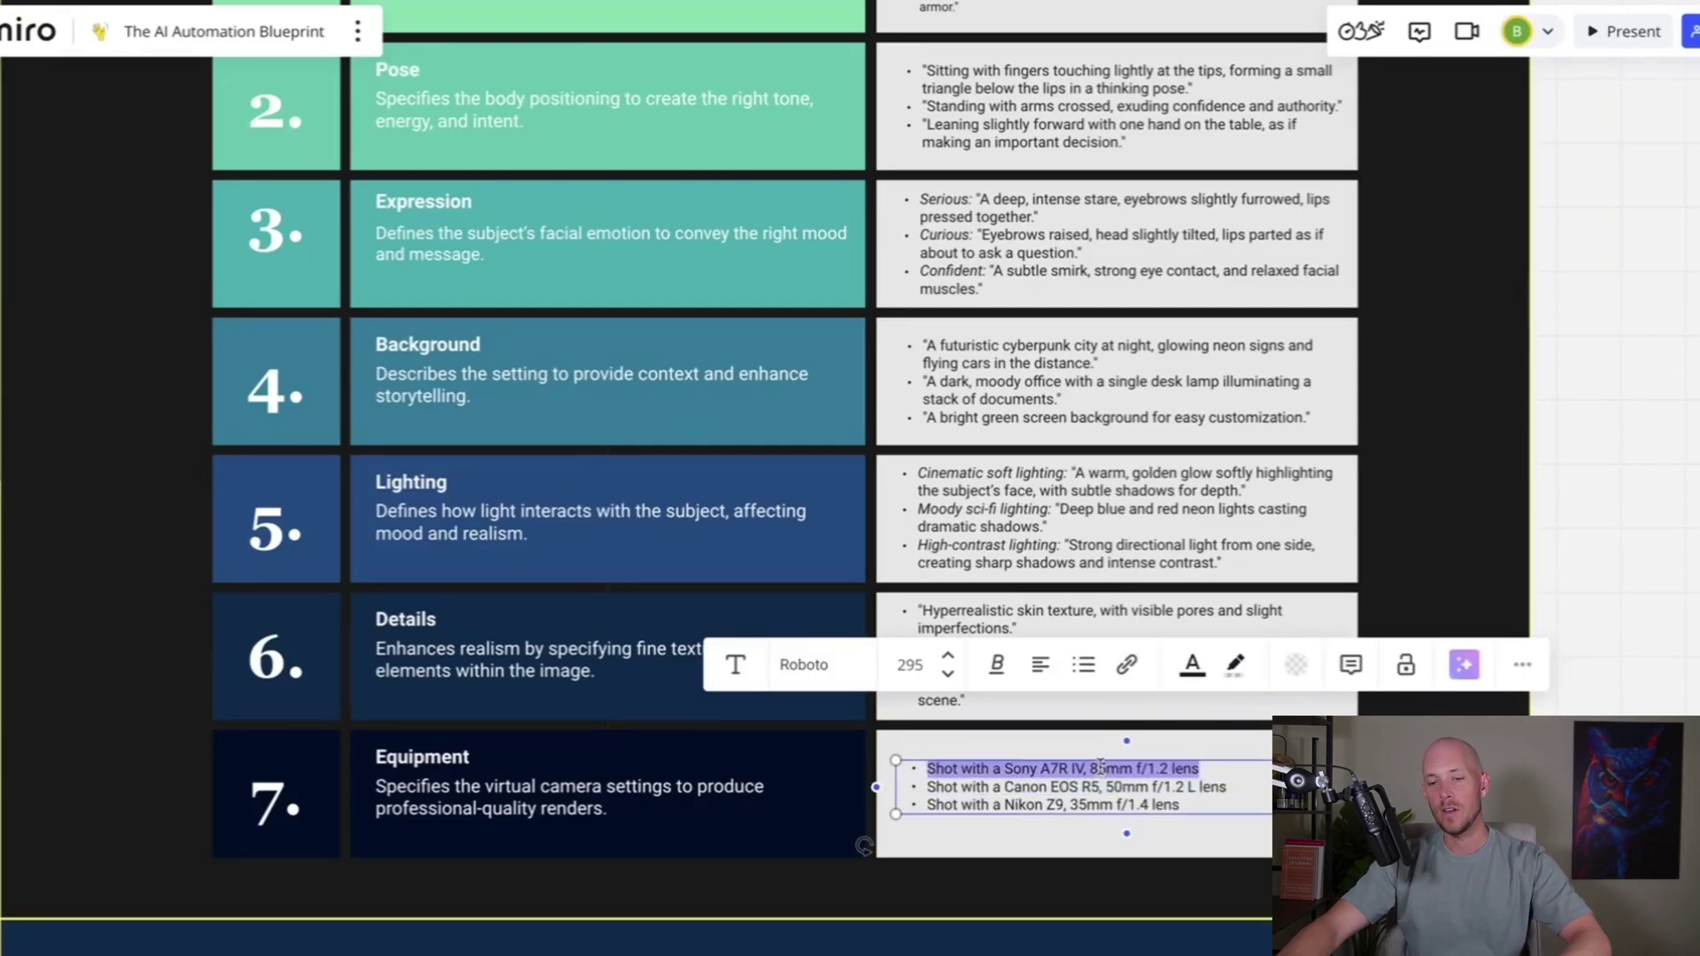
double_click(1098, 803)
click(1102, 788)
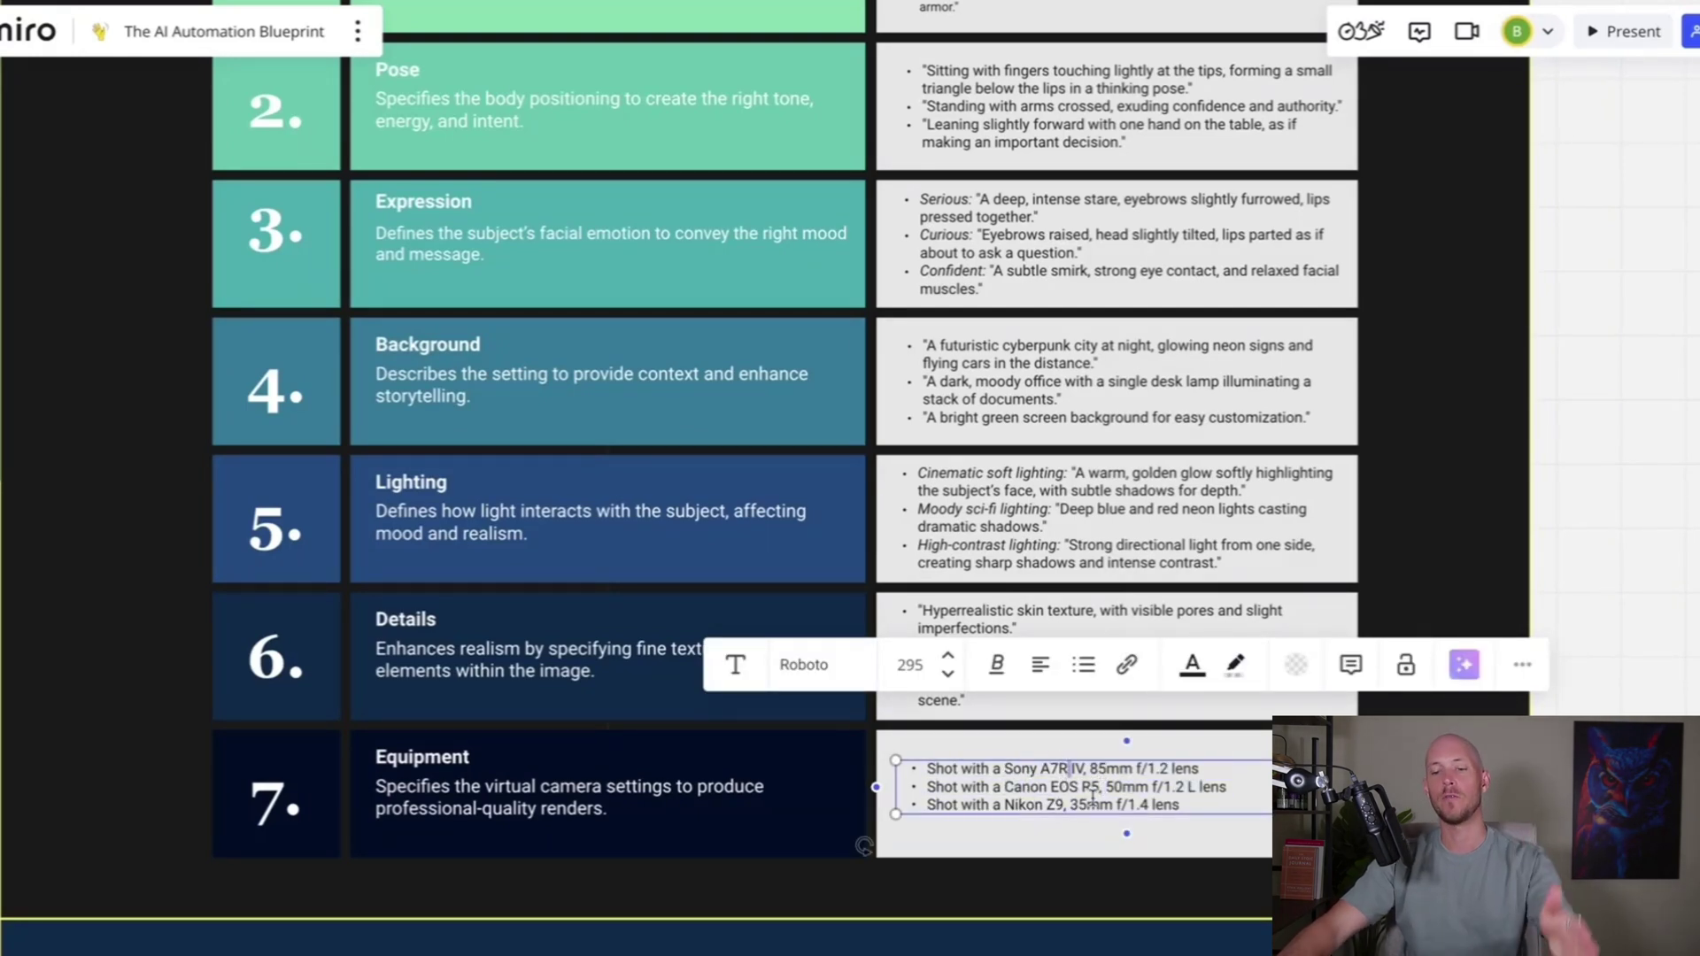
scroll(1242, 820, down, 1)
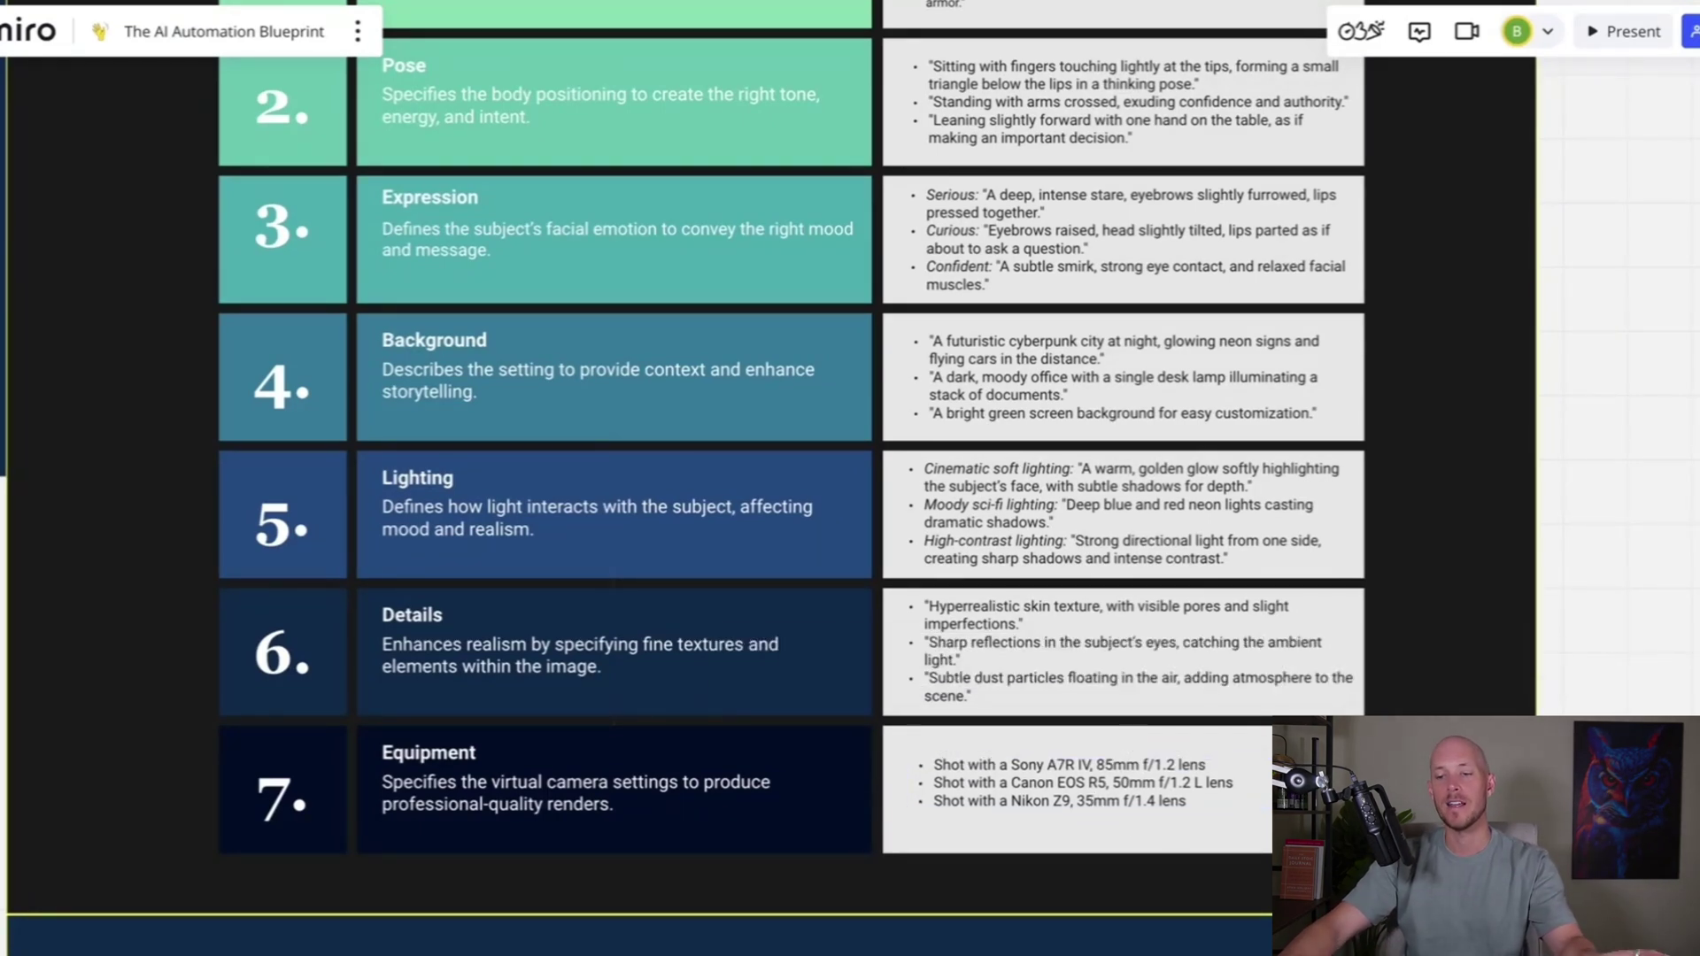
Select and briefly enter the Equipment examples text box on the Miro chart, then exit it
key(Escape)
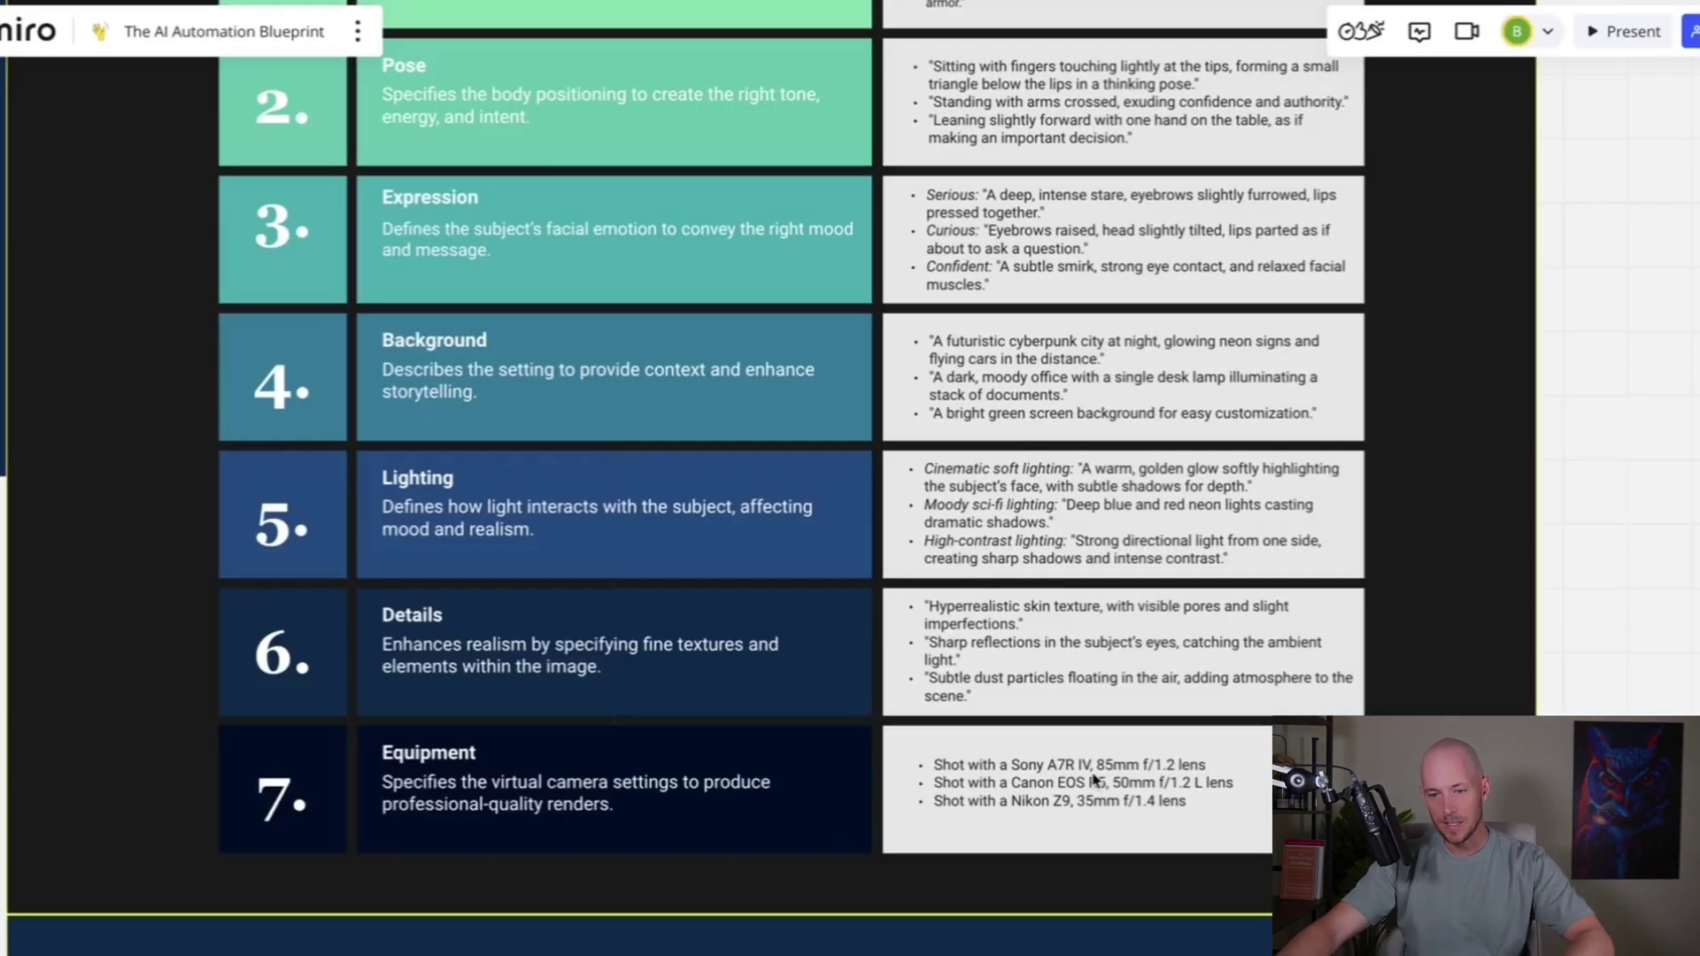
click(1093, 779)
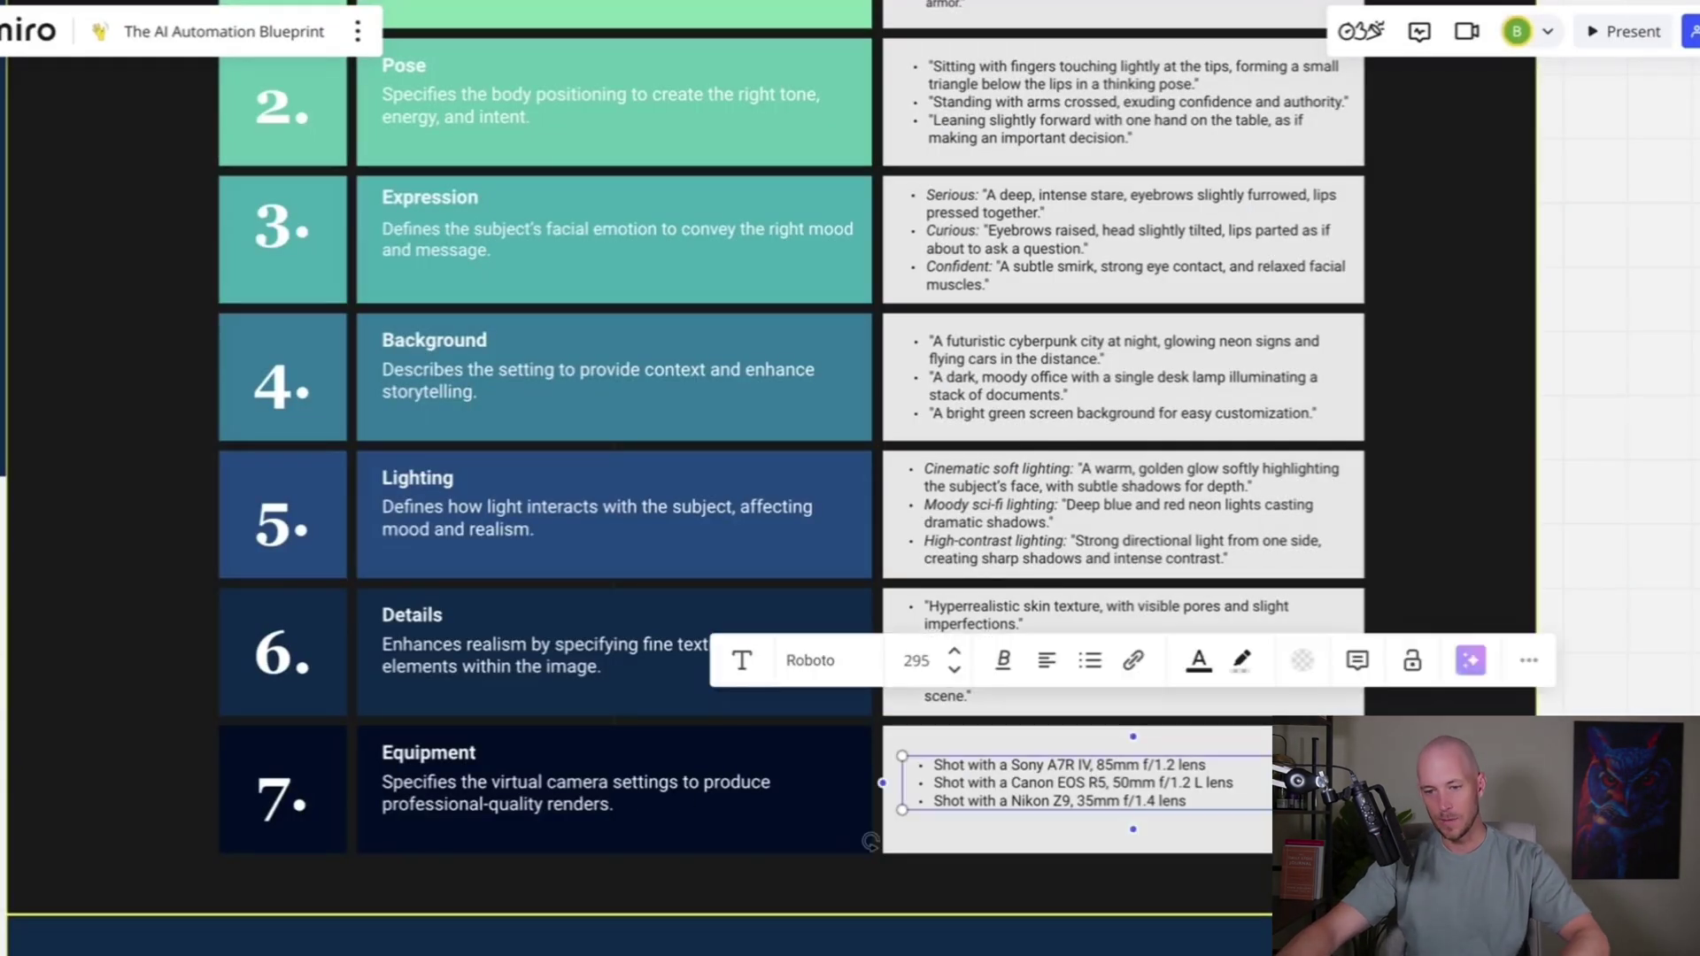
click(1205, 764)
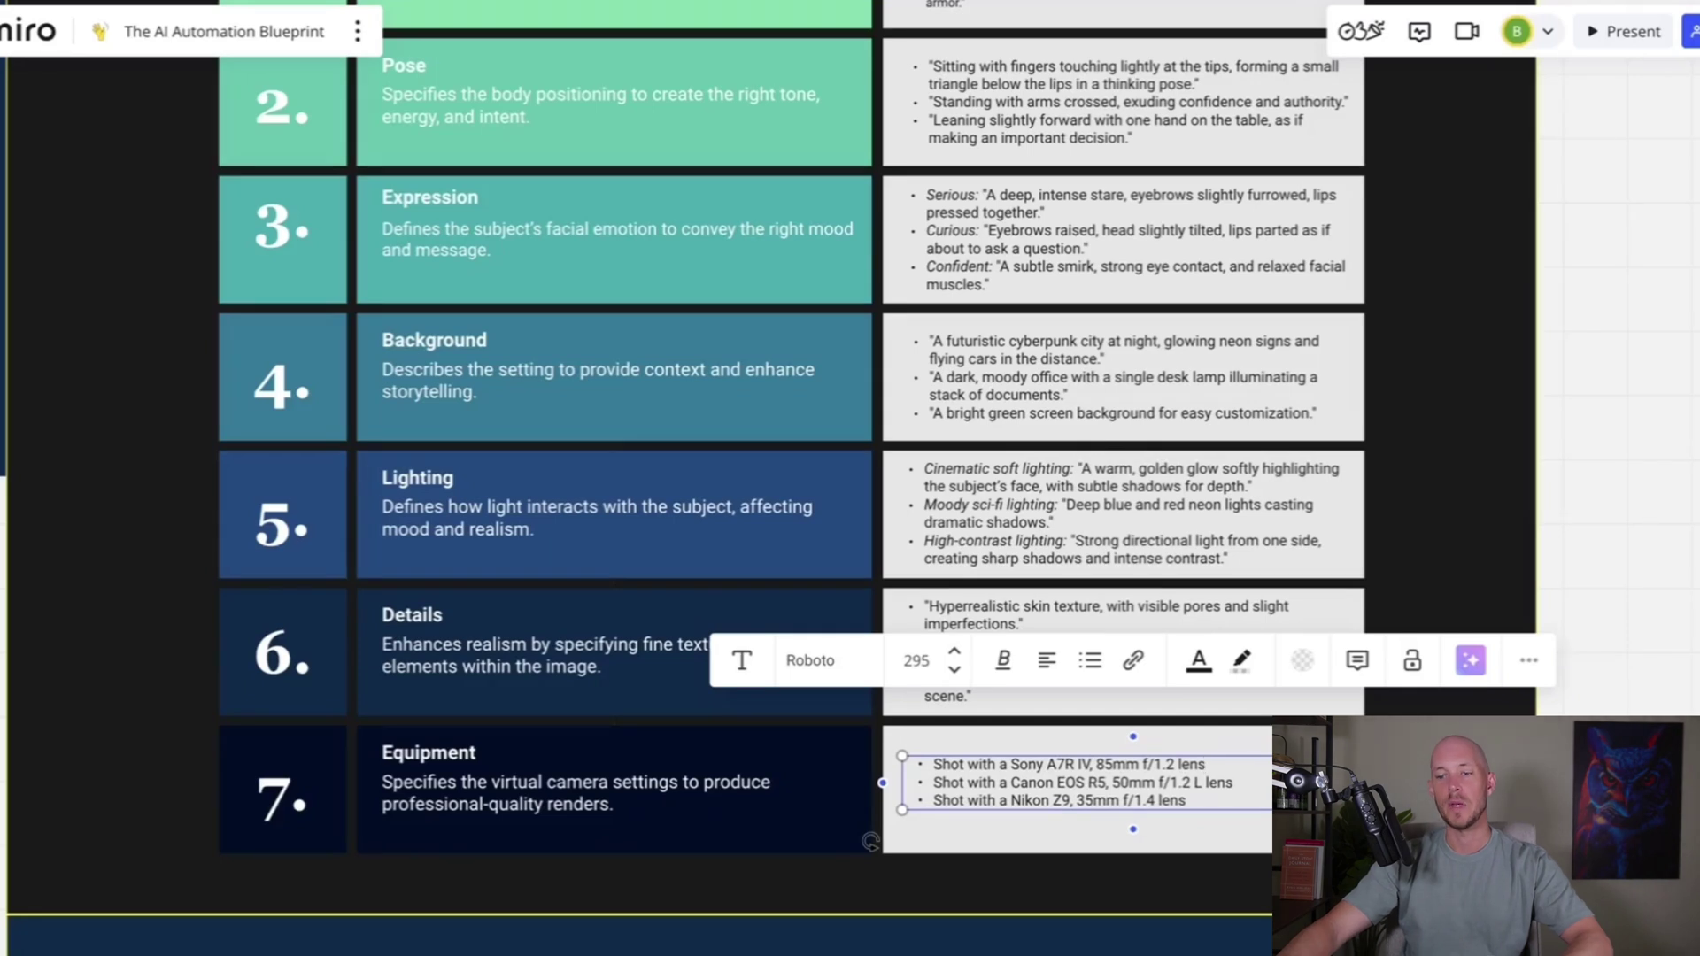
key(Escape)
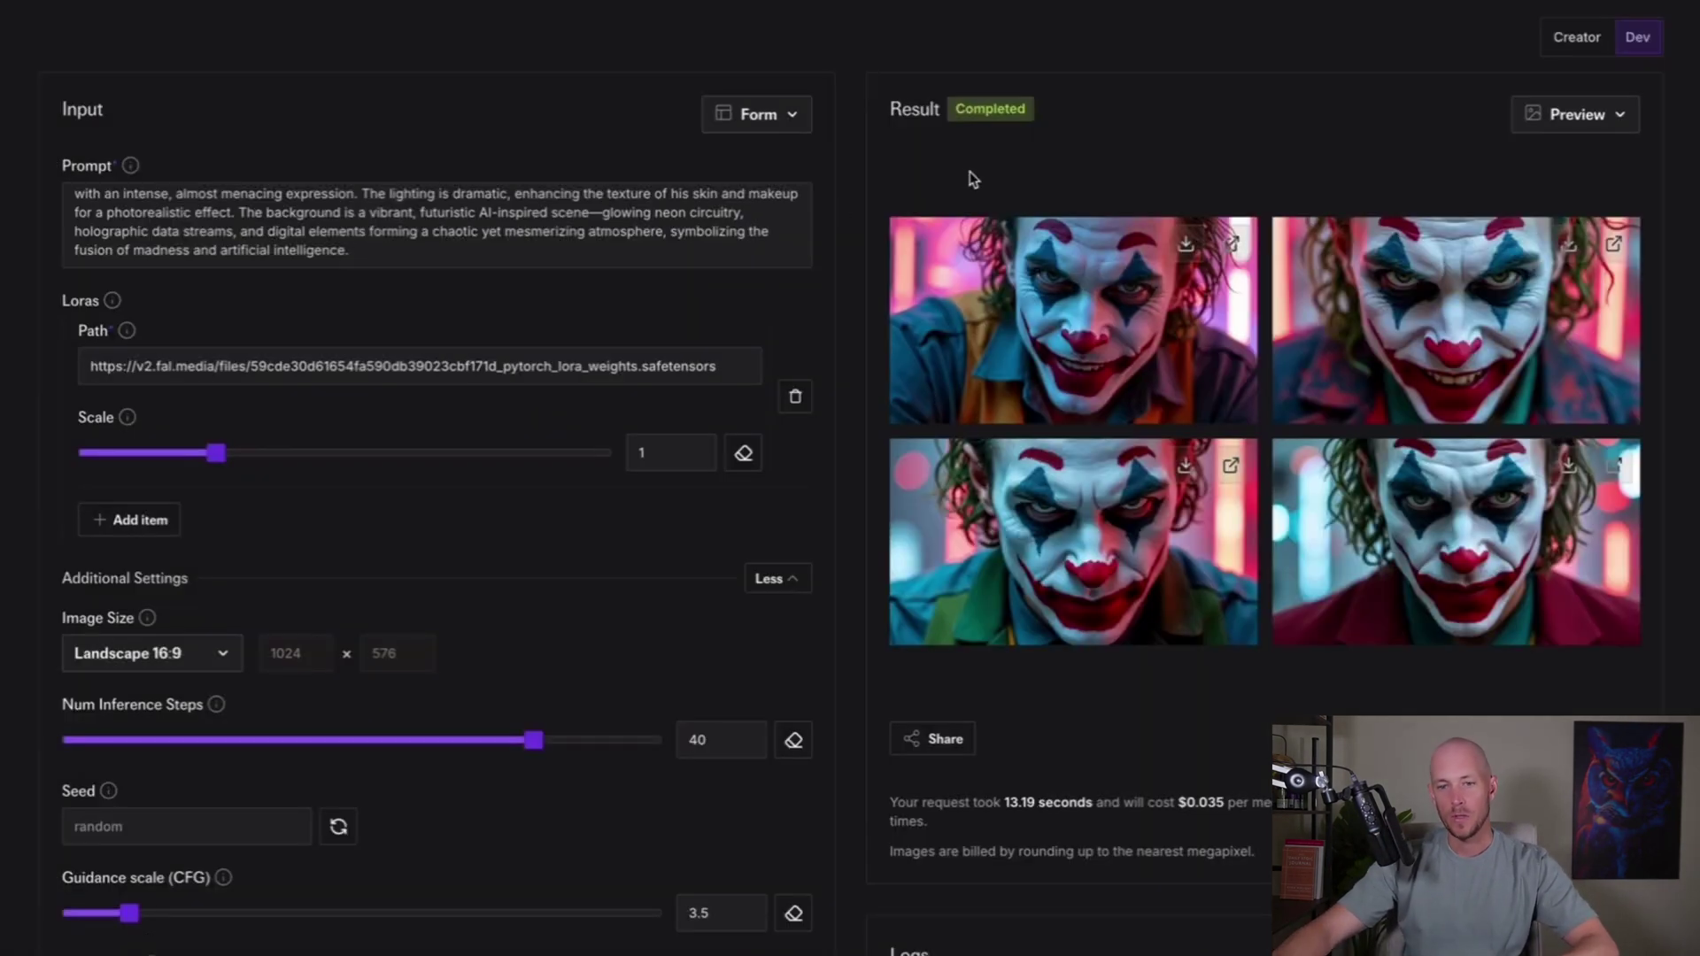
Open the Requests tab and scroll through the 20 past flux-lora runs and their statuses
scroll(1390, 82, up, 4)
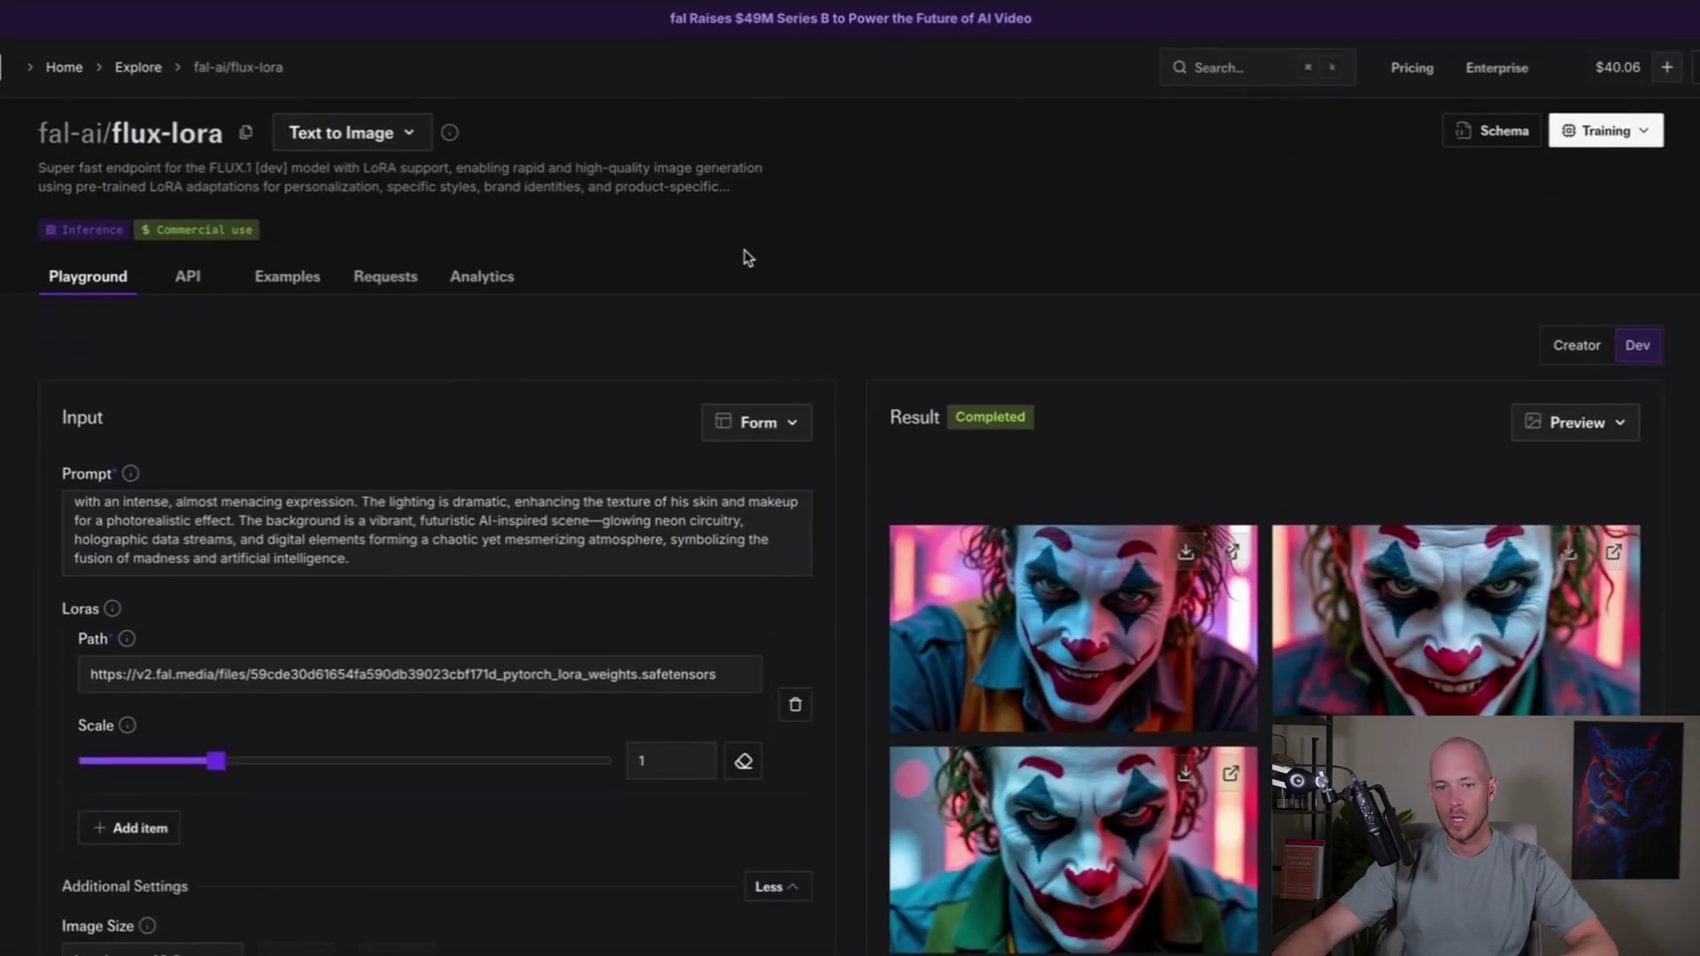
click(372, 276)
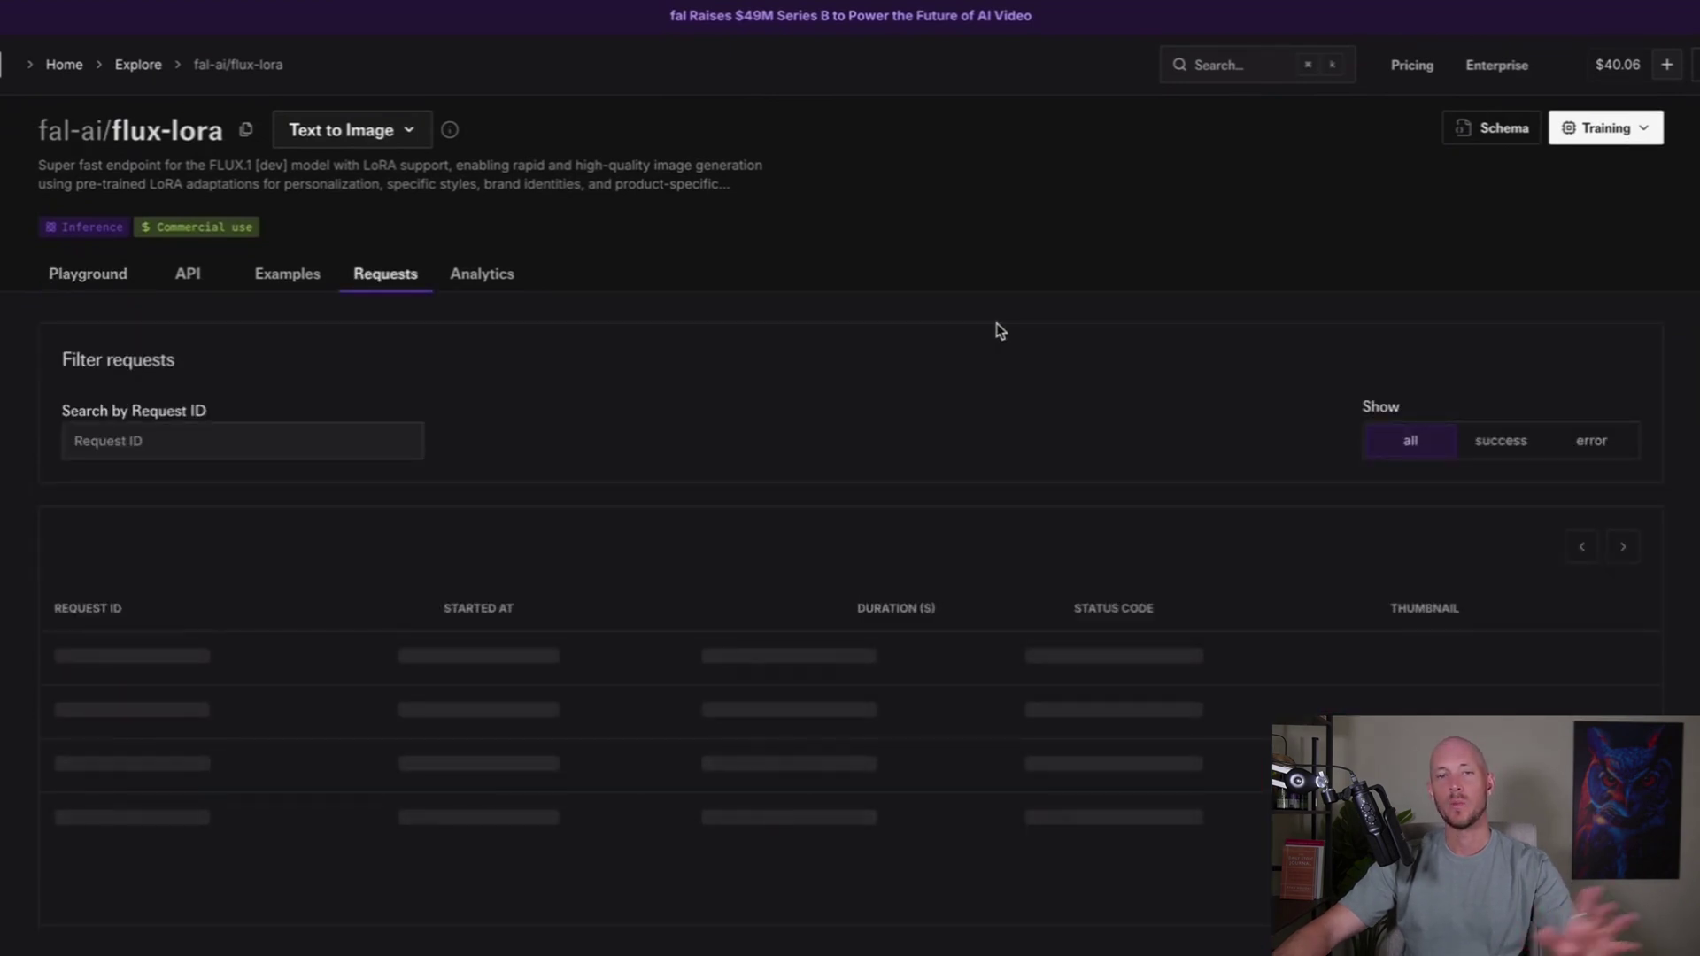
scroll(1018, 423, down, 2)
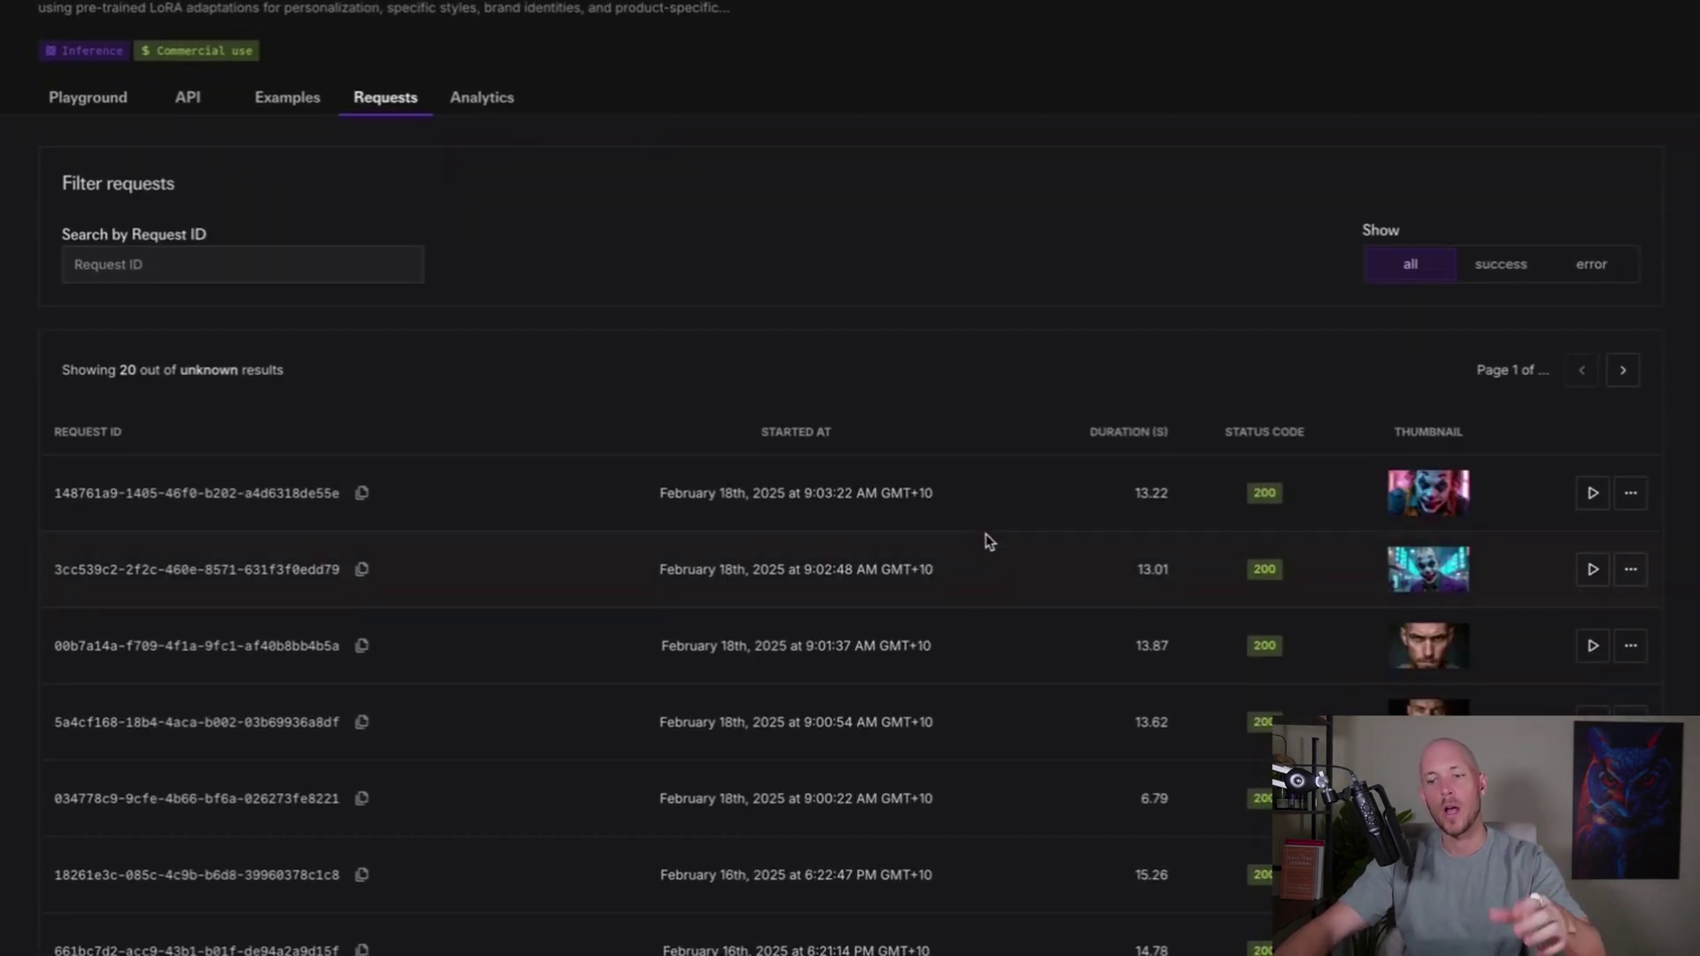
scroll(978, 566, down, 4)
scroll(973, 571, down, 3)
scroll(978, 563, up, 8)
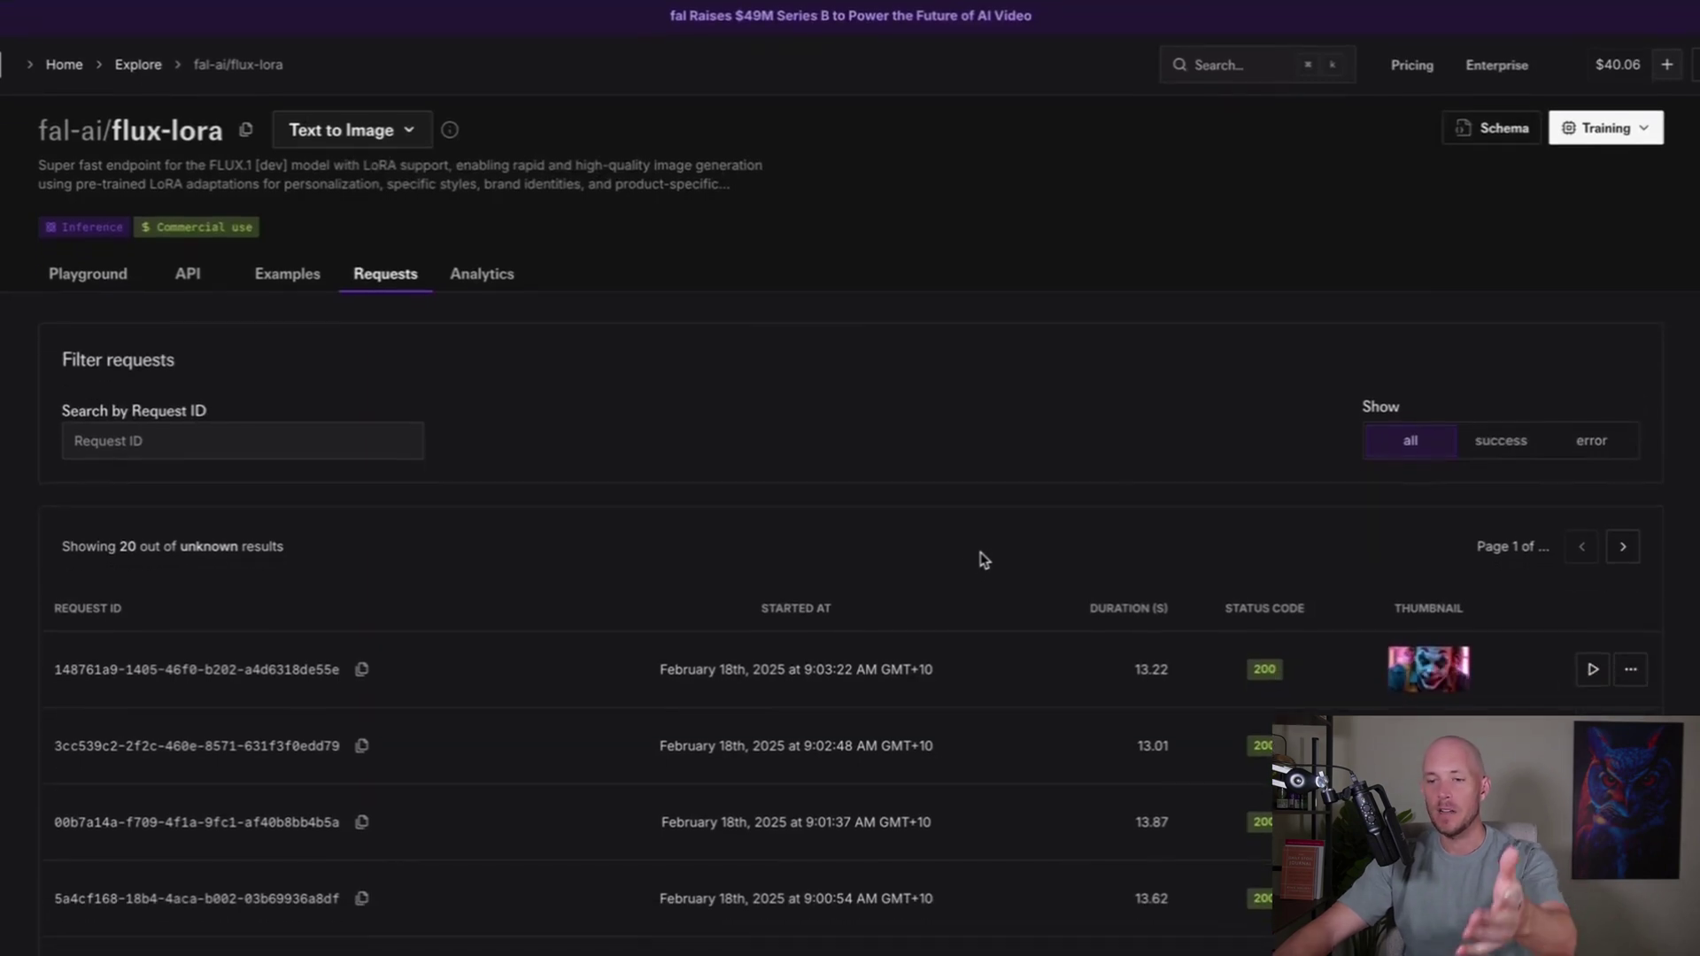
scroll(974, 827, down, 5)
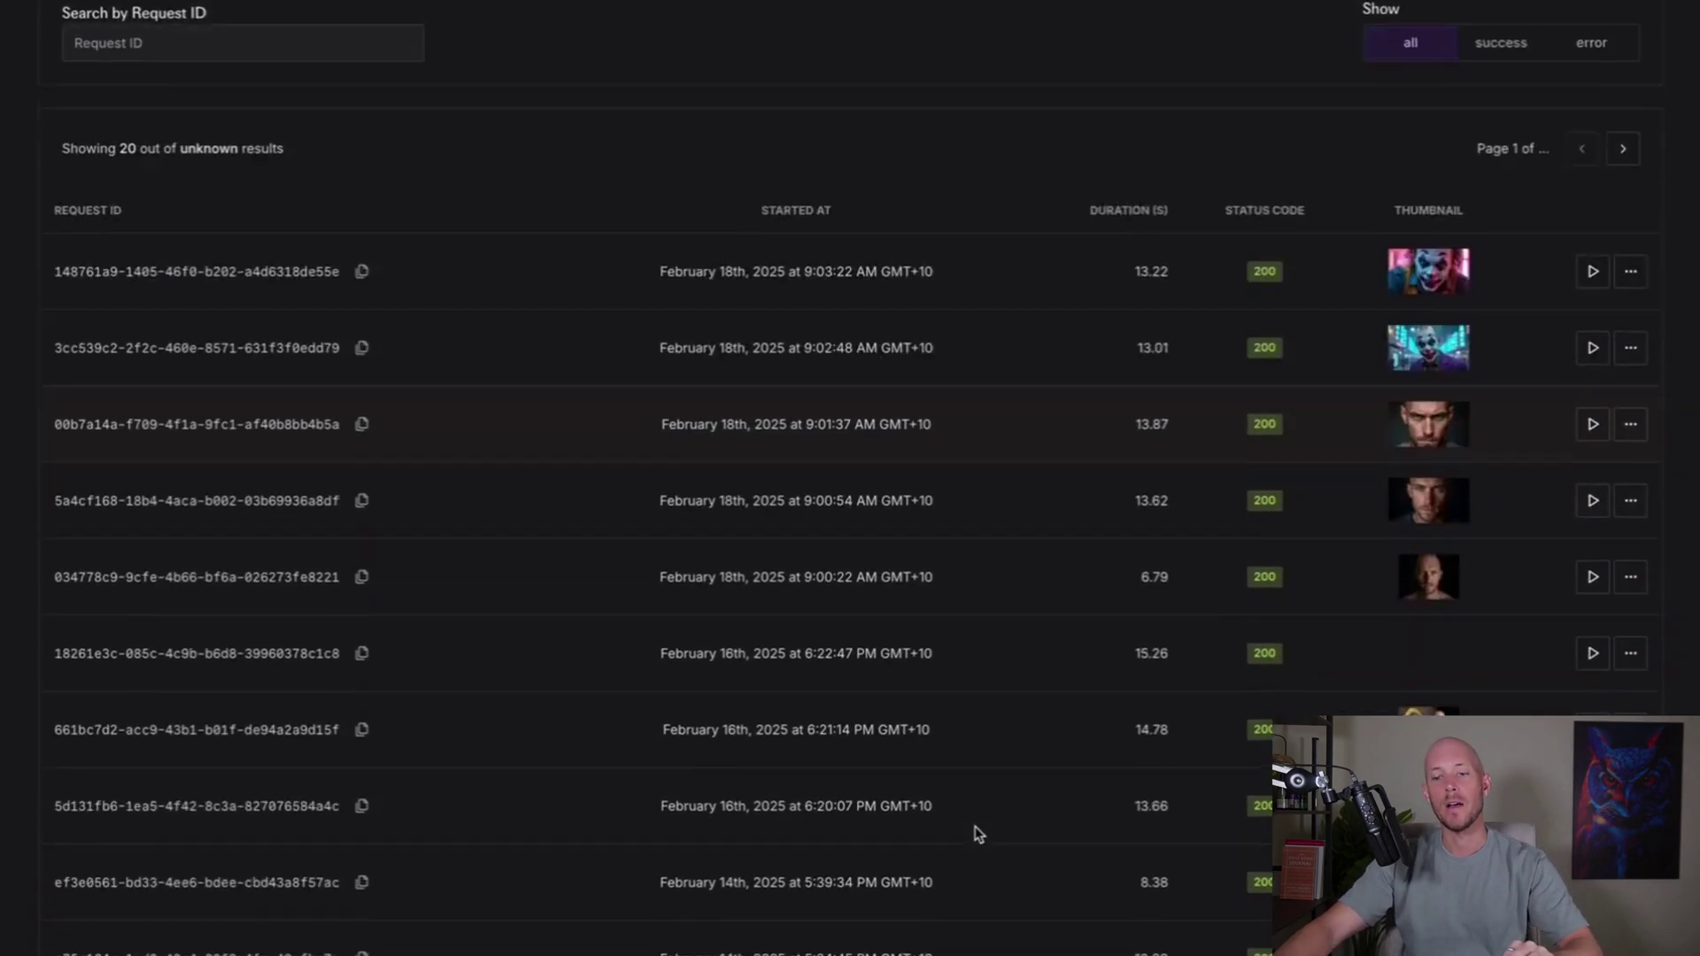
scroll(983, 828, down, 14)
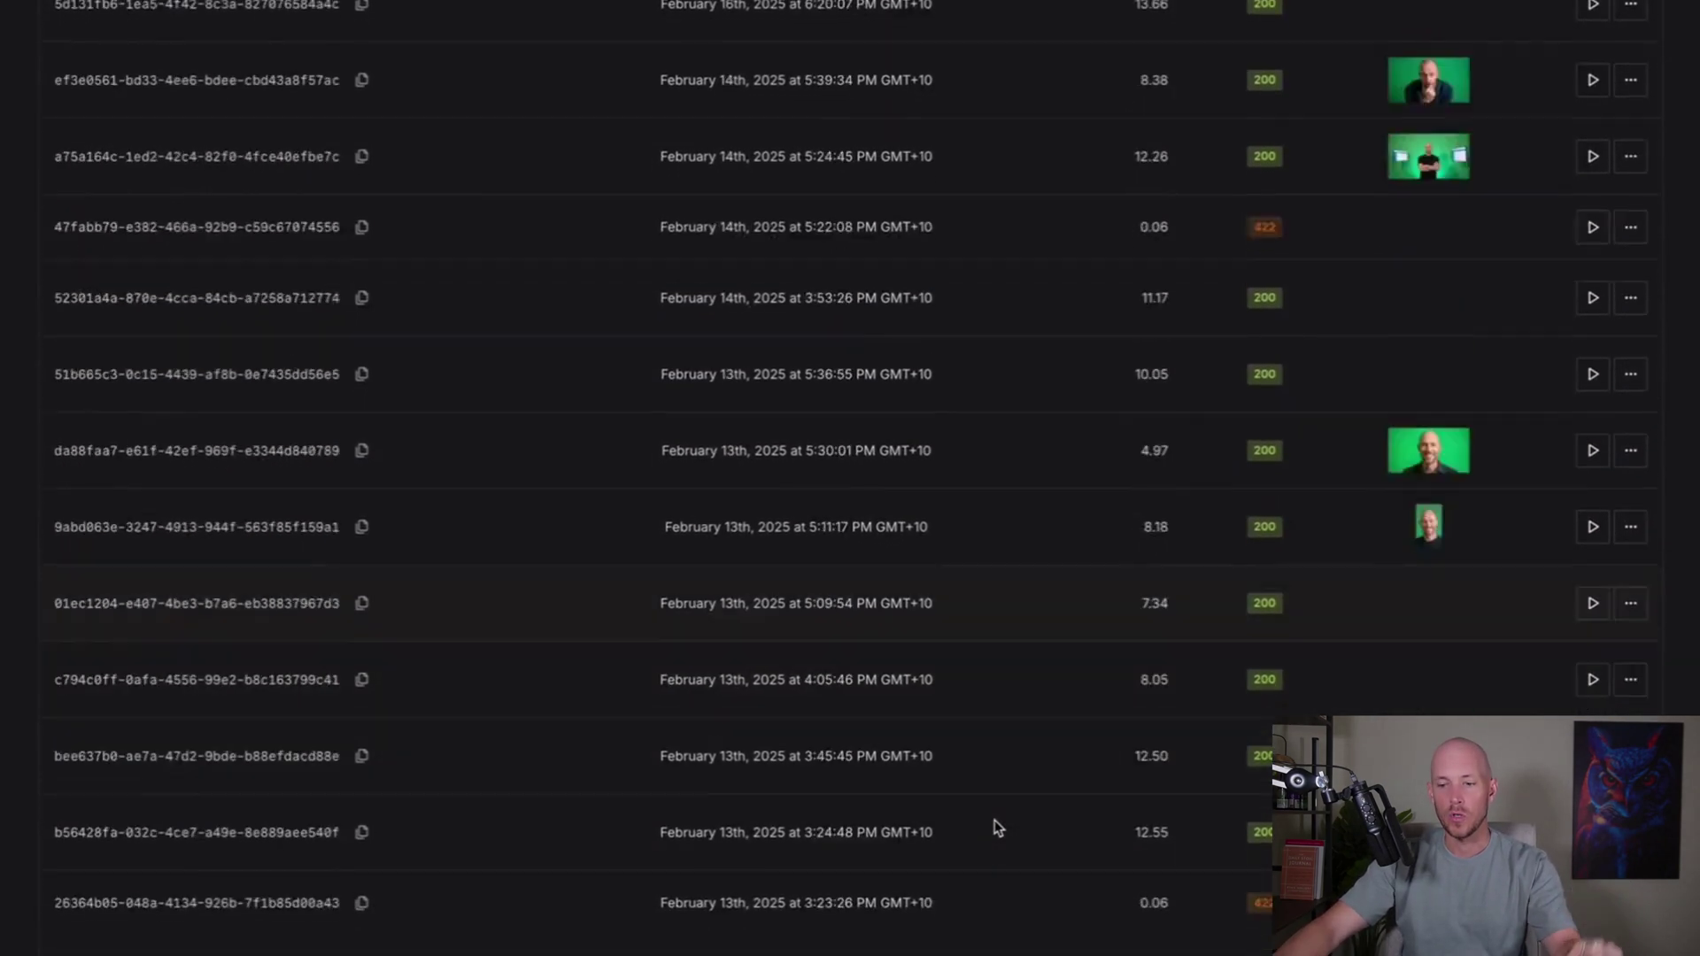
scroll(995, 828, up, 5)
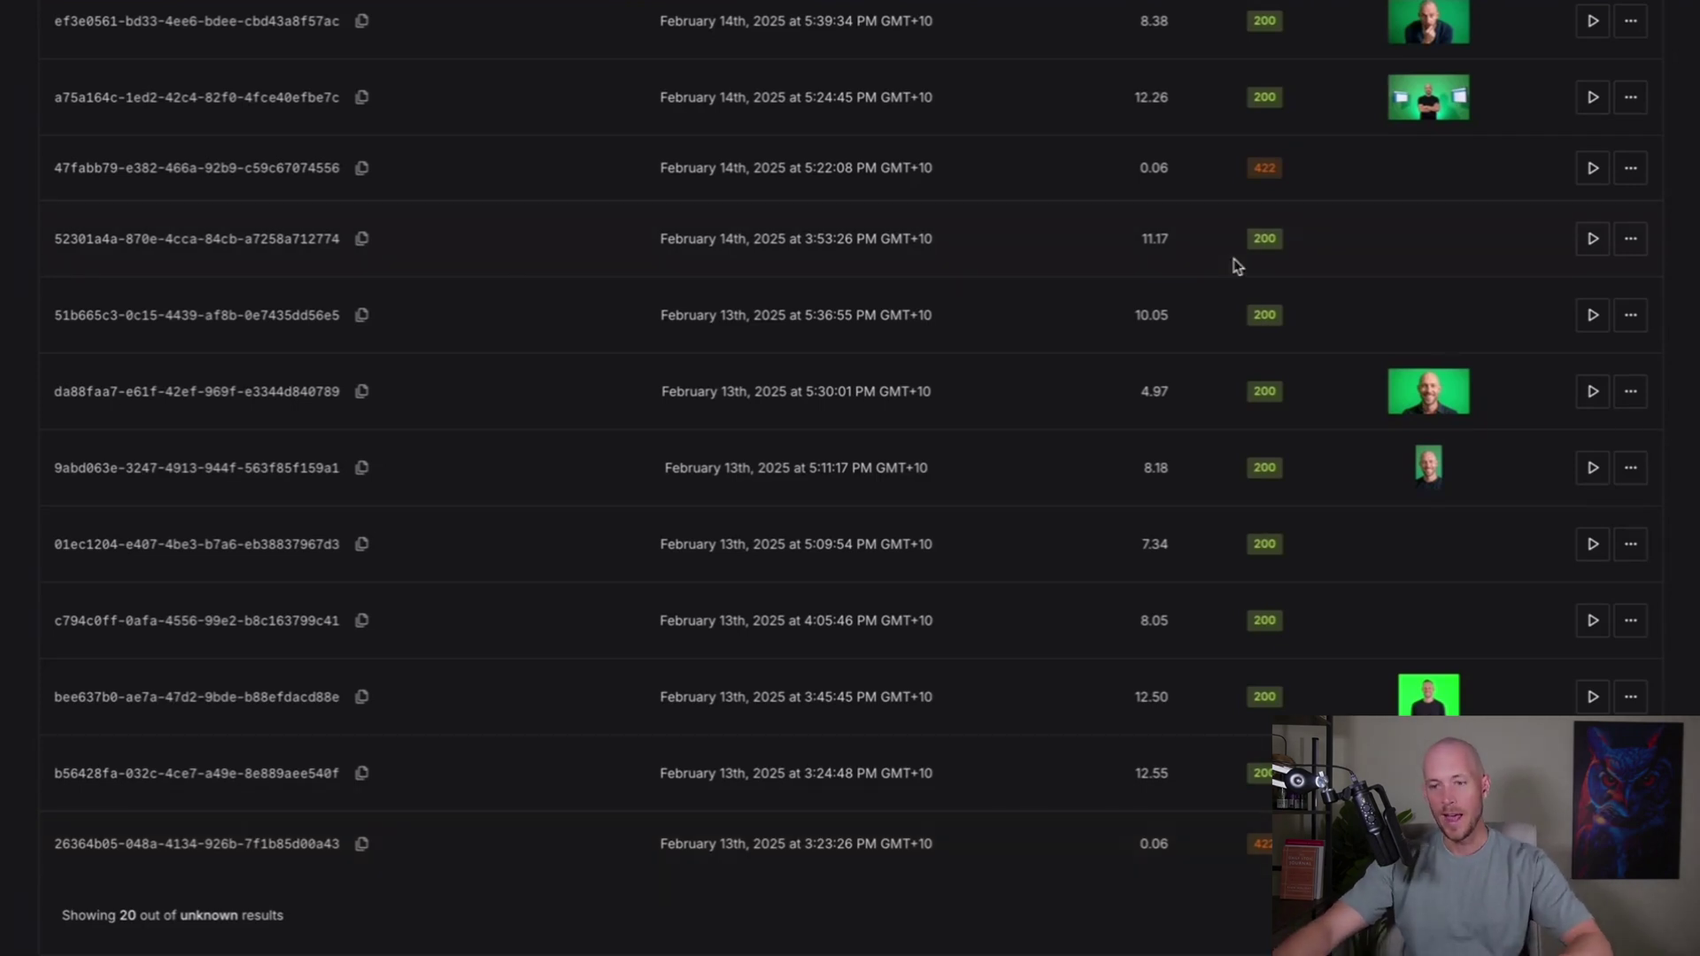
Review the green-screen portrait request's input JSON in its details drawer, then close it
click(1624, 394)
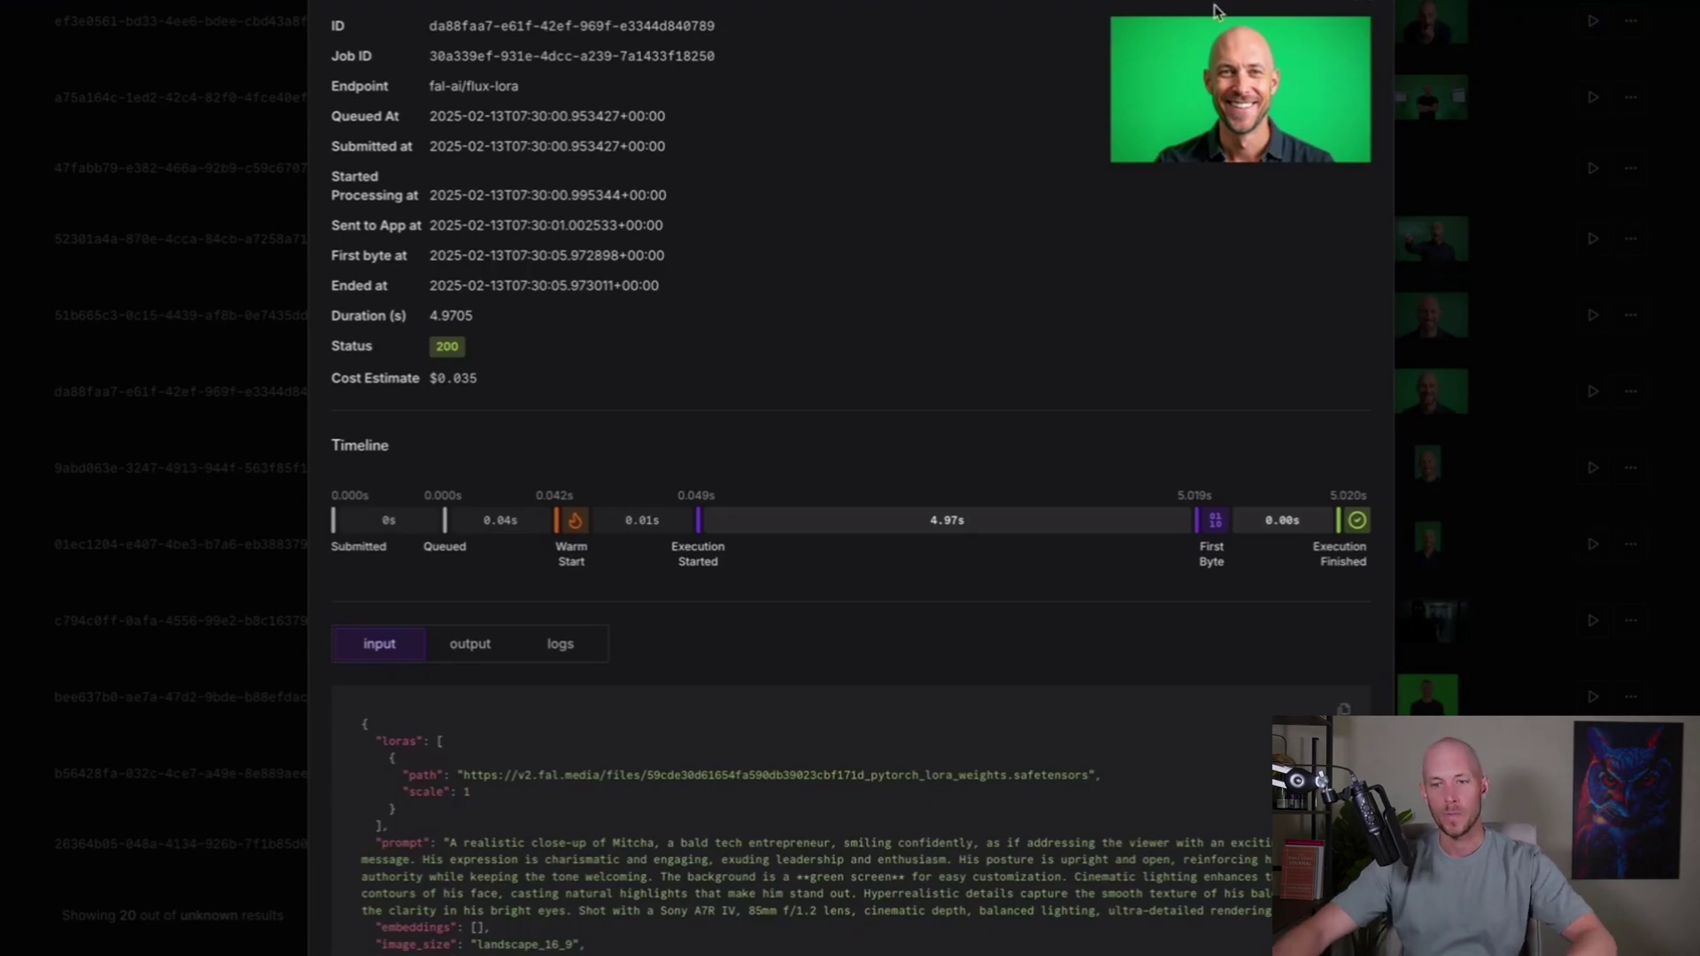
click(1595, 316)
scroll(1480, 266, up, 15)
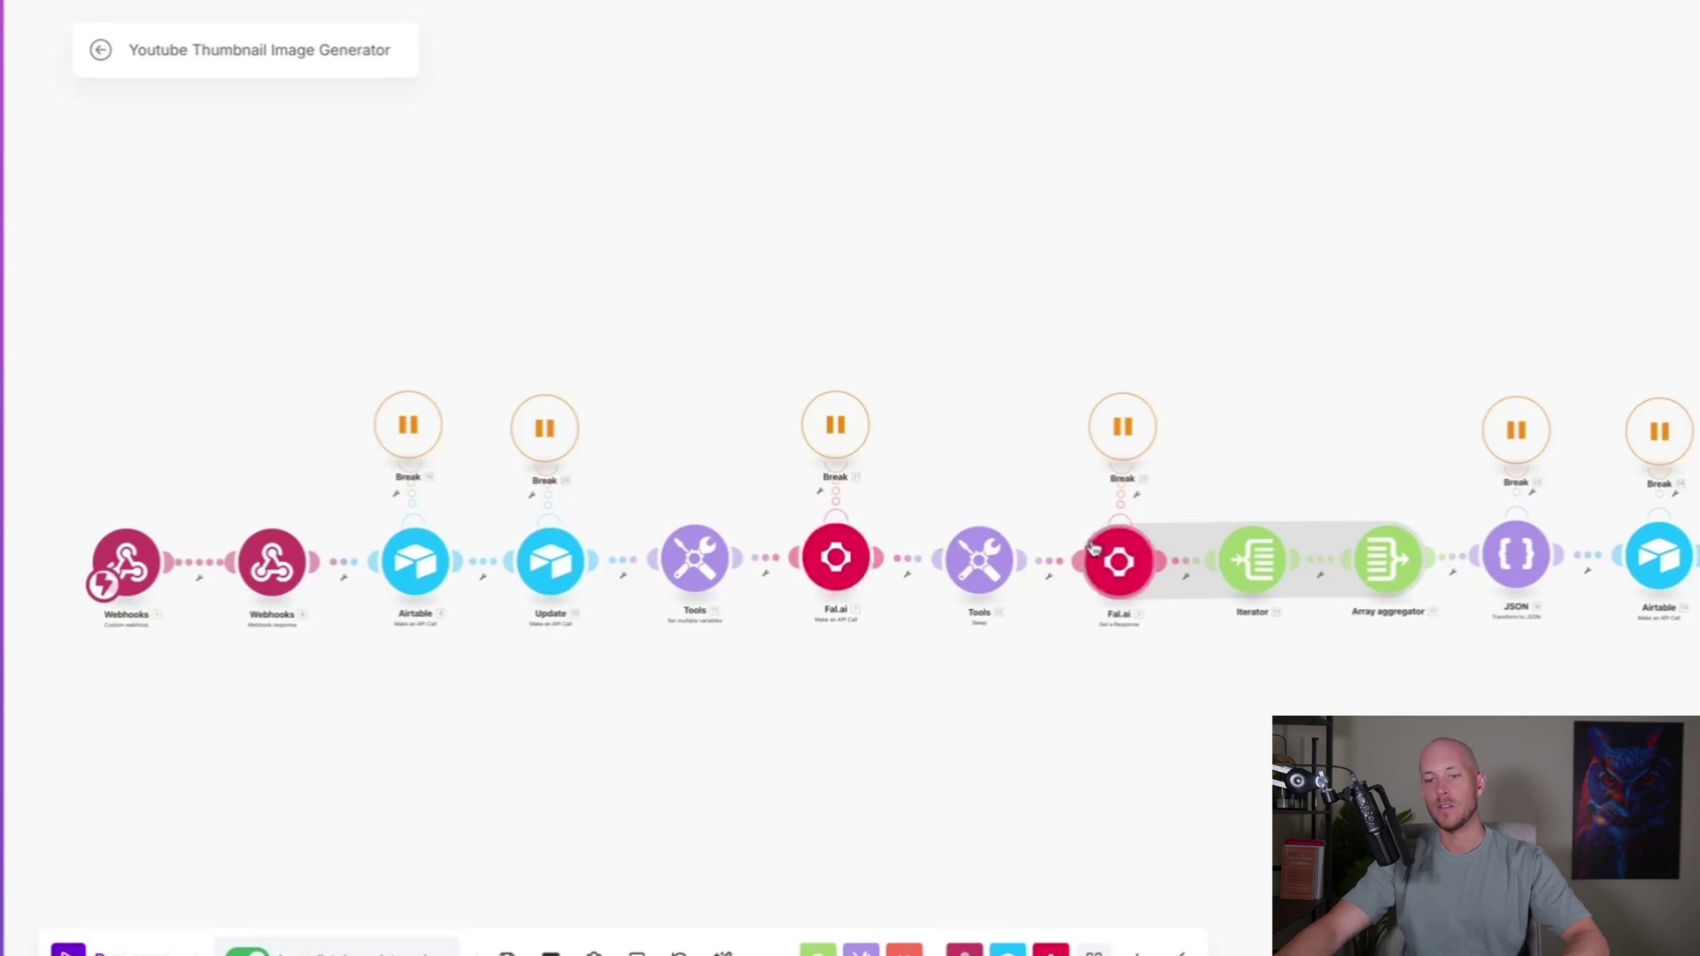
scroll(1337, 653, right, 2)
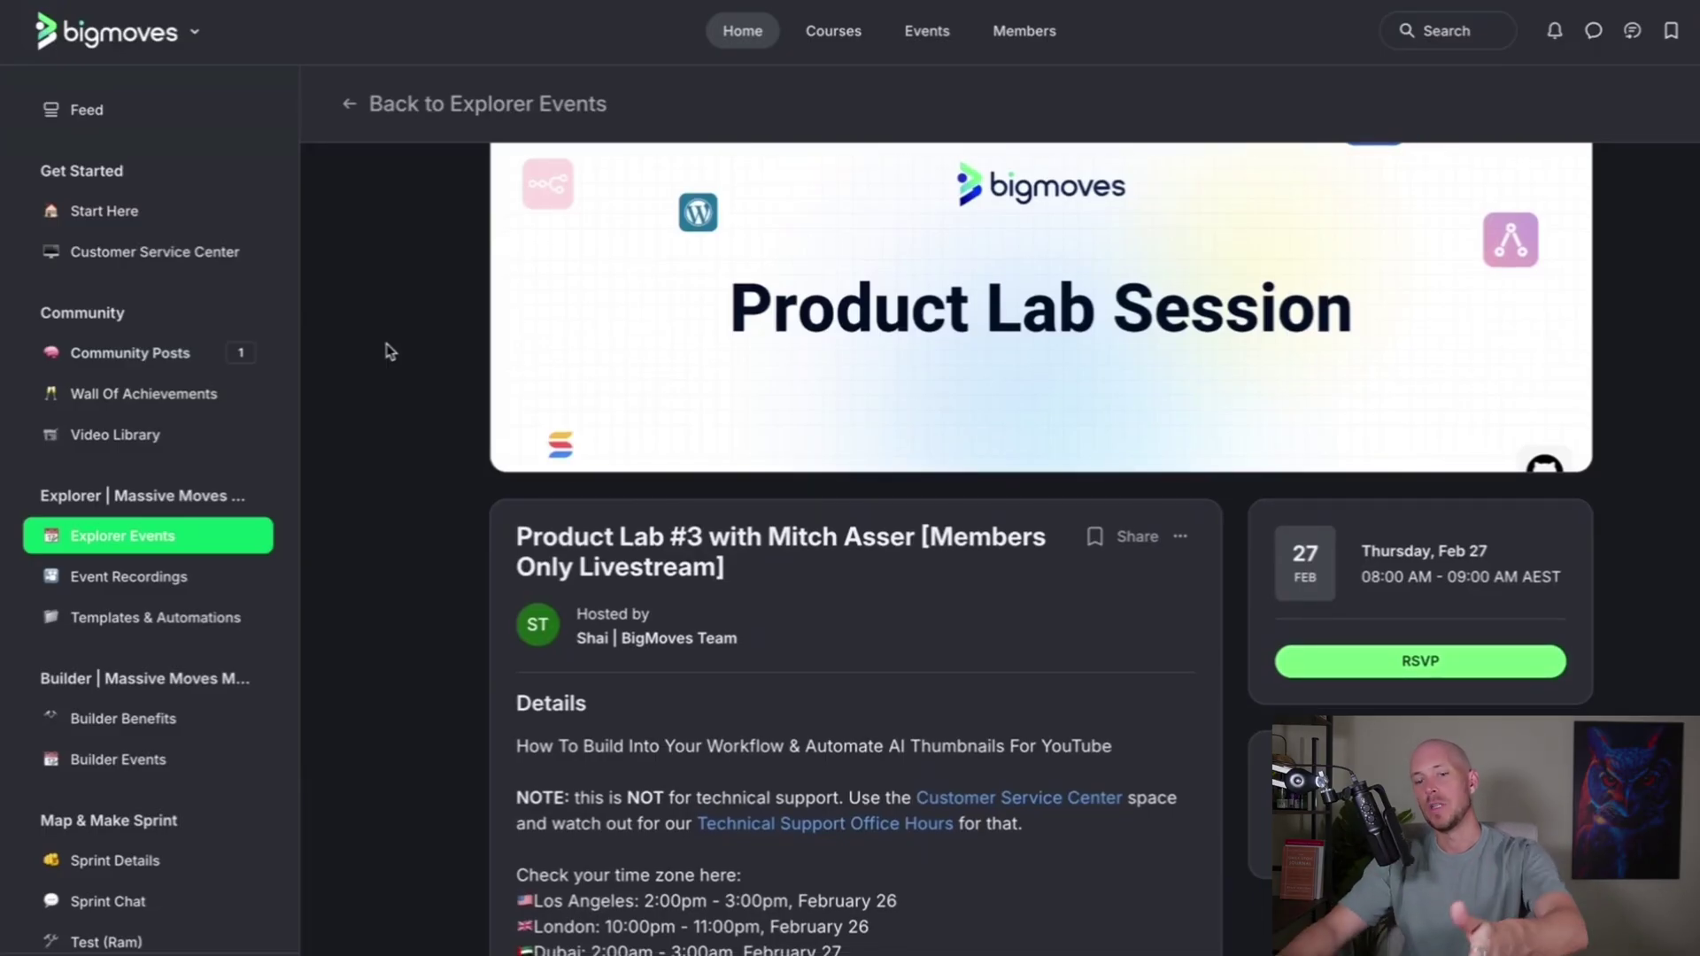
scroll(411, 456, down, 3)
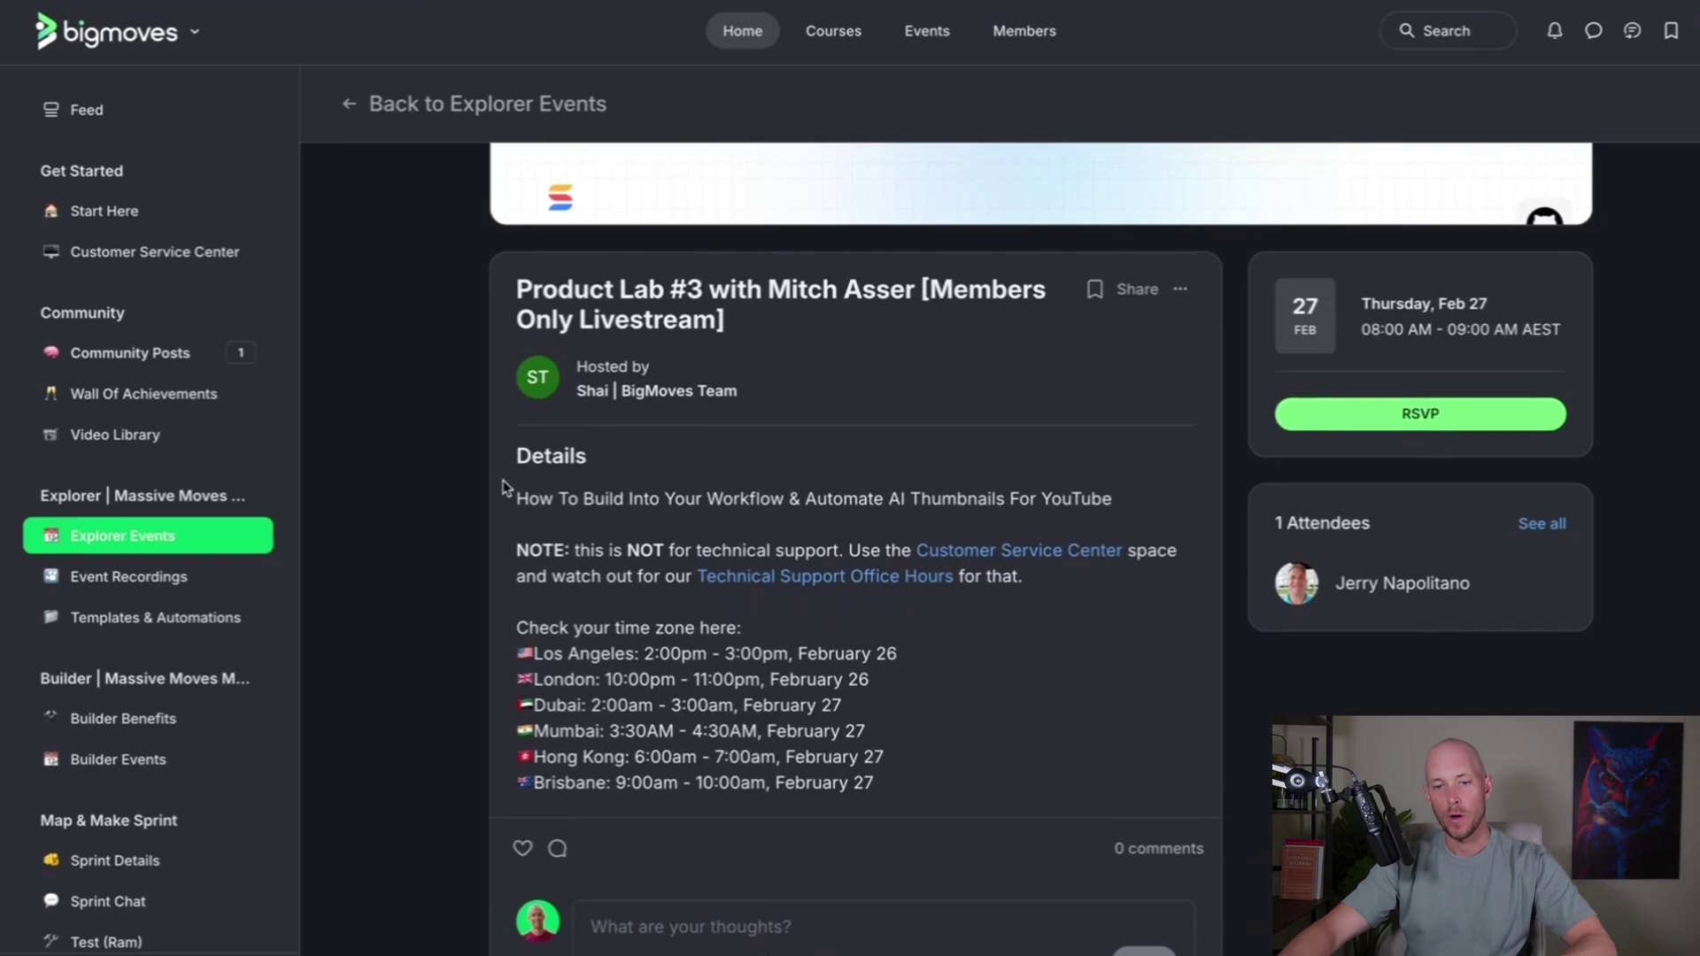
triple_click(519, 497)
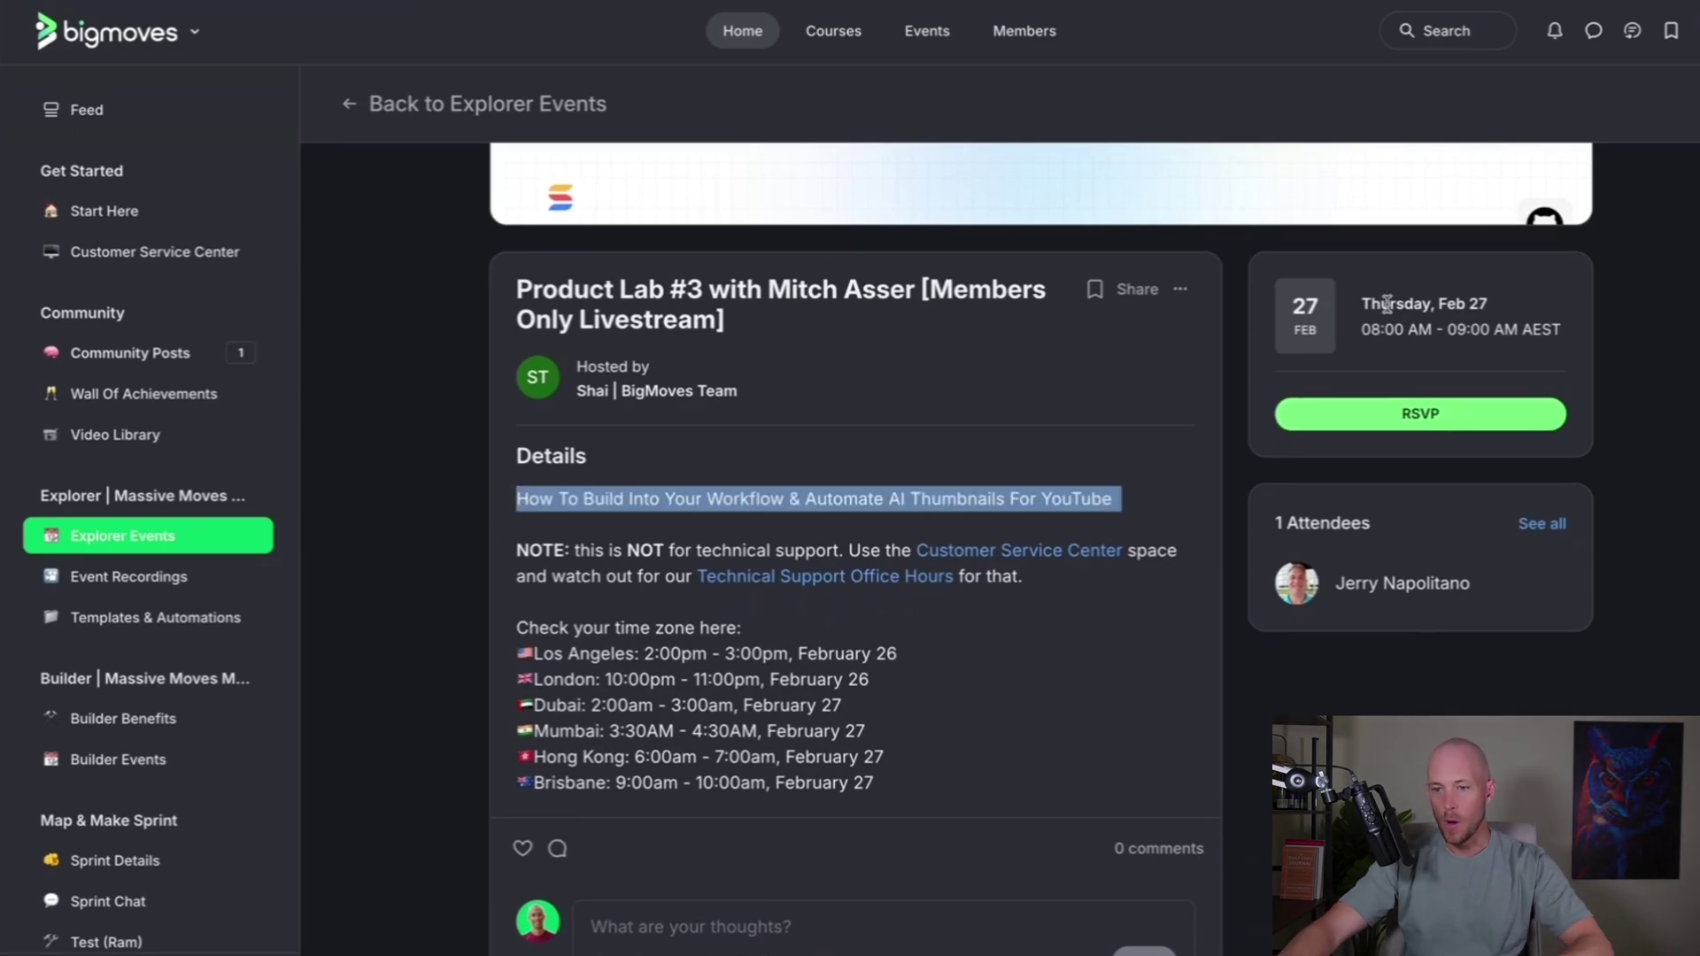
drag(1378, 304, 1542, 306)
click(1652, 319)
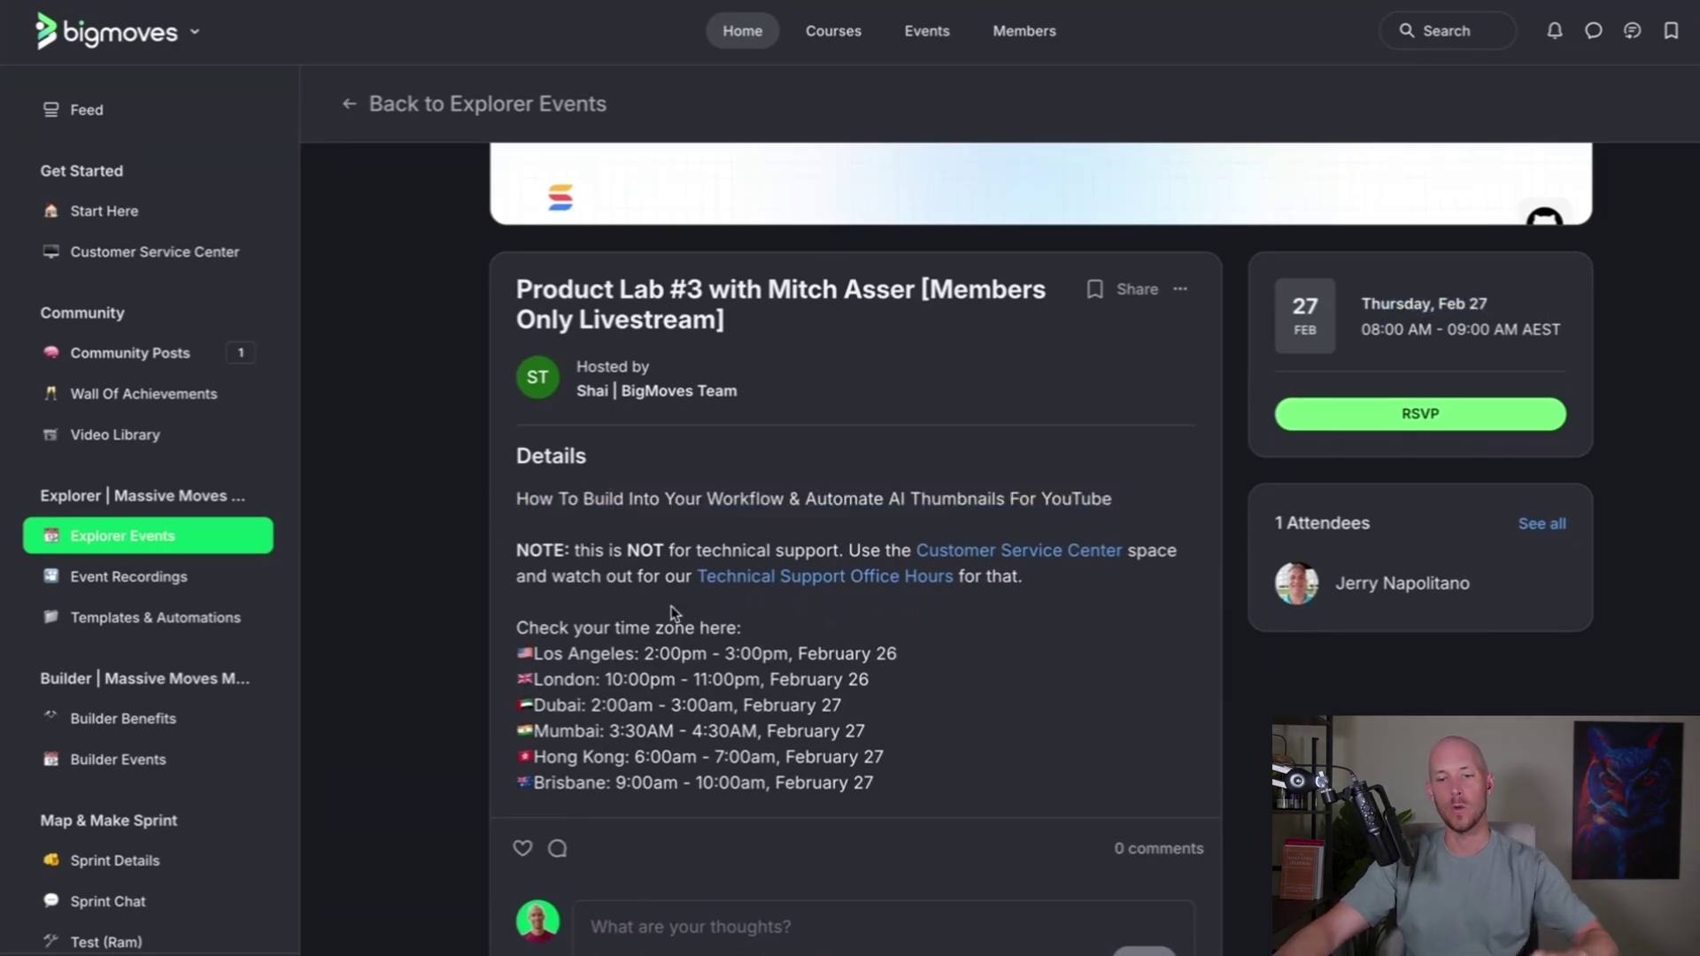
triple_click(680, 498)
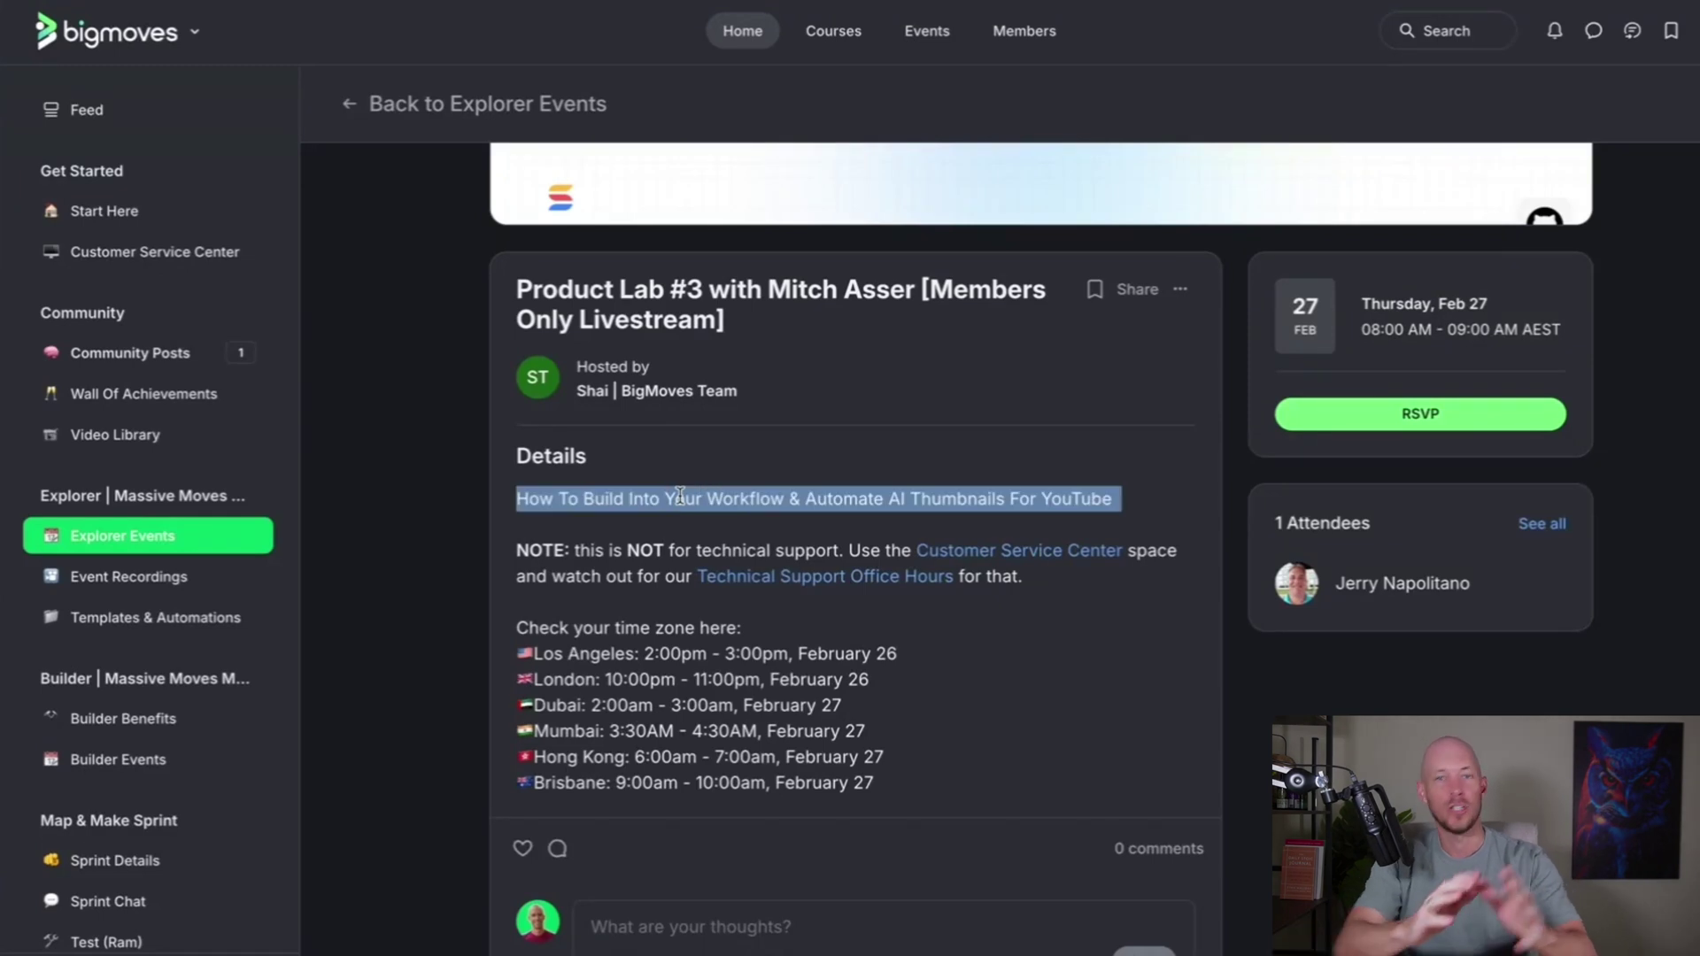